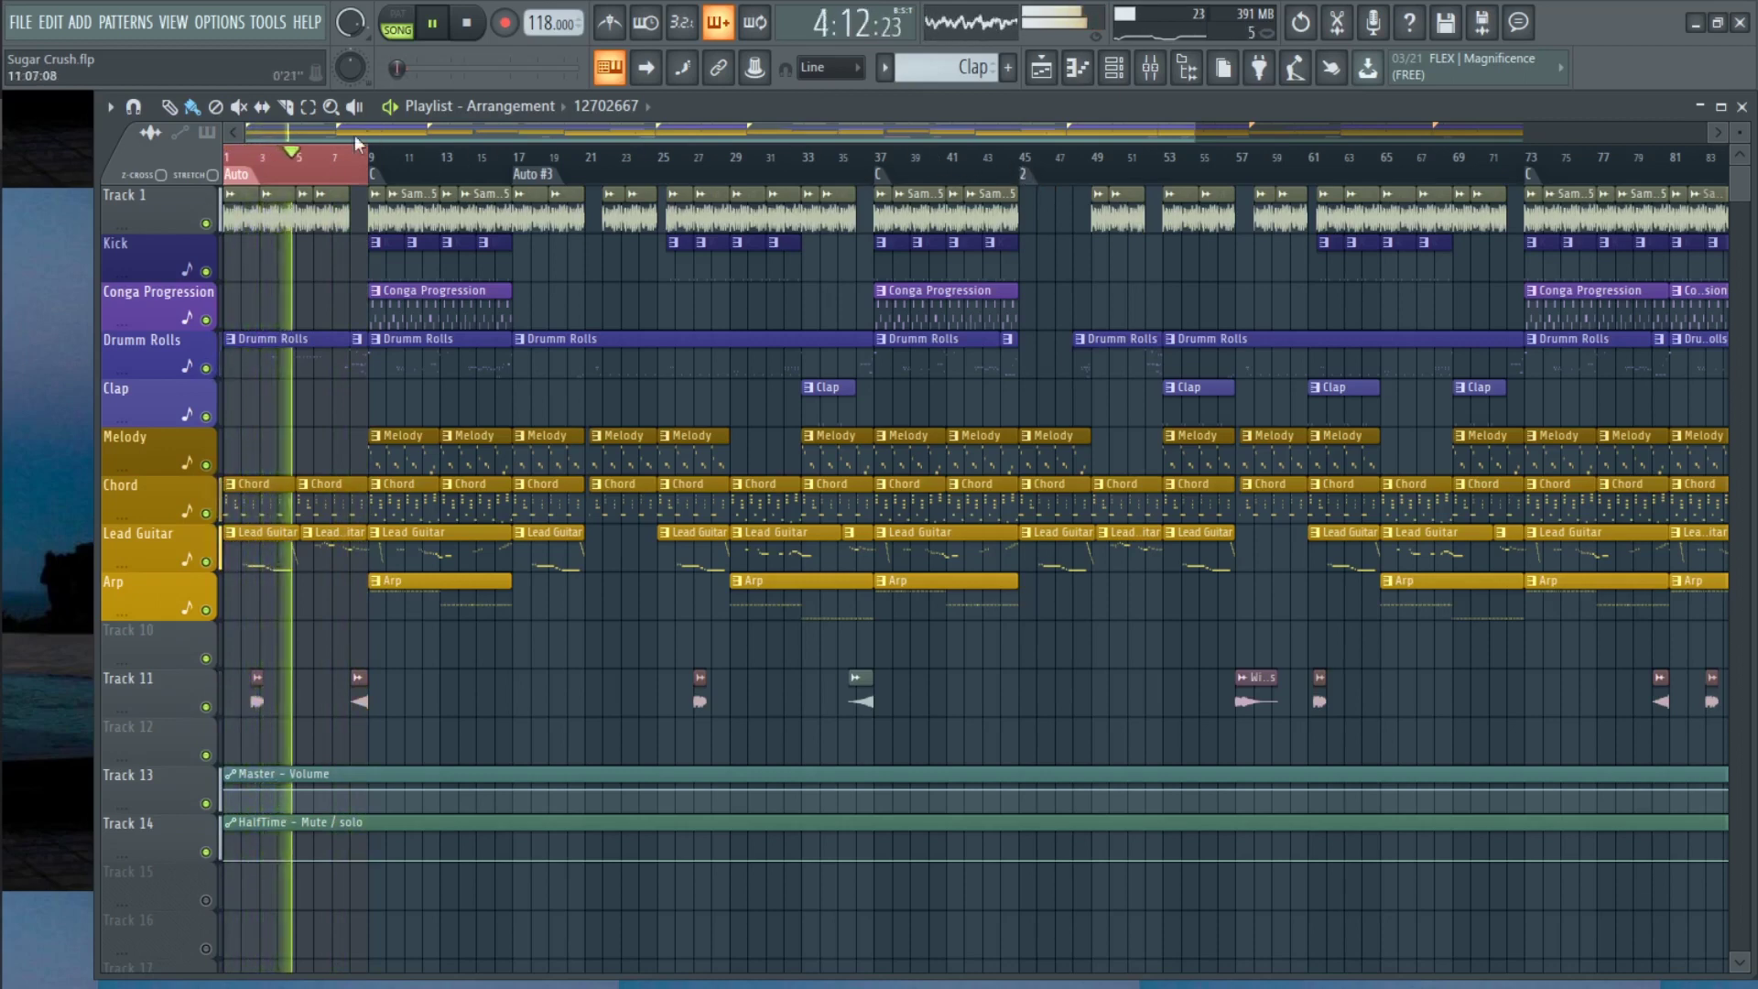
# Close the playlist and browse the patterns in the channel rack as far as Drumm Rolls, then close the rack
pyautogui.click(337, 168)
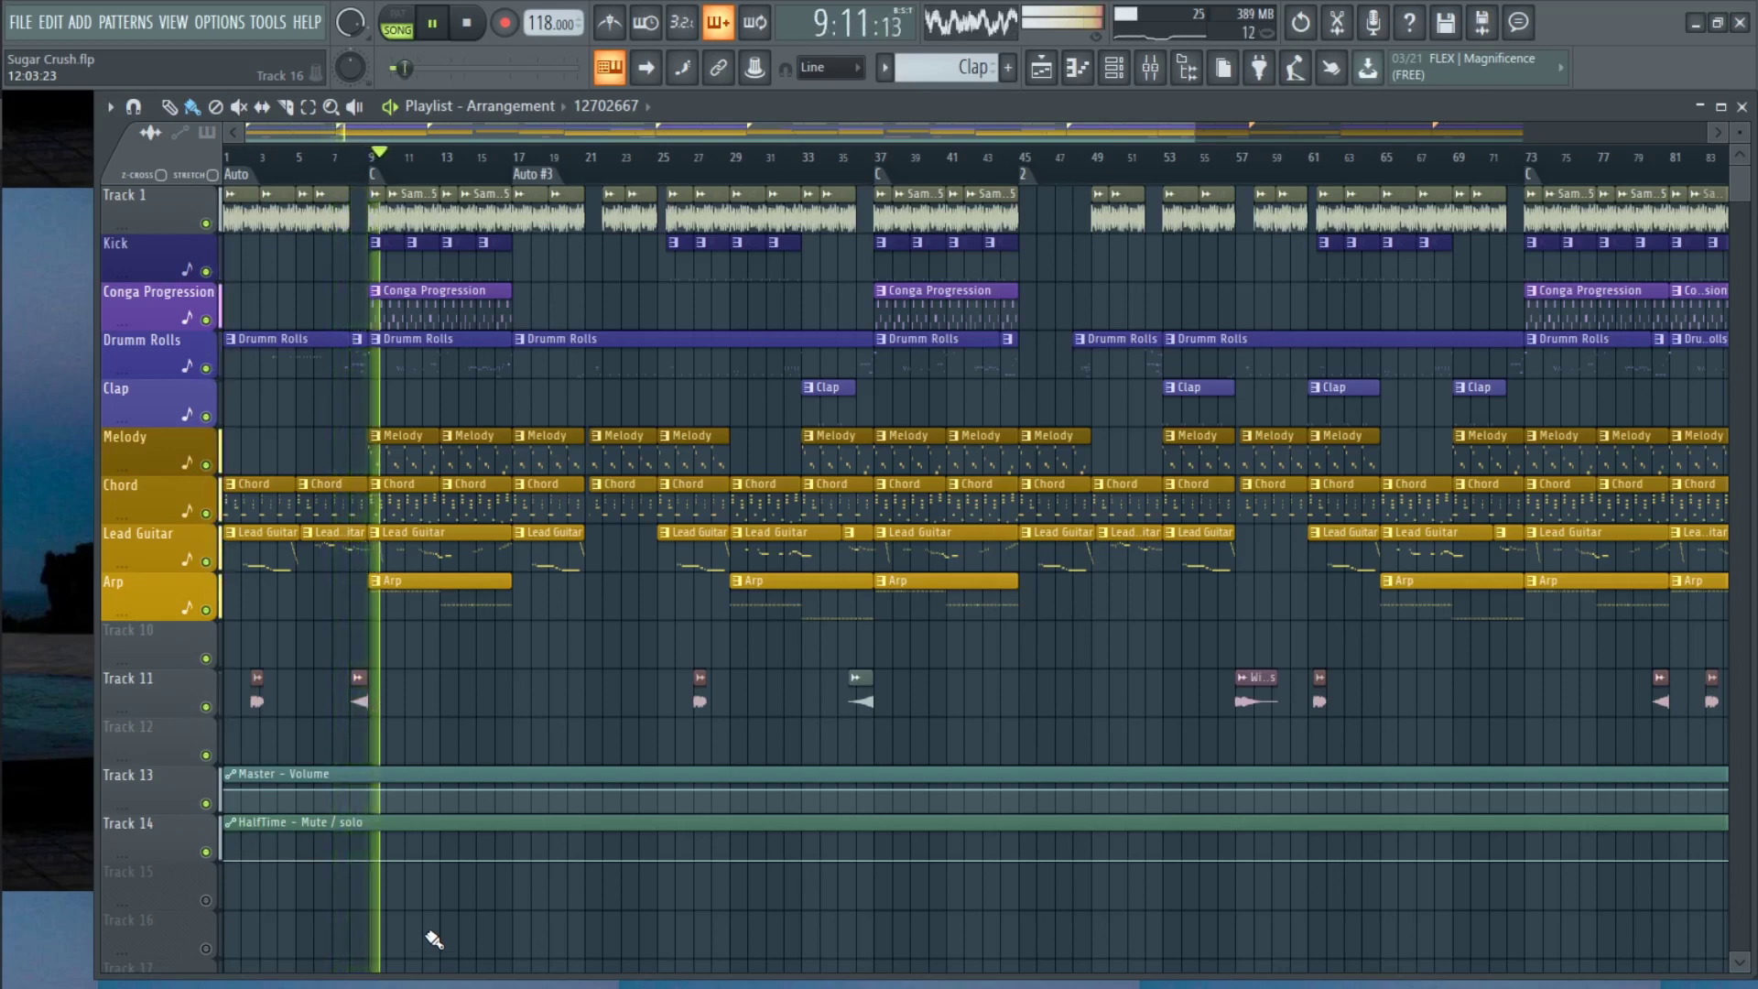
pyautogui.click(1745, 109)
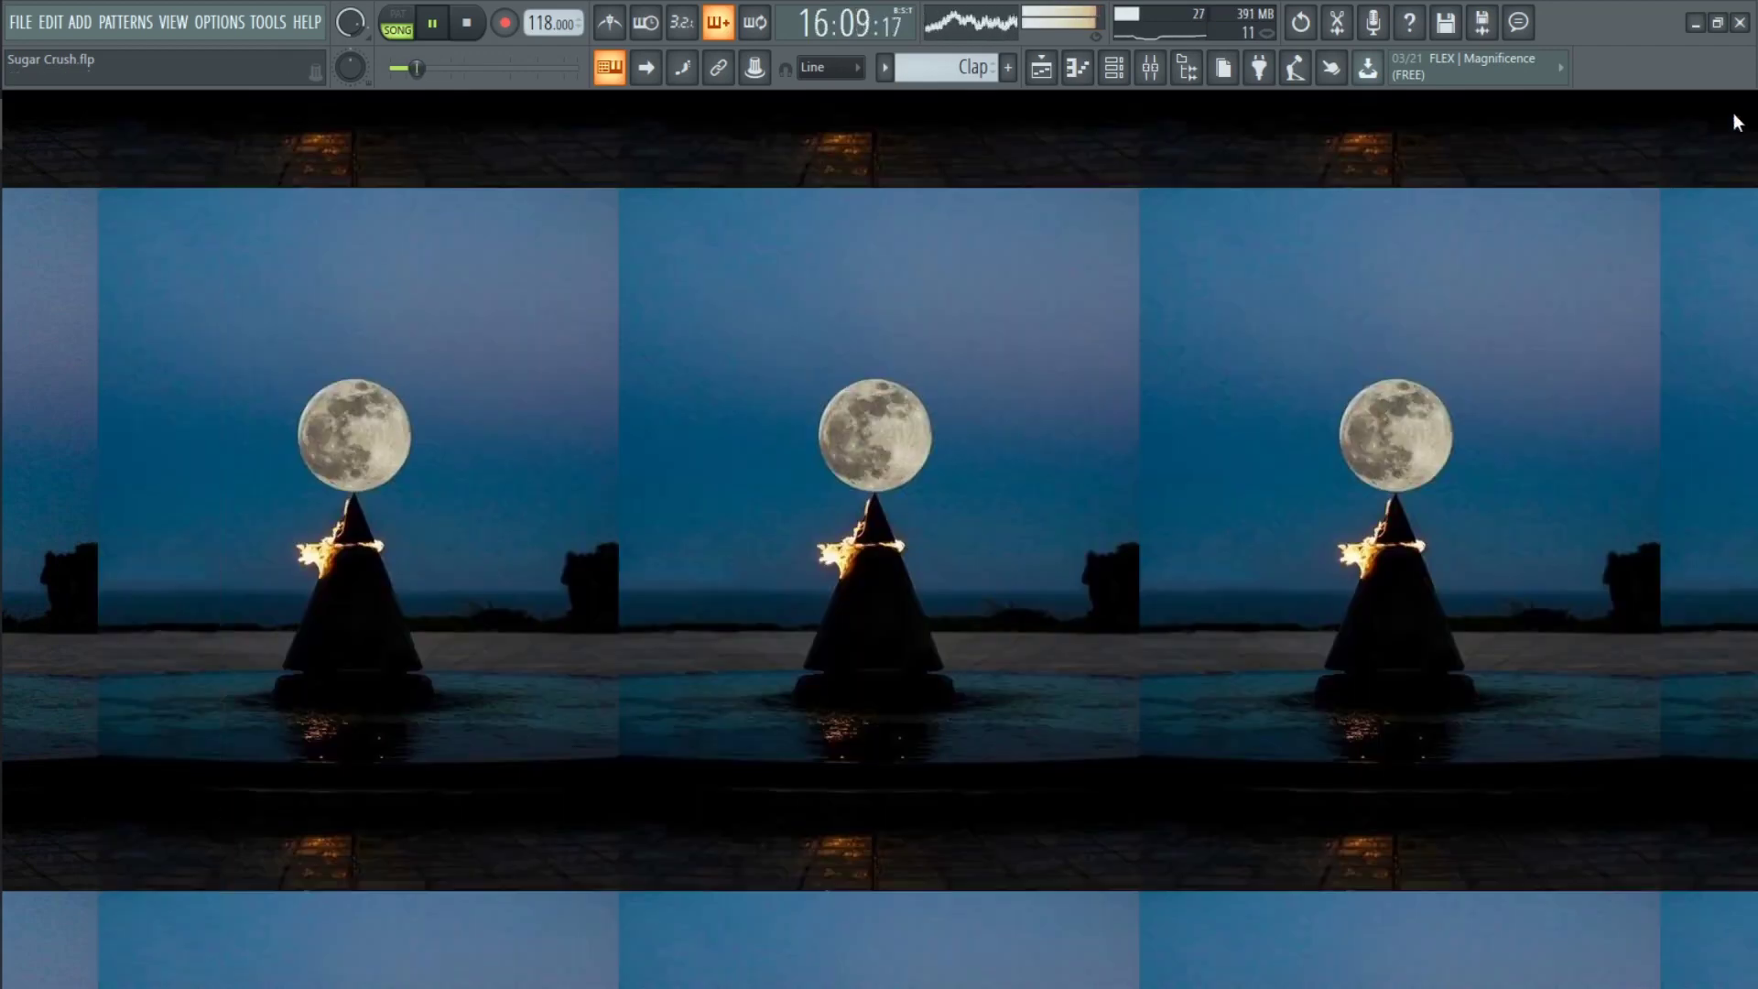
pyautogui.click(1116, 70)
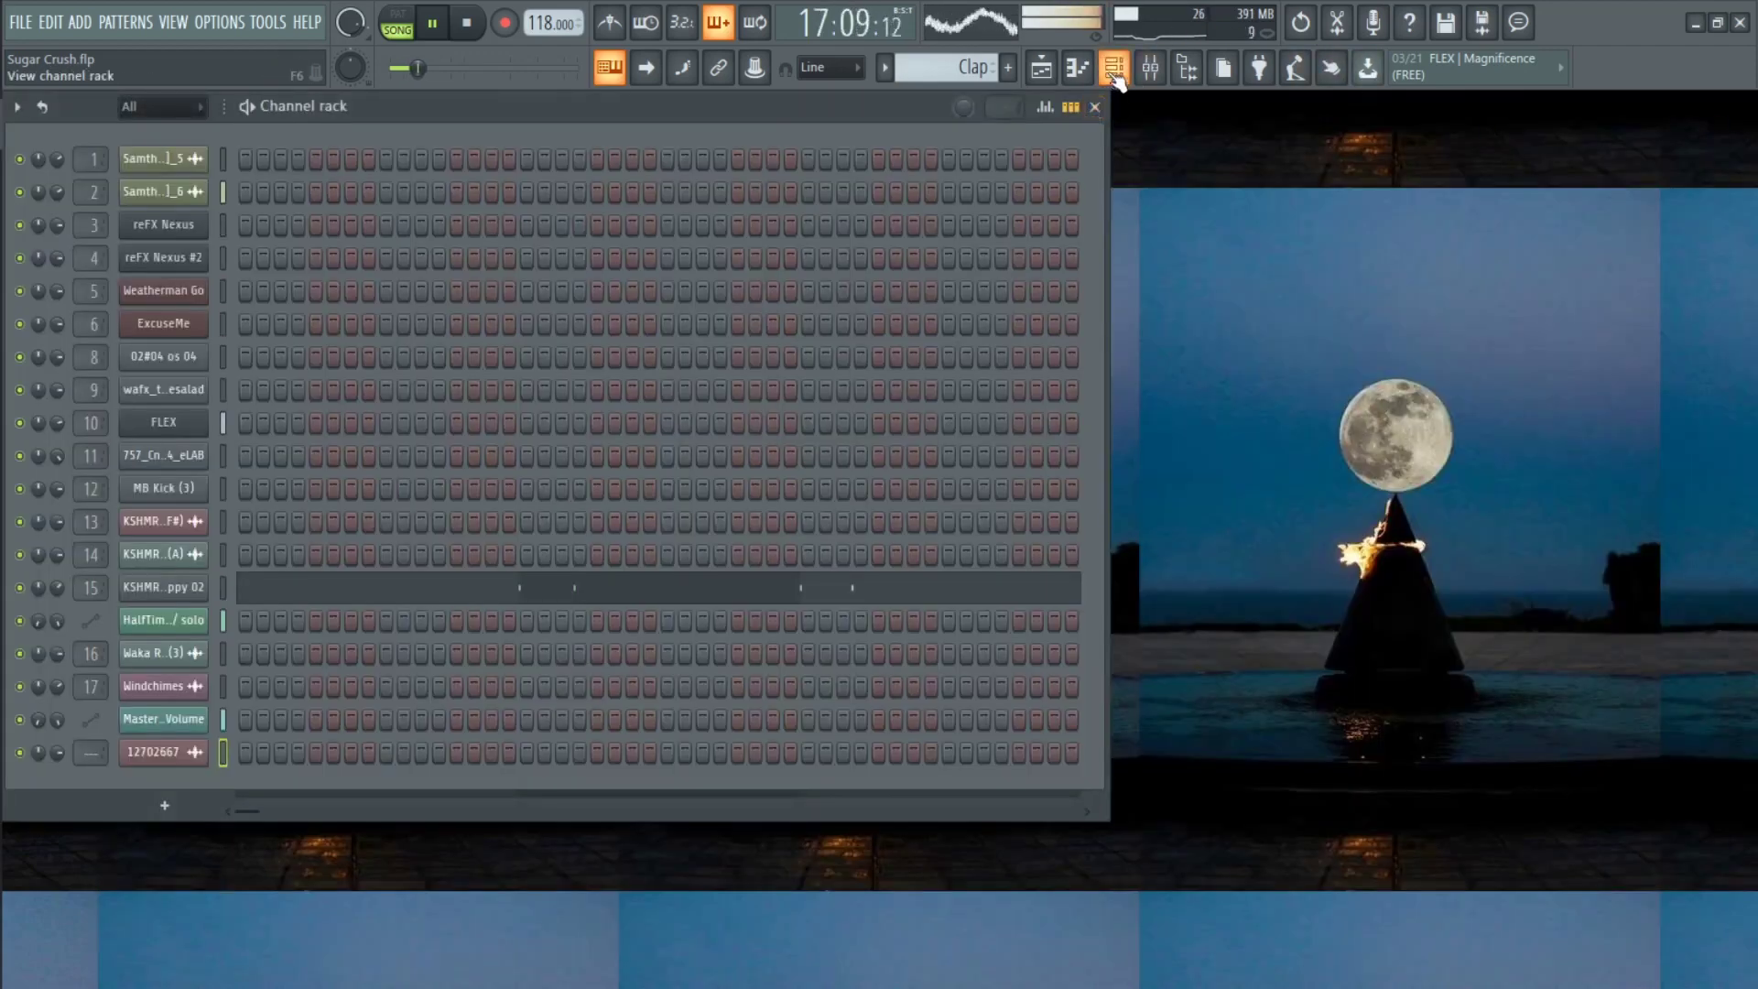
pyautogui.click(882, 68)
pyautogui.click(914, 96)
pyautogui.scroll(-1, 924, 64)
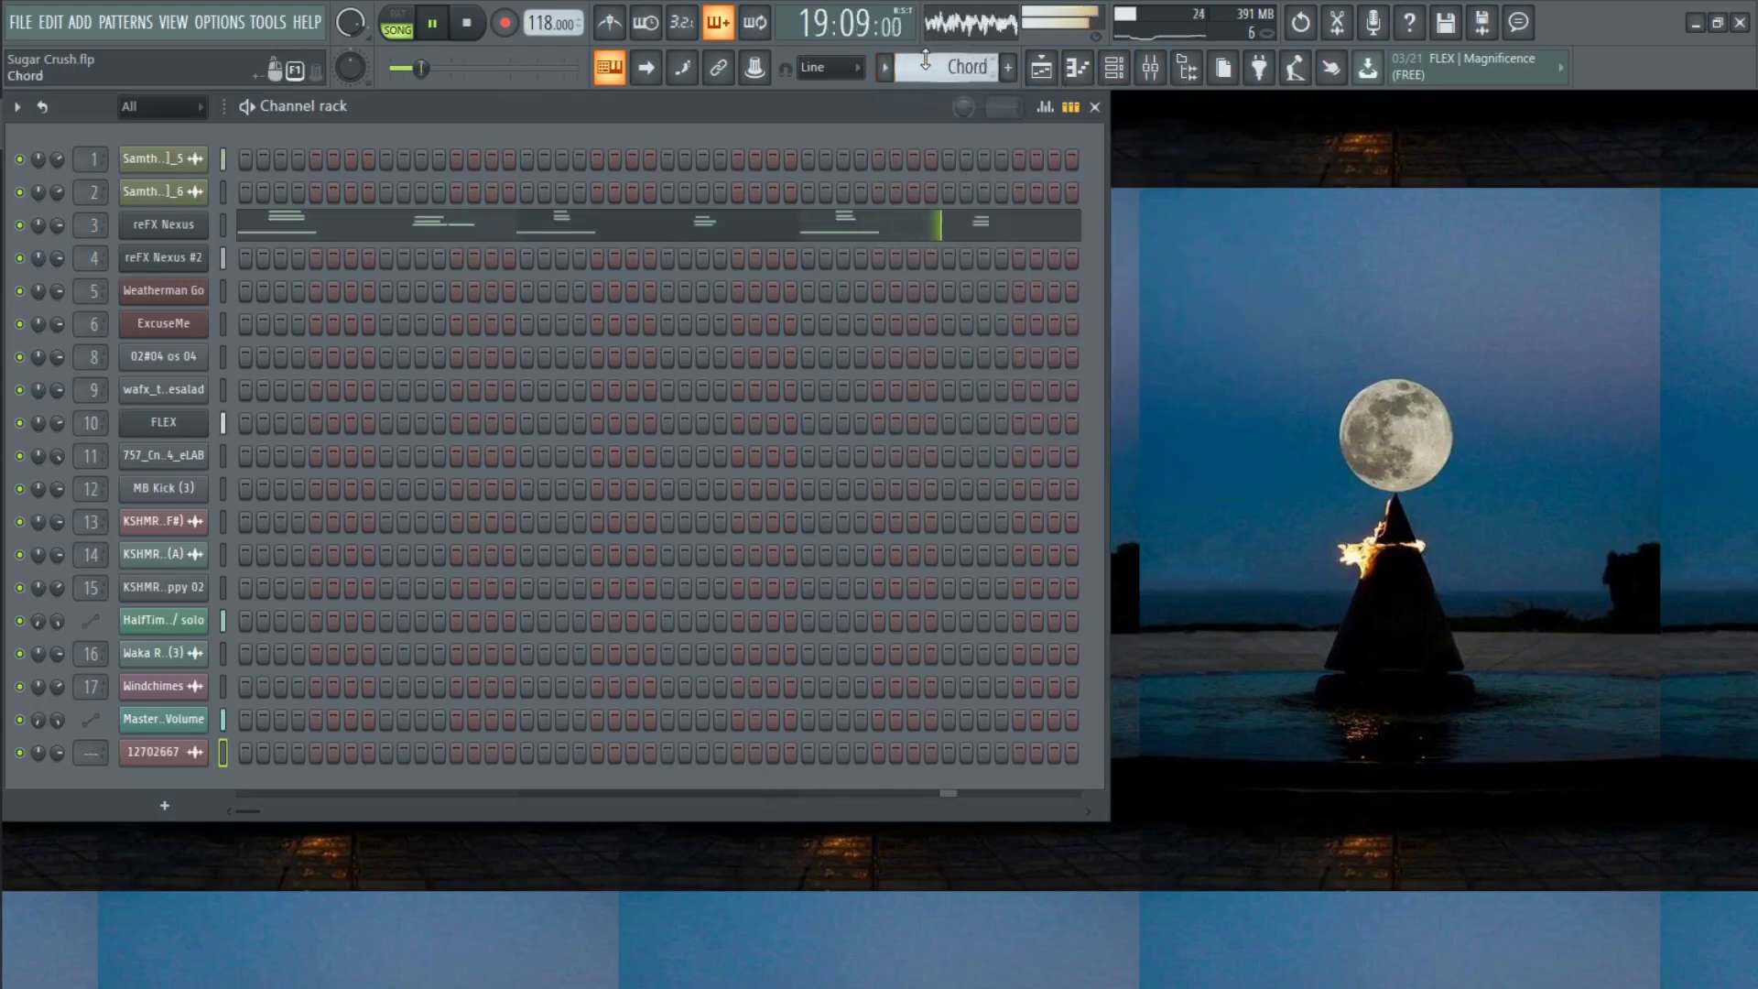
pyautogui.scroll(-3, 924, 61)
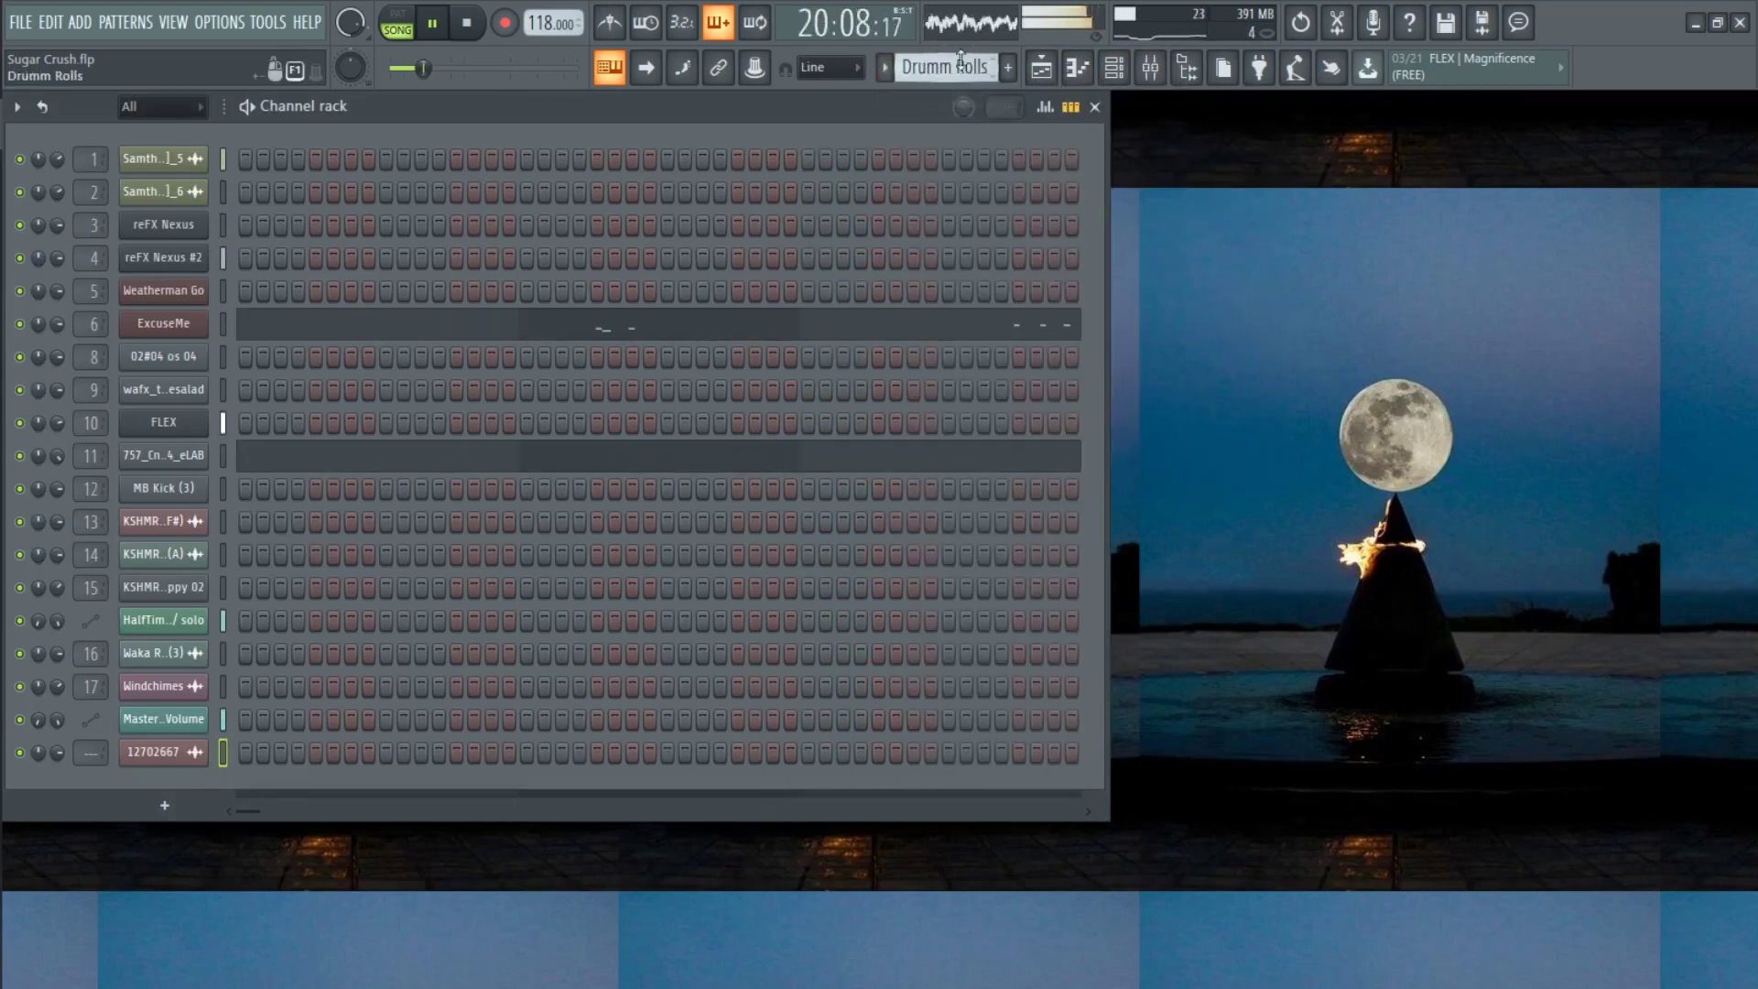
pyautogui.click(1096, 108)
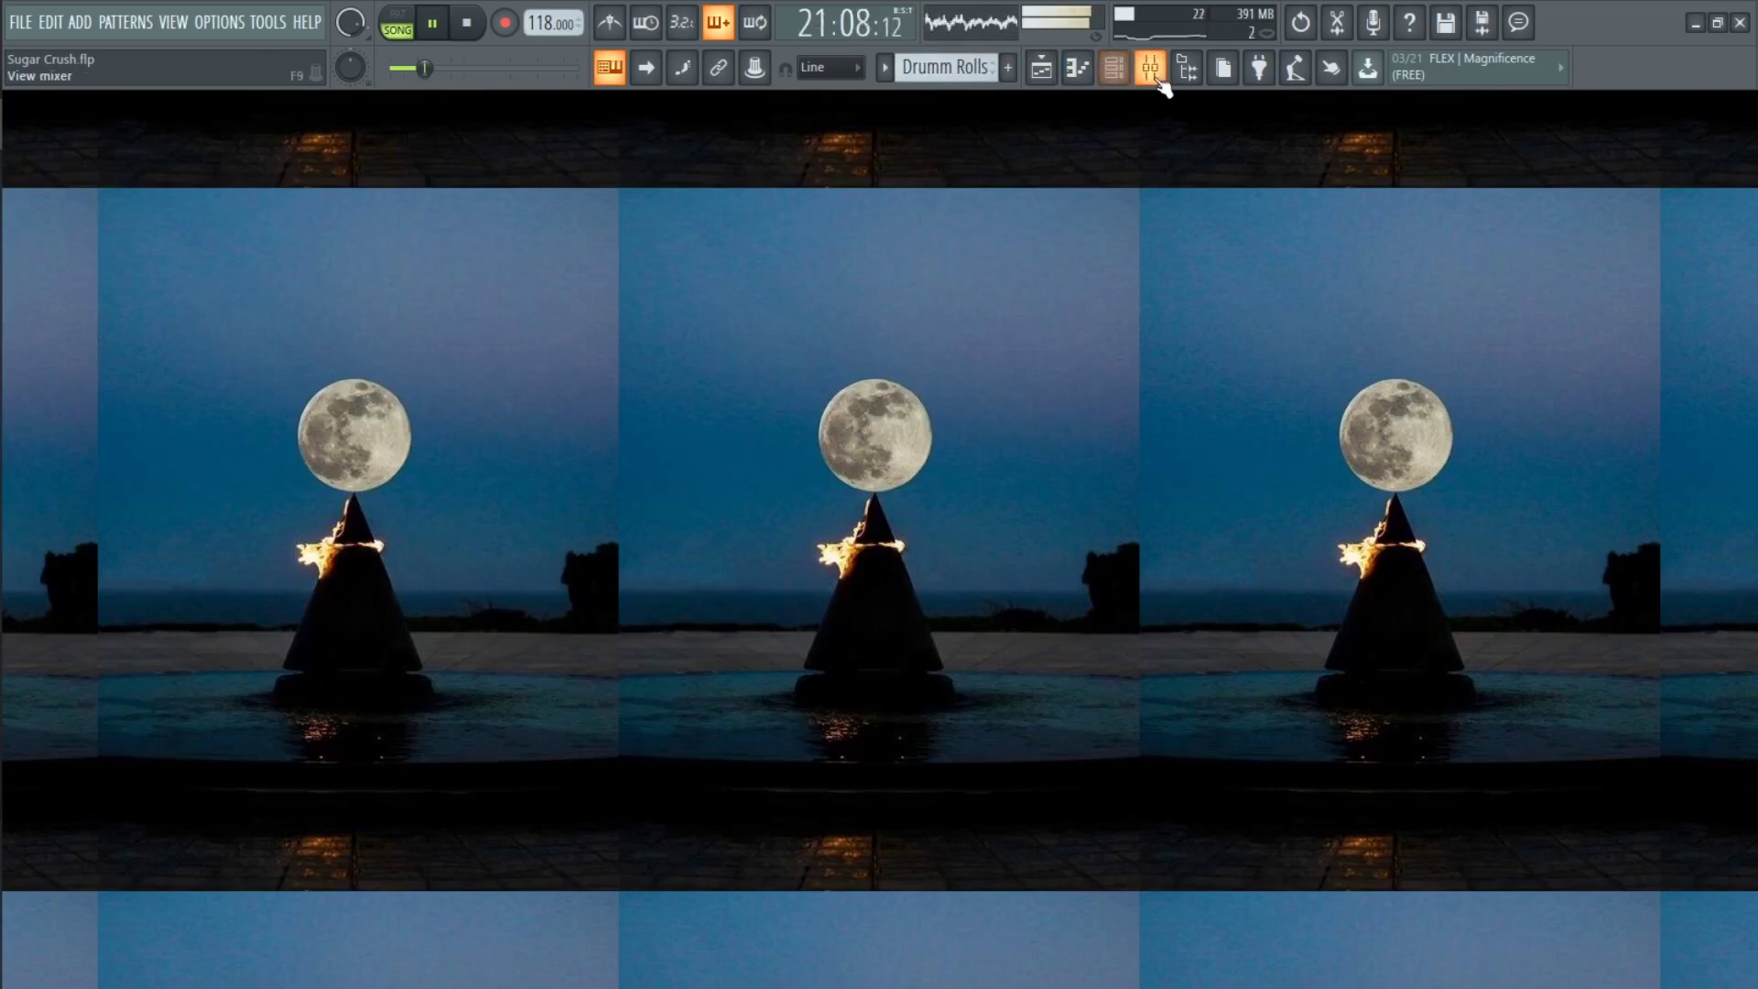
# Look over the tracks and master effects in the mixer, then close it
pyautogui.click(1155, 77)
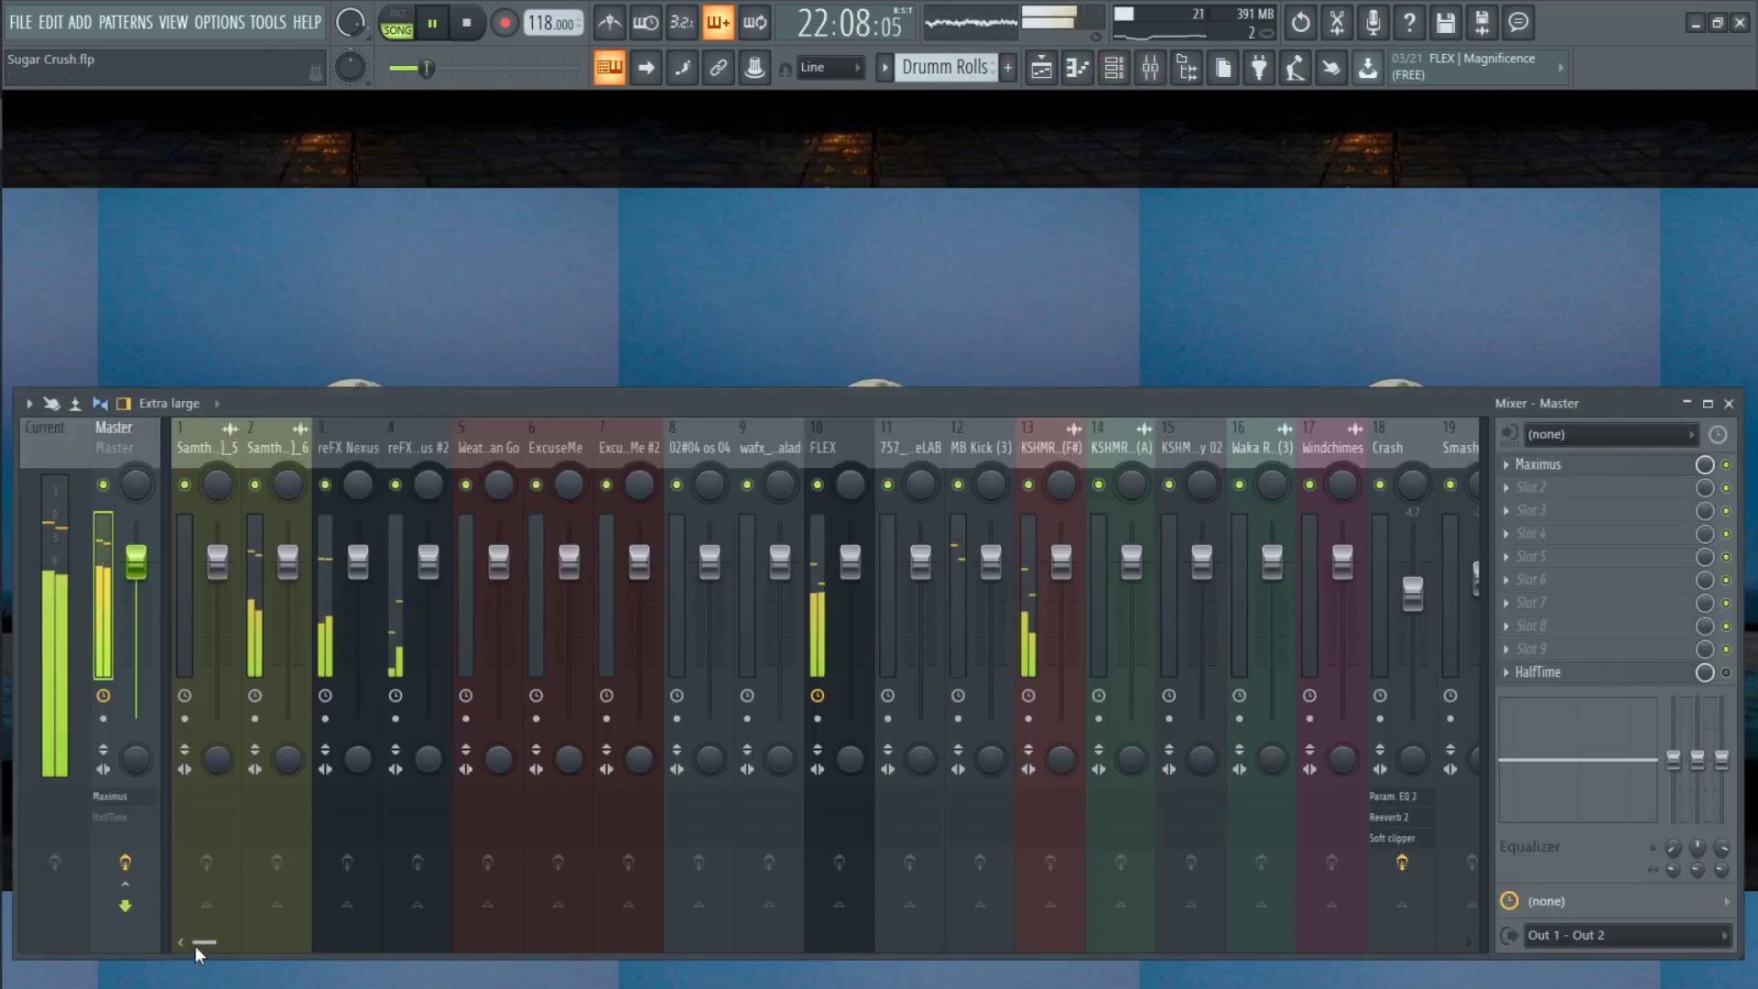
pyautogui.moveTo(185, 943)
pyautogui.mouseDown()
pyautogui.moveTo(323, 952)
pyautogui.moveTo(173, 943)
pyautogui.moveTo(203, 943)
pyautogui.mouseUp()
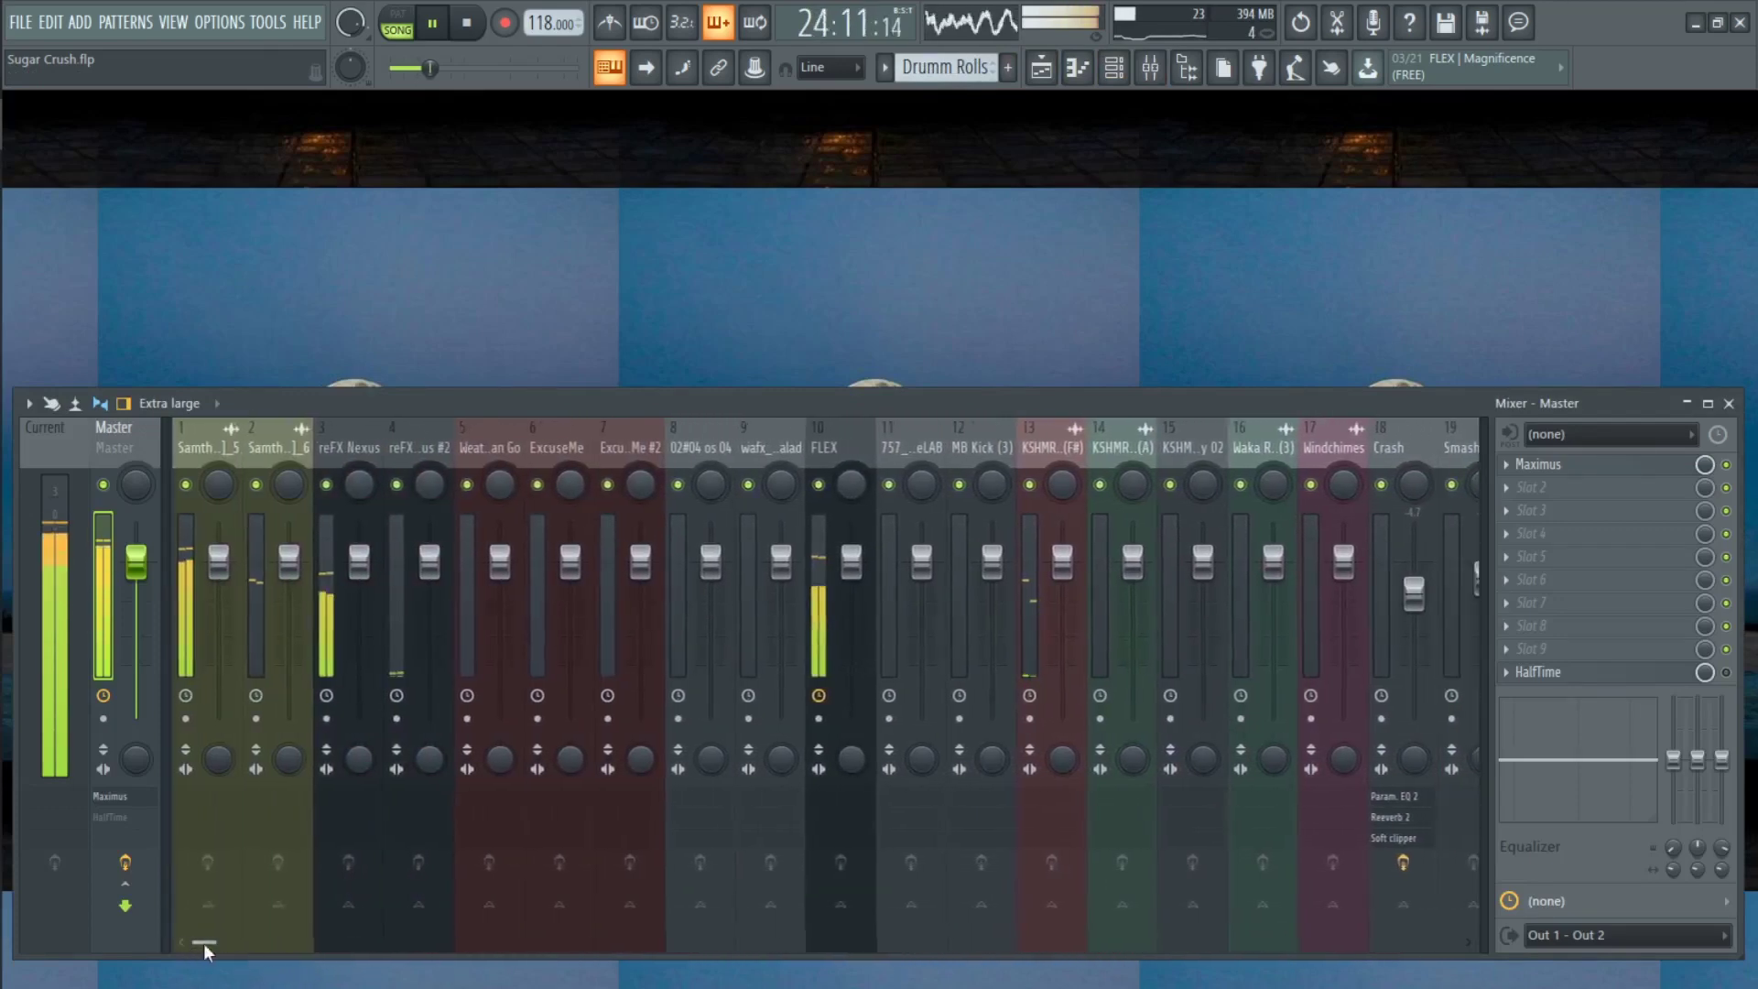
pyautogui.click(1729, 403)
# Reopen the playlist maximized, examine the song arrangement and its list of patterns during playback, and stop playback
pyautogui.click(1055, 73)
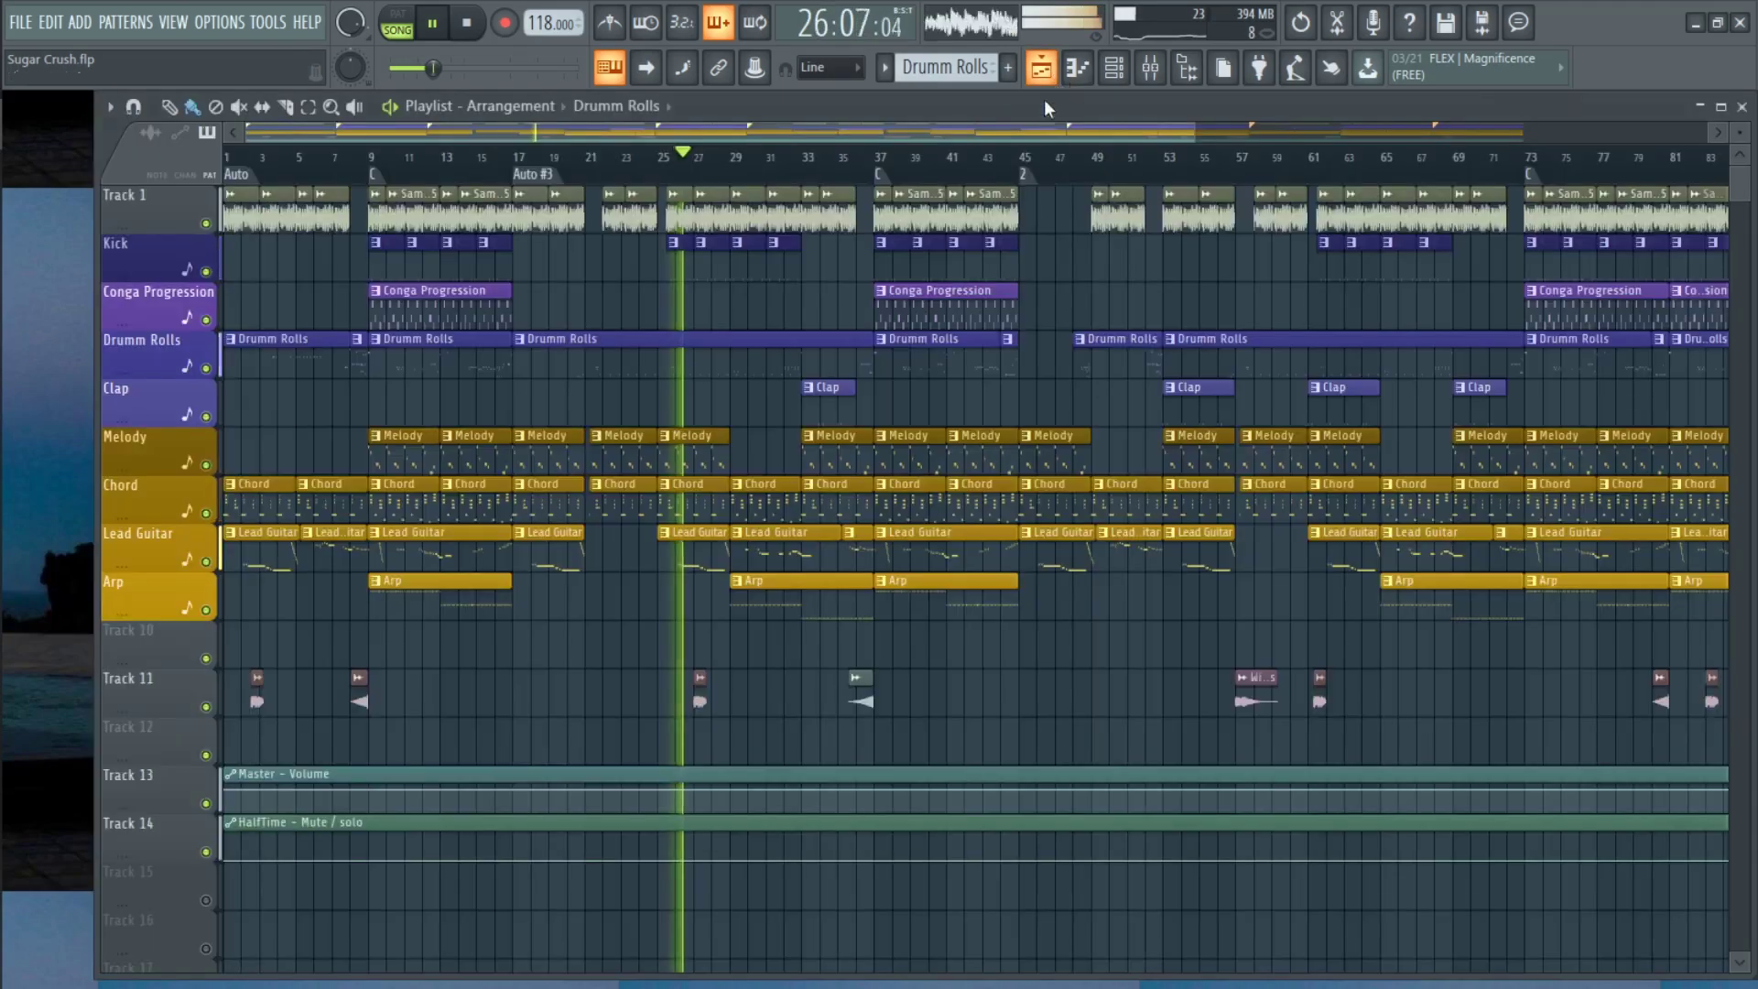
pyautogui.doubleClick(1059, 101)
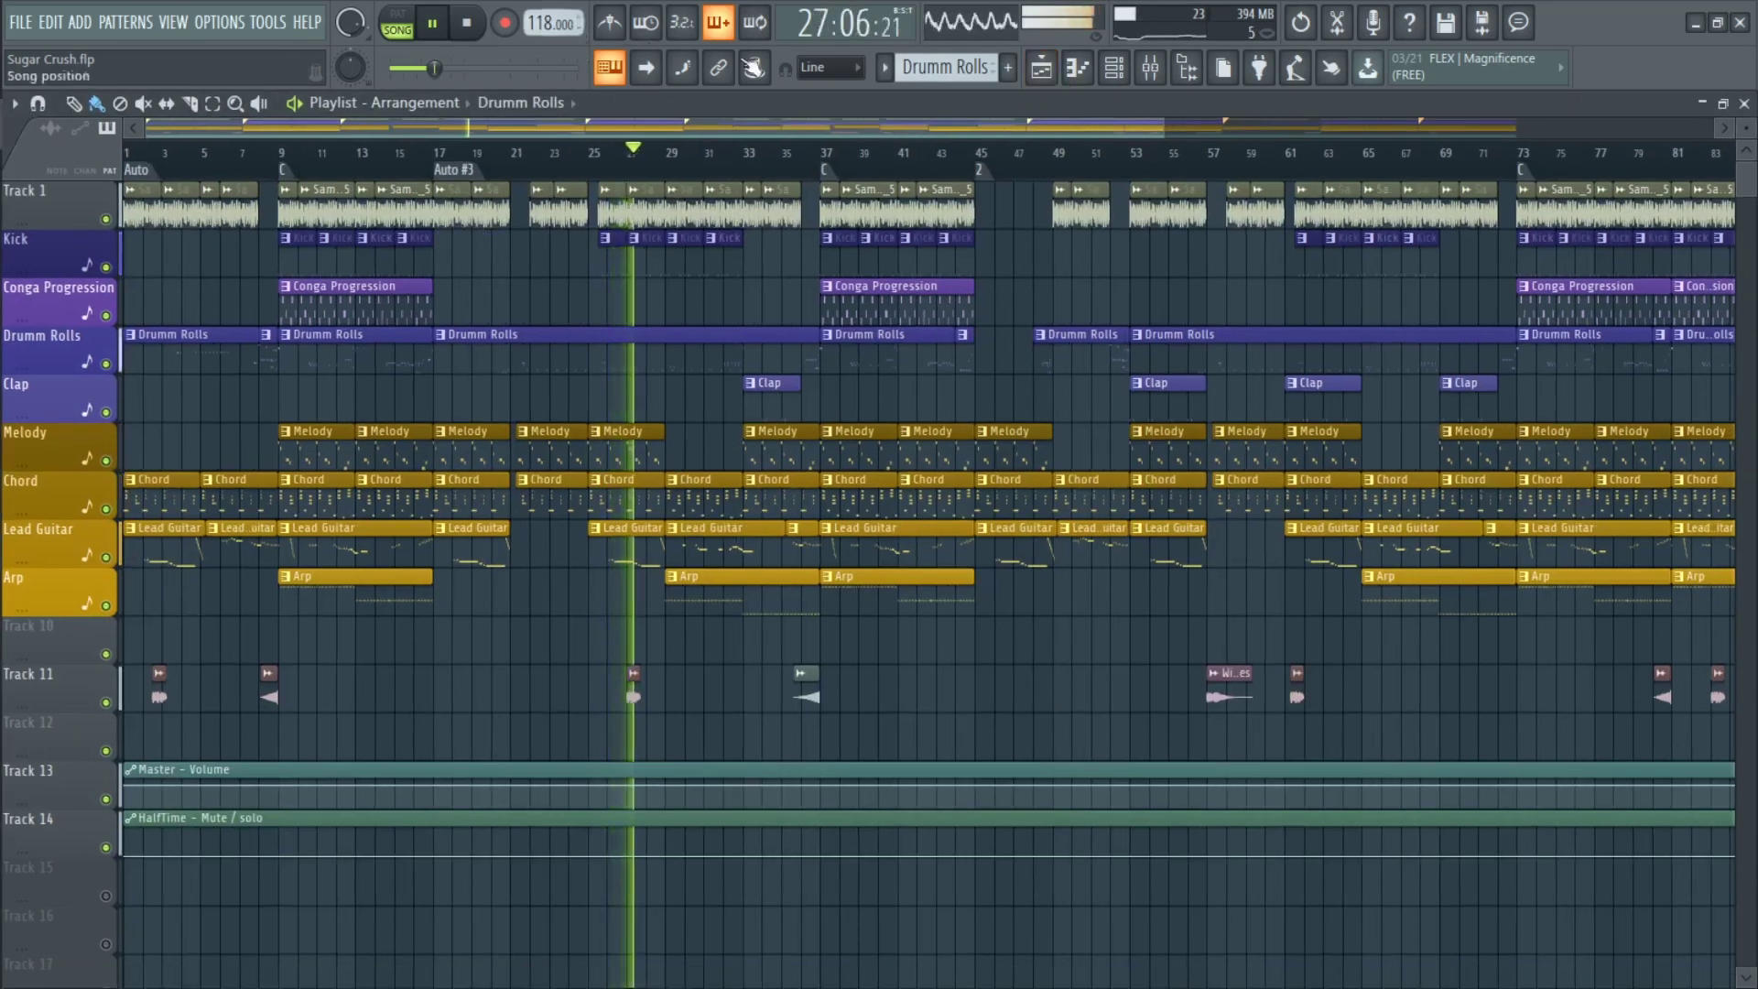
pyautogui.click(884, 66)
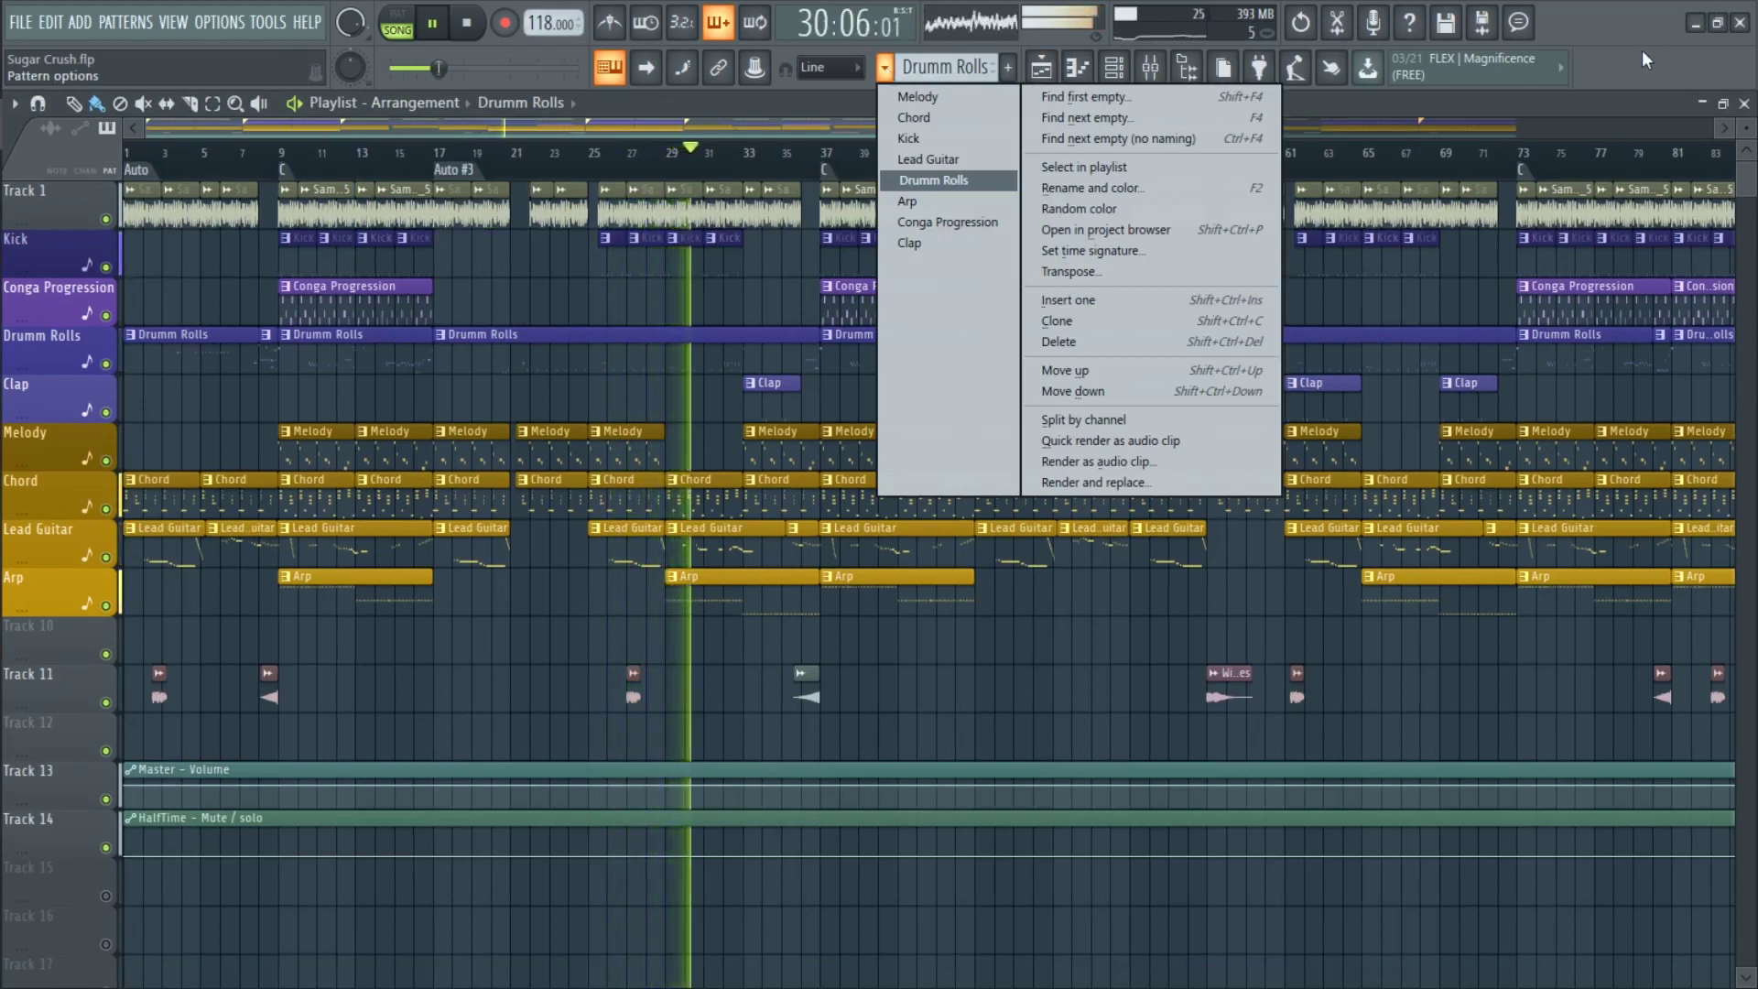
pyautogui.press('Escape')
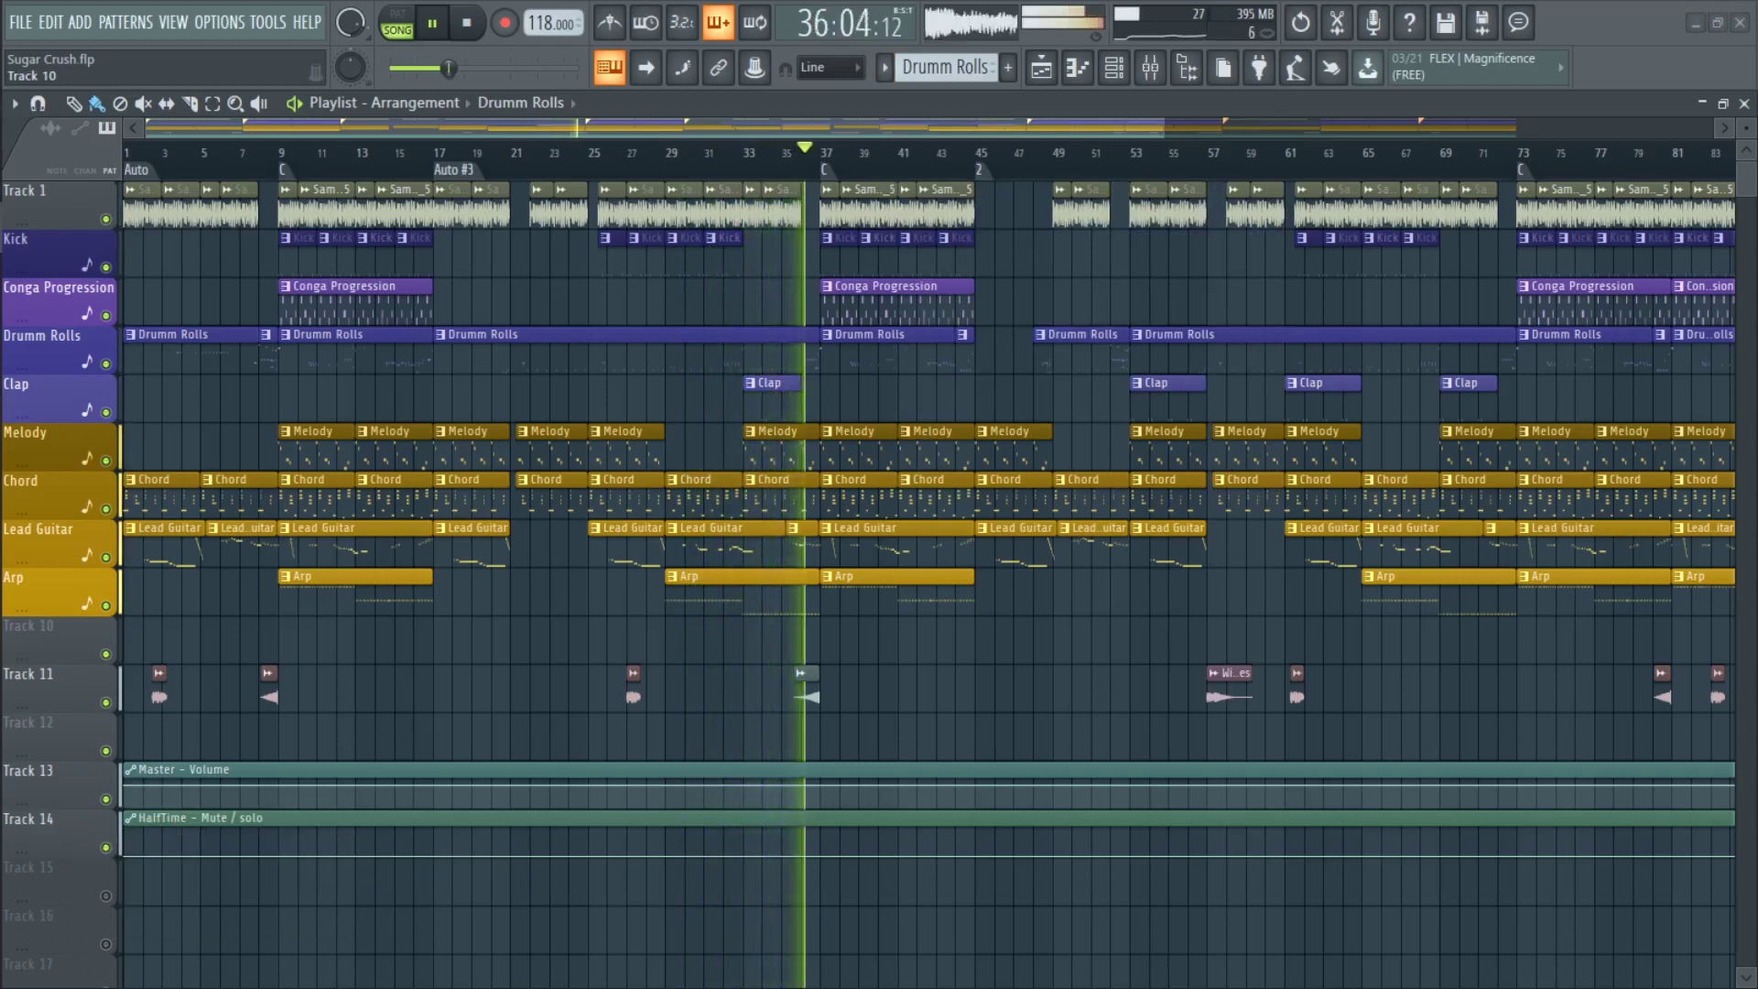
pyautogui.press('space')
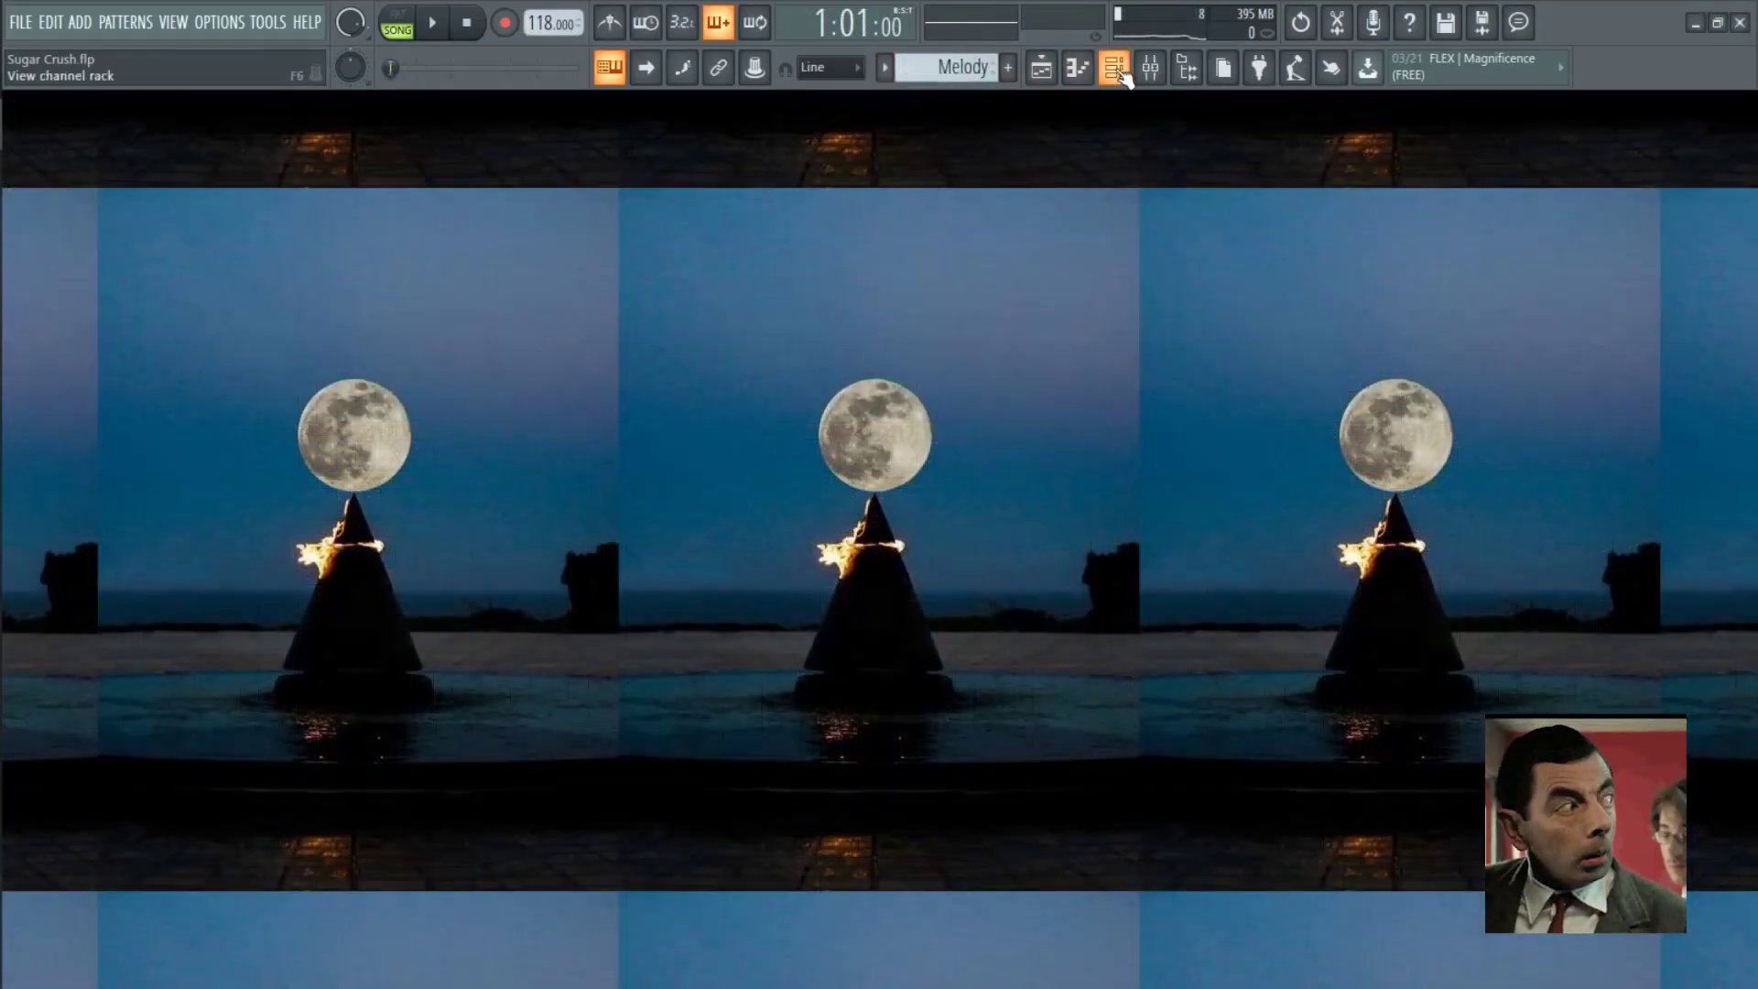
# Play the Melody pattern on its own in pattern mode and examine the FLEX notes in the piano roll
pyautogui.click(1116, 71)
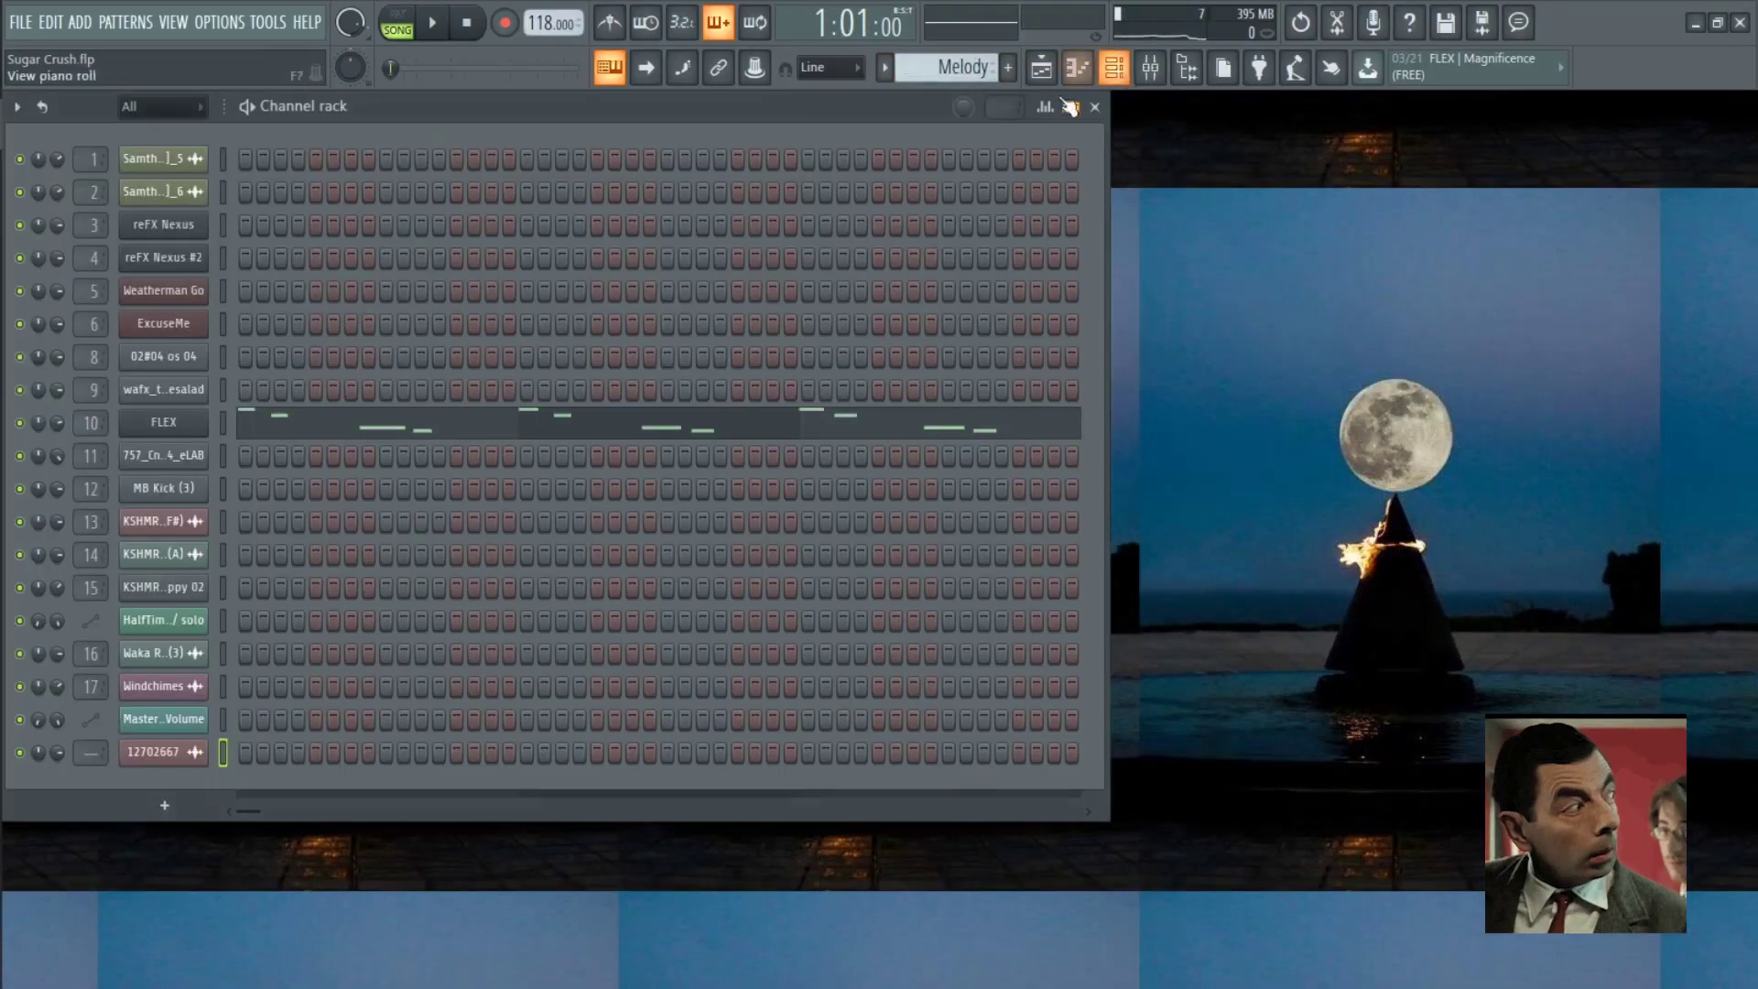
pyautogui.click(406, 21)
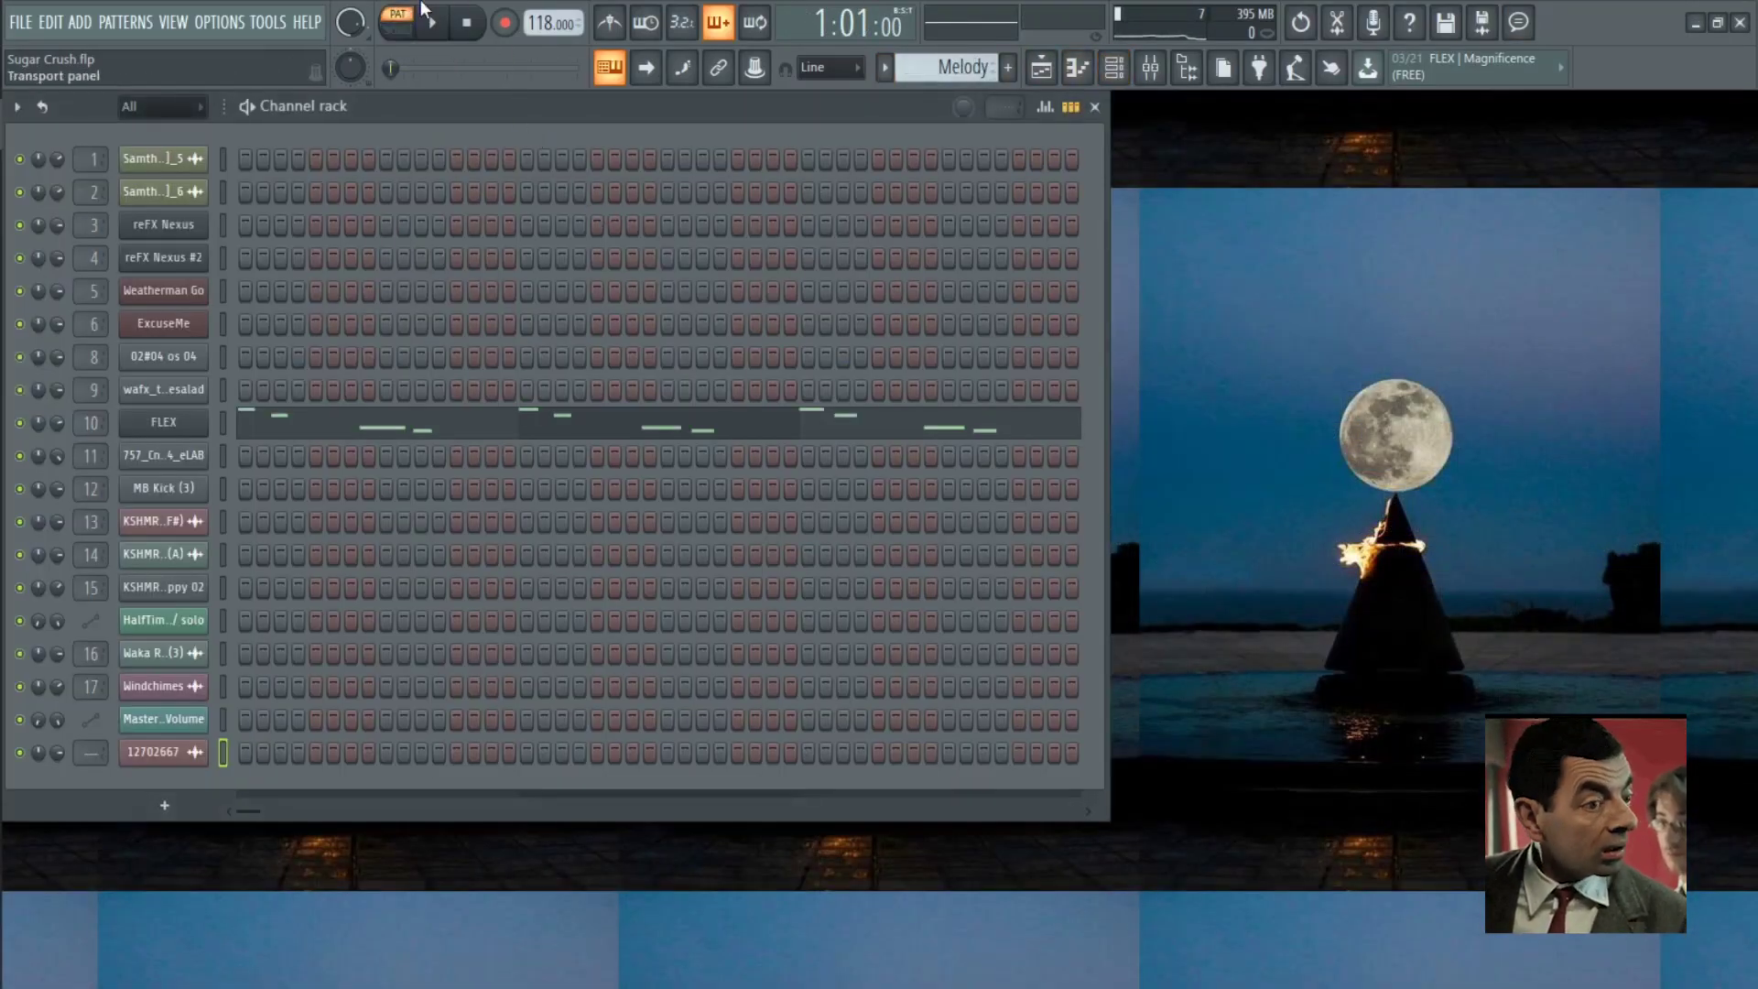
pyautogui.press('space')
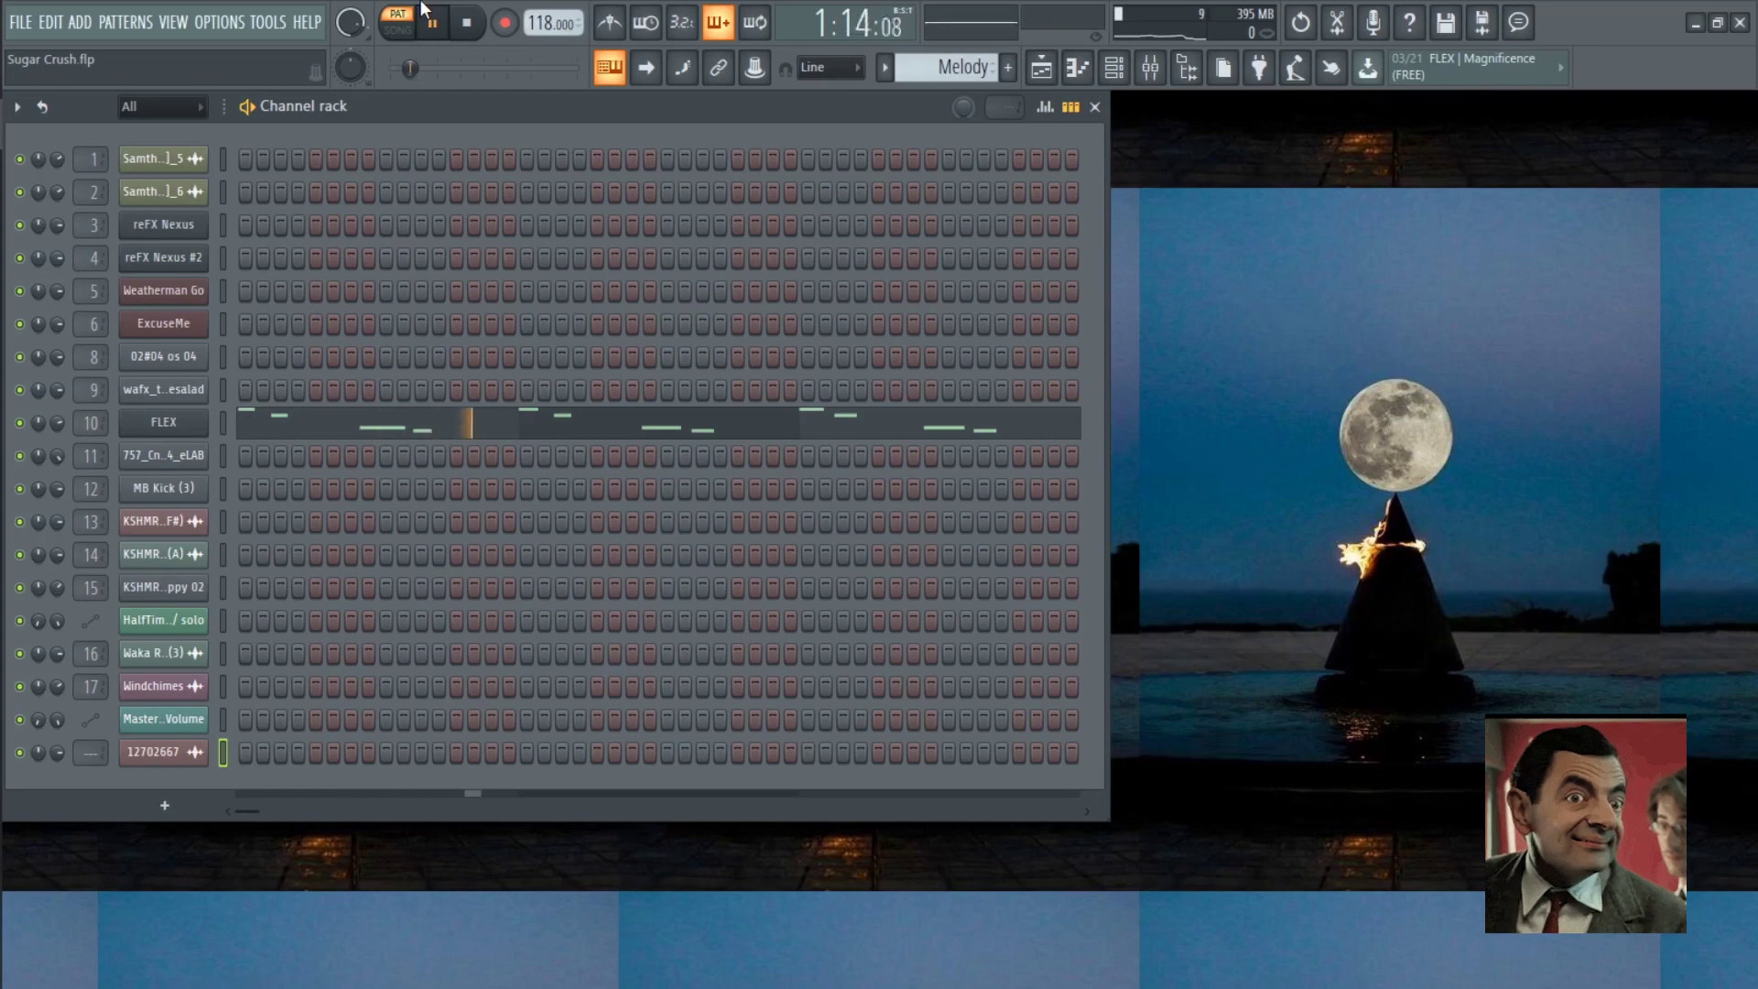
pyautogui.click(744, 428)
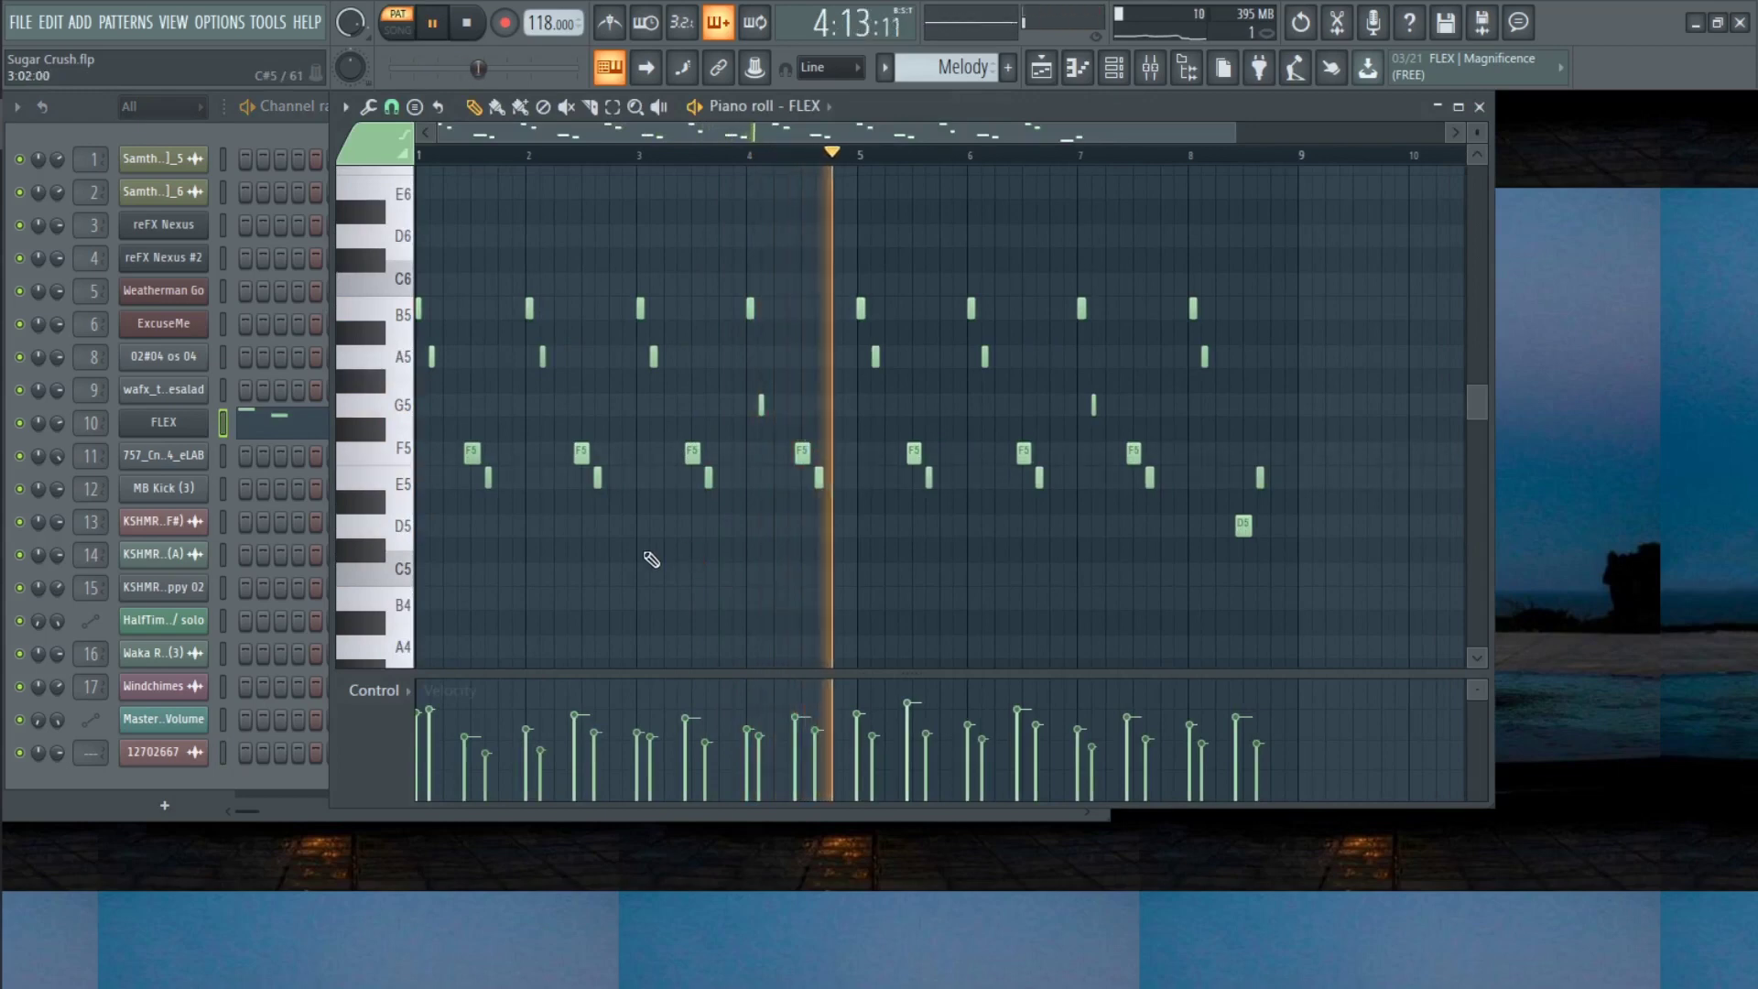
pyautogui.press('space')
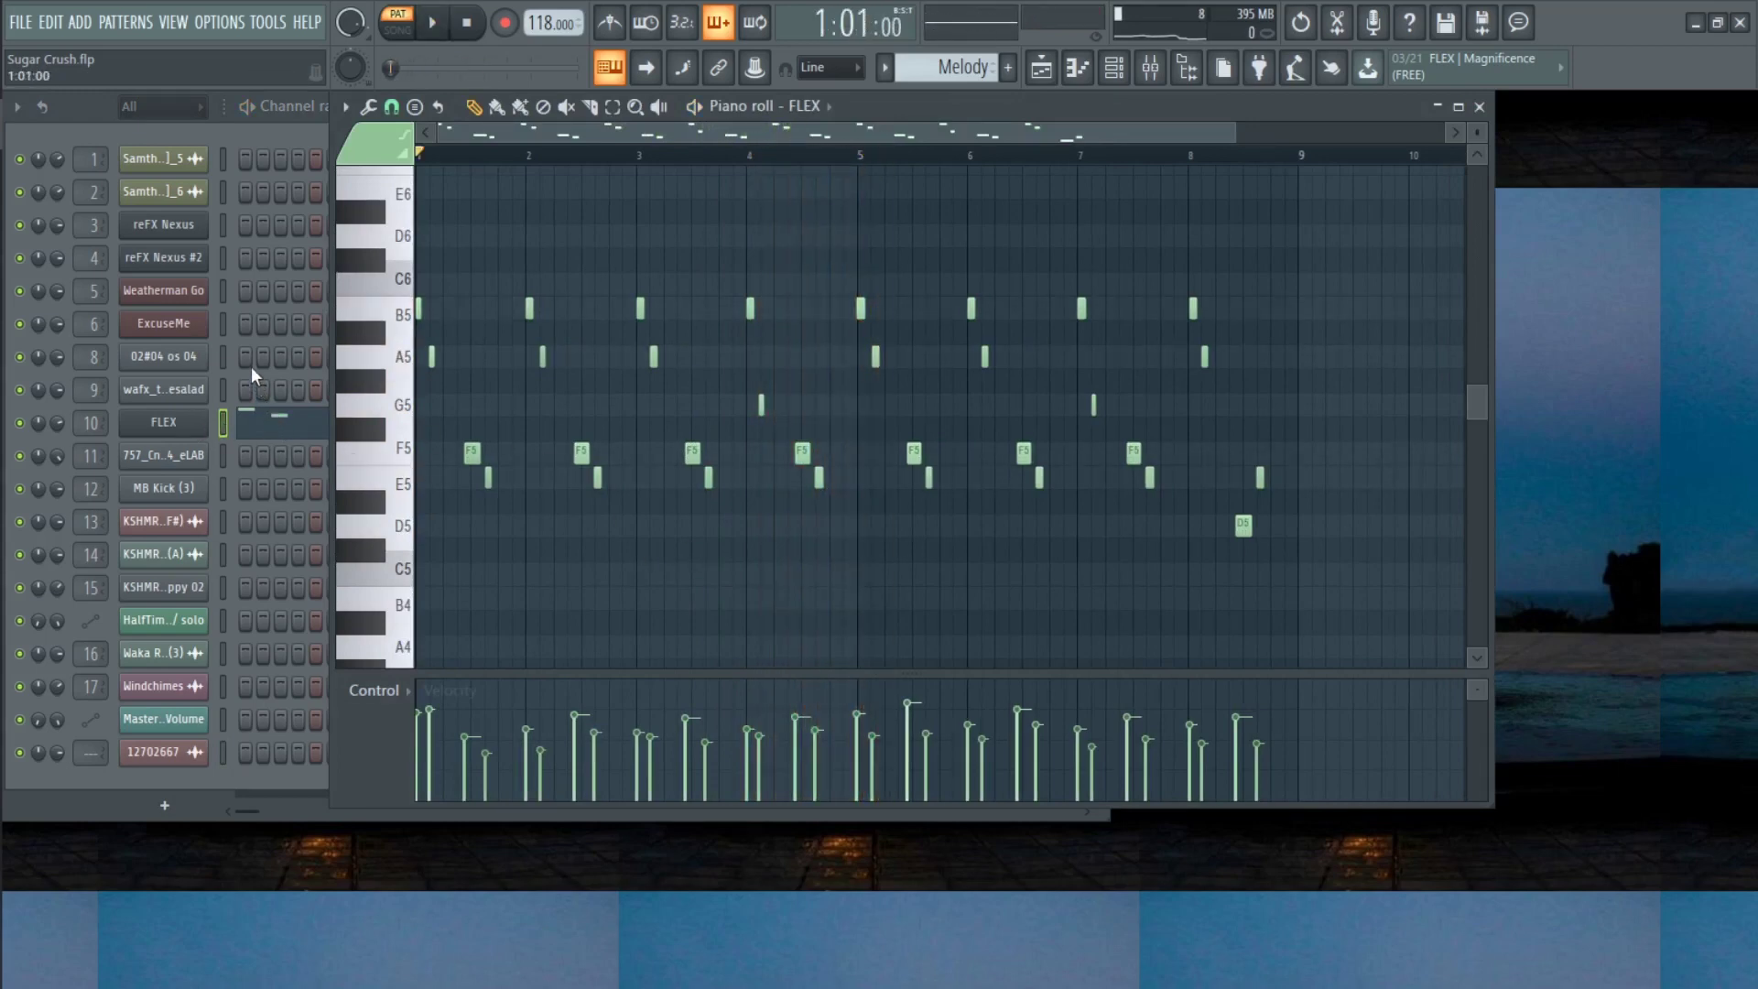
# Switch to the Chord pattern, play it and examine the reFX Nexus notes in the piano roll
pyautogui.press('F7')
pyautogui.click(884, 67)
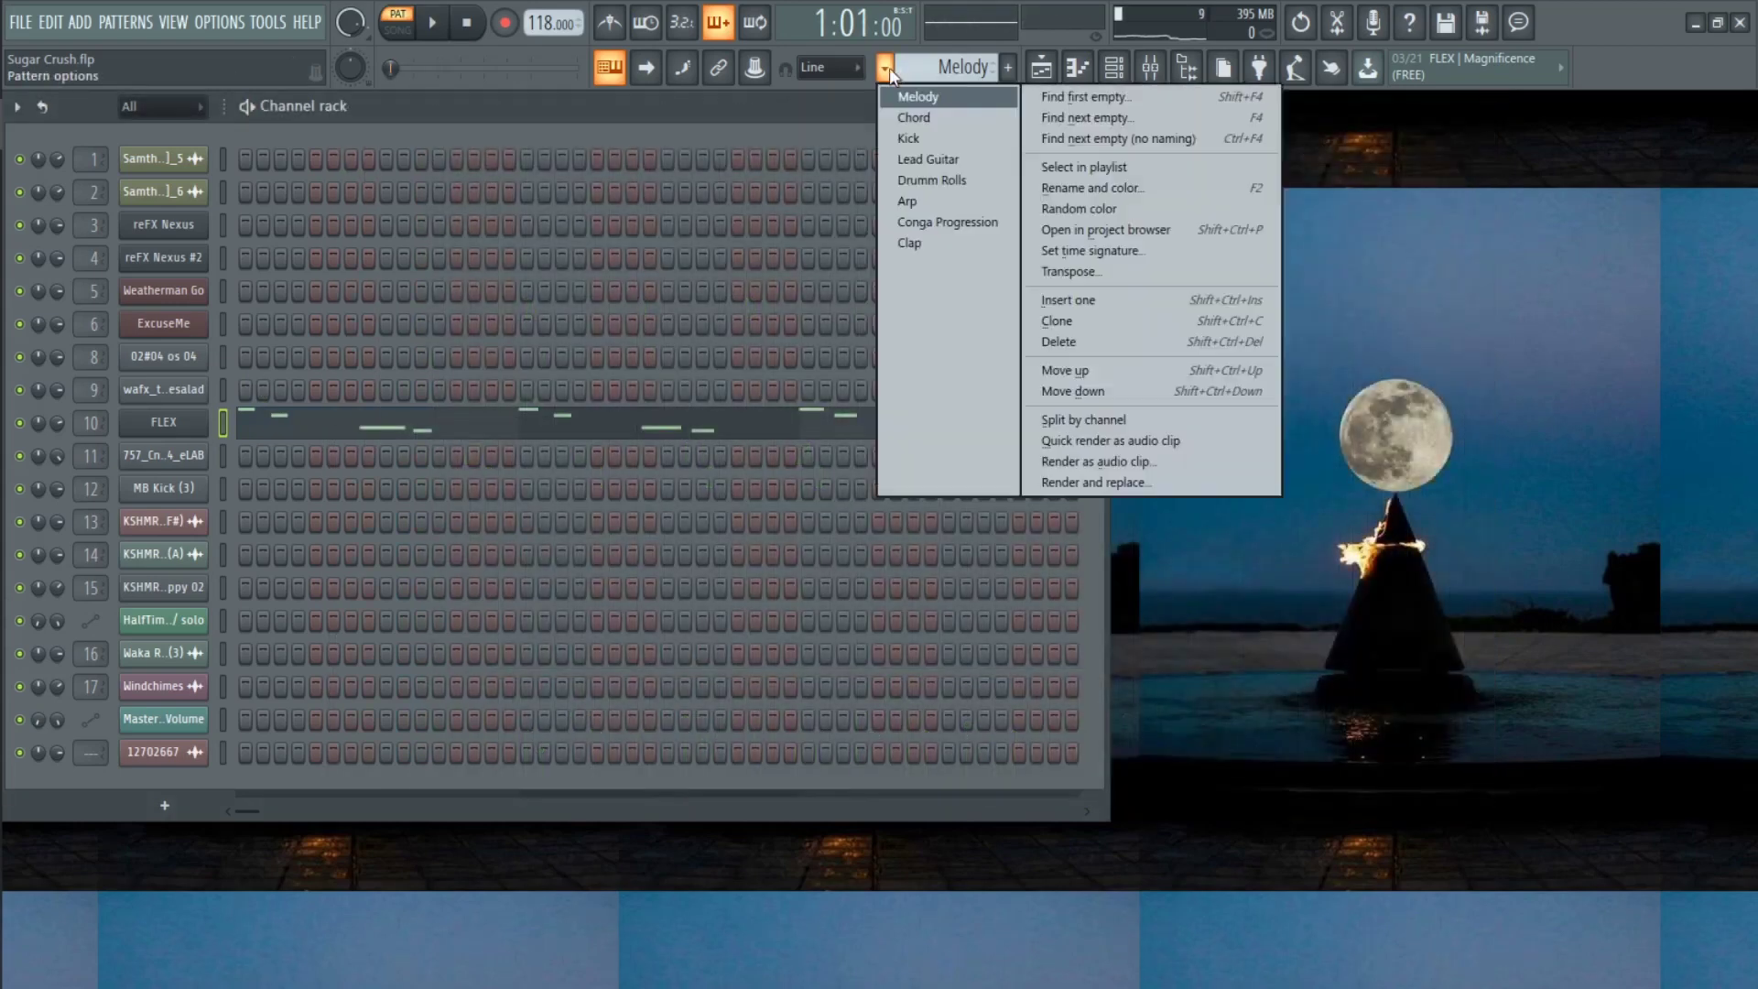
pyautogui.click(927, 124)
pyautogui.press('space')
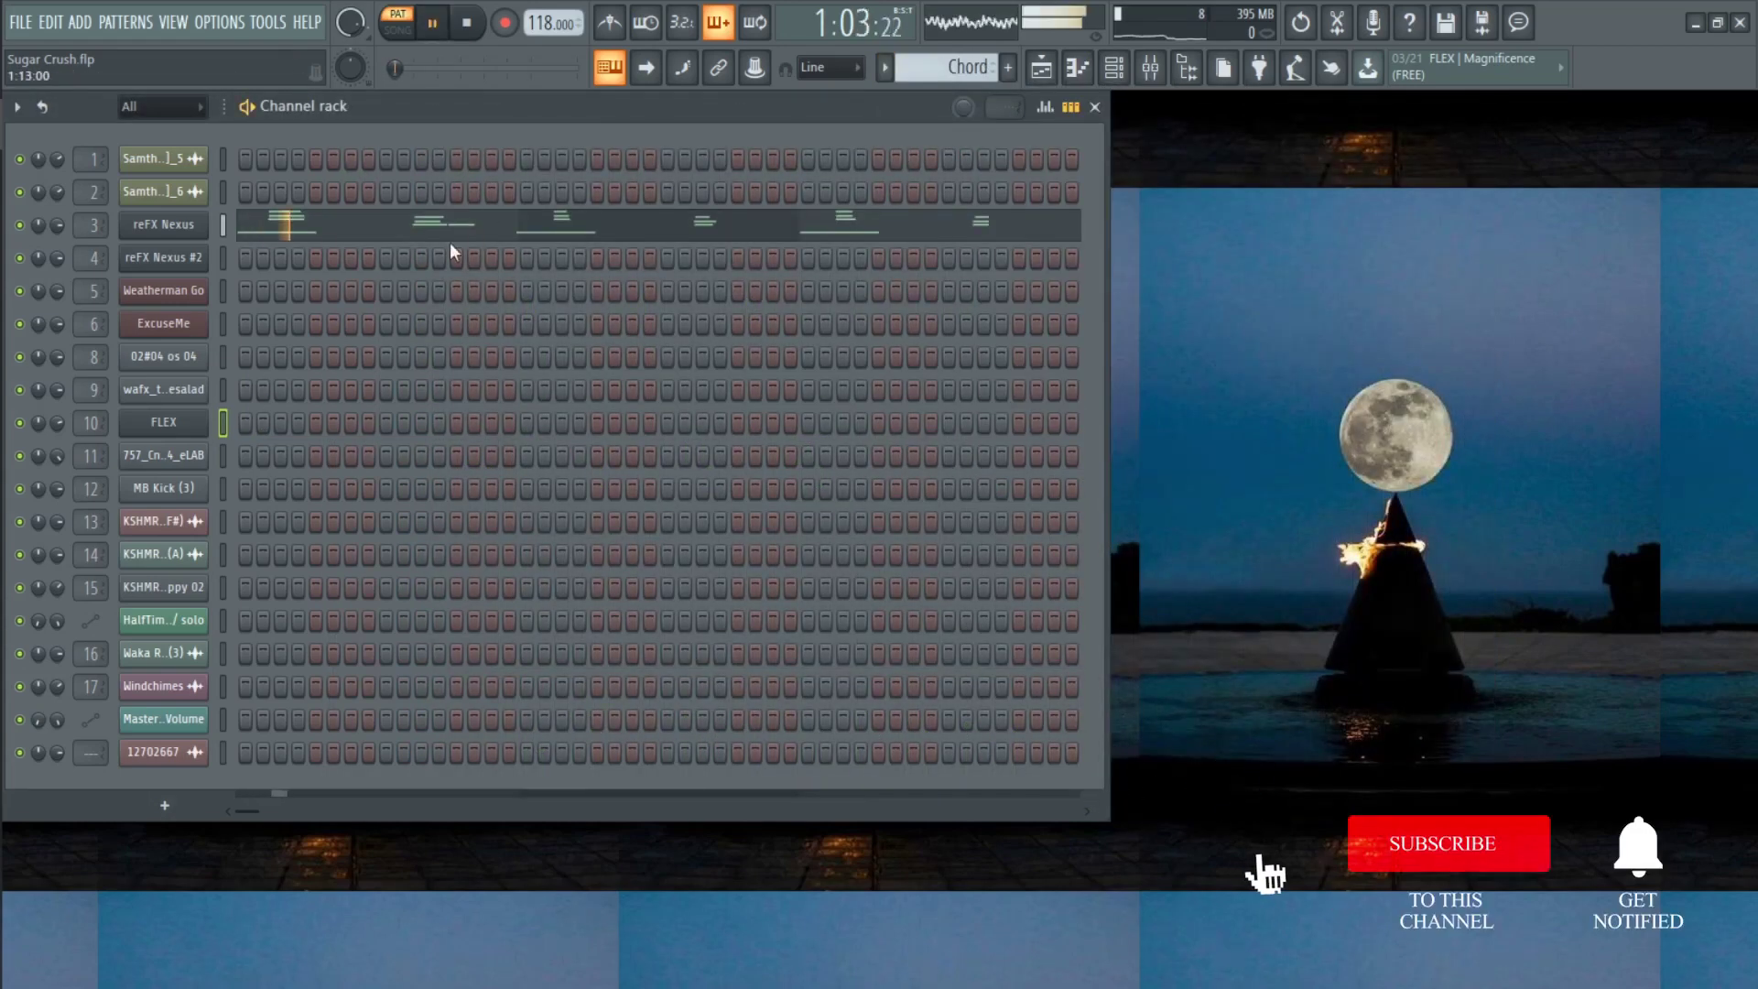
pyautogui.click(445, 227)
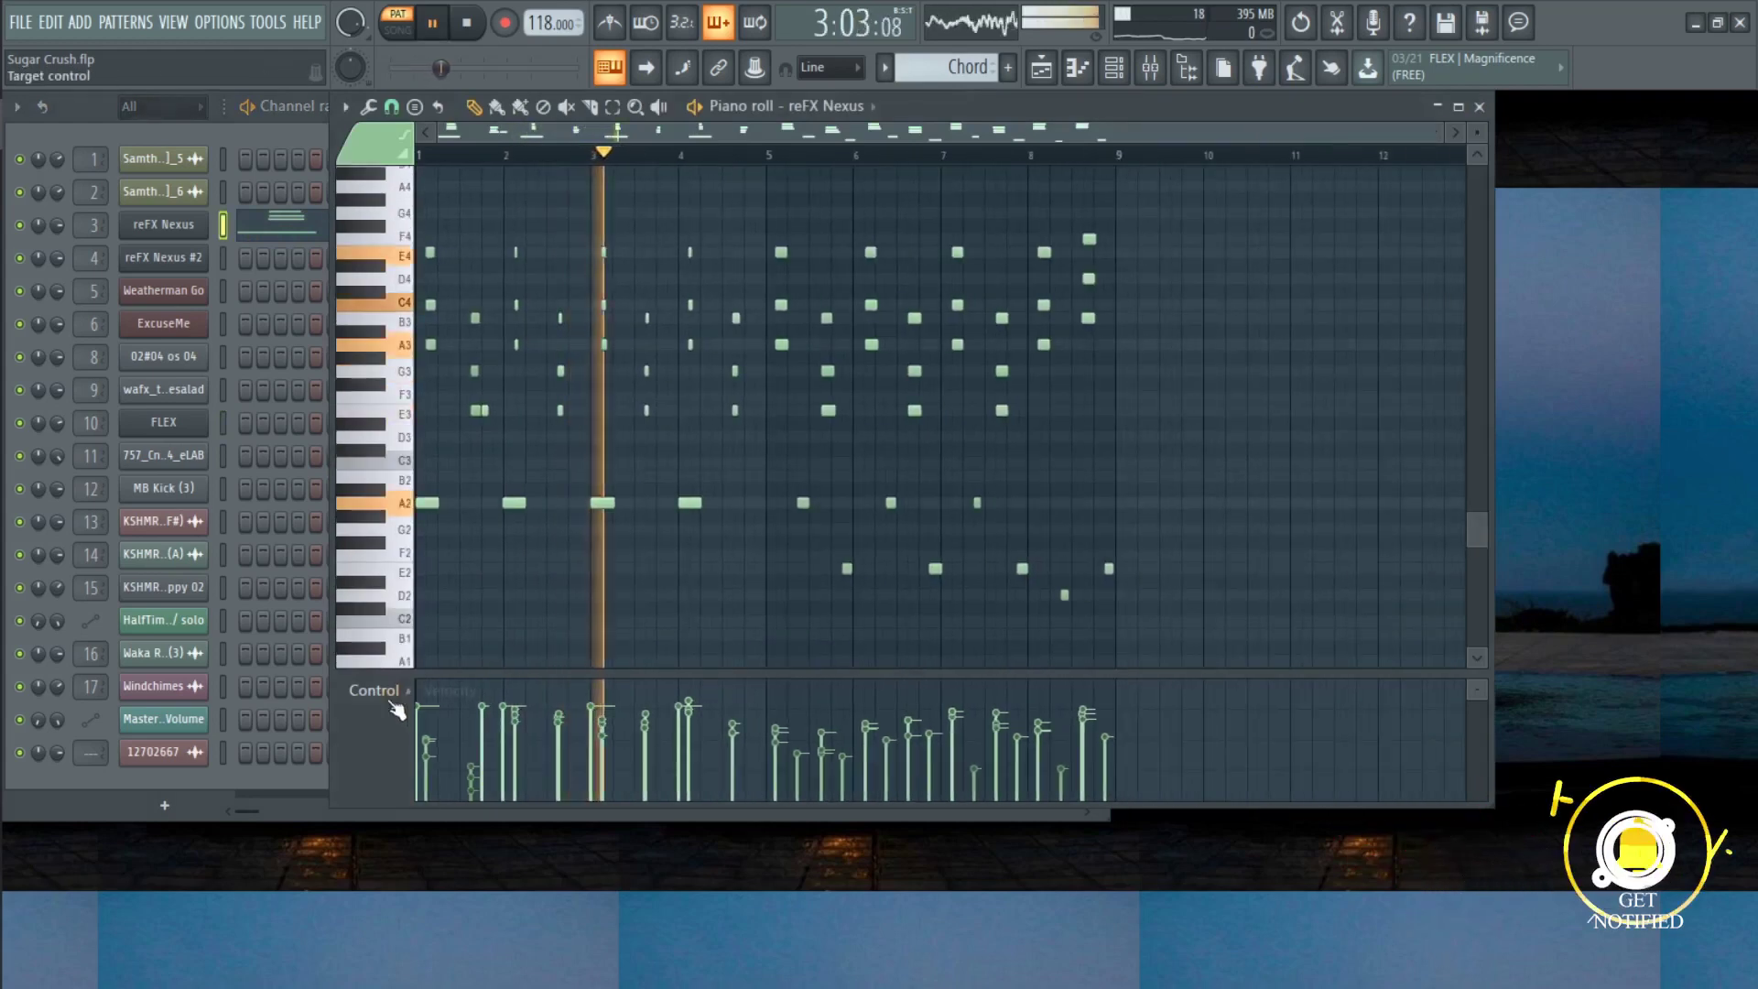
pyautogui.scroll(-1, 396, 701)
pyautogui.scroll(-1, 396, 698)
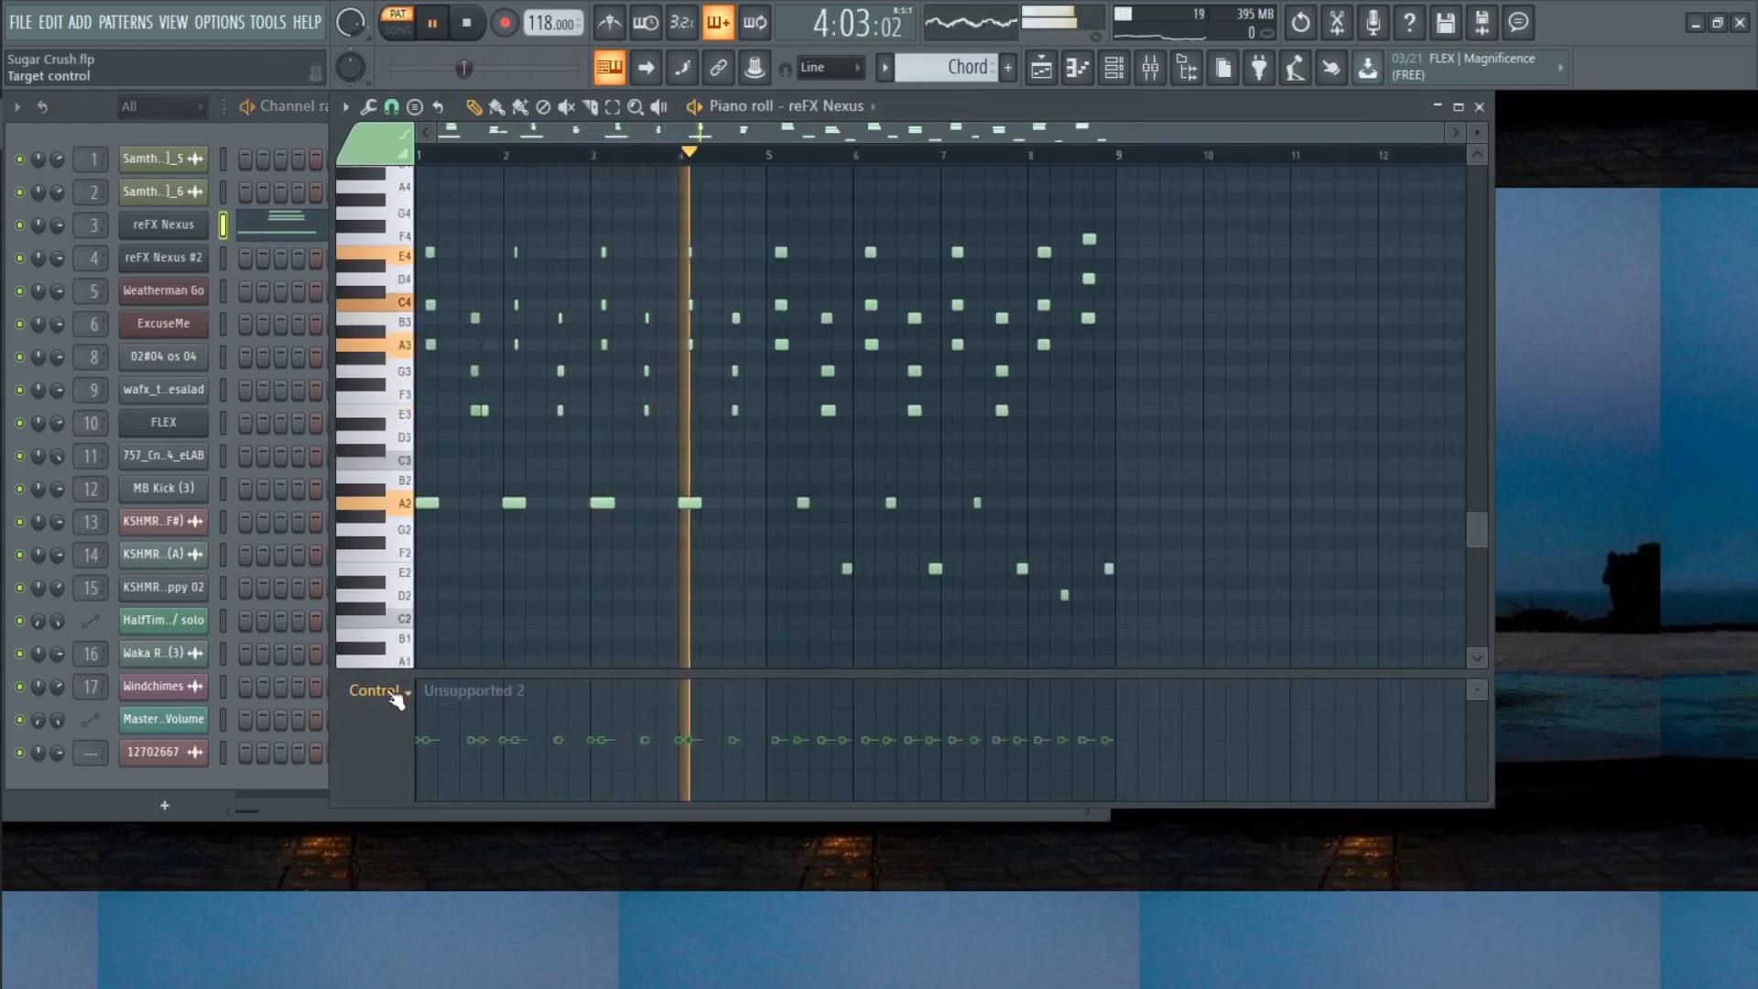
pyautogui.click(1478, 106)
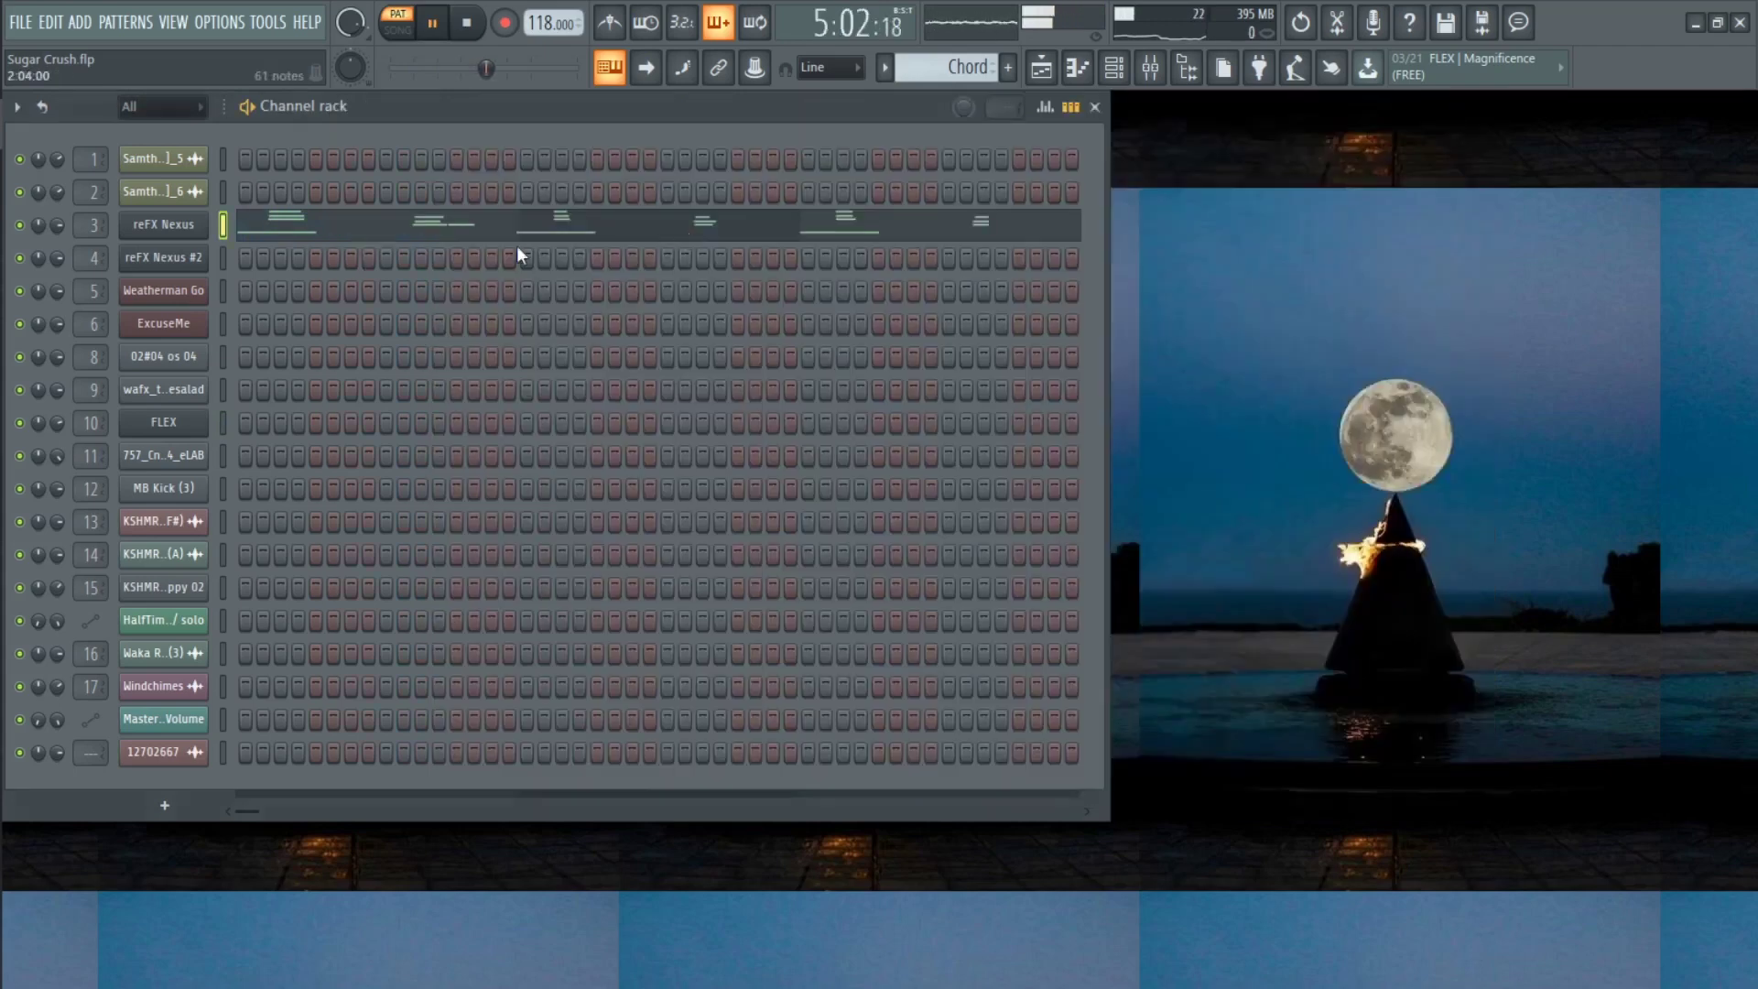
# View the preset of the reFX Nexus chord instrument and its notes, stop playback and close both windows
pyautogui.click(182, 227)
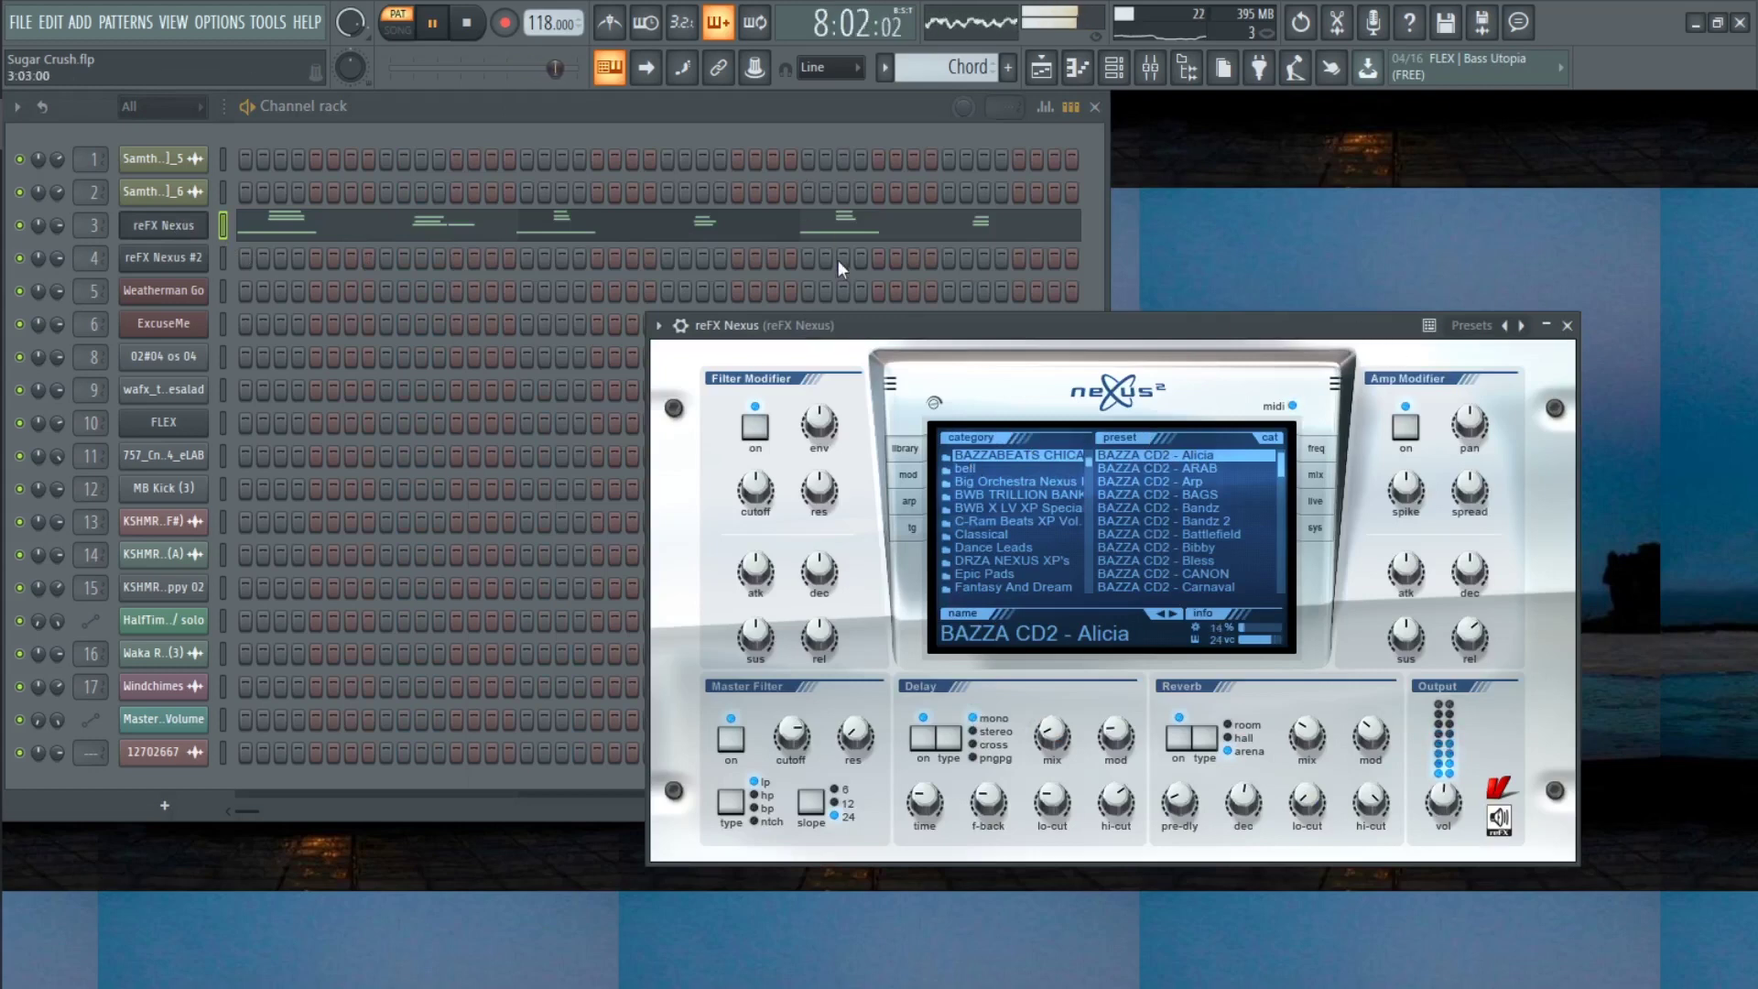
pyautogui.click(871, 227)
pyautogui.press('space')
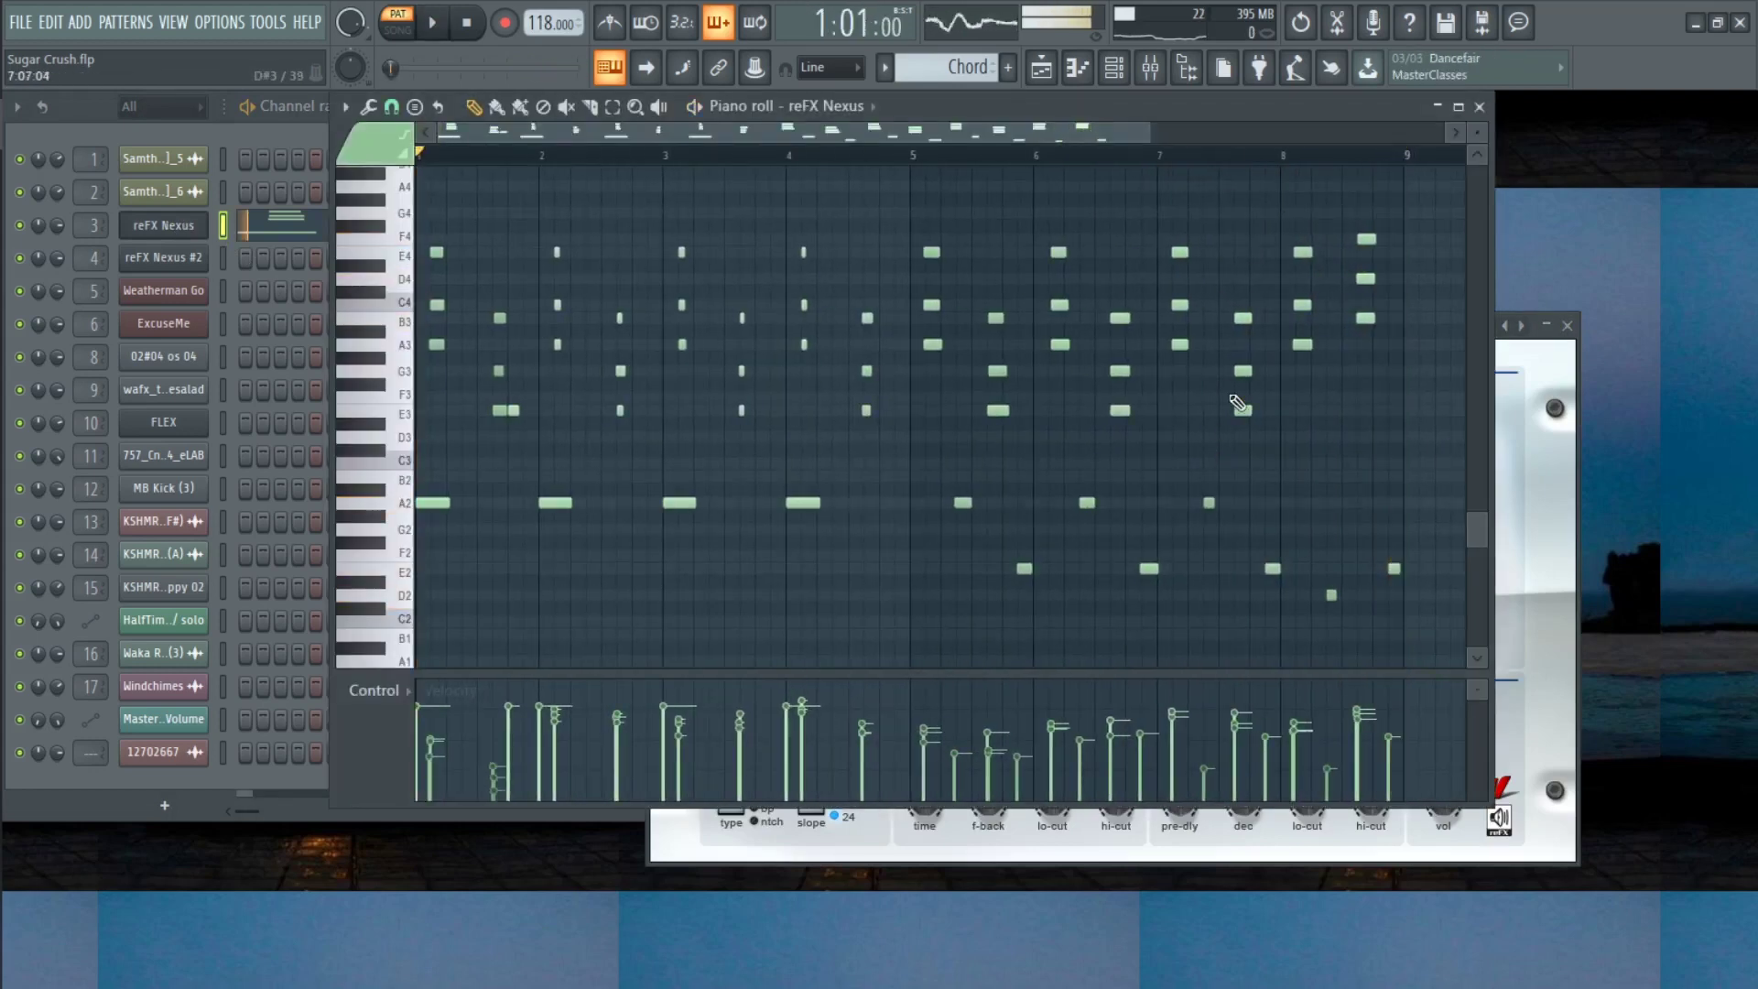
pyautogui.click(1480, 108)
pyautogui.click(1568, 326)
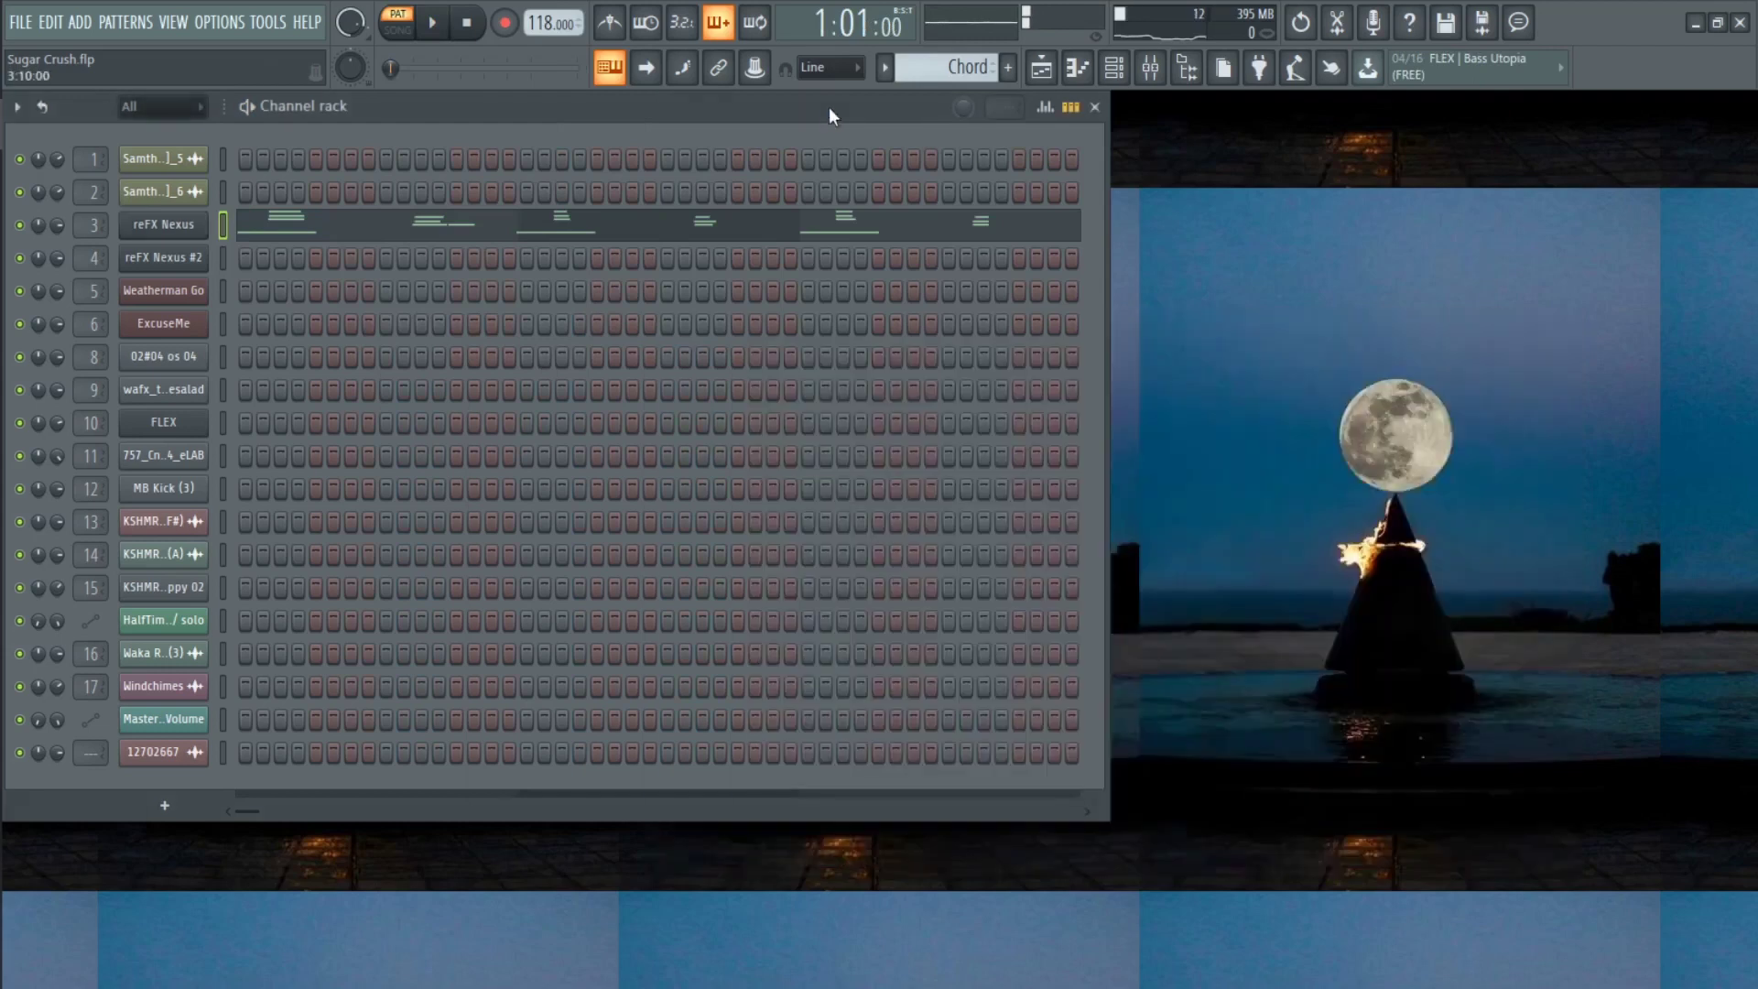
# Switch to the Kick pattern, play it and check the MB Kick (3) channel in the piano roll
pyautogui.click(885, 67)
pyautogui.click(943, 141)
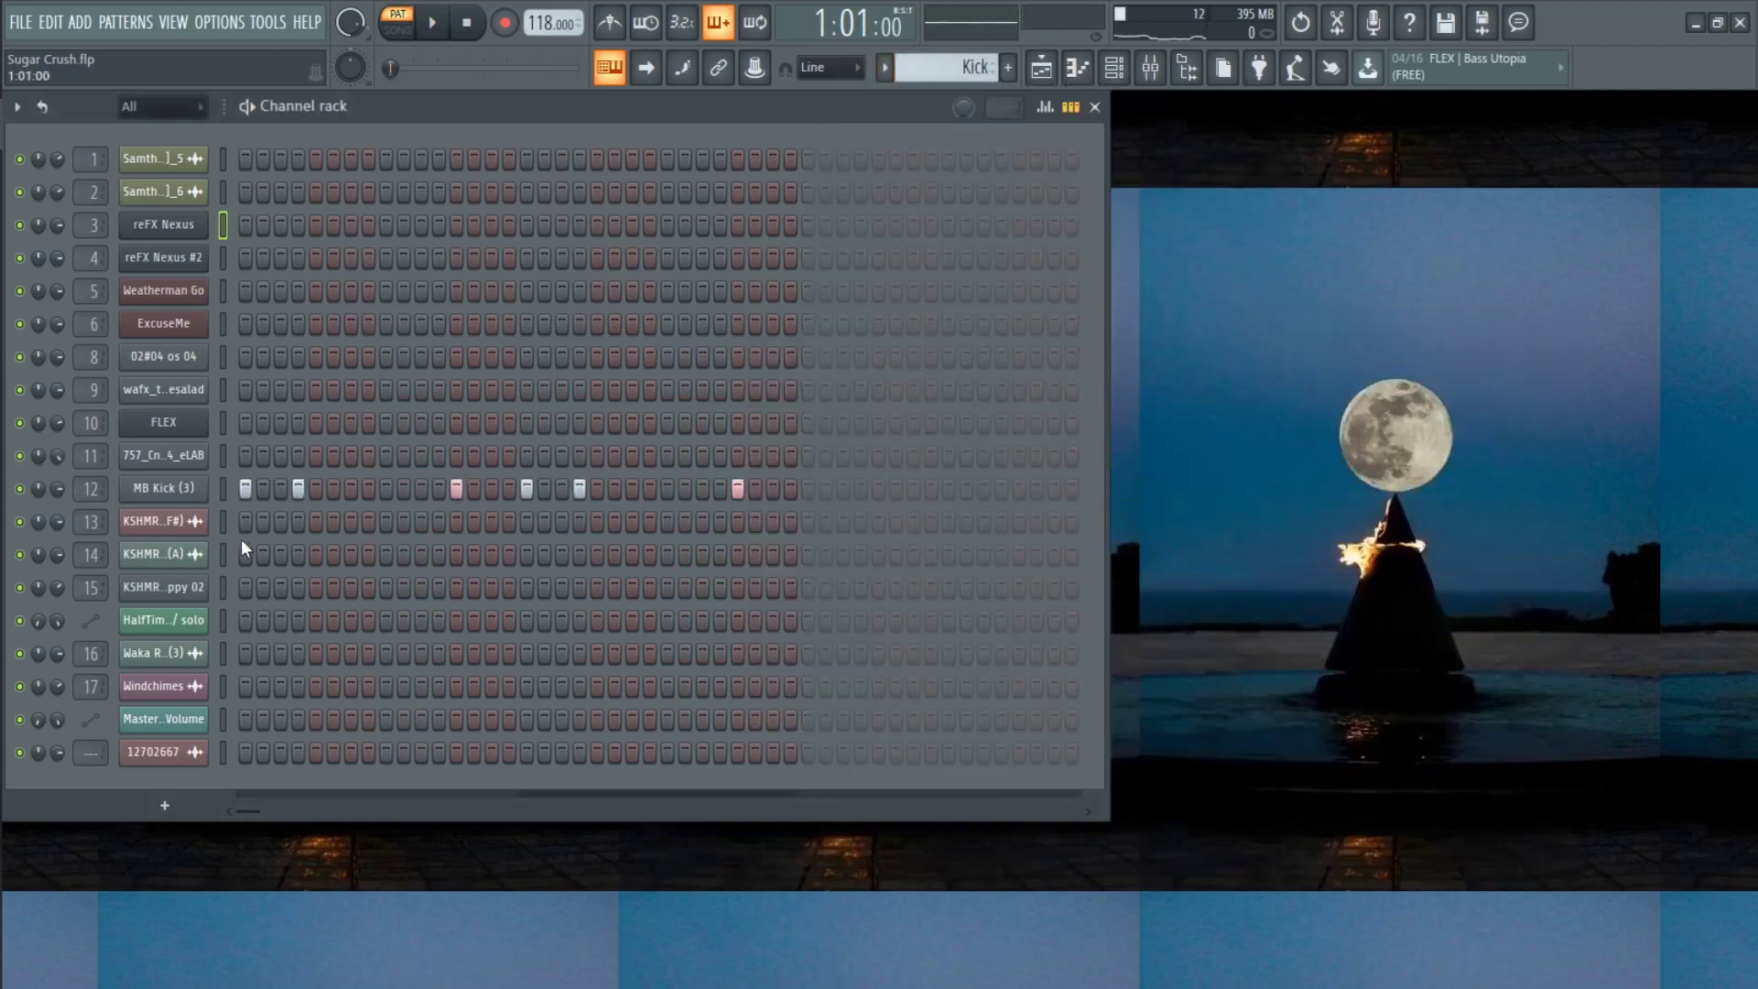
pyautogui.press('space')
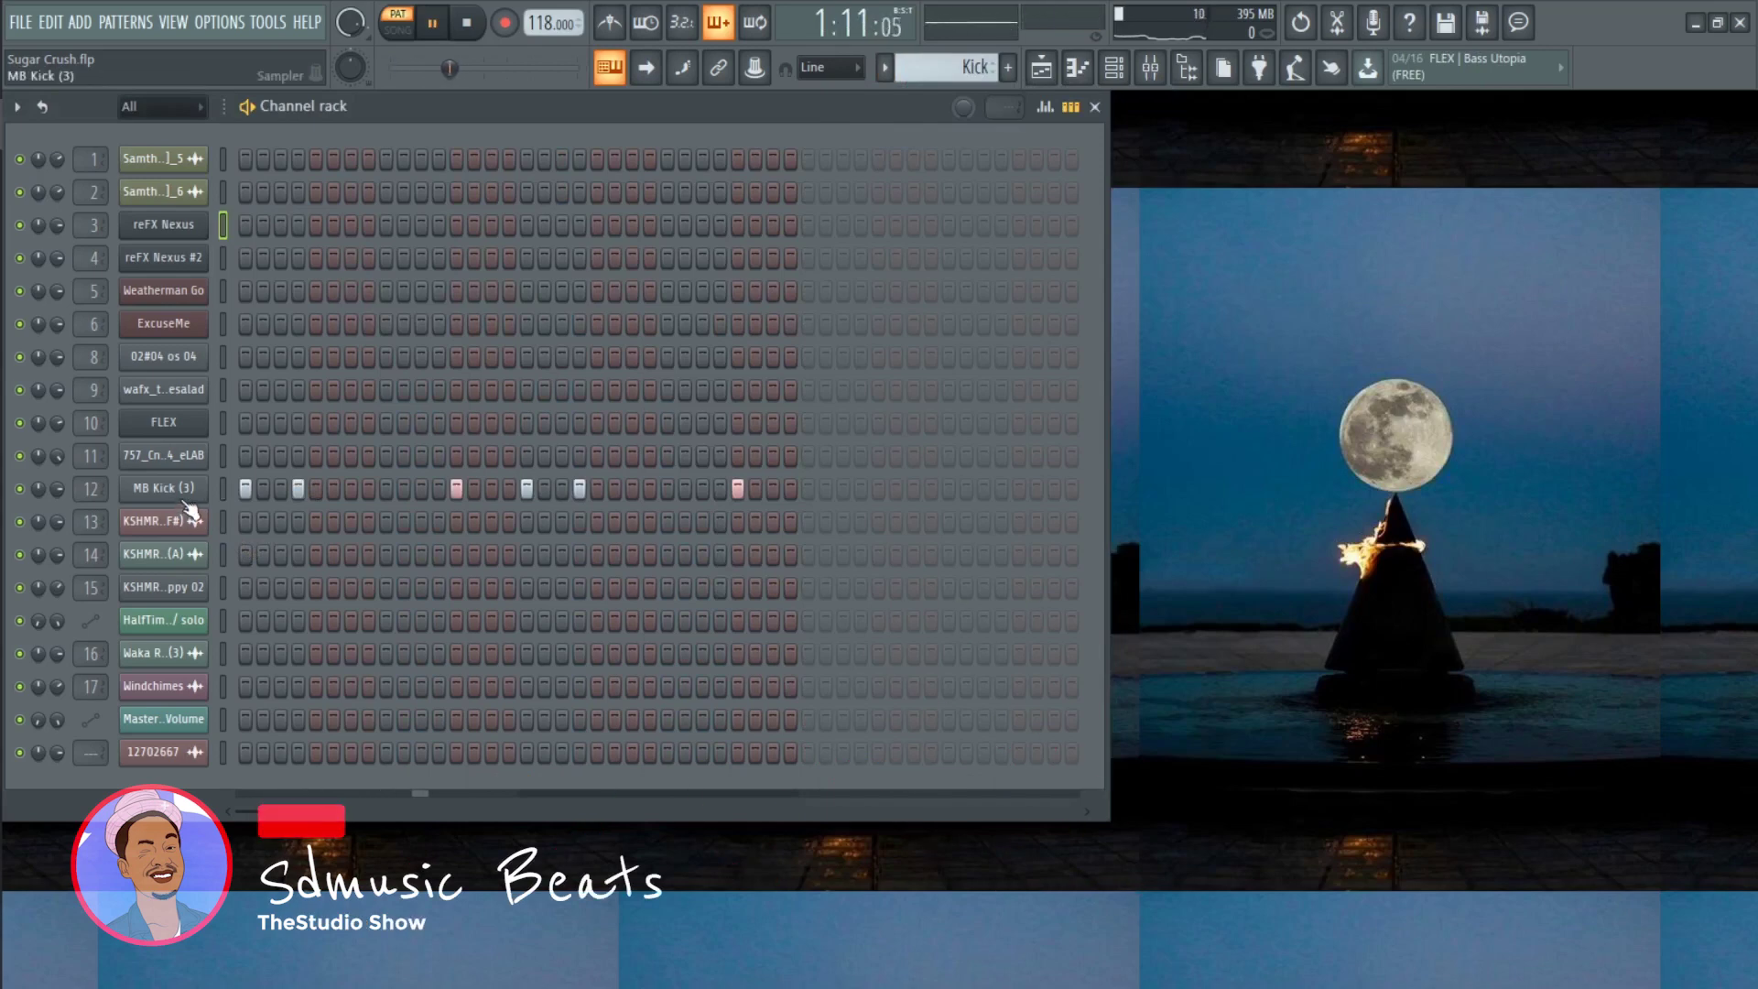
pyautogui.rightClick(223, 487)
pyautogui.click(231, 487)
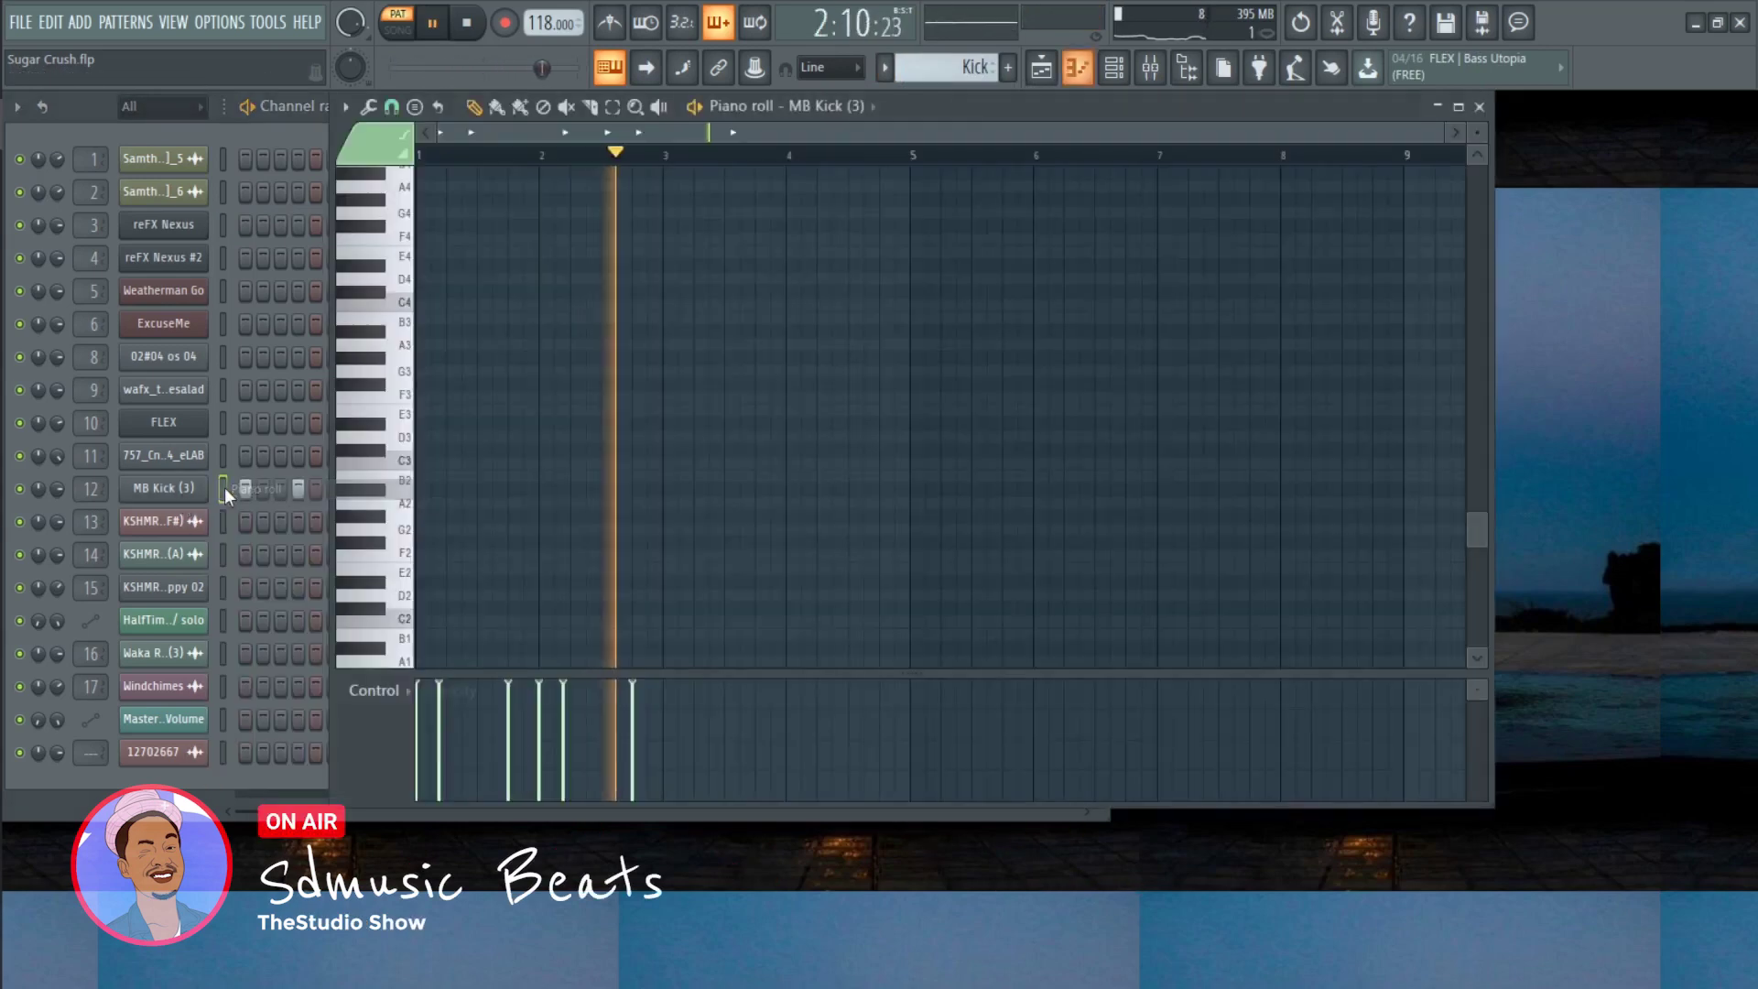
pyautogui.press('space')
pyautogui.press('F7')
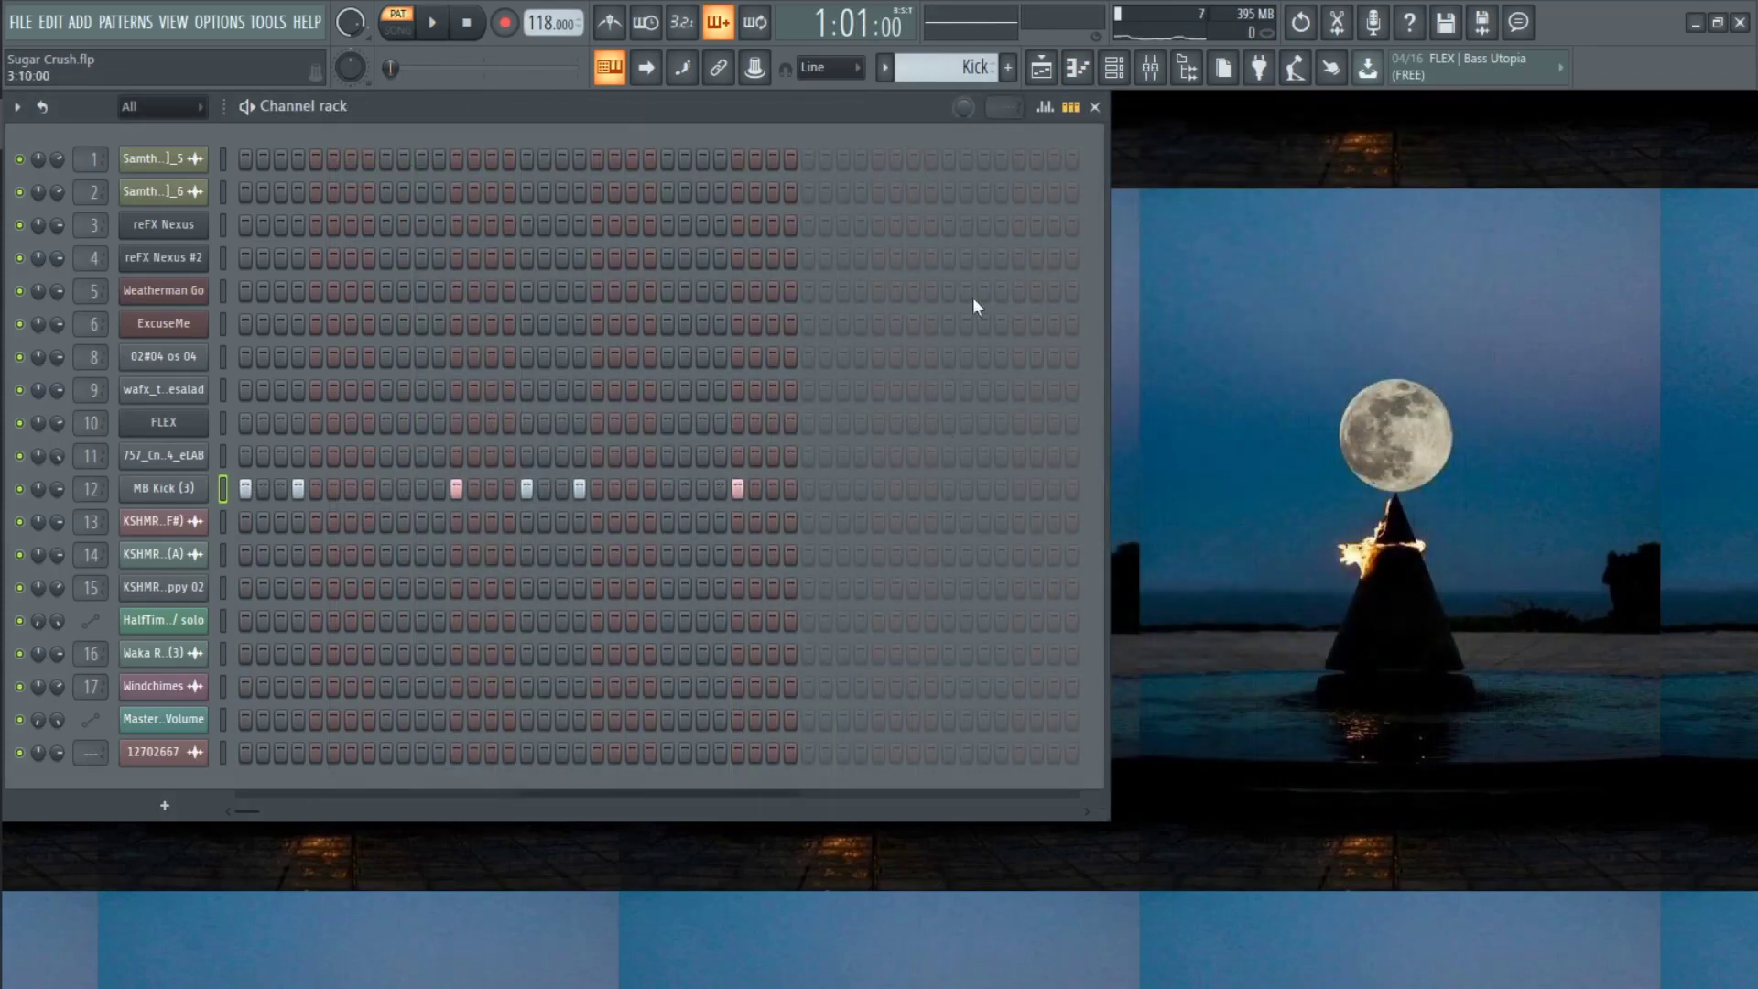
# Switch to the Lead Guitar pattern, play it and examine the reFX Nexus #2 notes across the piano roll
pyautogui.click(885, 69)
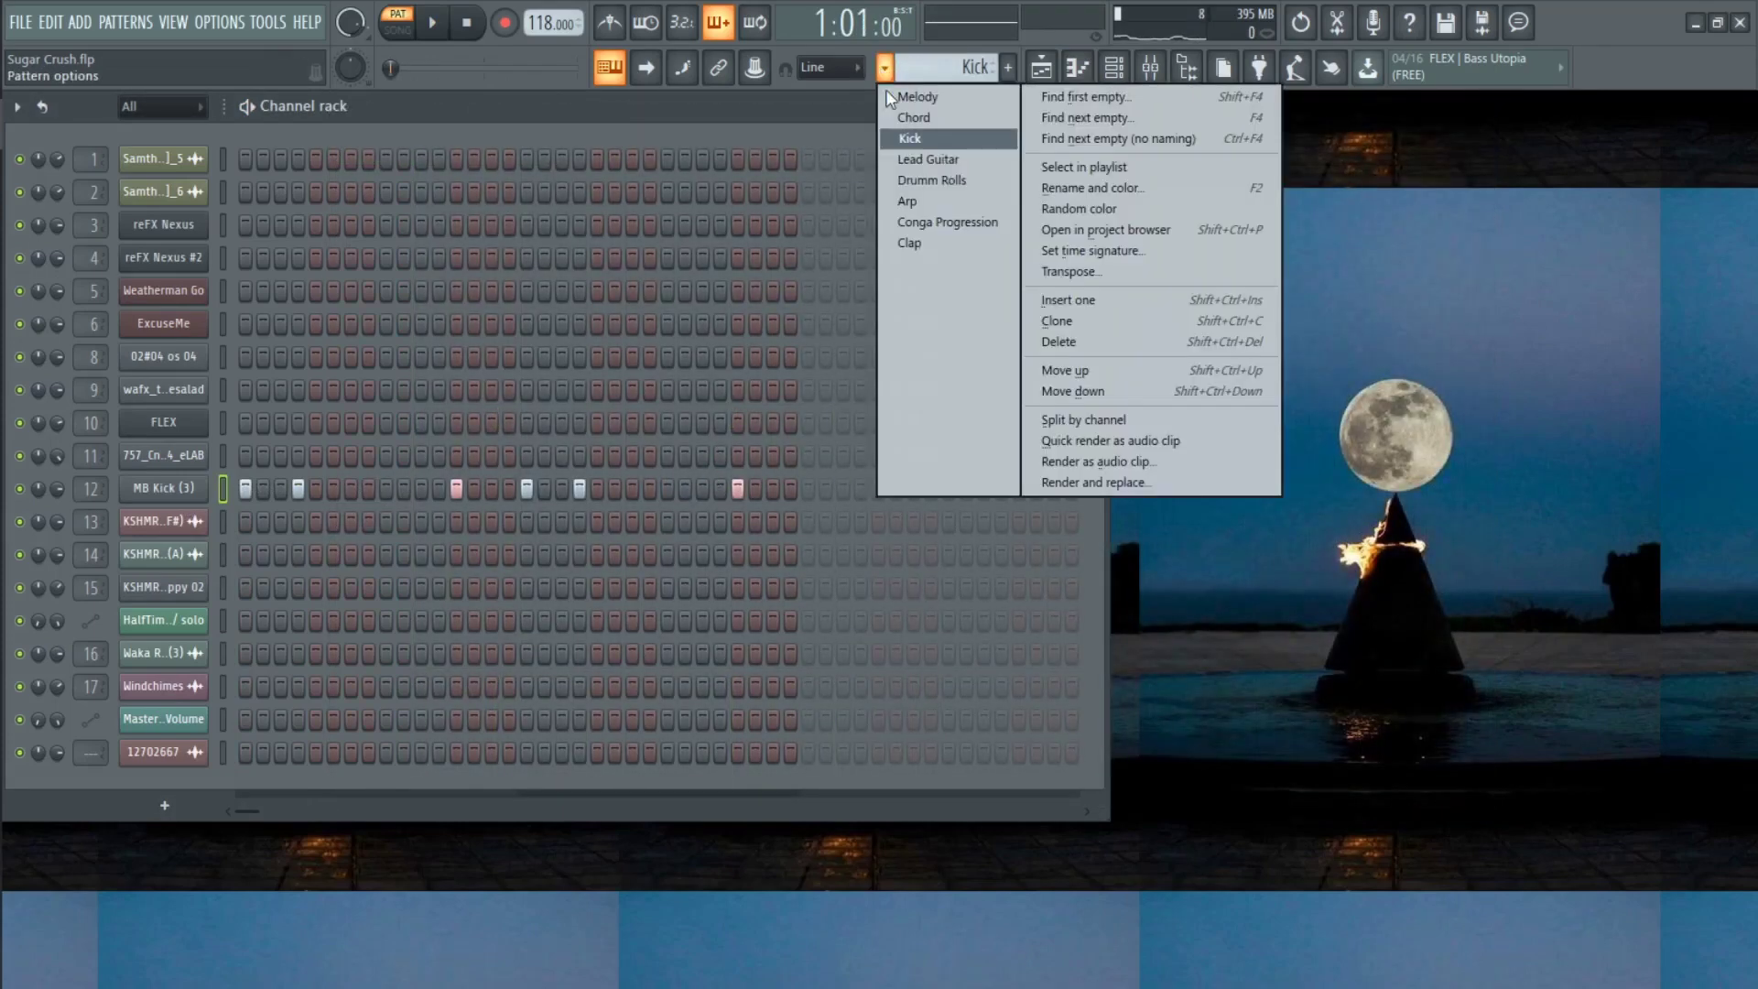
pyautogui.click(925, 162)
pyautogui.press('F7')
pyautogui.press('space')
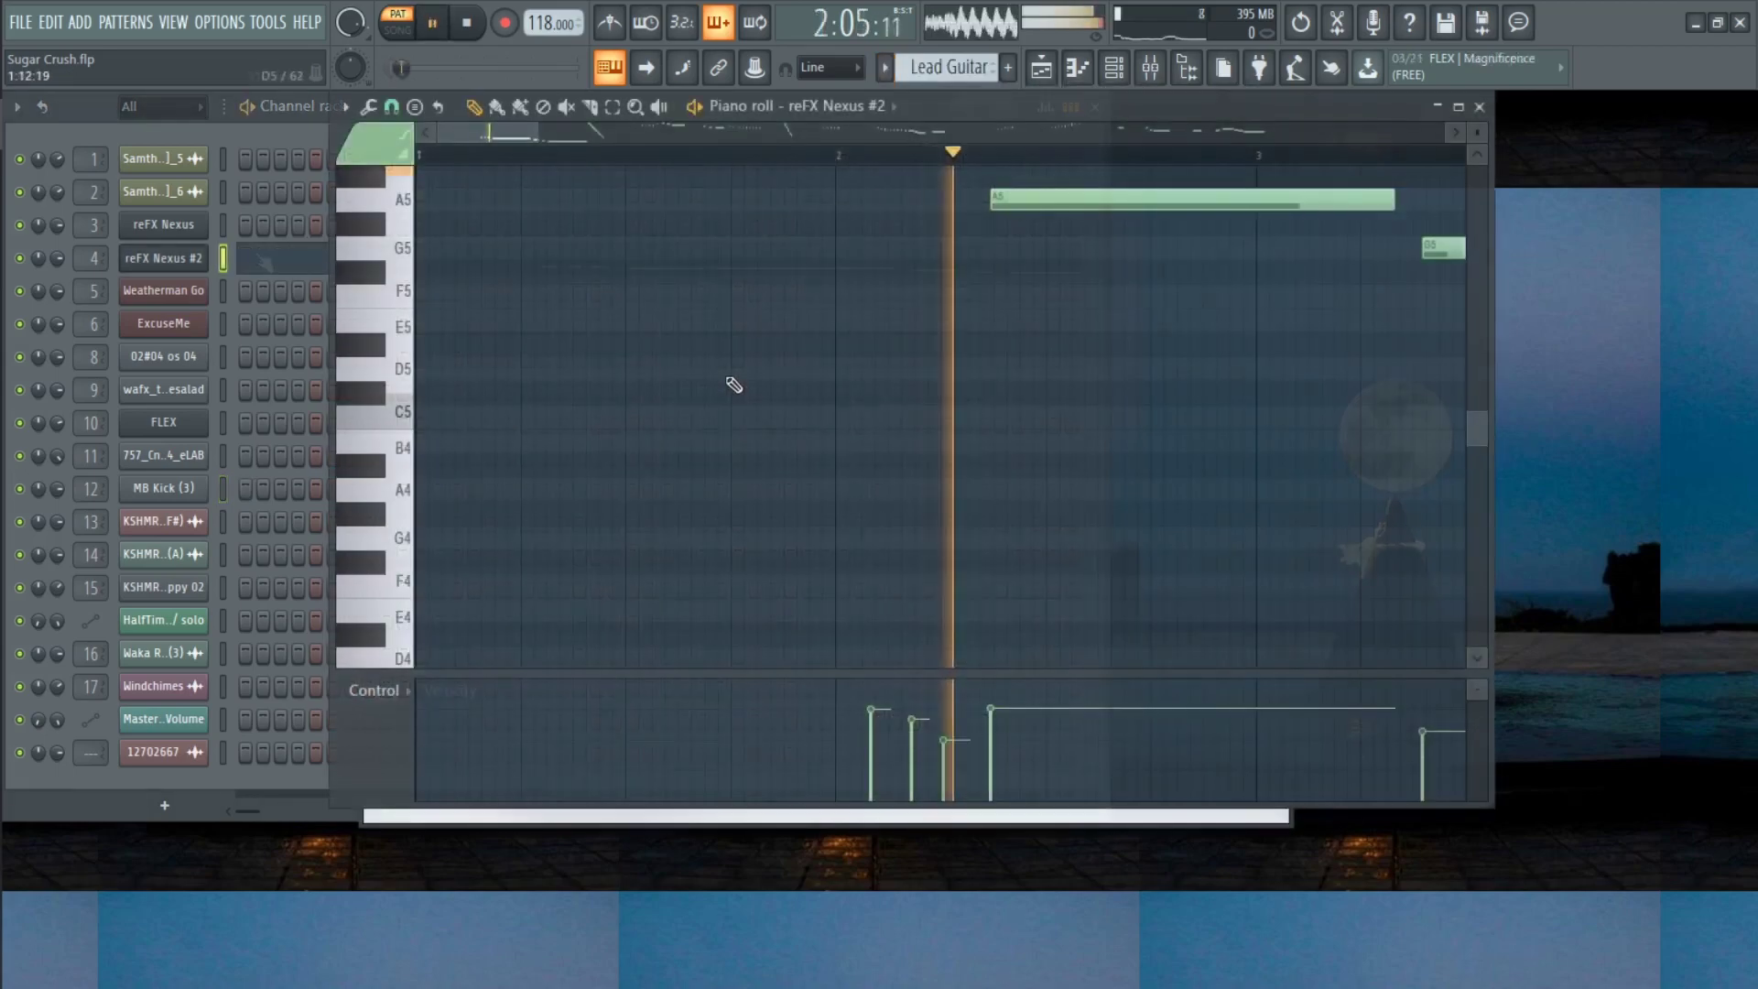
pyautogui.scroll(-6, 724, 380)
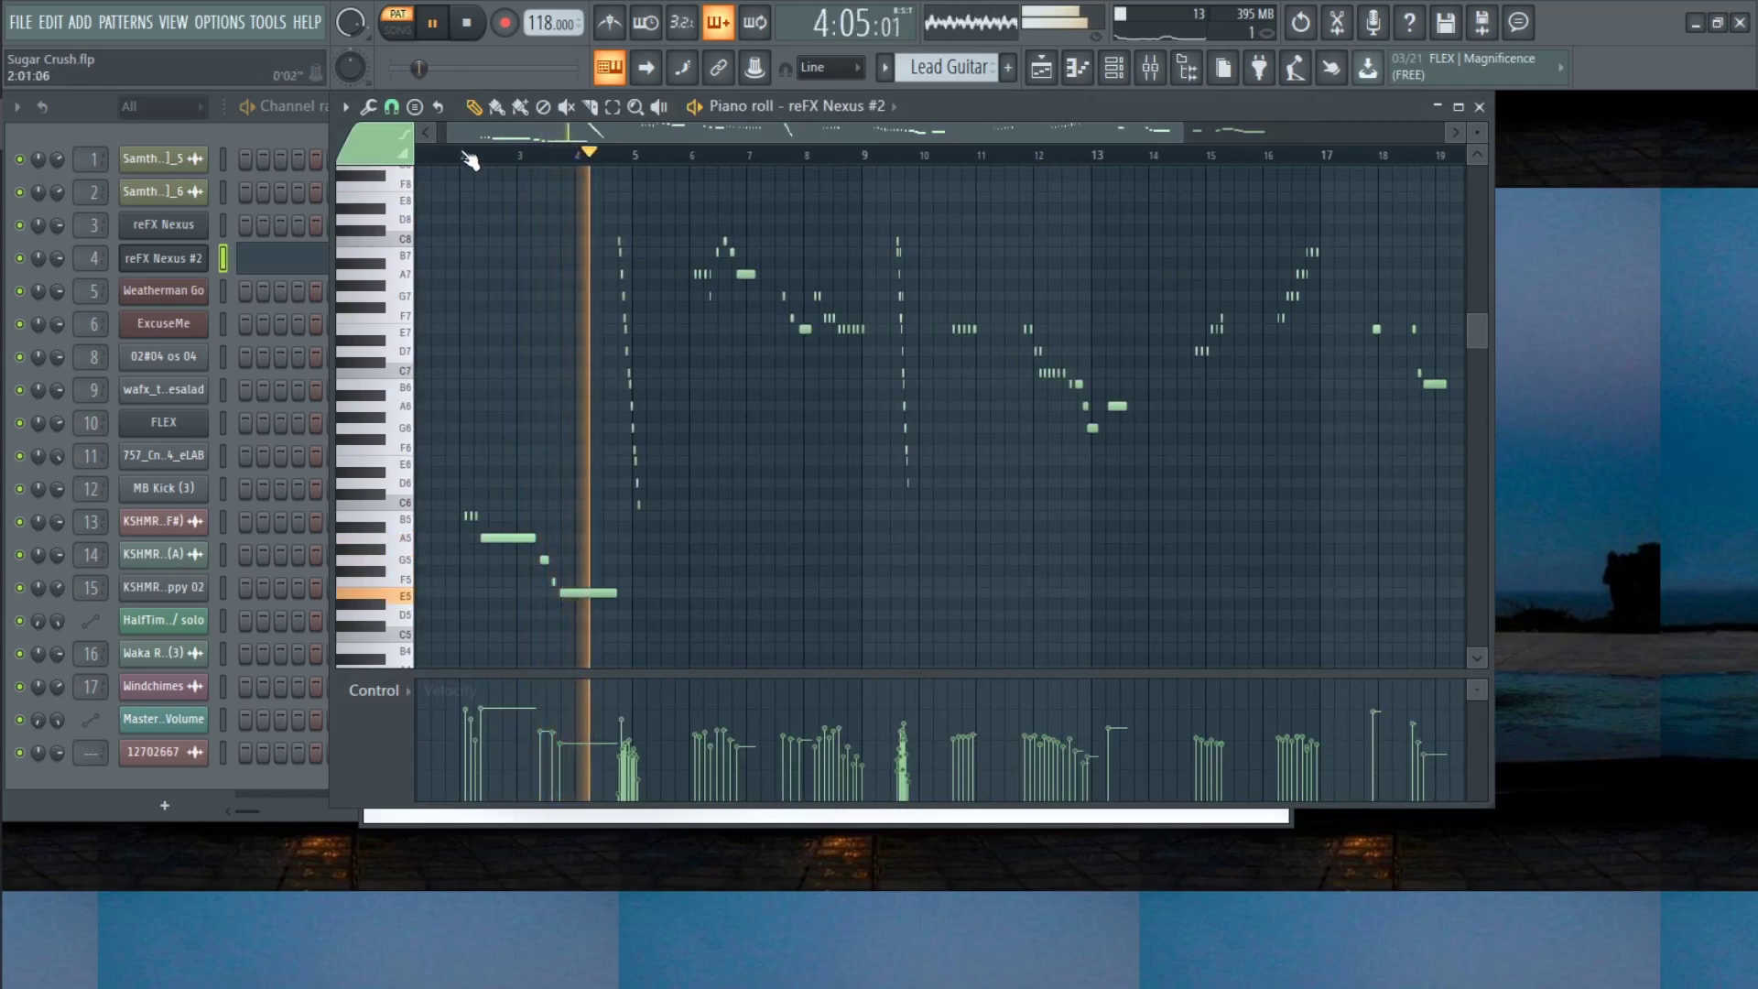
pyautogui.press('space')
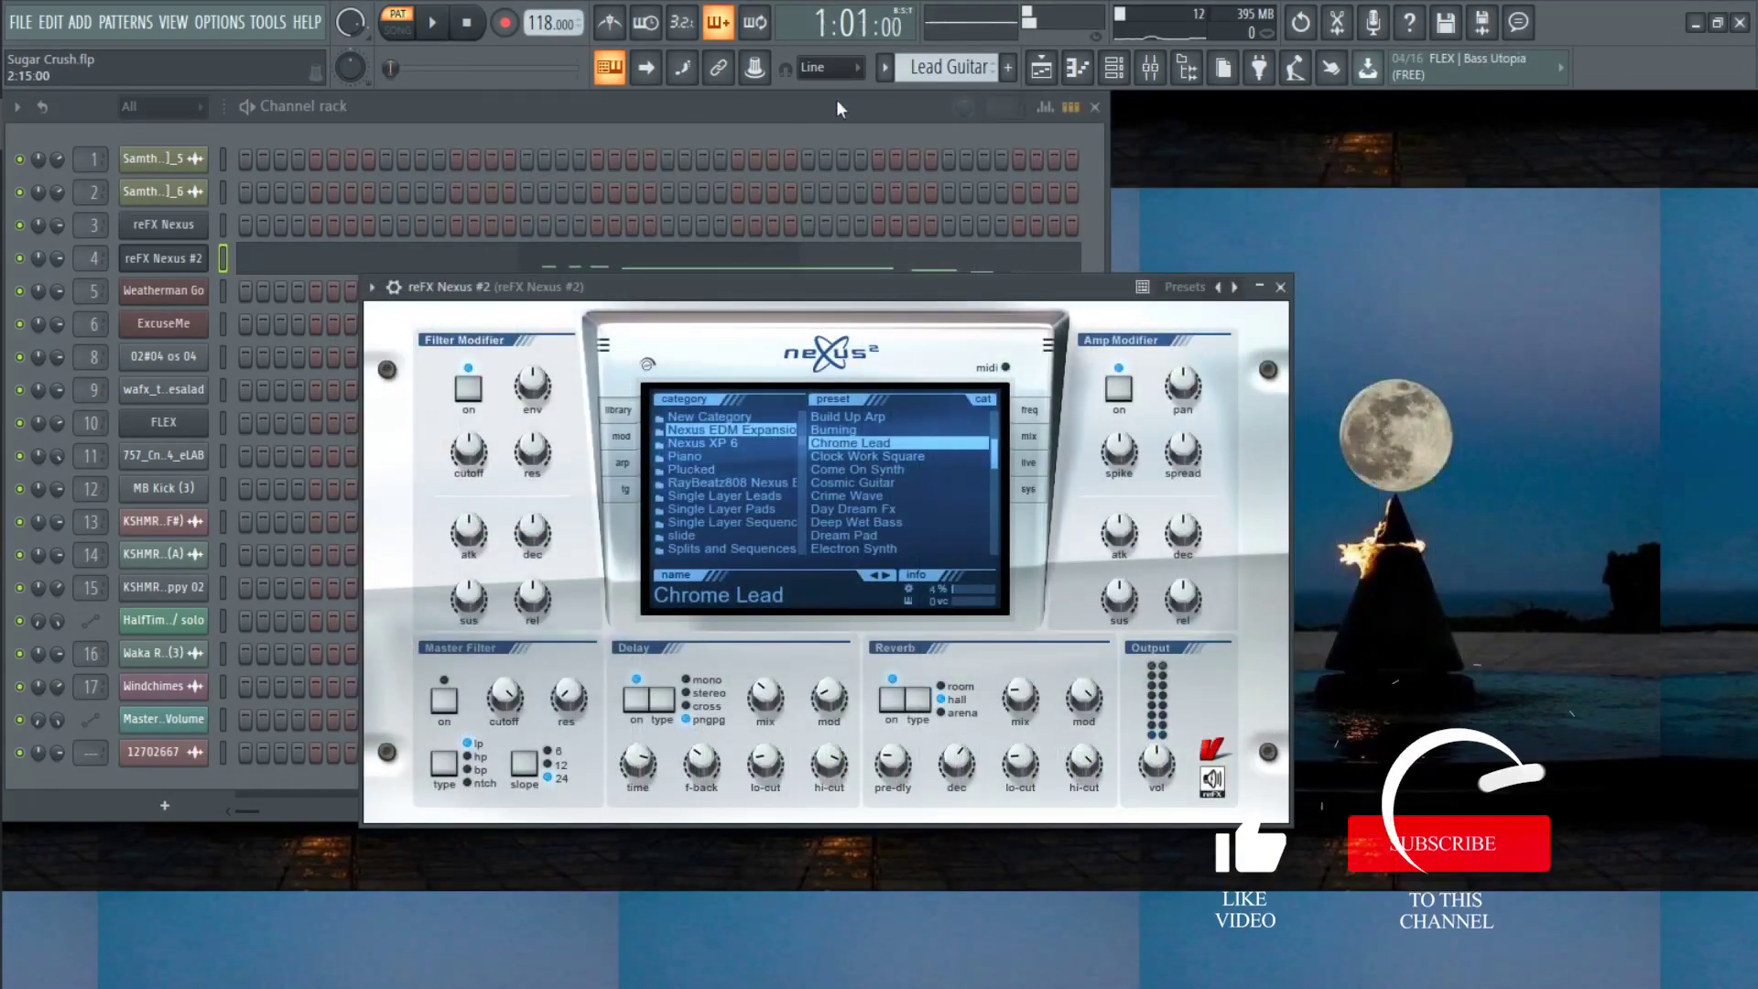
# Switch to the Drumm Rolls pattern, close the Nexus window, and audition drum pads such as Snare 1 in the ExcuseMe FPC kit
pyautogui.click(884, 67)
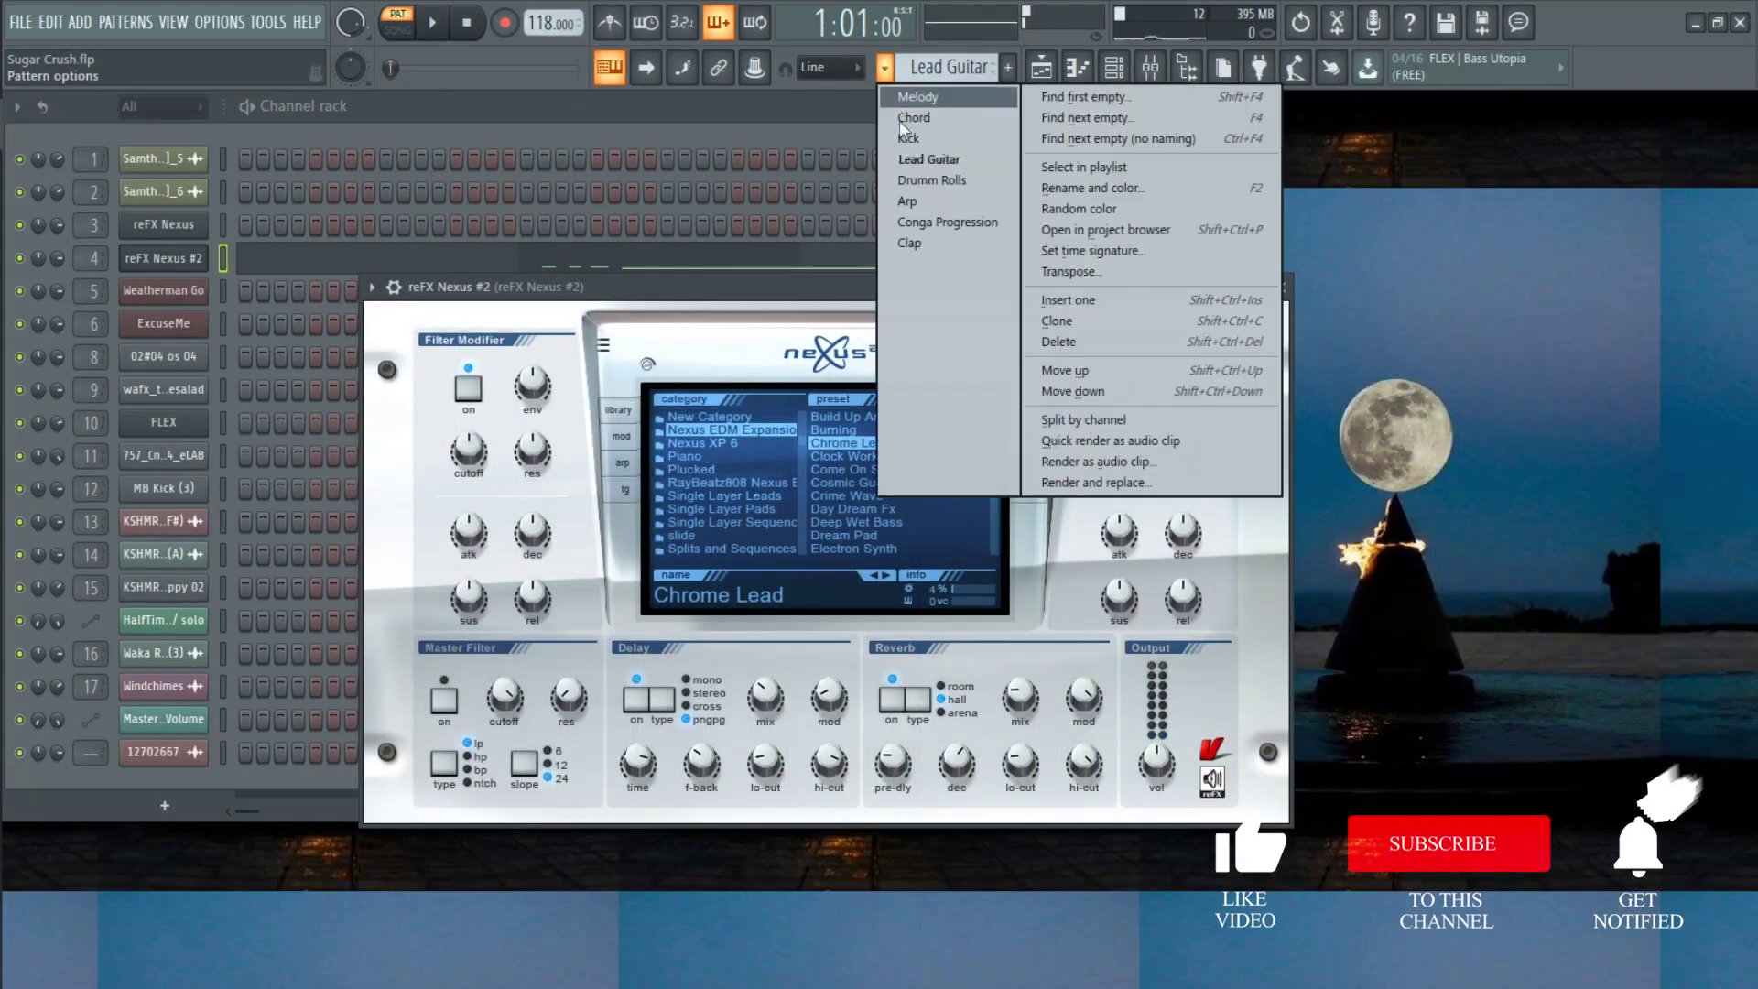
pyautogui.click(916, 180)
pyautogui.click(1284, 286)
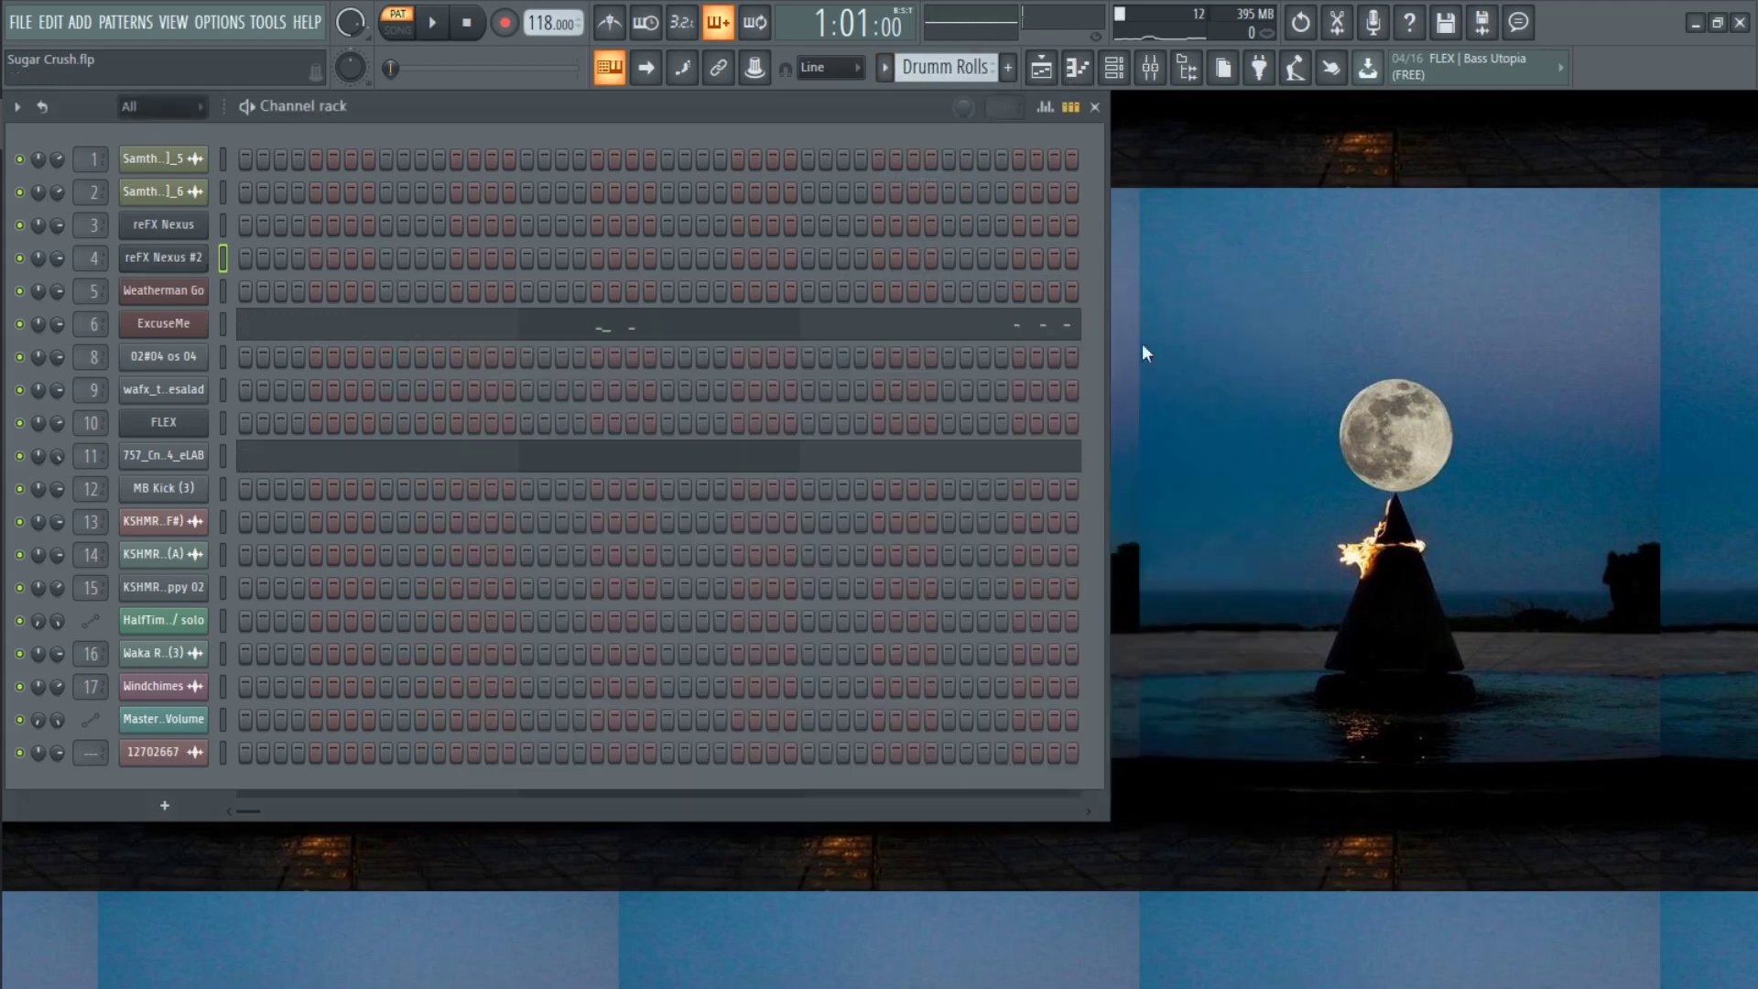
pyautogui.click(177, 331)
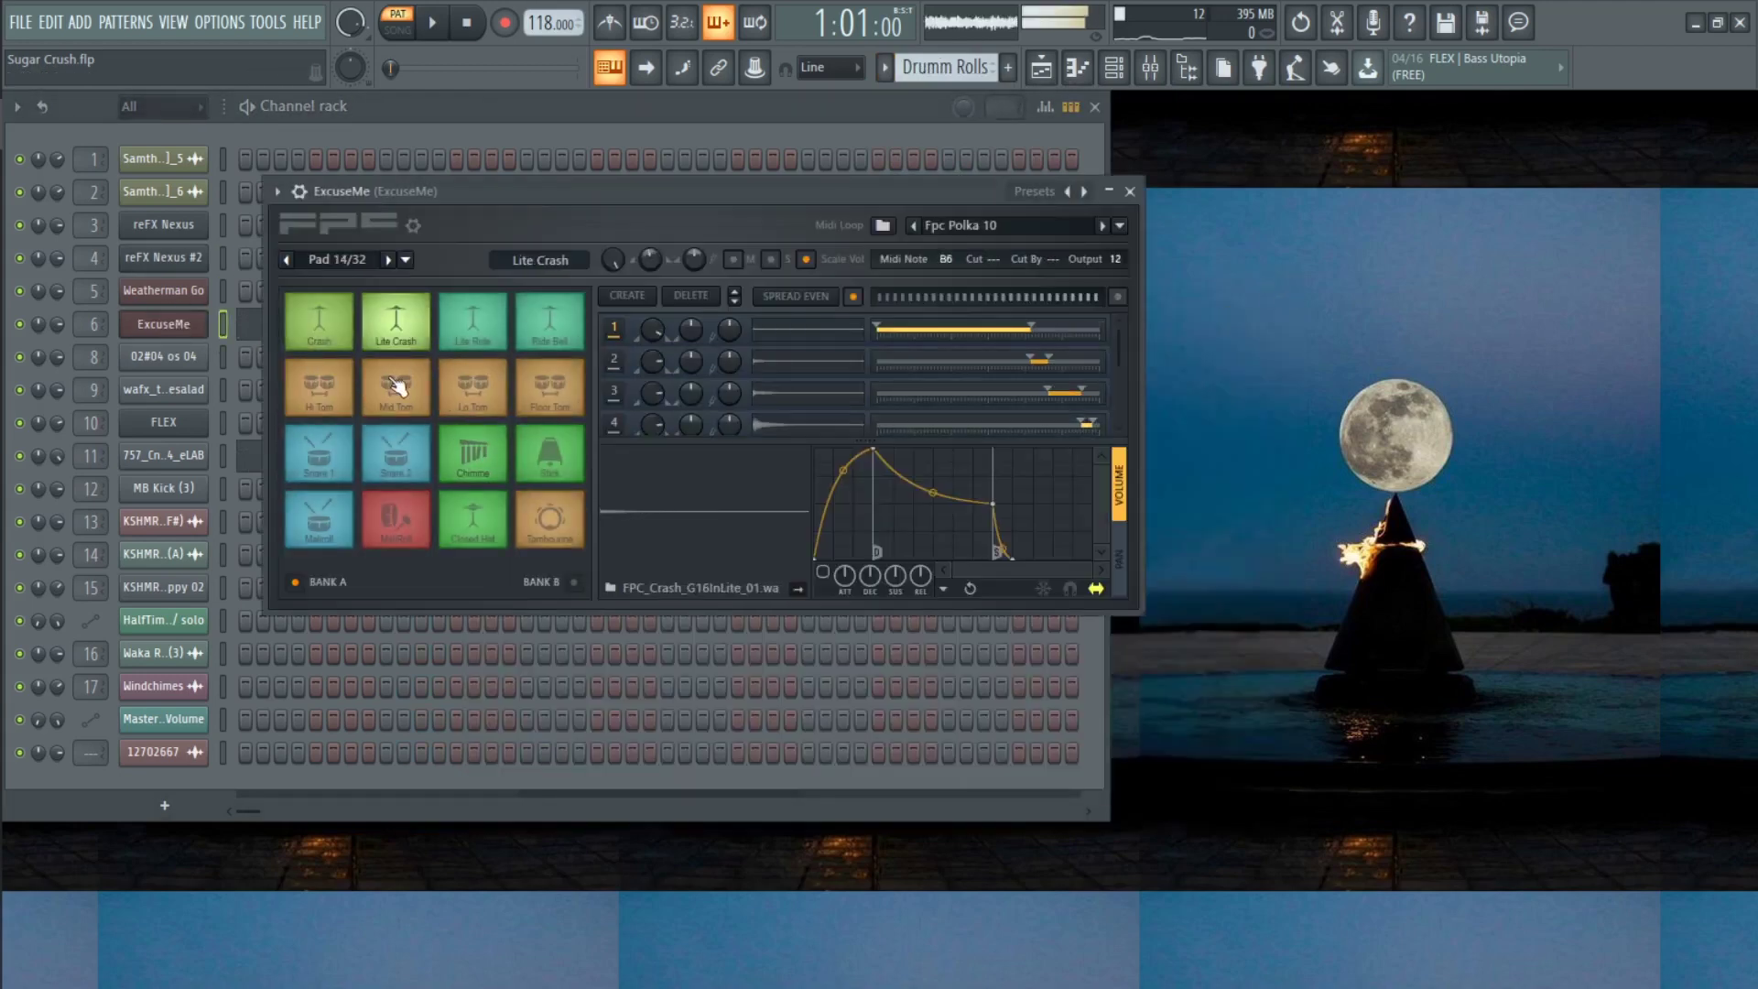
pyautogui.click(322, 446)
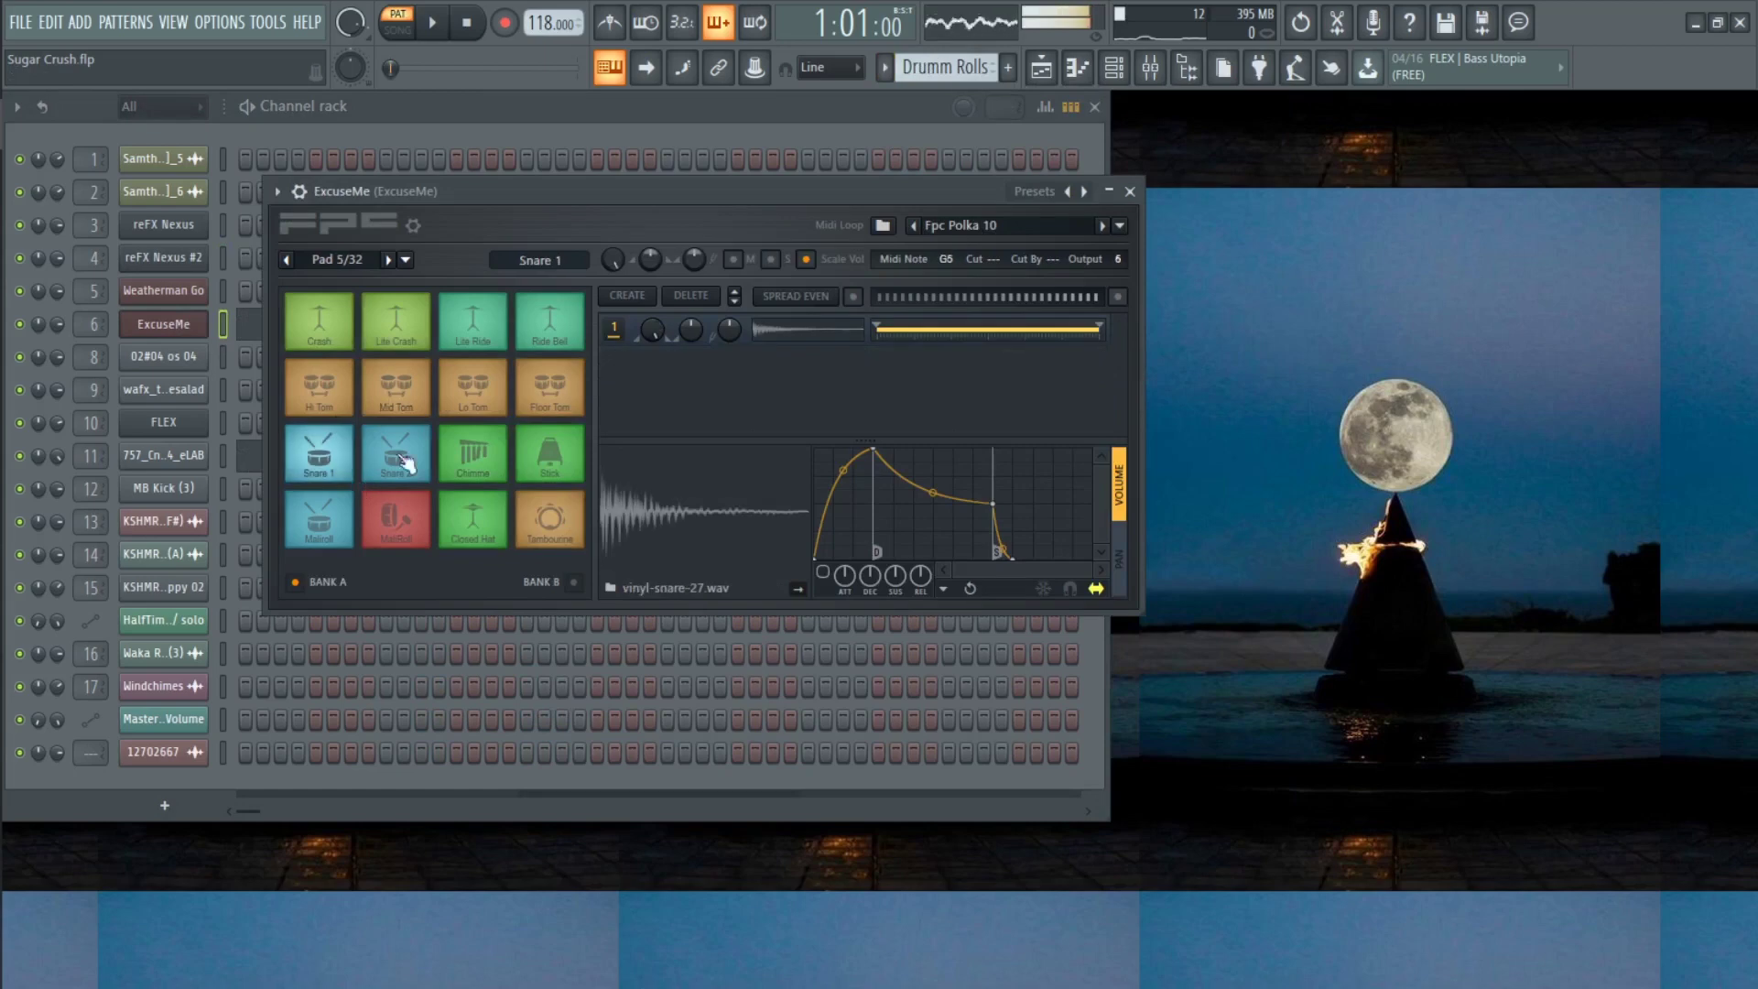
pyautogui.click(1130, 193)
# Examine the ExcuseMe drum notes in the piano roll, playing them from bar 3, and close the piano roll
pyautogui.click(504, 325)
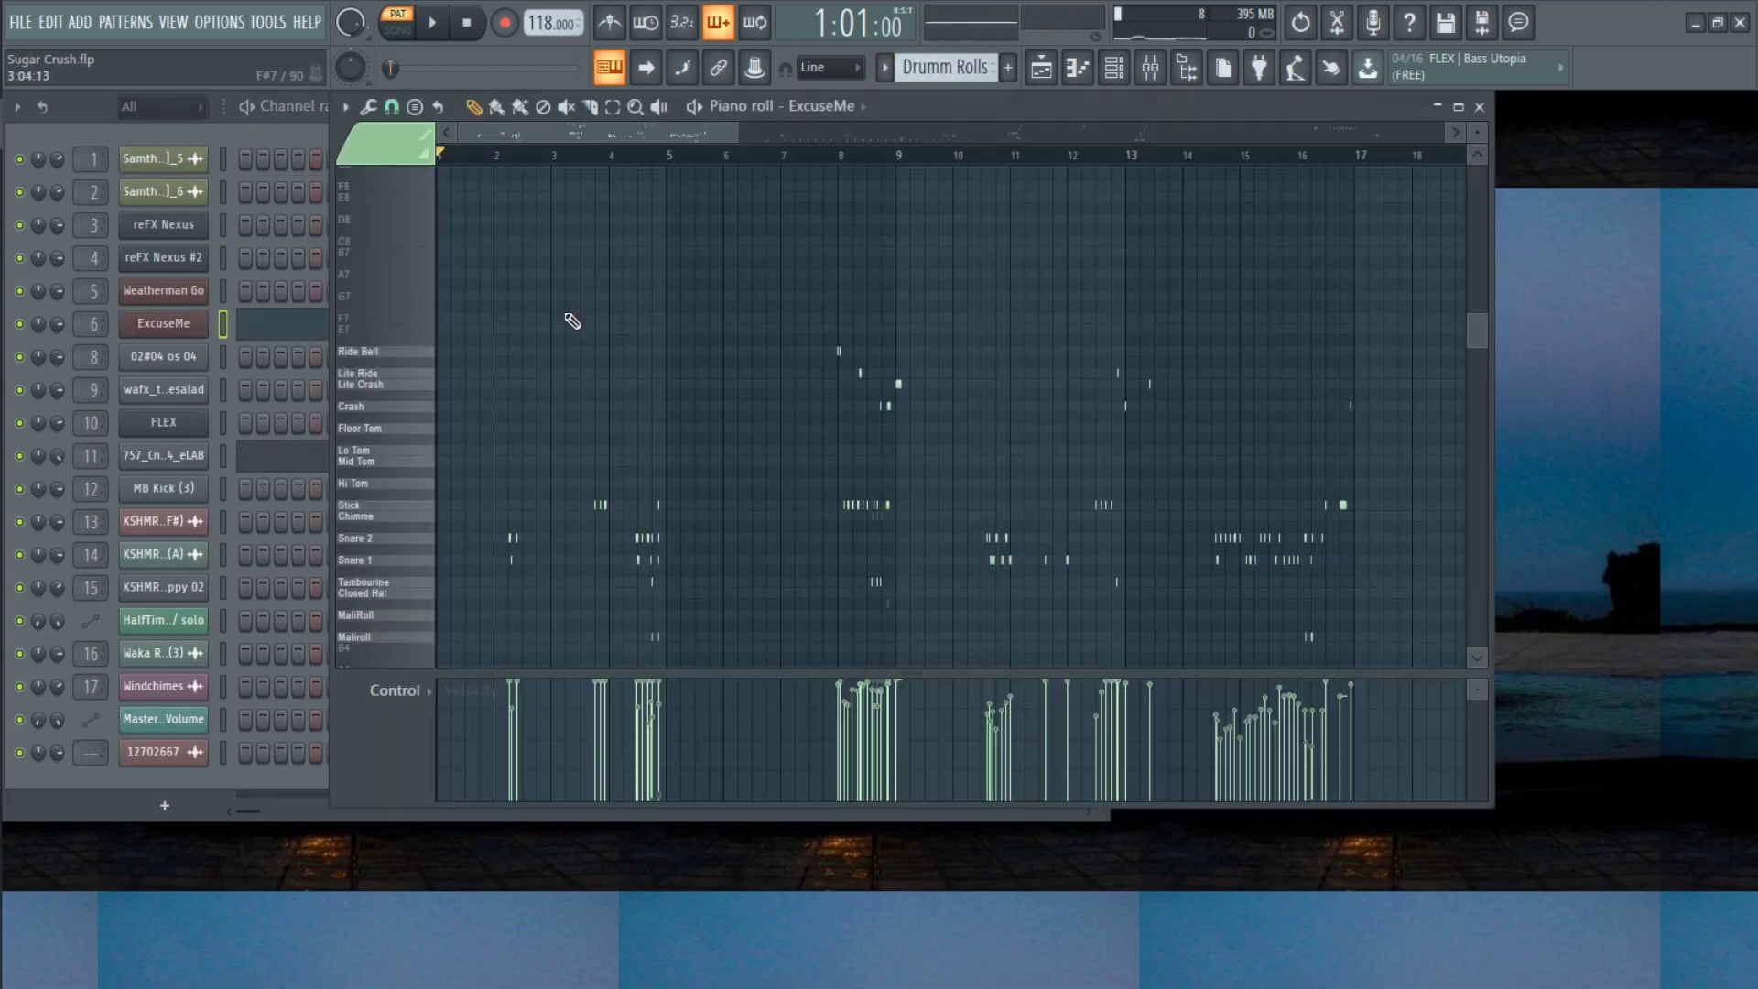
pyautogui.scroll(-5, 610, 322)
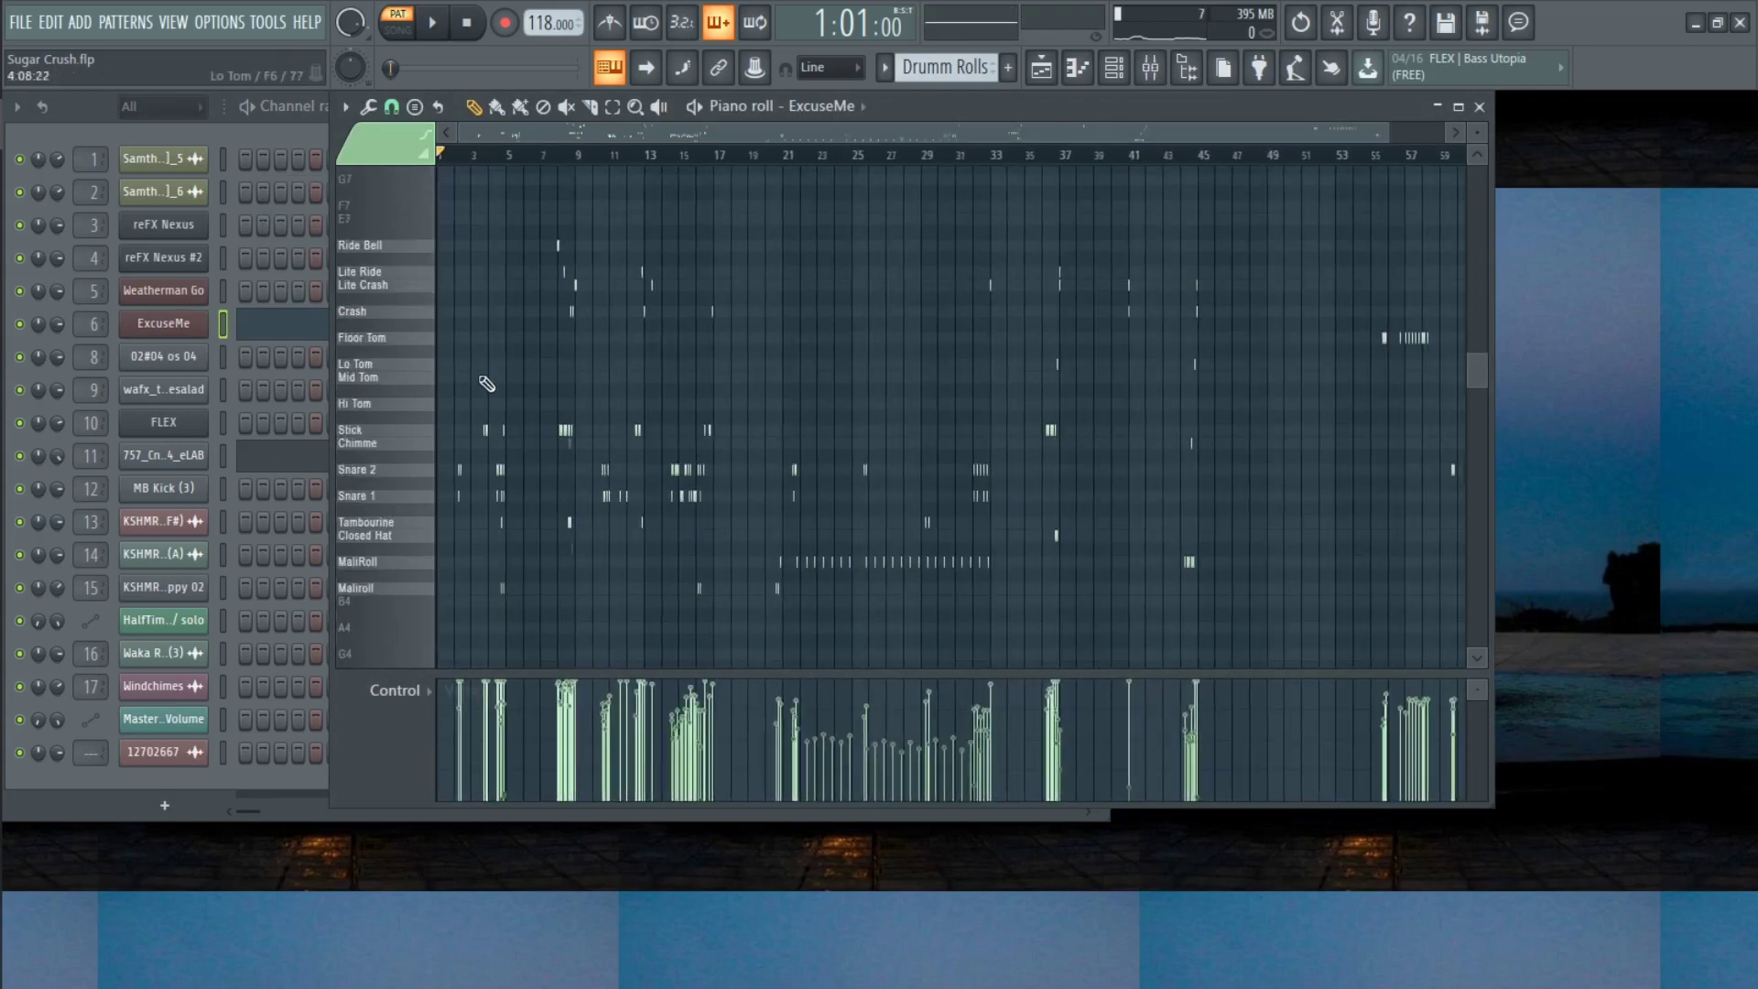
pyautogui.click(527, 153)
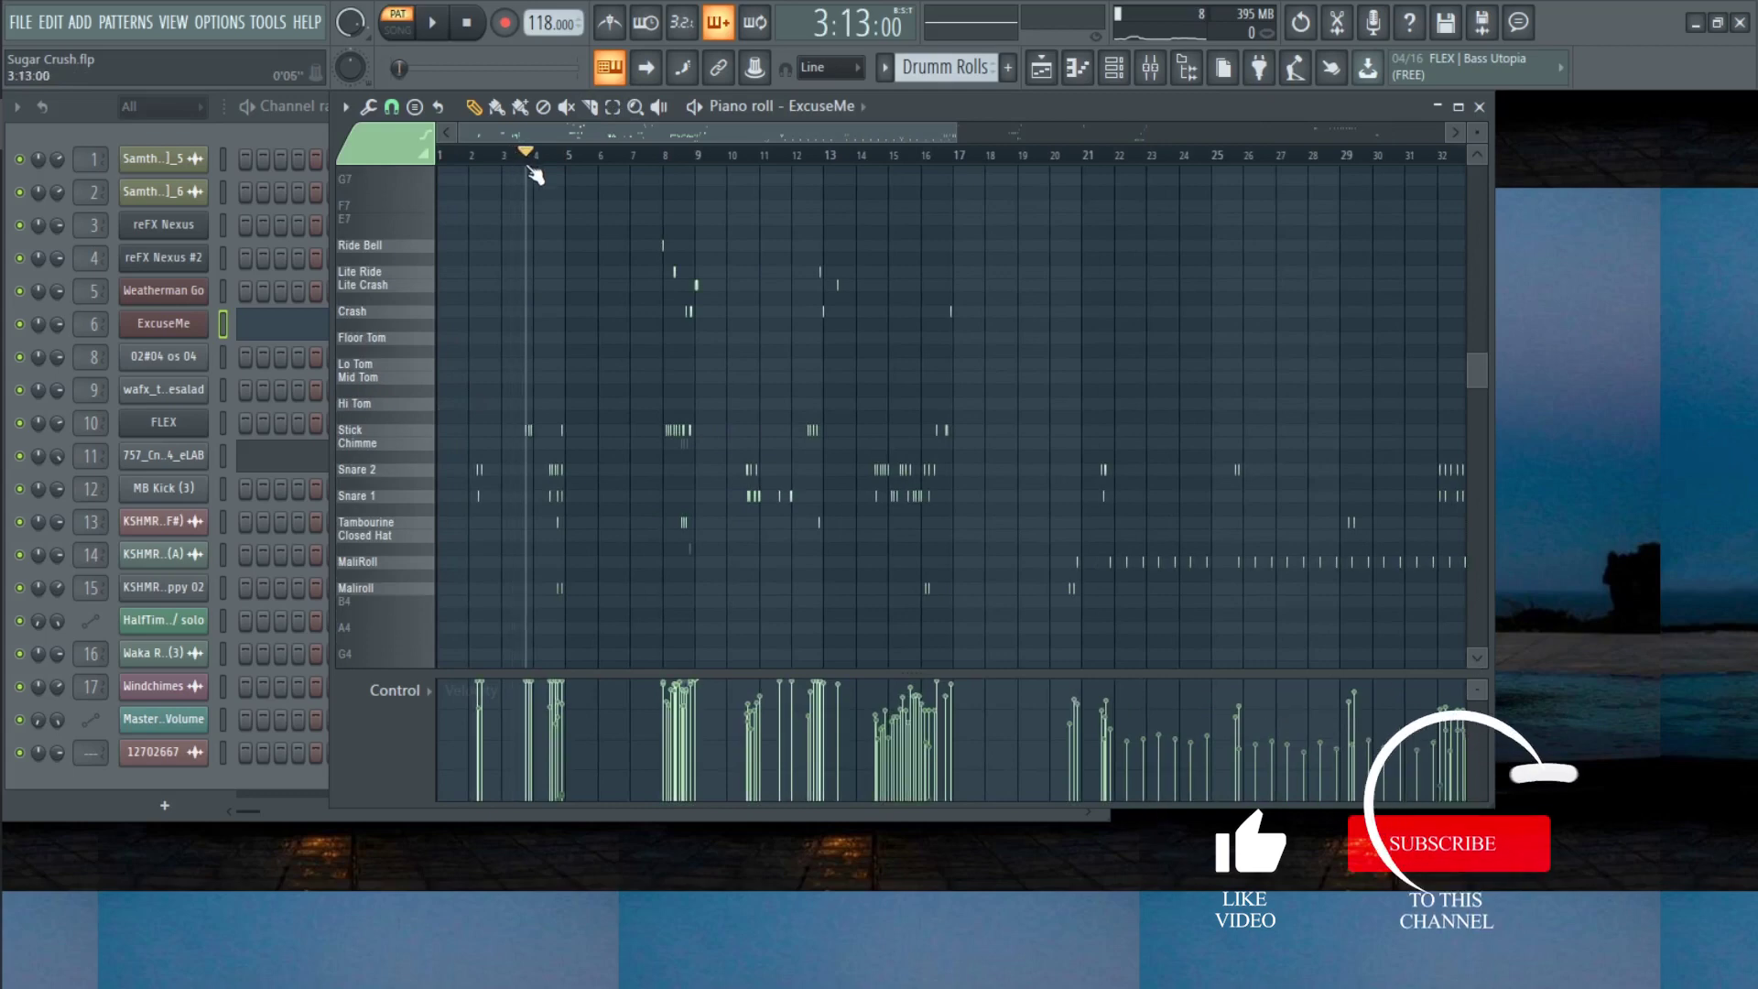
pyautogui.moveTo(529, 172); pyautogui.dragTo(527, 172)
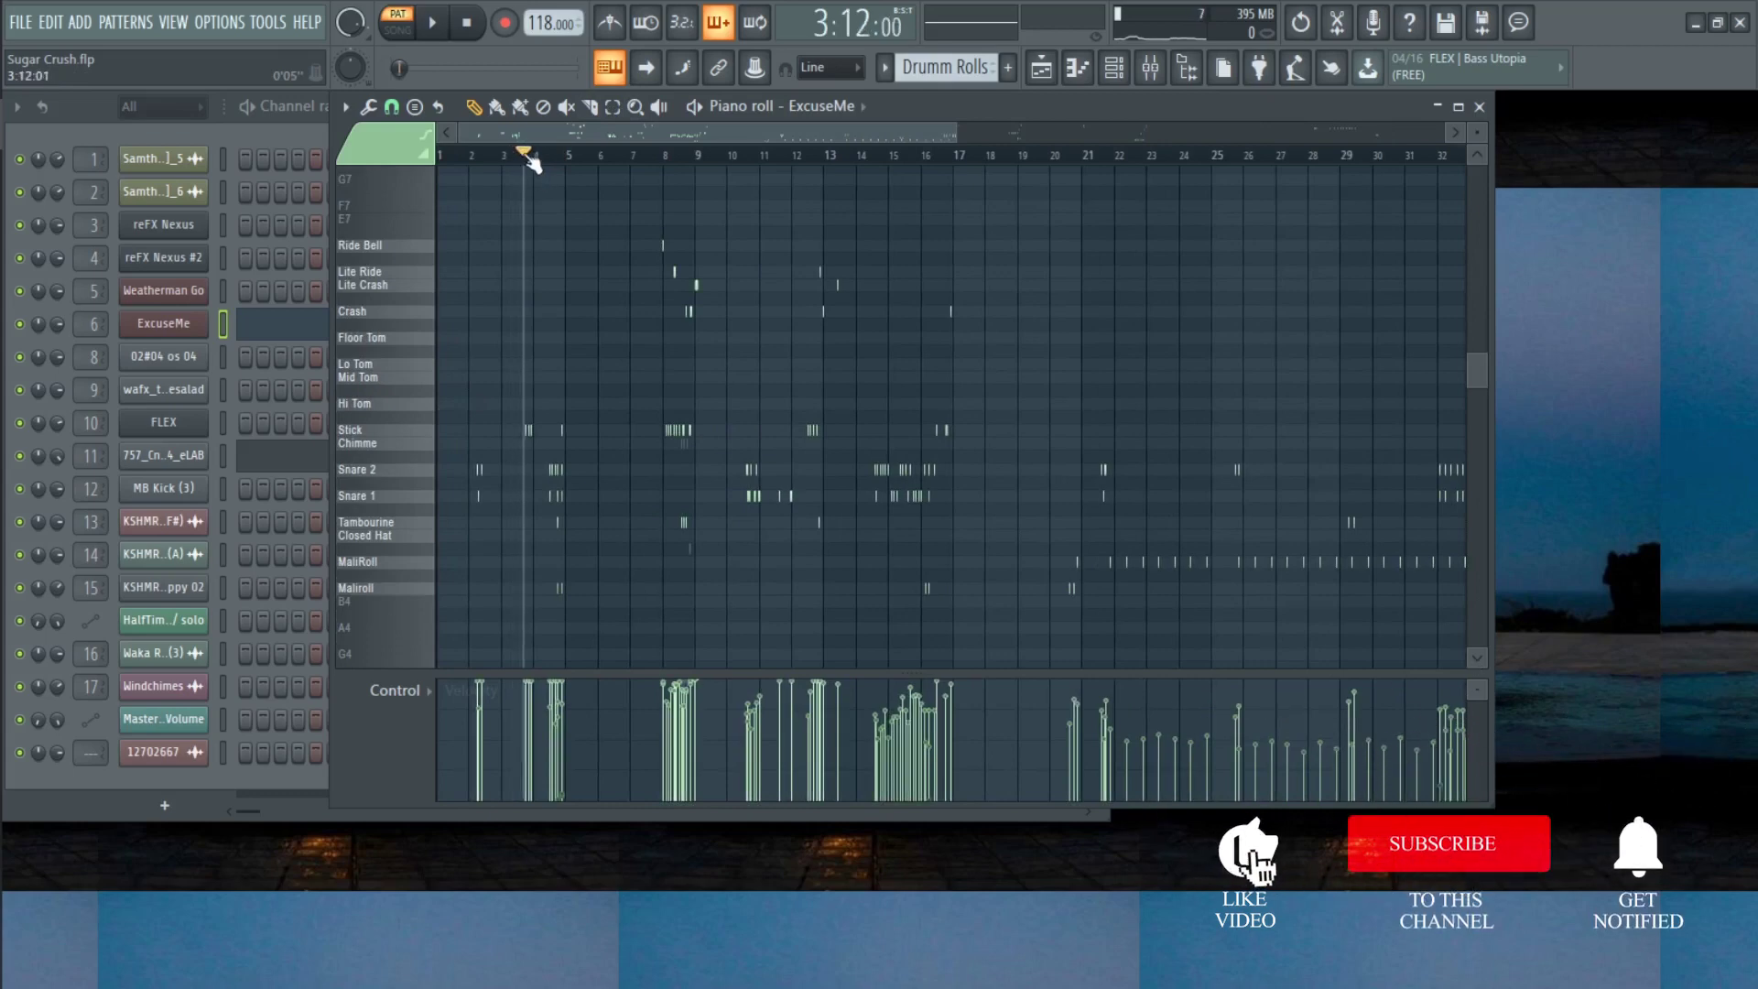
pyautogui.press('space')
pyautogui.scroll(1, 555, 328)
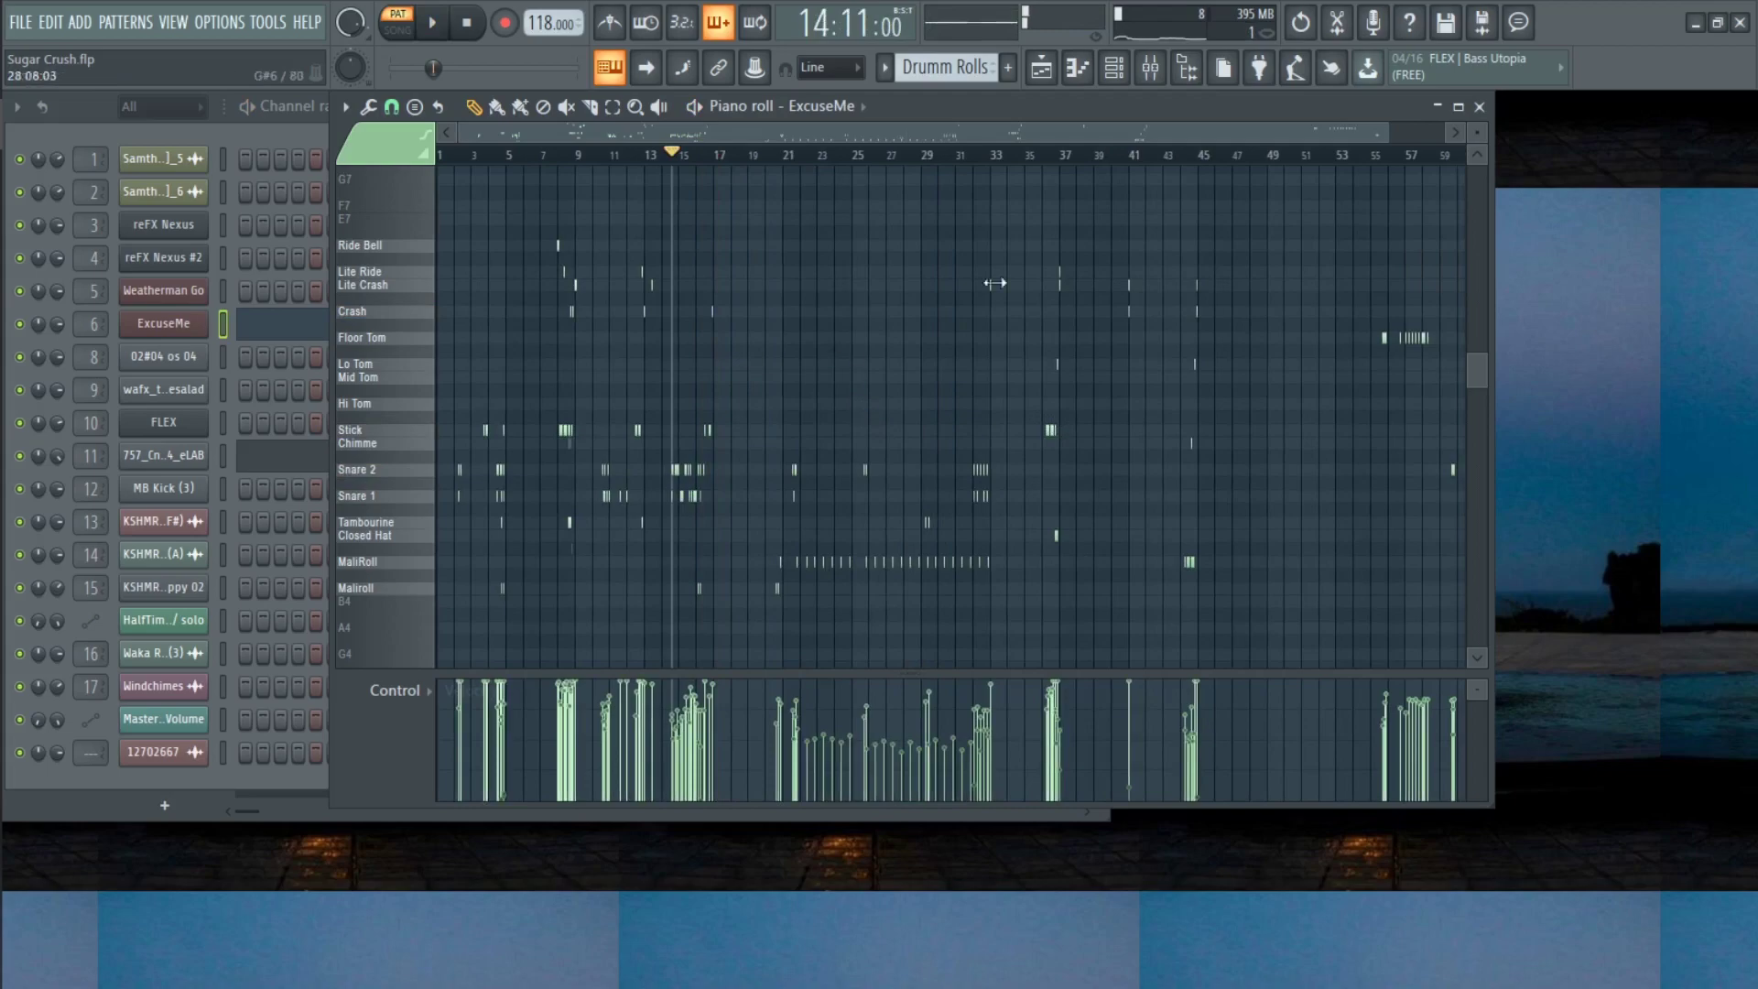
pyautogui.click(1479, 107)
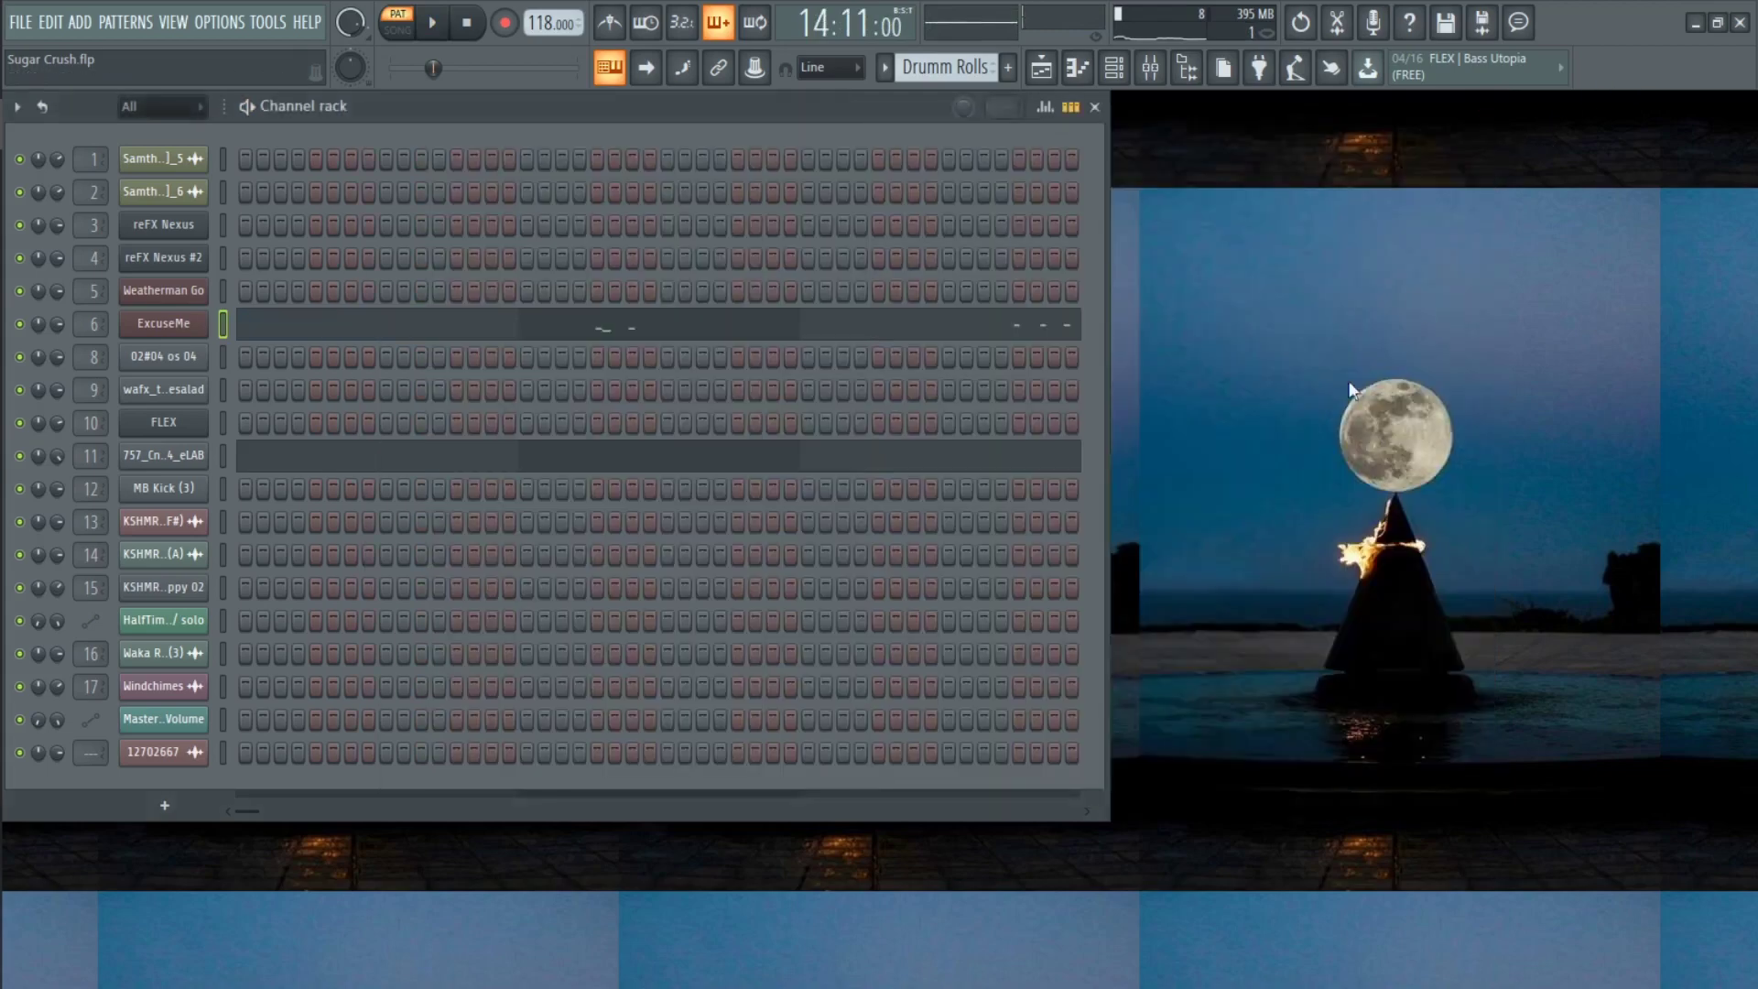
# Switch to the Arp pattern, check the 02#04 os 04 notes in the piano roll and view the sample's channel settings
pyautogui.click(884, 69)
pyautogui.click(910, 200)
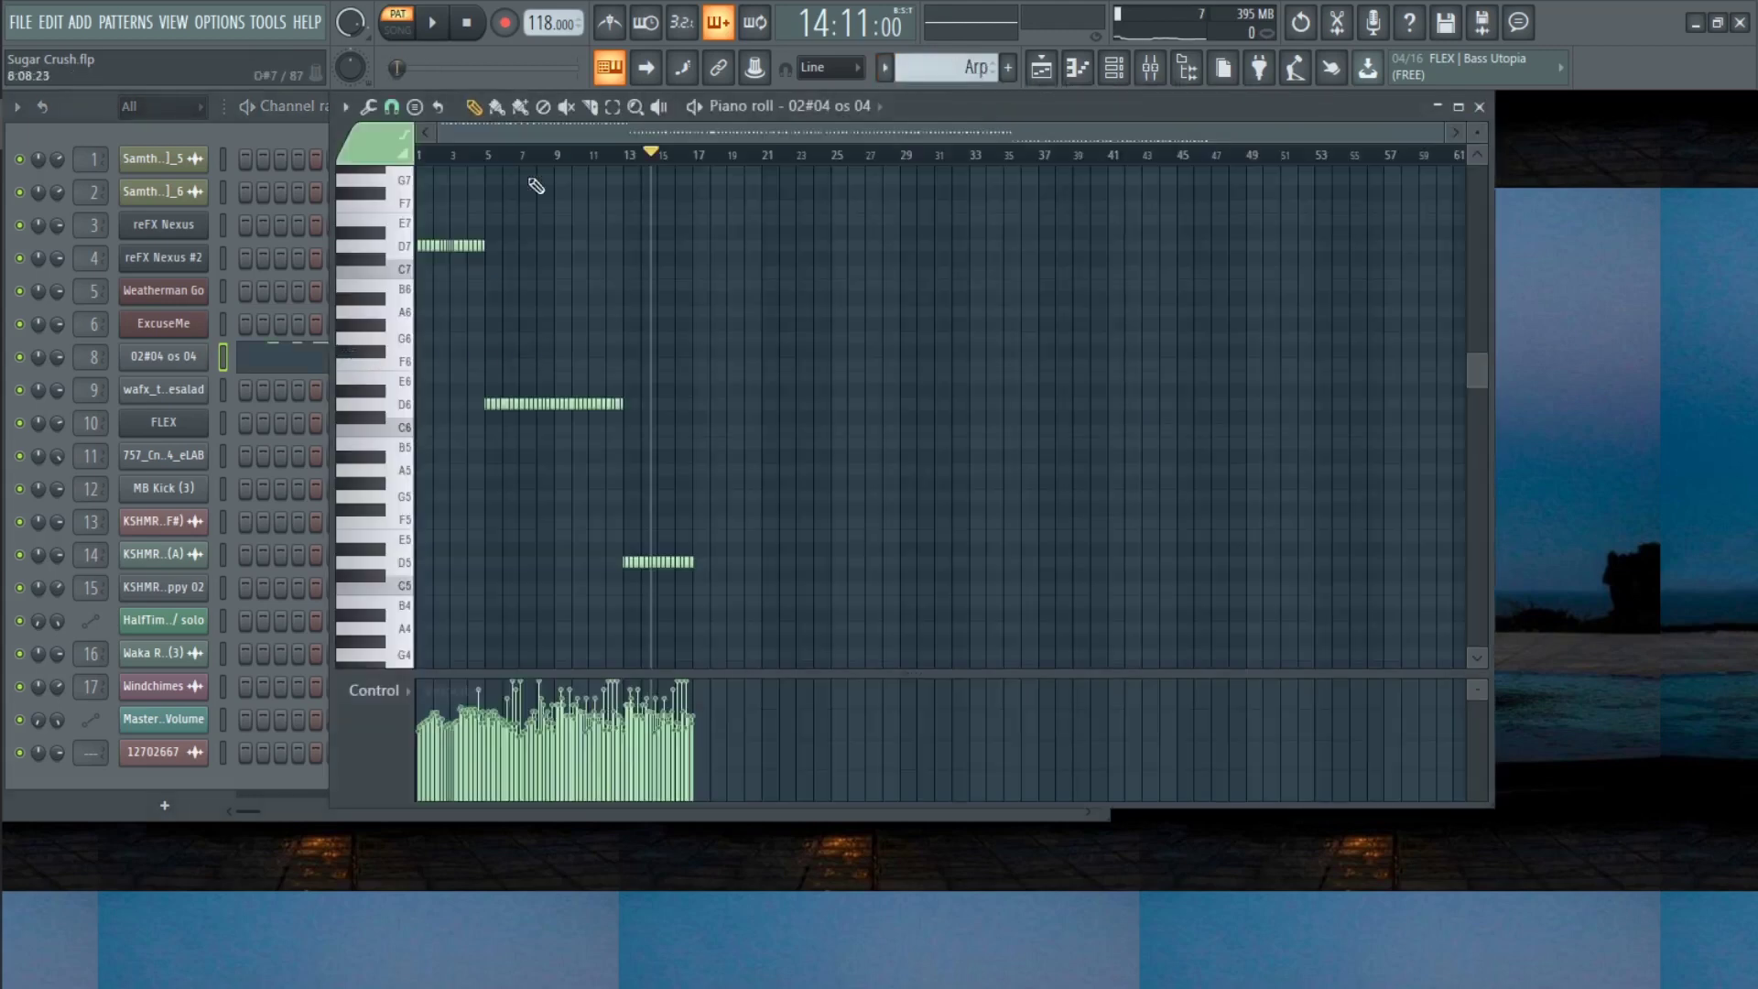
pyautogui.press('space')
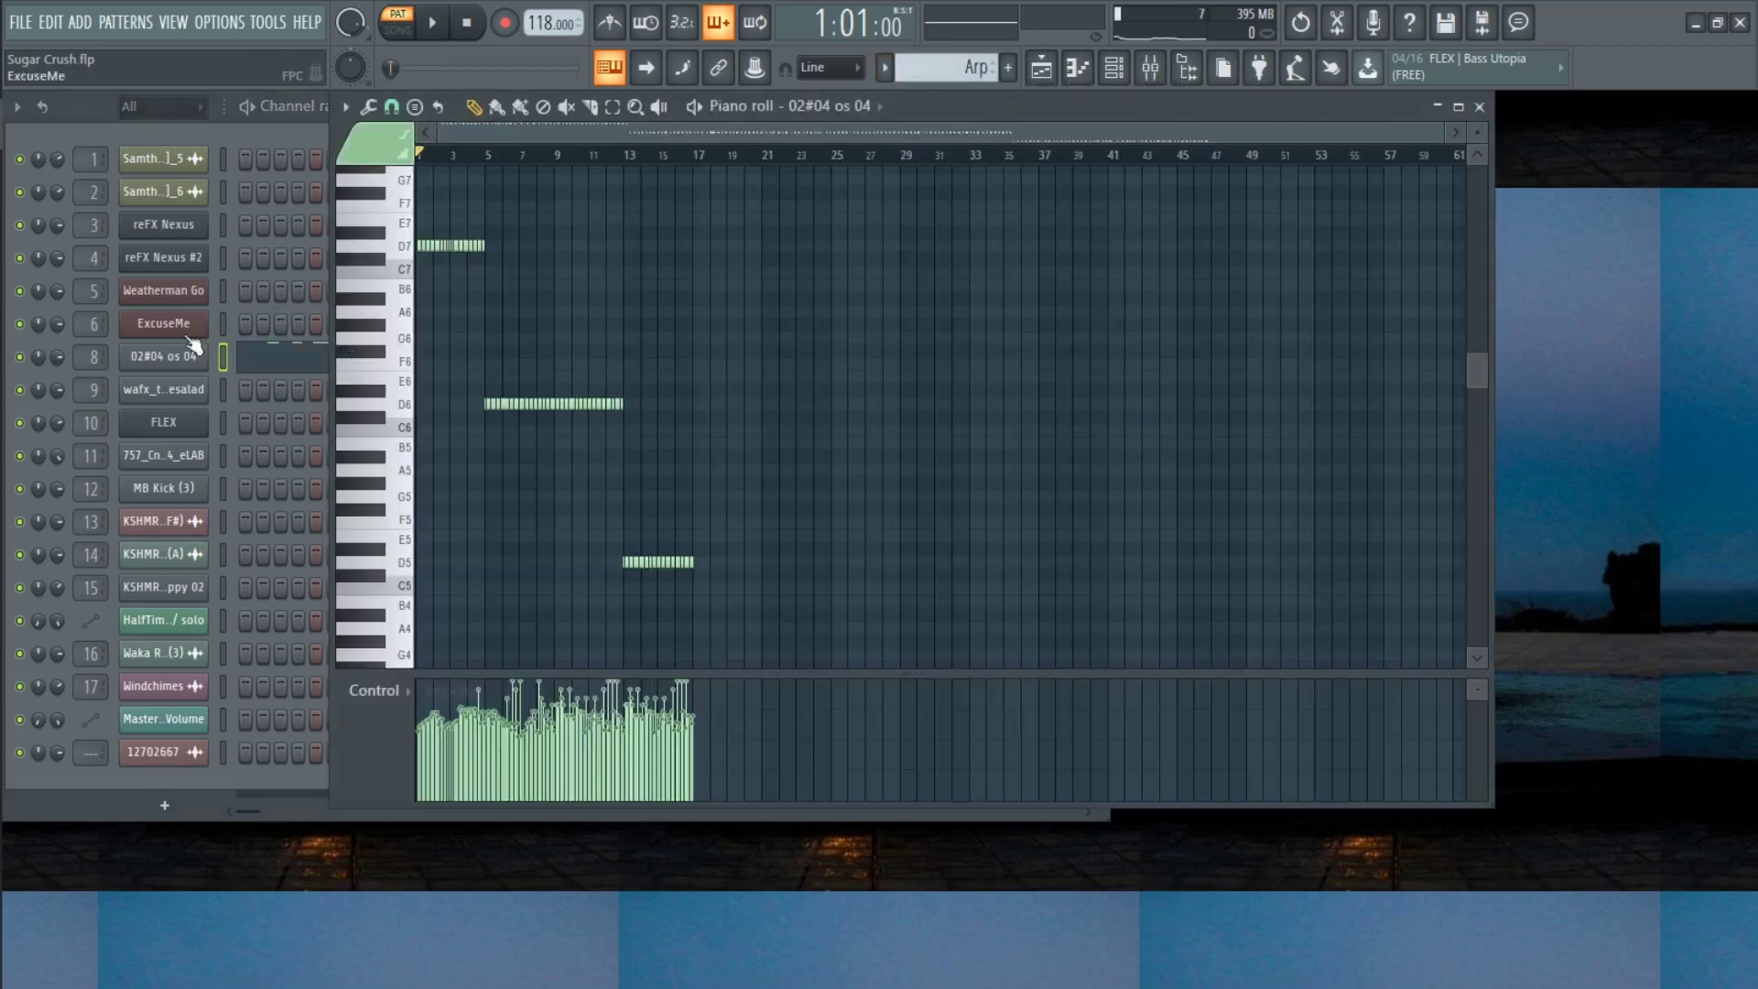
pyautogui.click(155, 365)
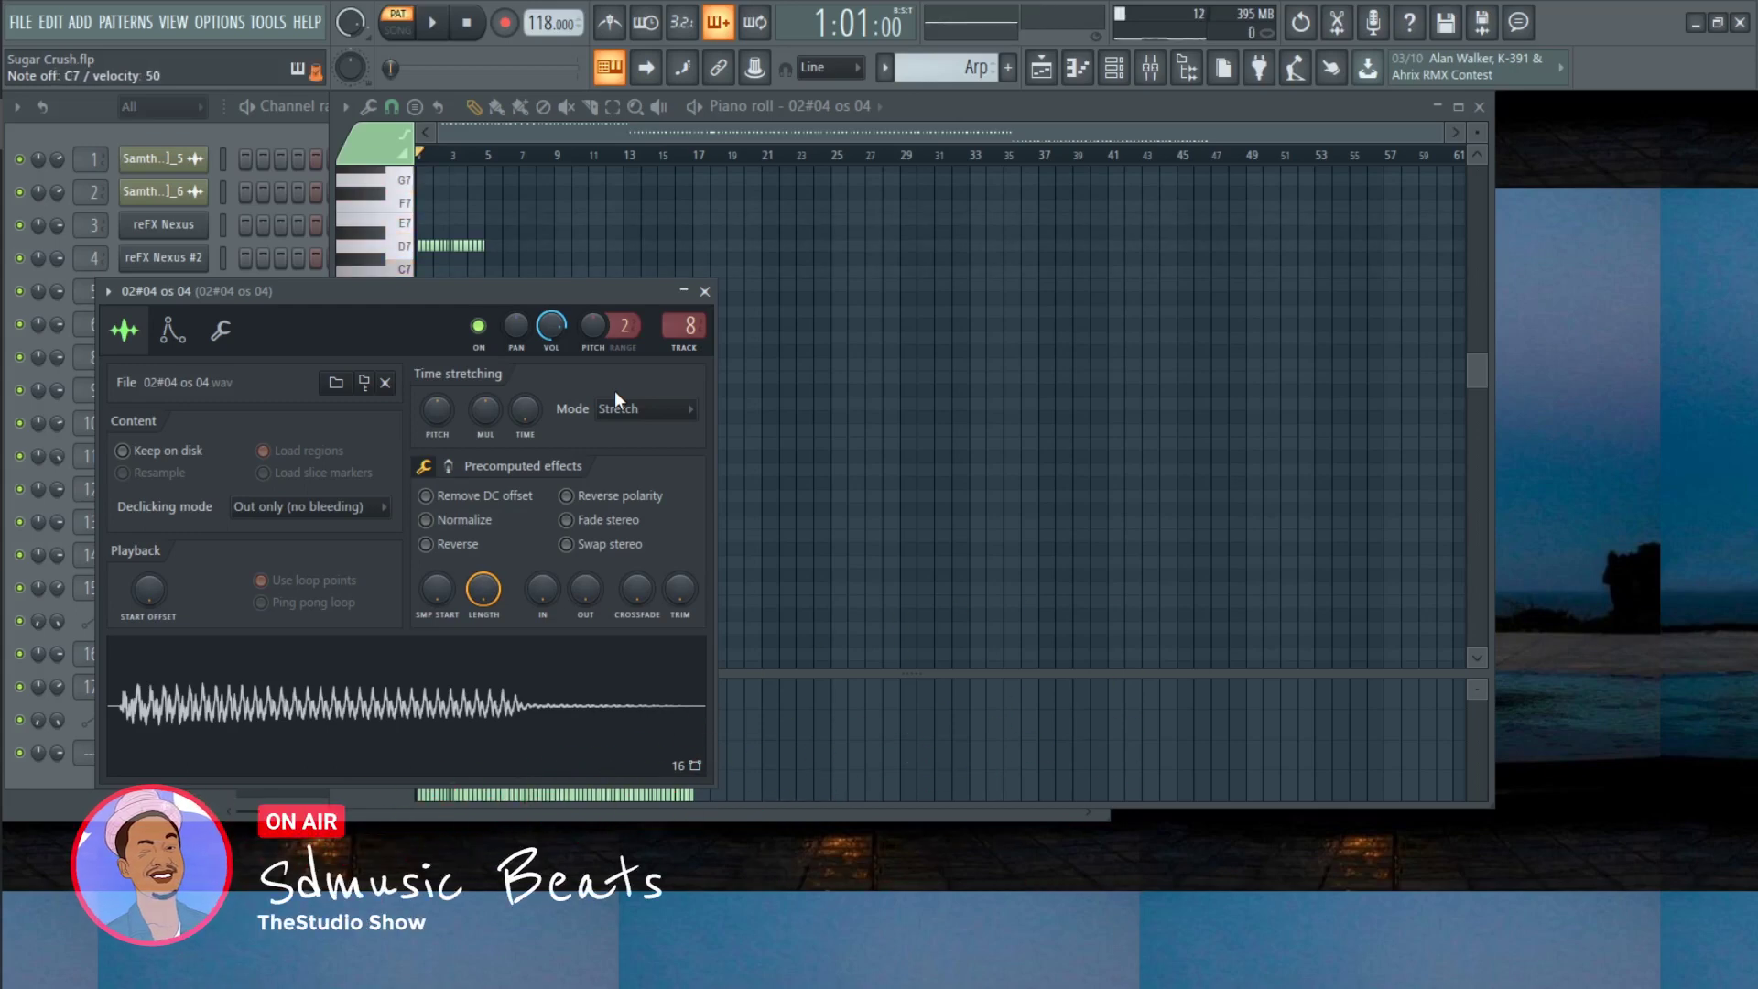
pyautogui.click(705, 292)
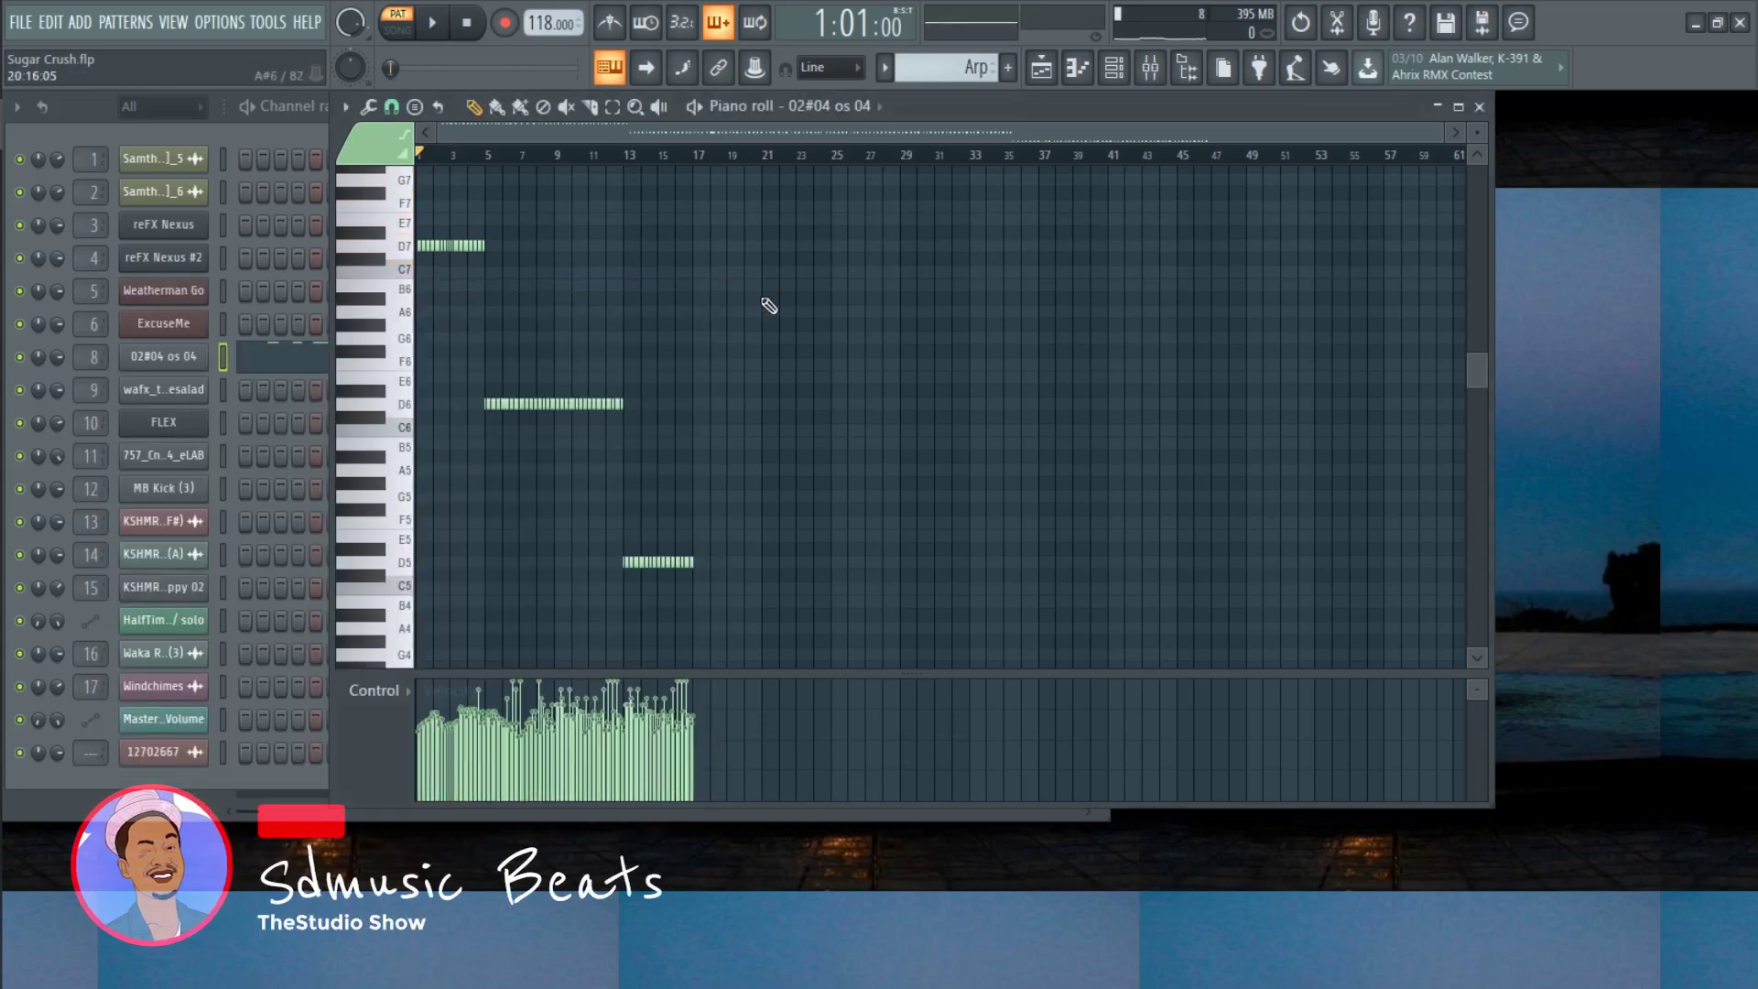
# Play the arp notes from the start, show their release values in the control lane, and close the piano roll
pyautogui.press('space')
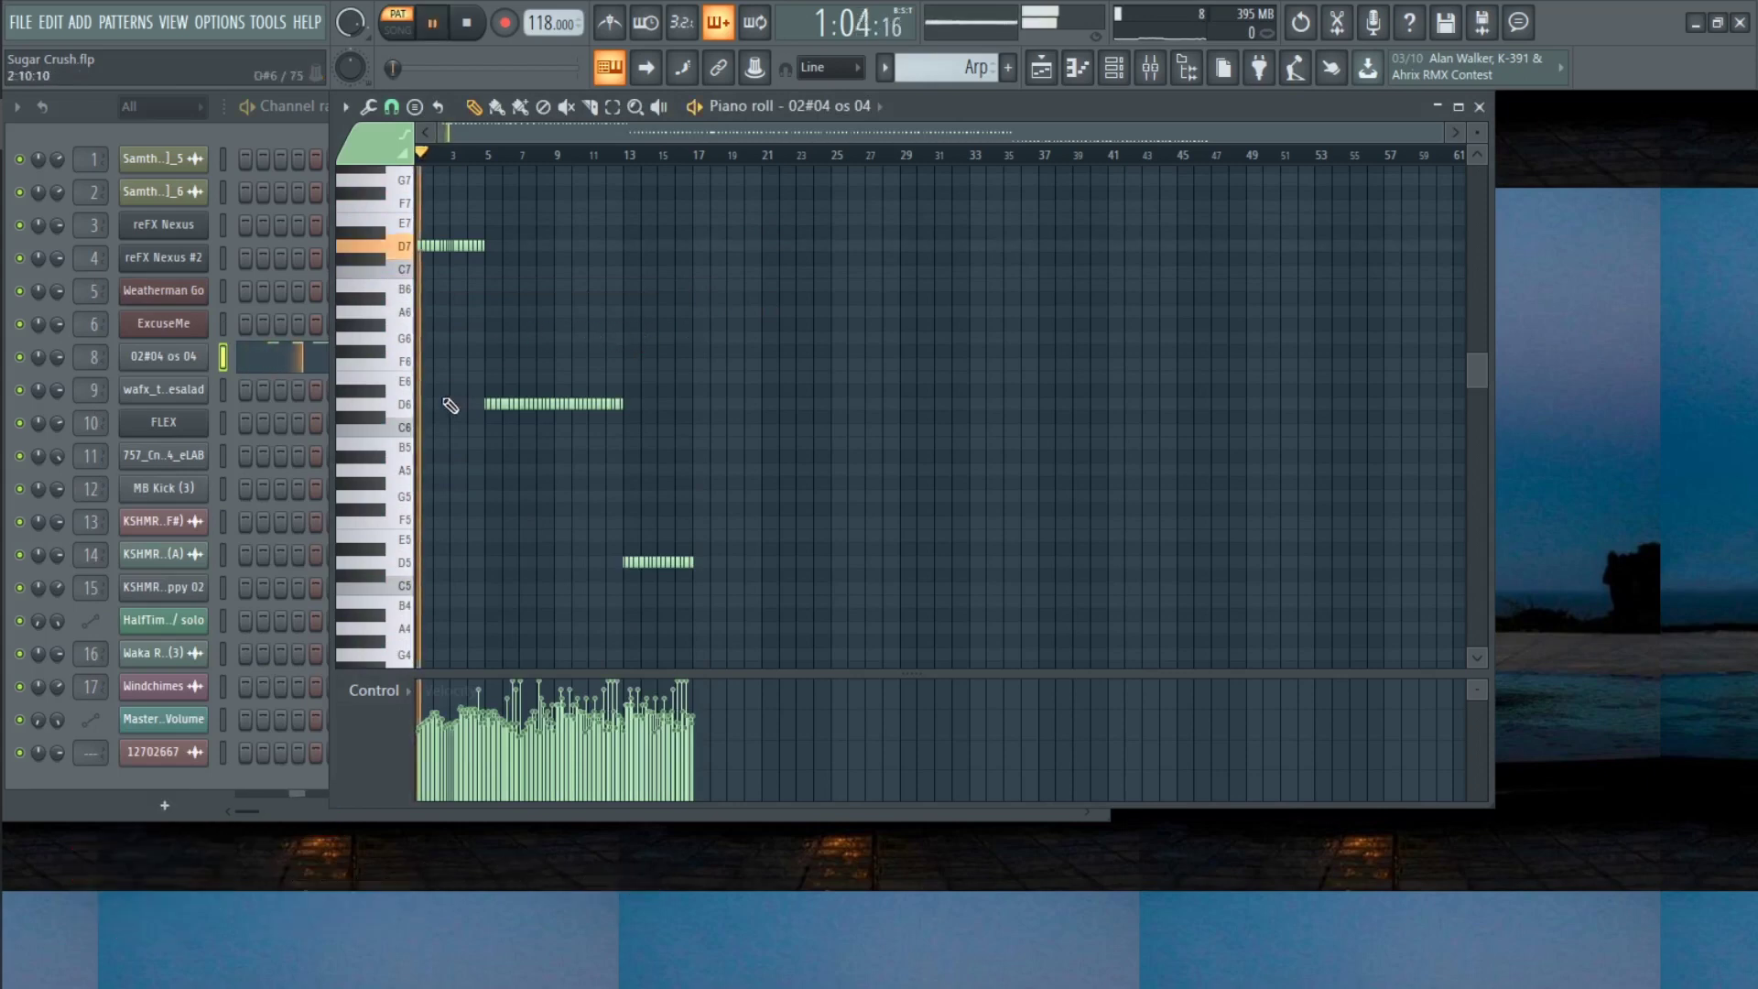
pyautogui.click(400, 701)
pyautogui.press('space')
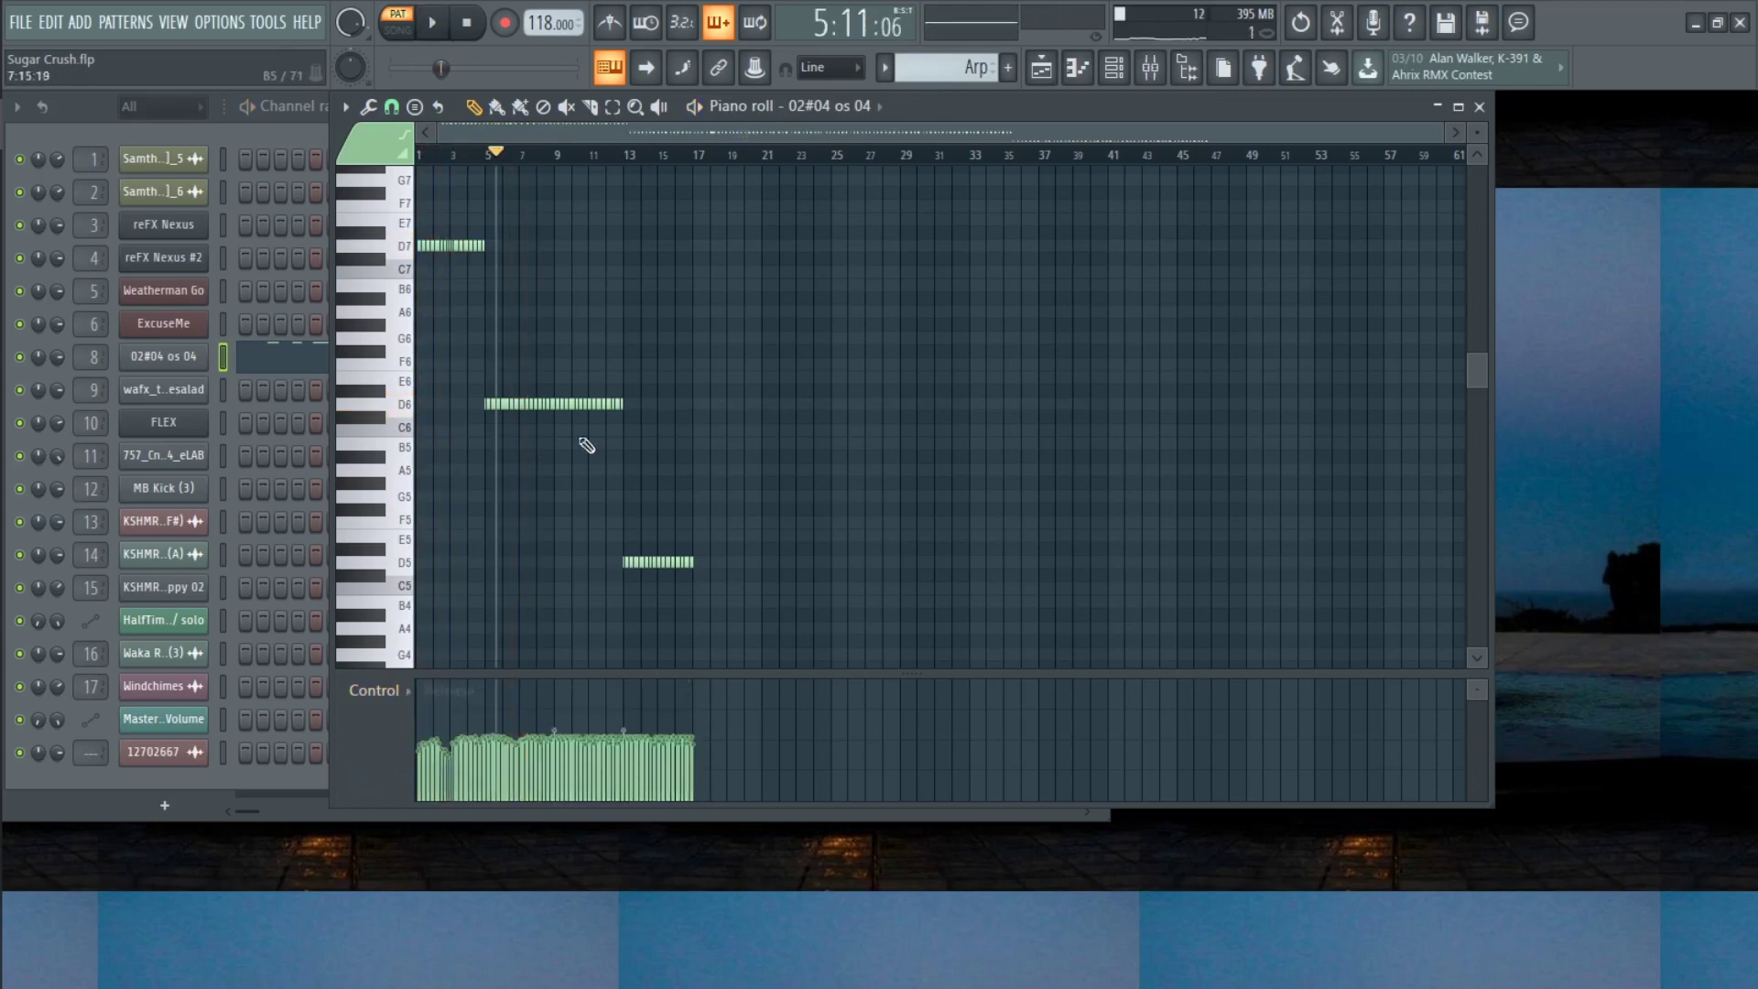
pyautogui.click(1480, 107)
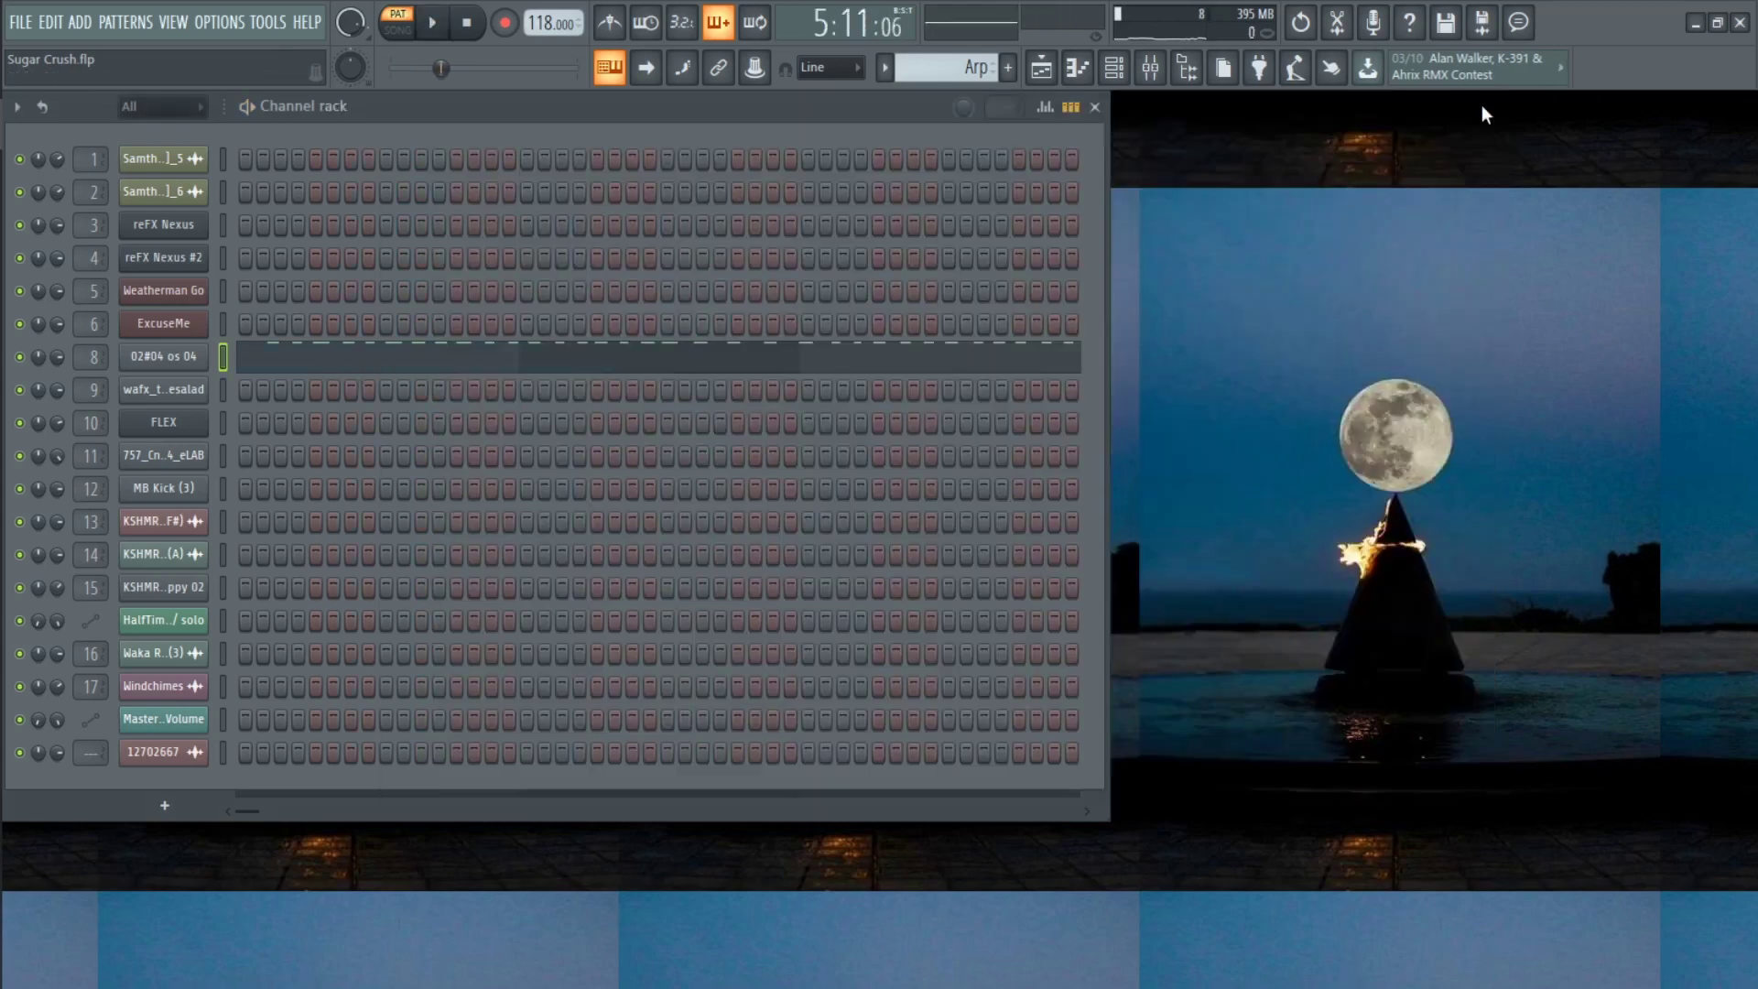
# Switch to the Conga Progression pattern, play the 757_Cng_04_eLAB notes from the start, check their velocity and release values, and close the piano roll
pyautogui.click(887, 70)
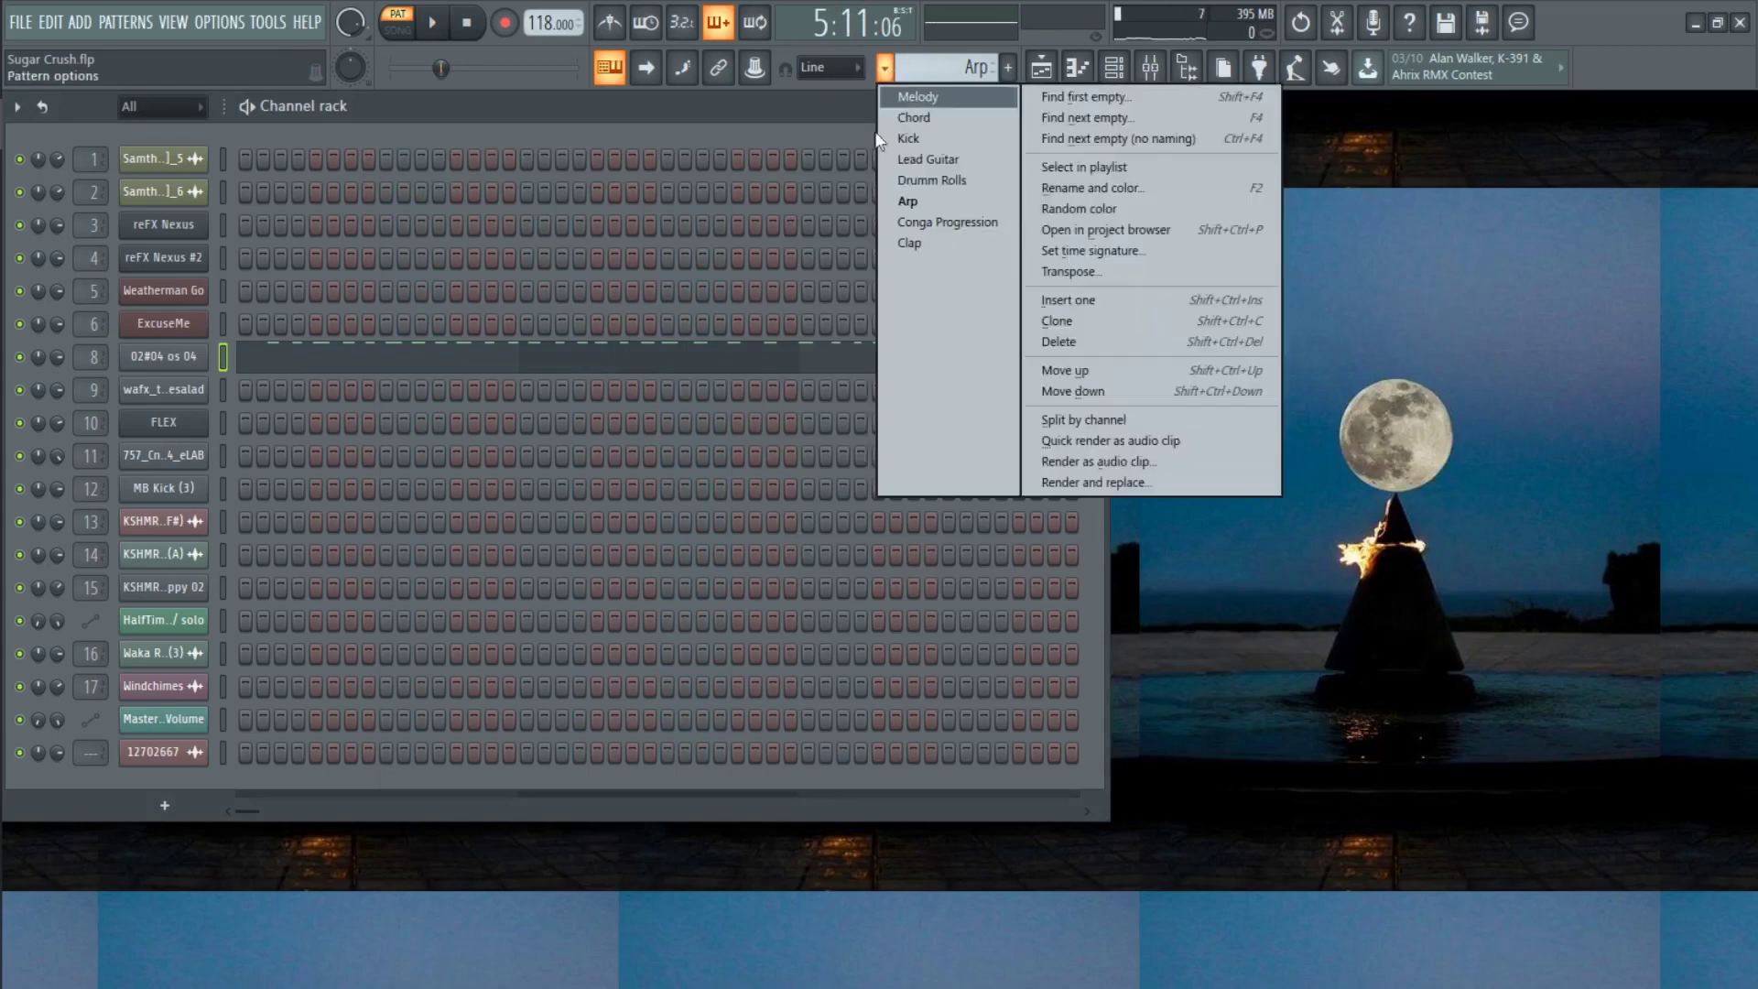
pyautogui.click(927, 224)
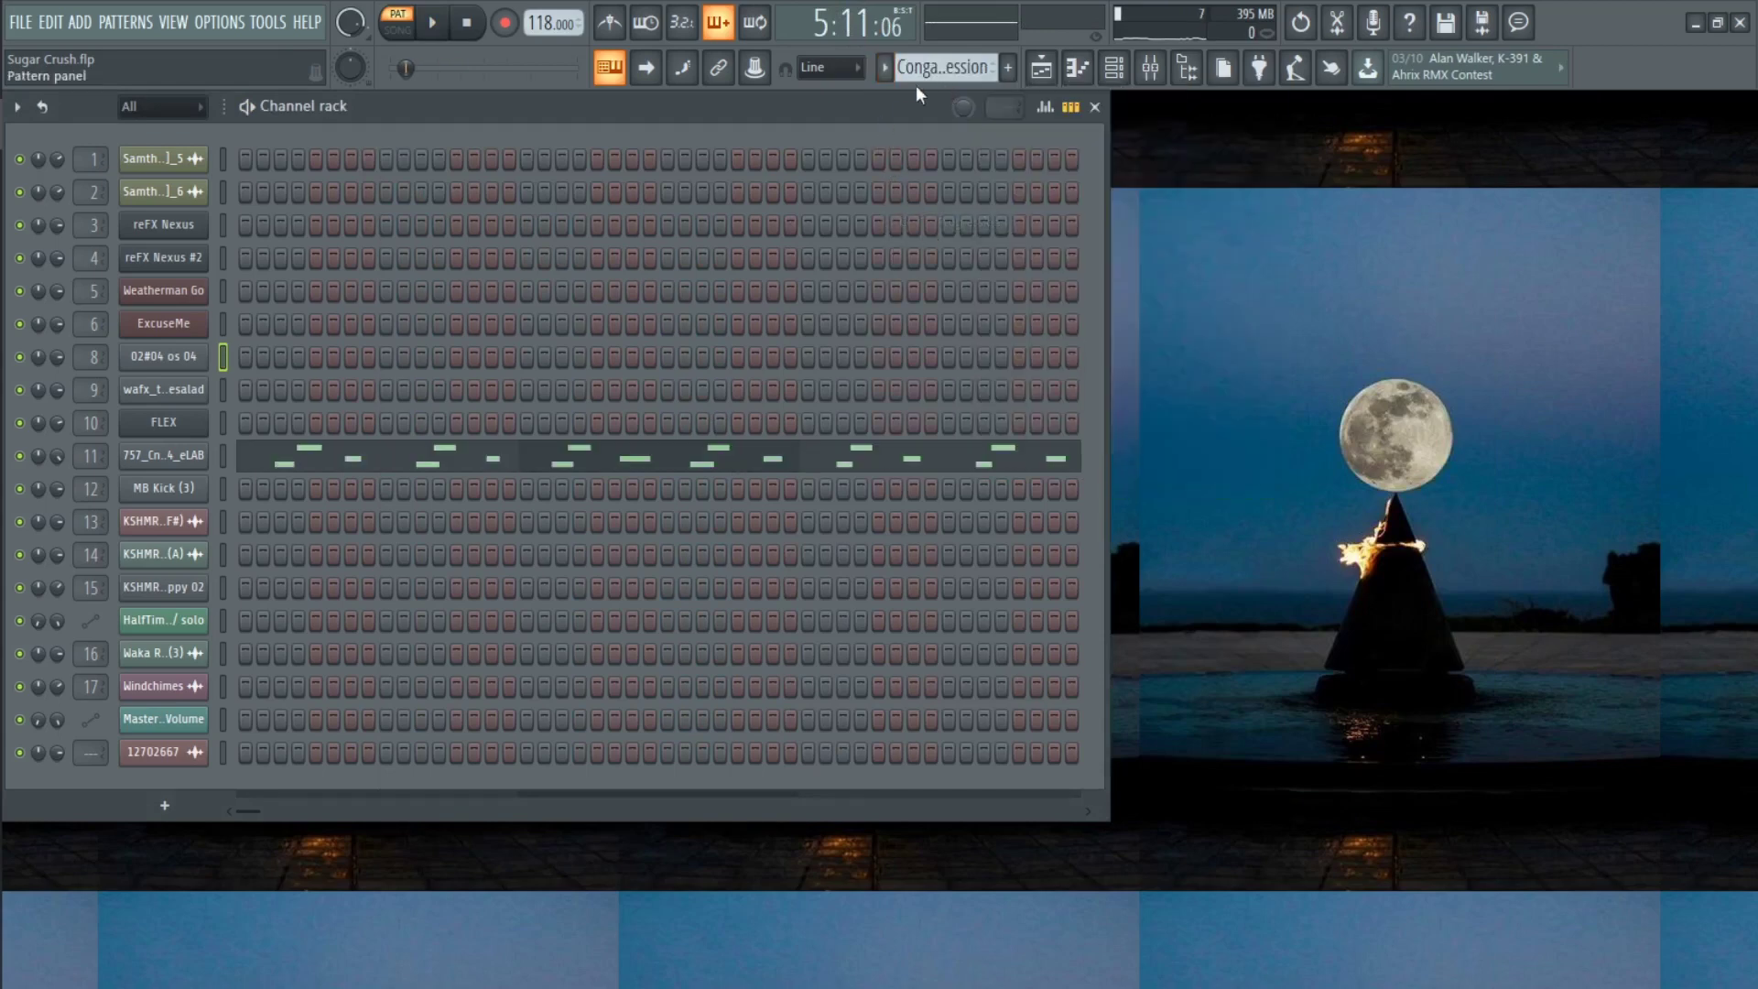
pyautogui.click(339, 457)
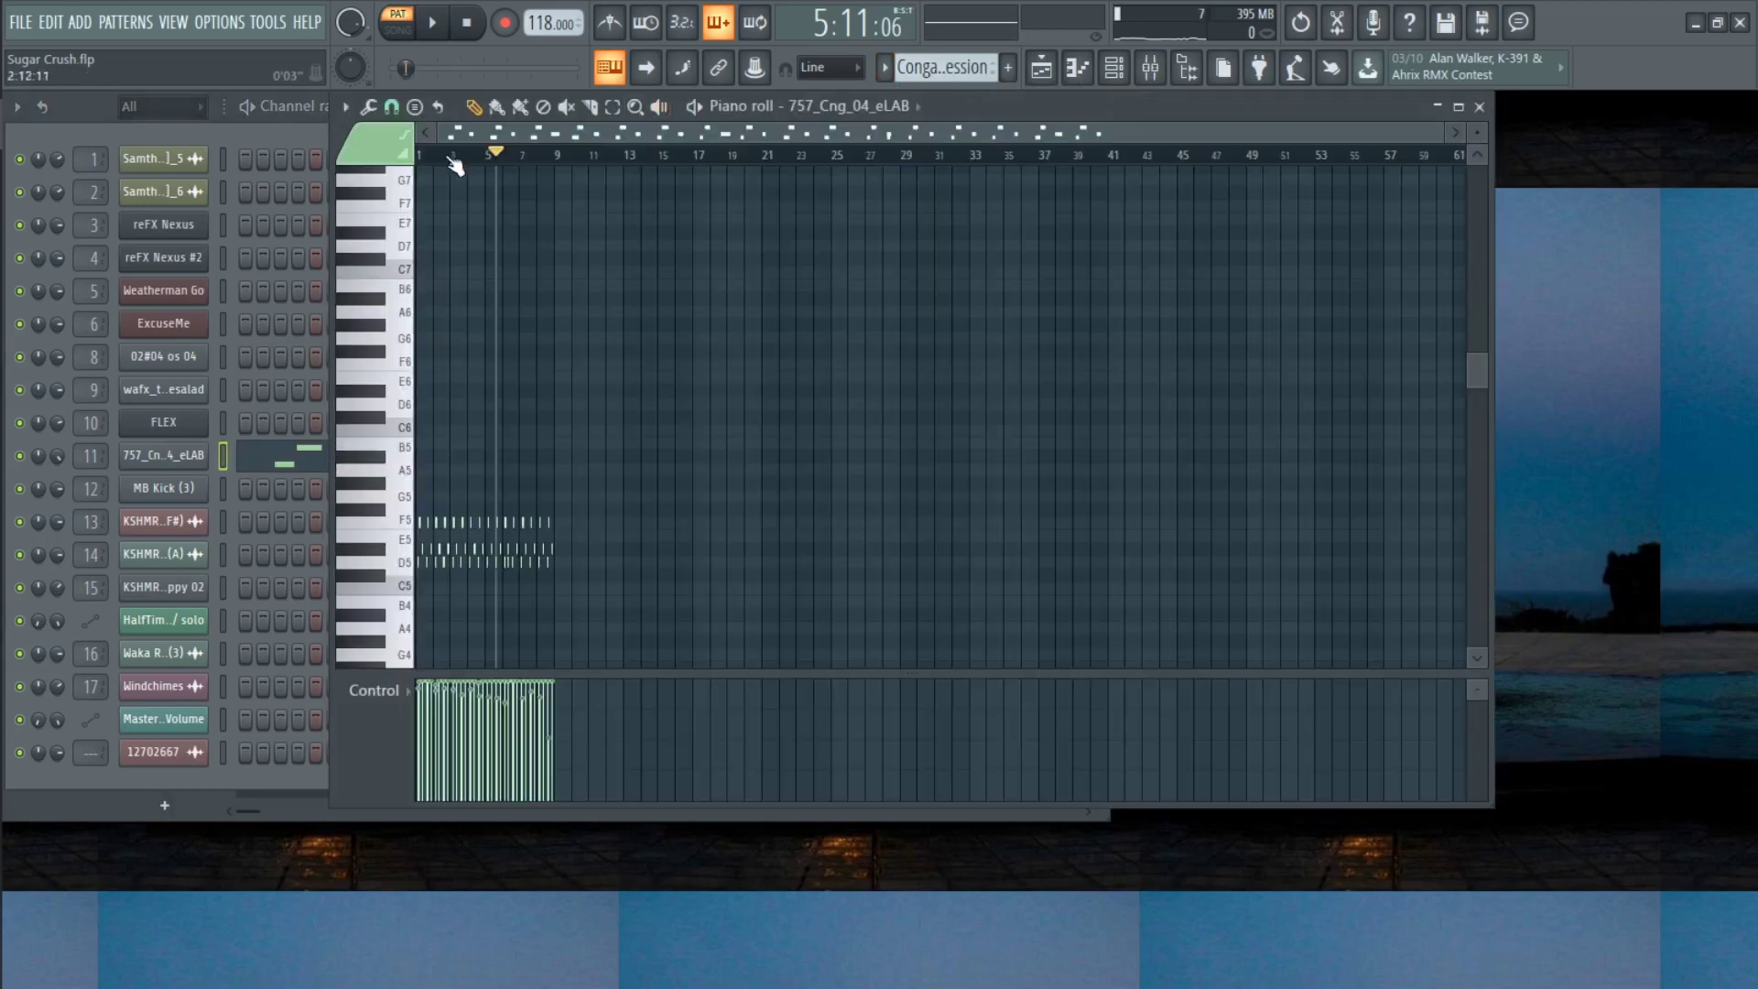
pyautogui.moveTo(455, 165); pyautogui.dragTo(400, 171)
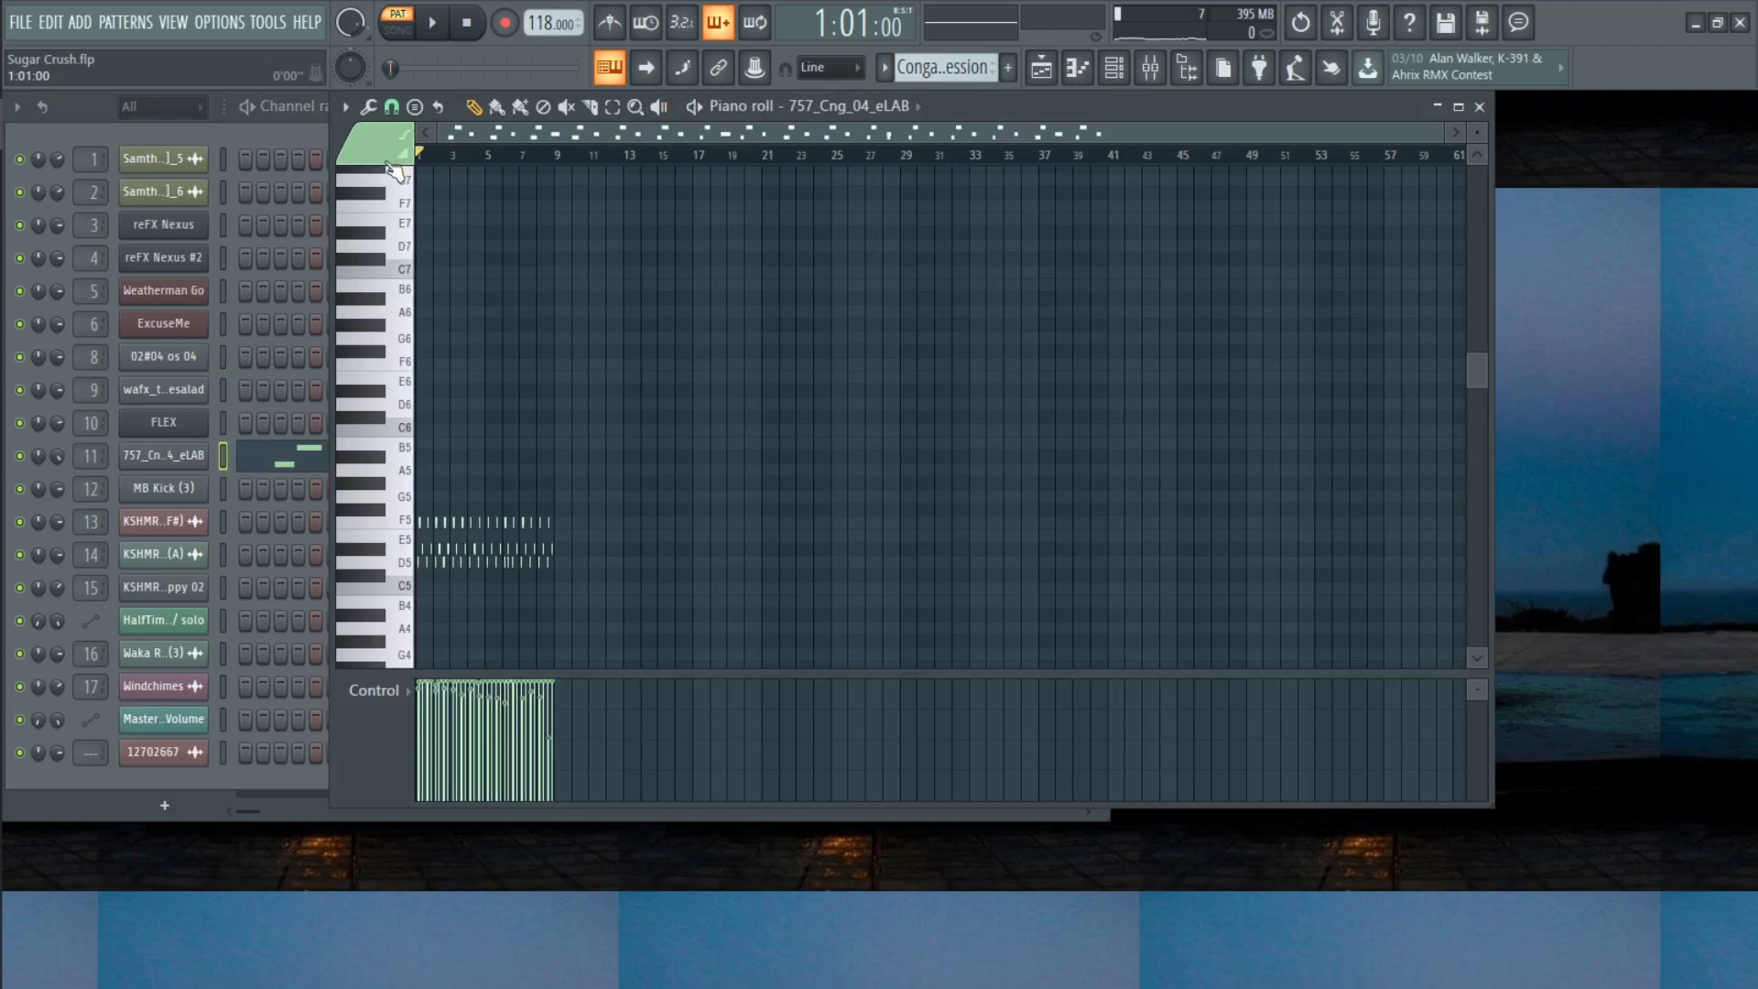
pyautogui.press('space')
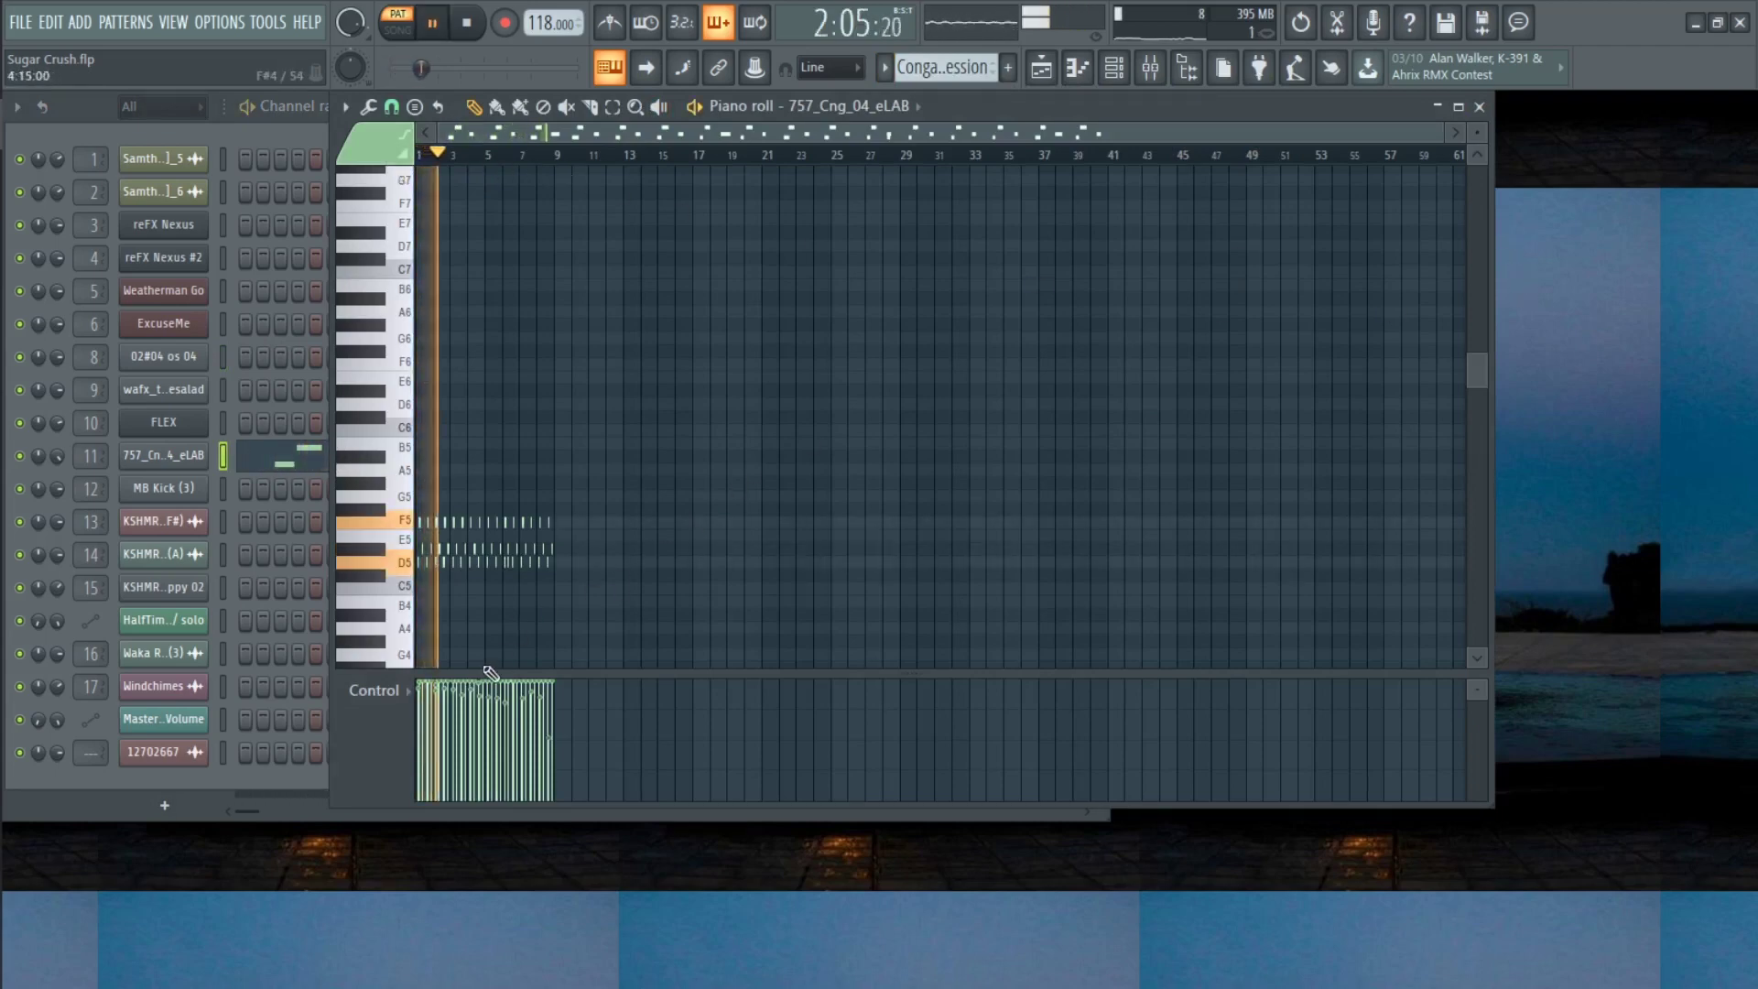
pyautogui.scroll(-3, 389, 698)
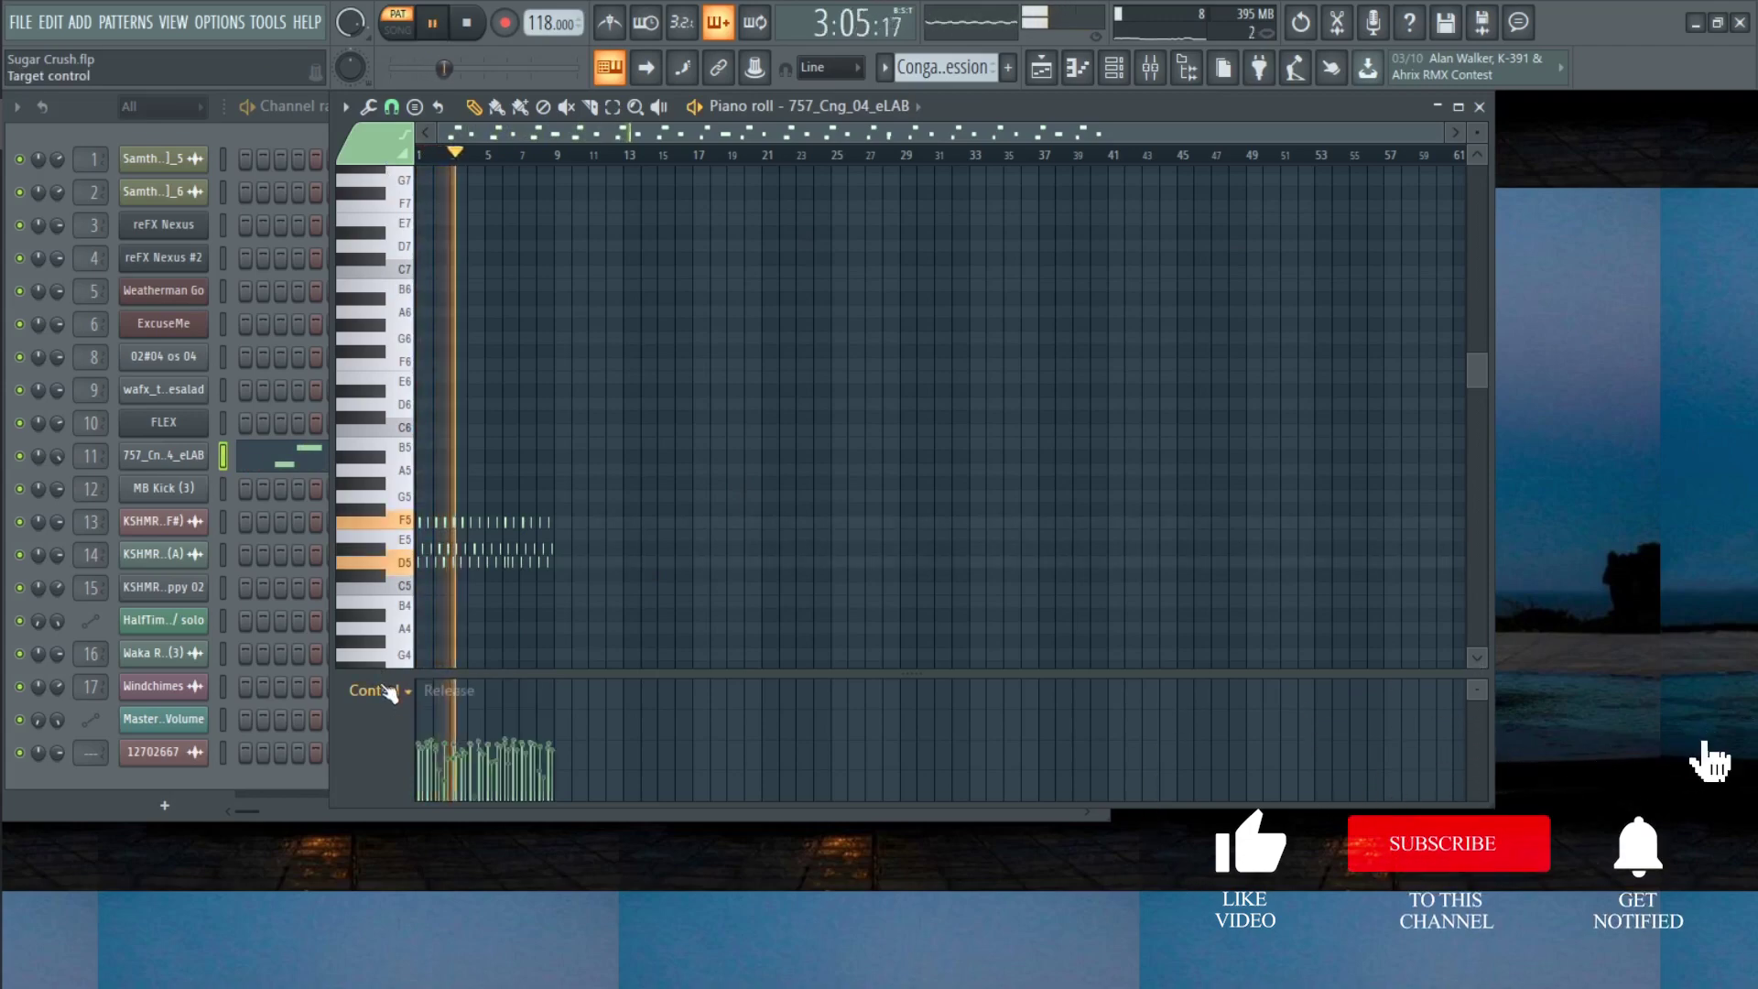
pyautogui.scroll(3, 390, 696)
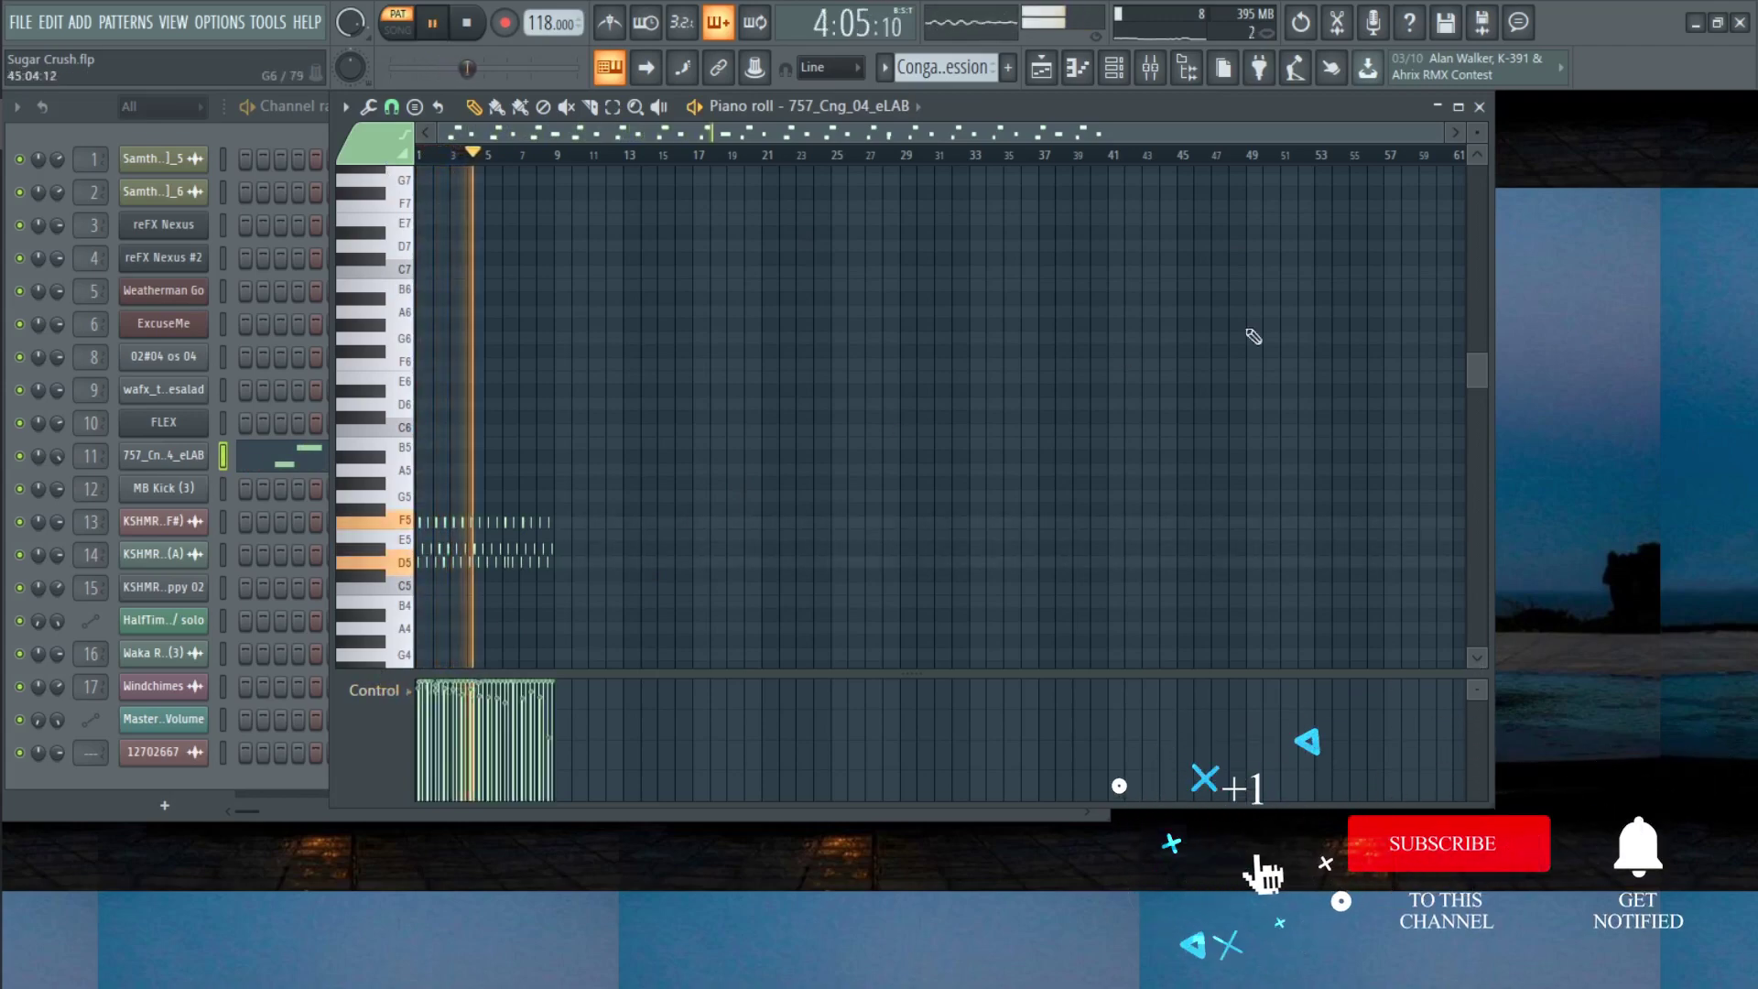
pyautogui.press('space')
pyautogui.click(1481, 107)
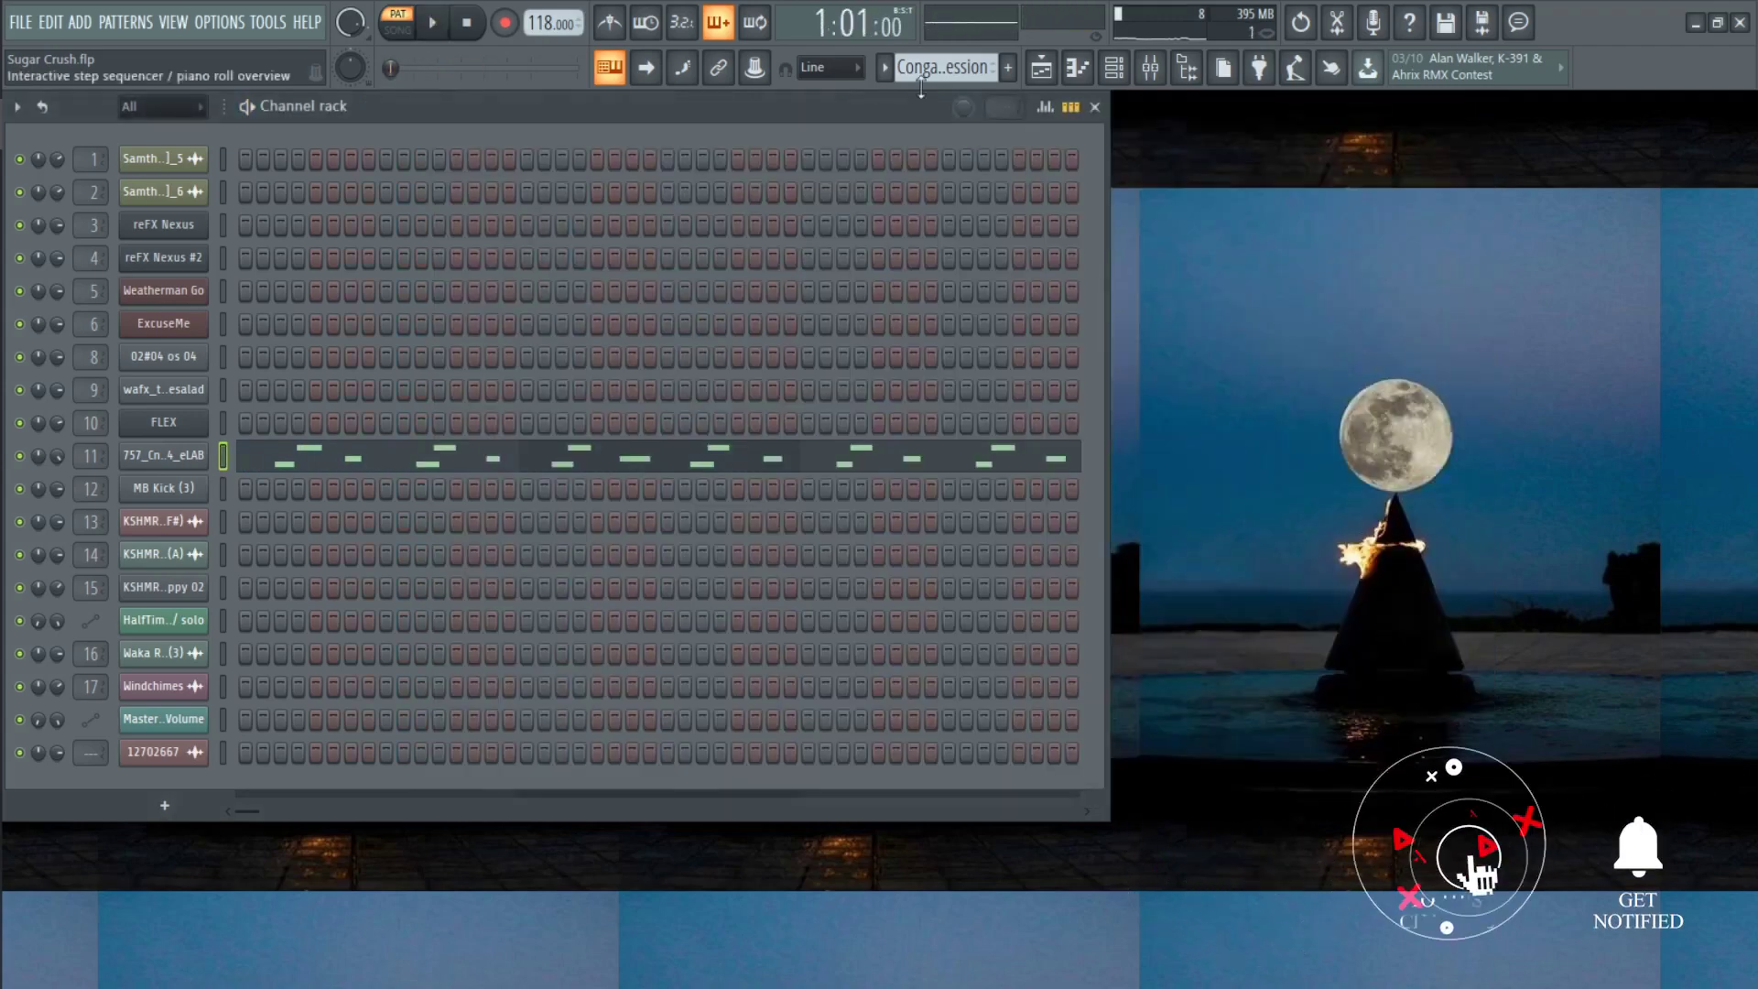
# Switch to the Clap pattern, play the KSHMR Clap 19 - Snappy 02 notes and examine them up close in the piano roll
pyautogui.click(893, 69)
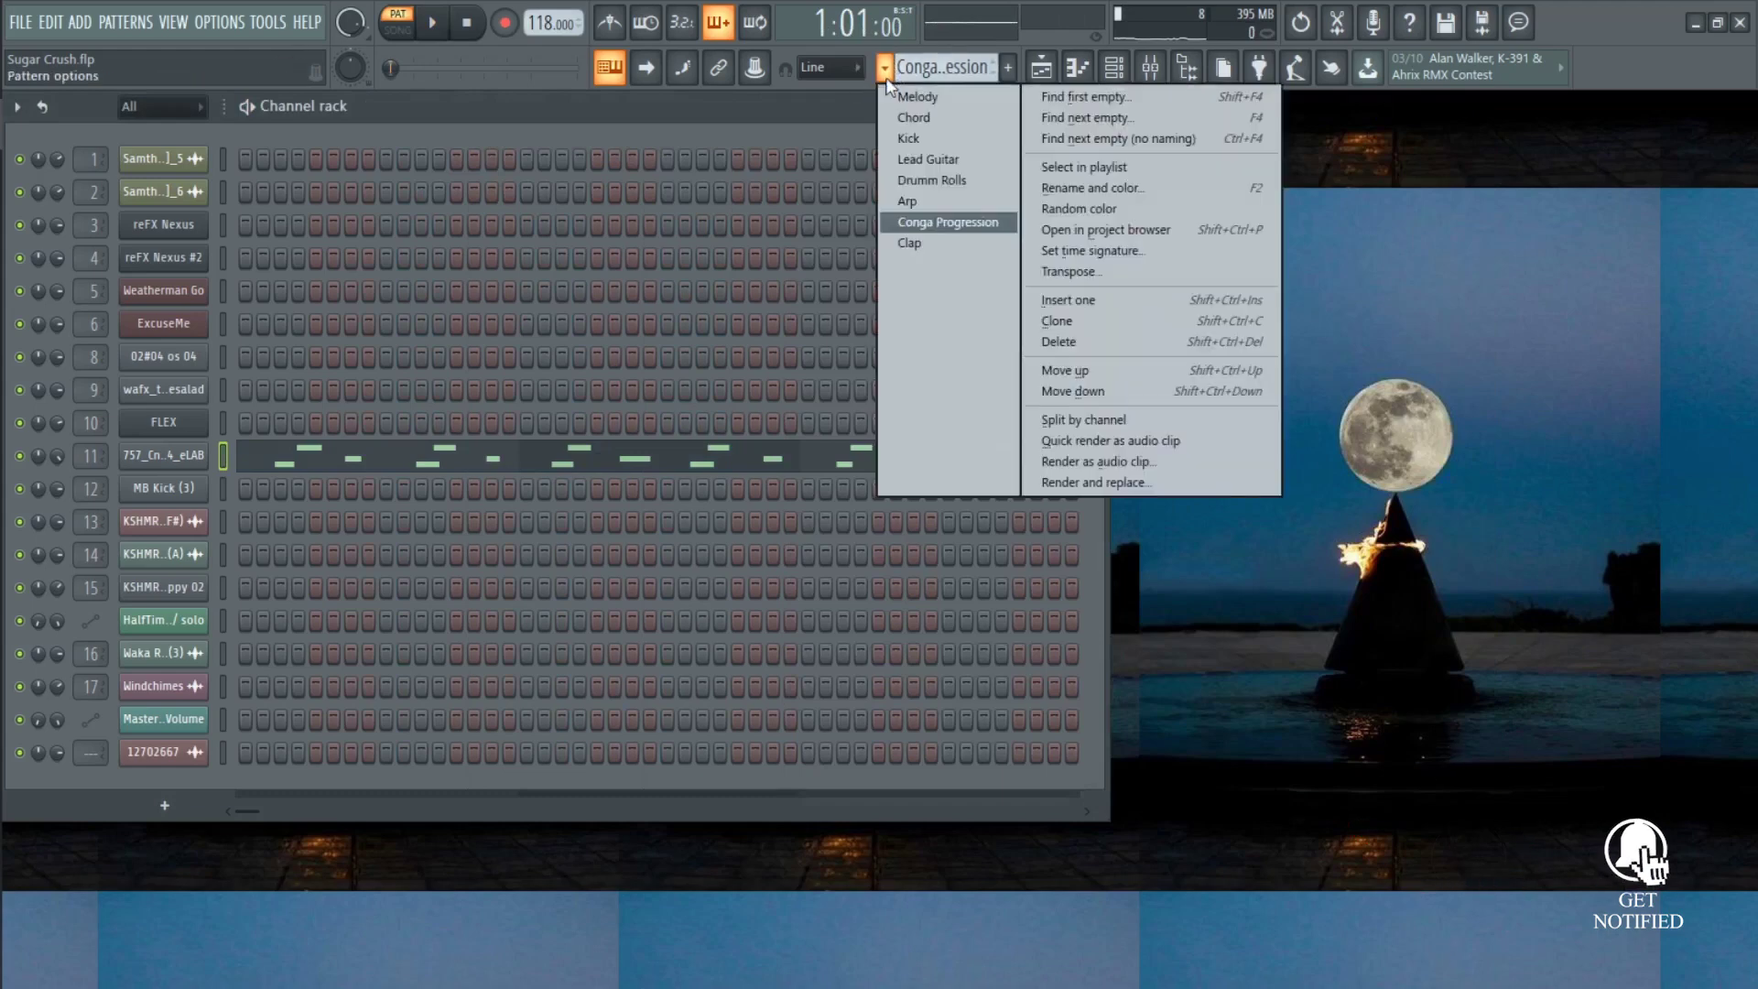
pyautogui.click(886, 241)
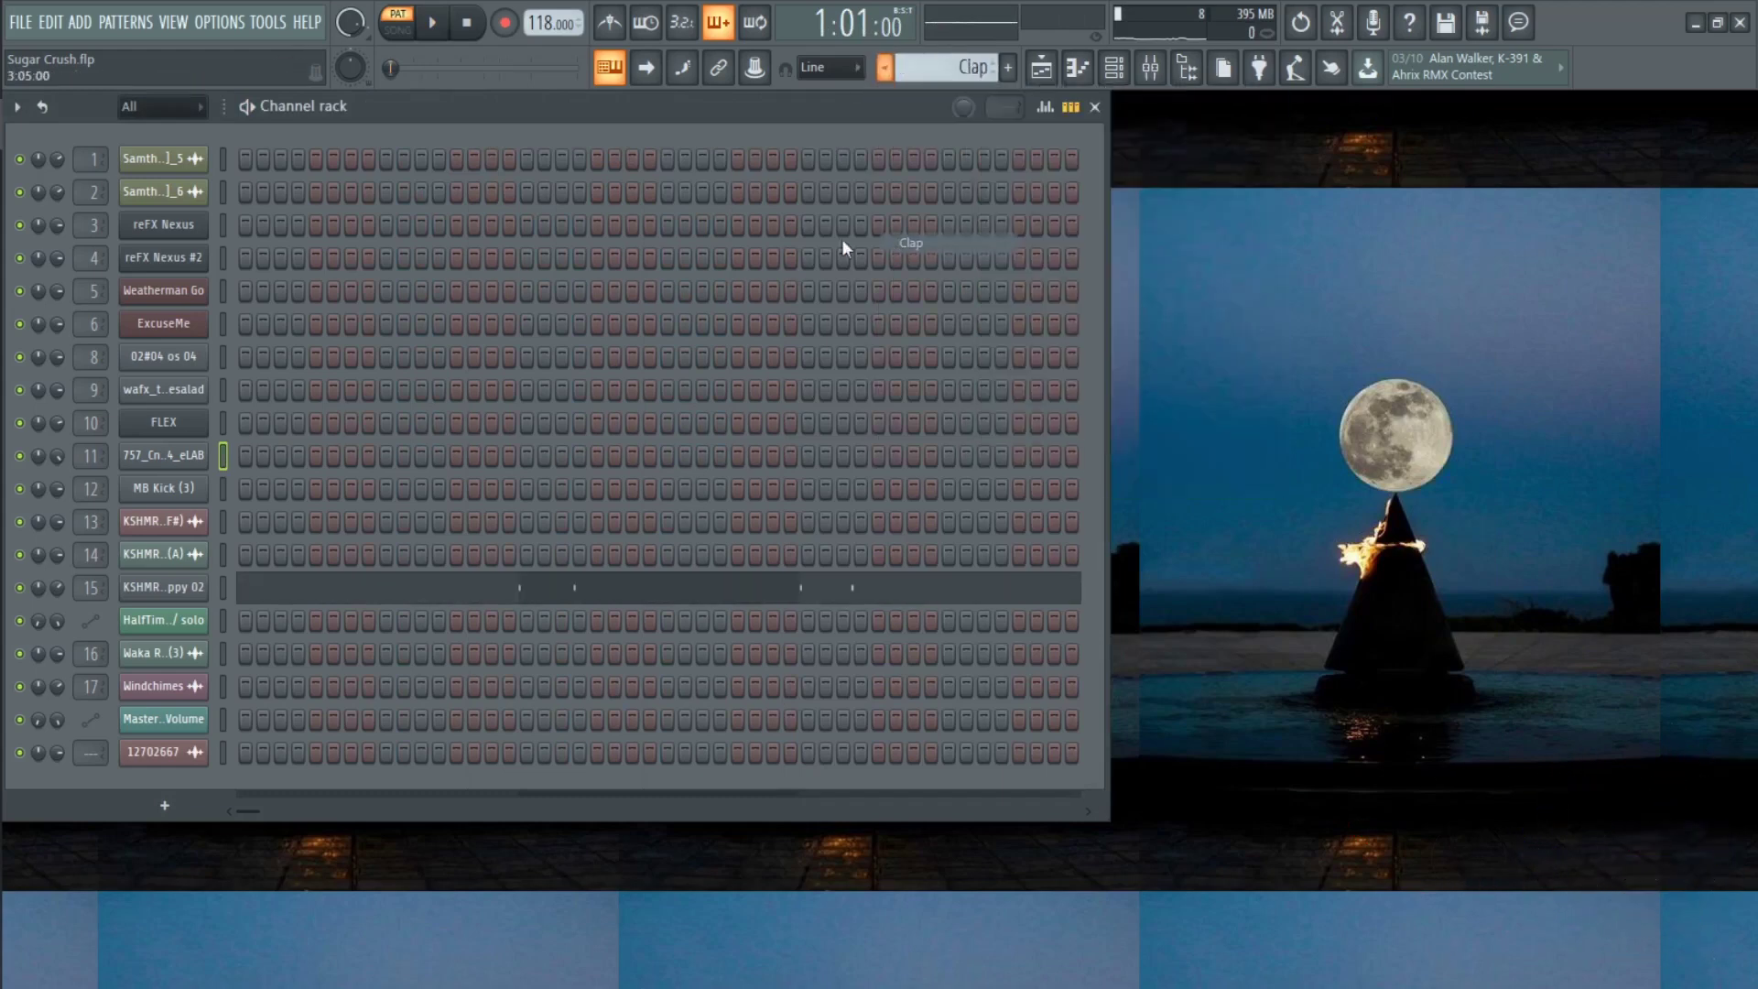
pyautogui.click(522, 593)
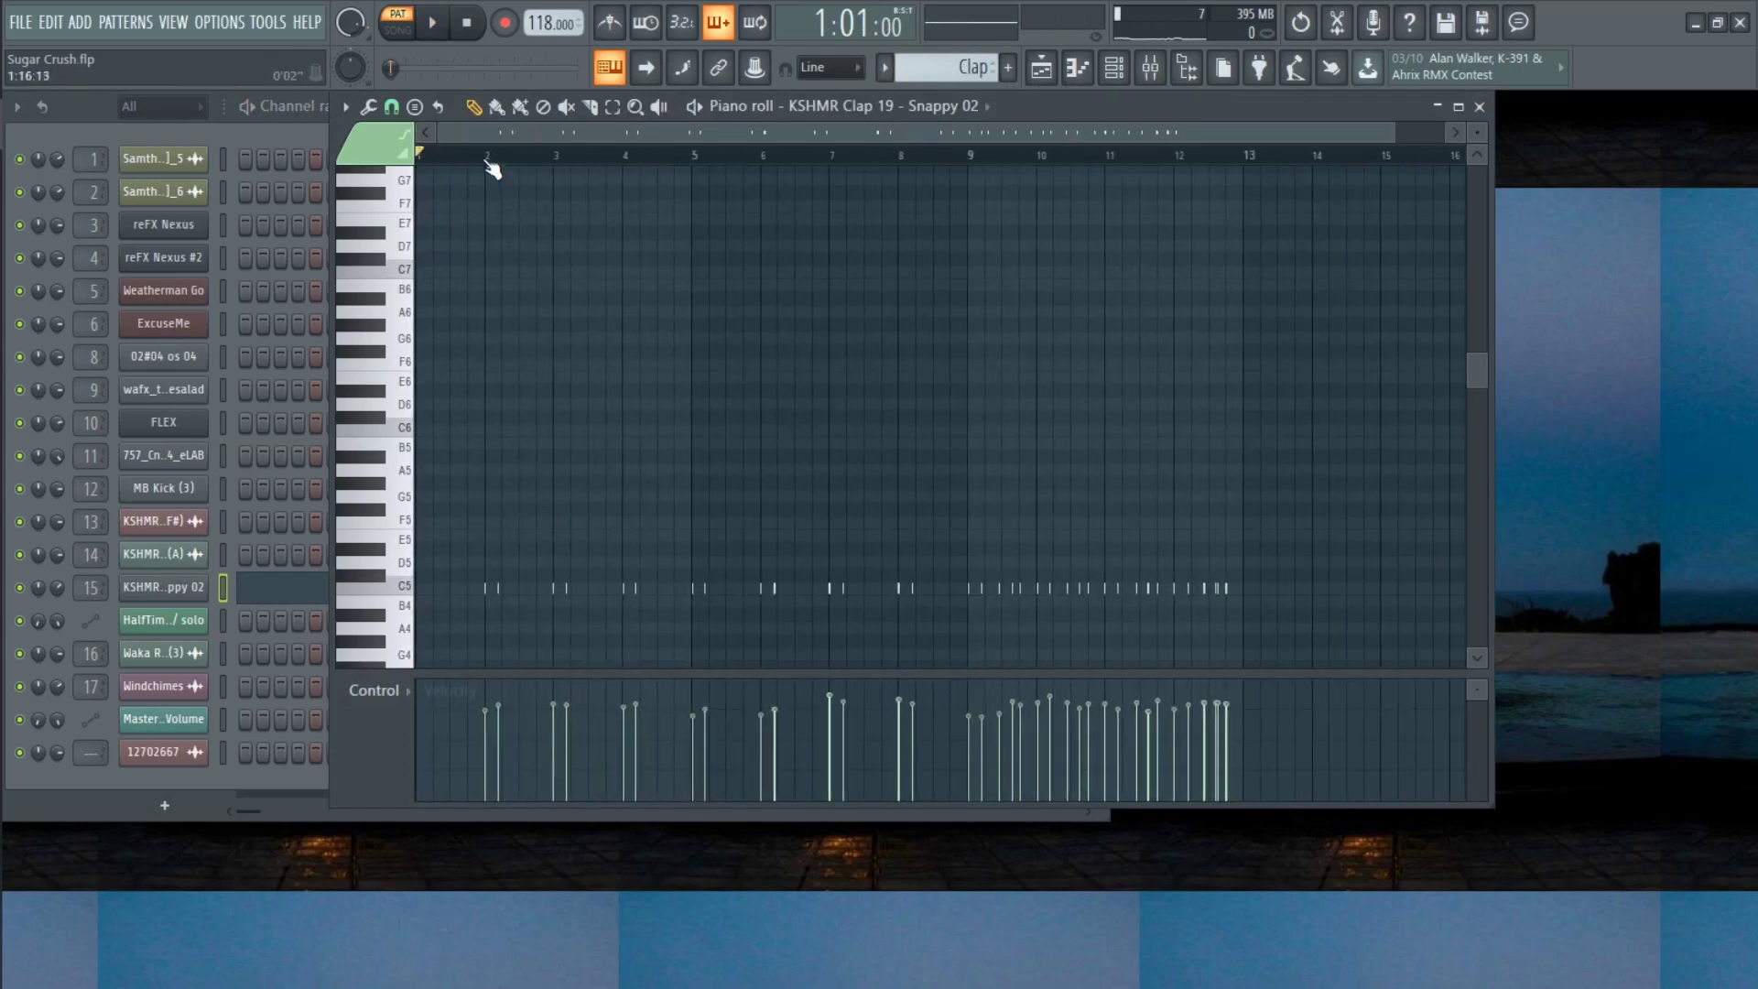
pyautogui.press('space')
pyautogui.scroll(3, 563, 430)
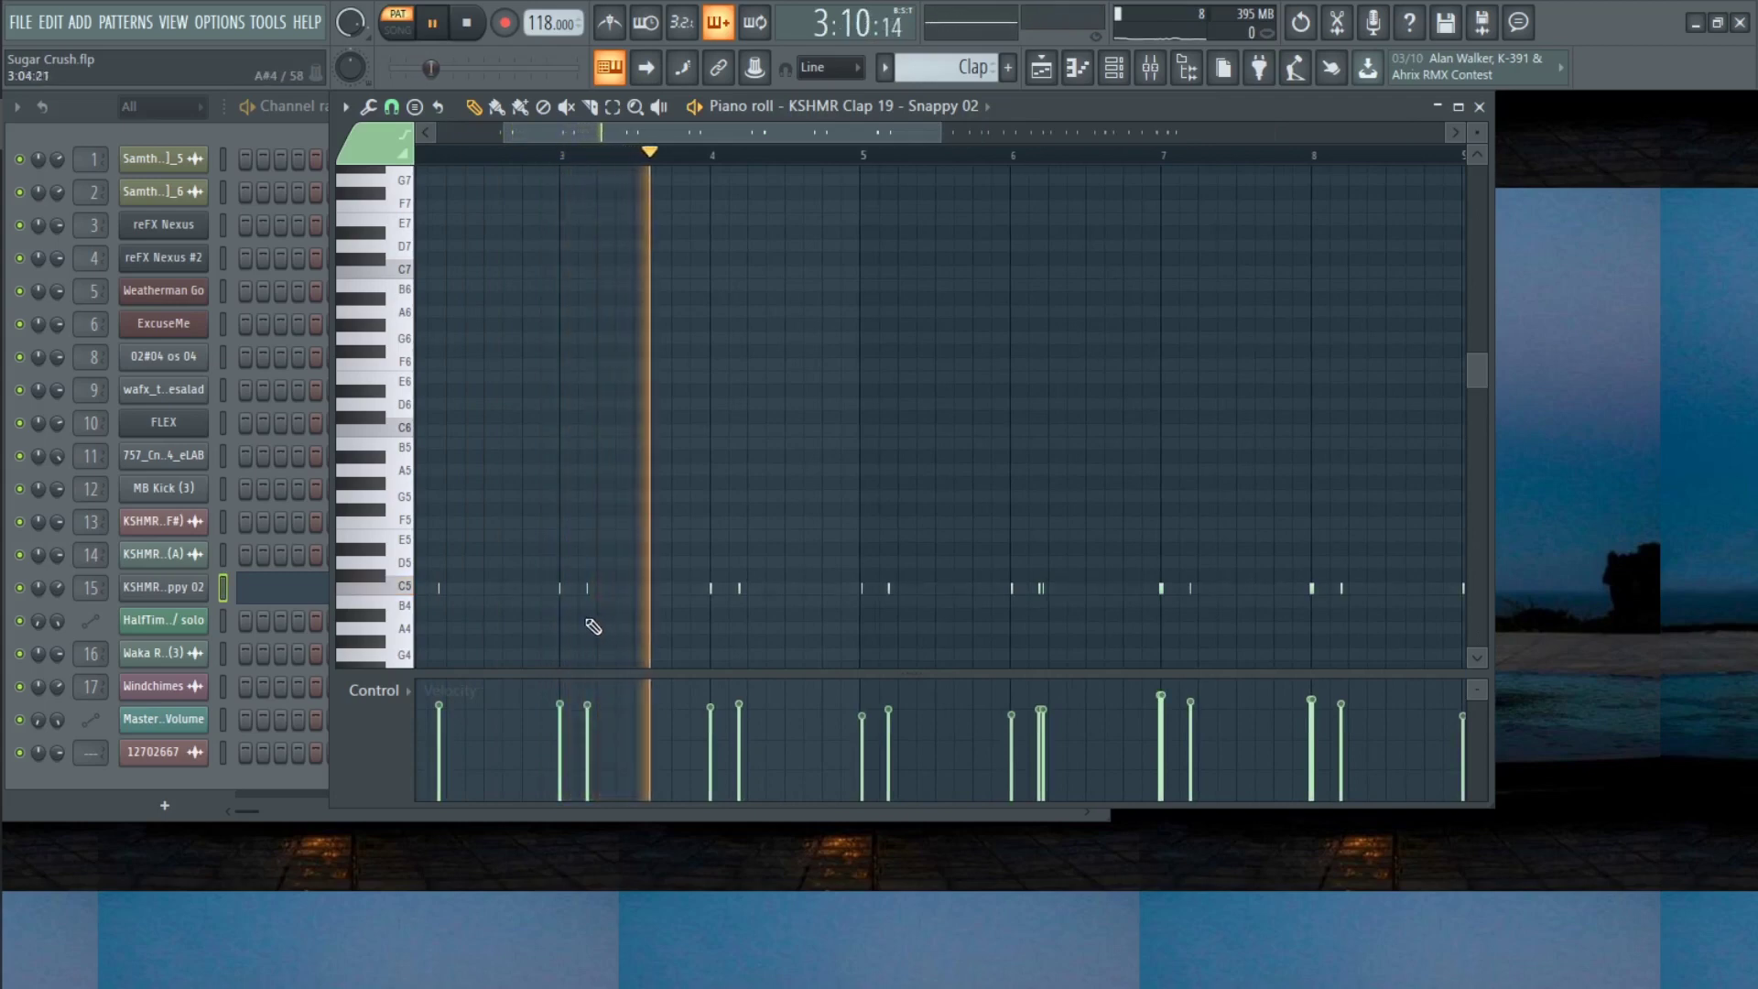
pyautogui.scroll(2, 430, 590)
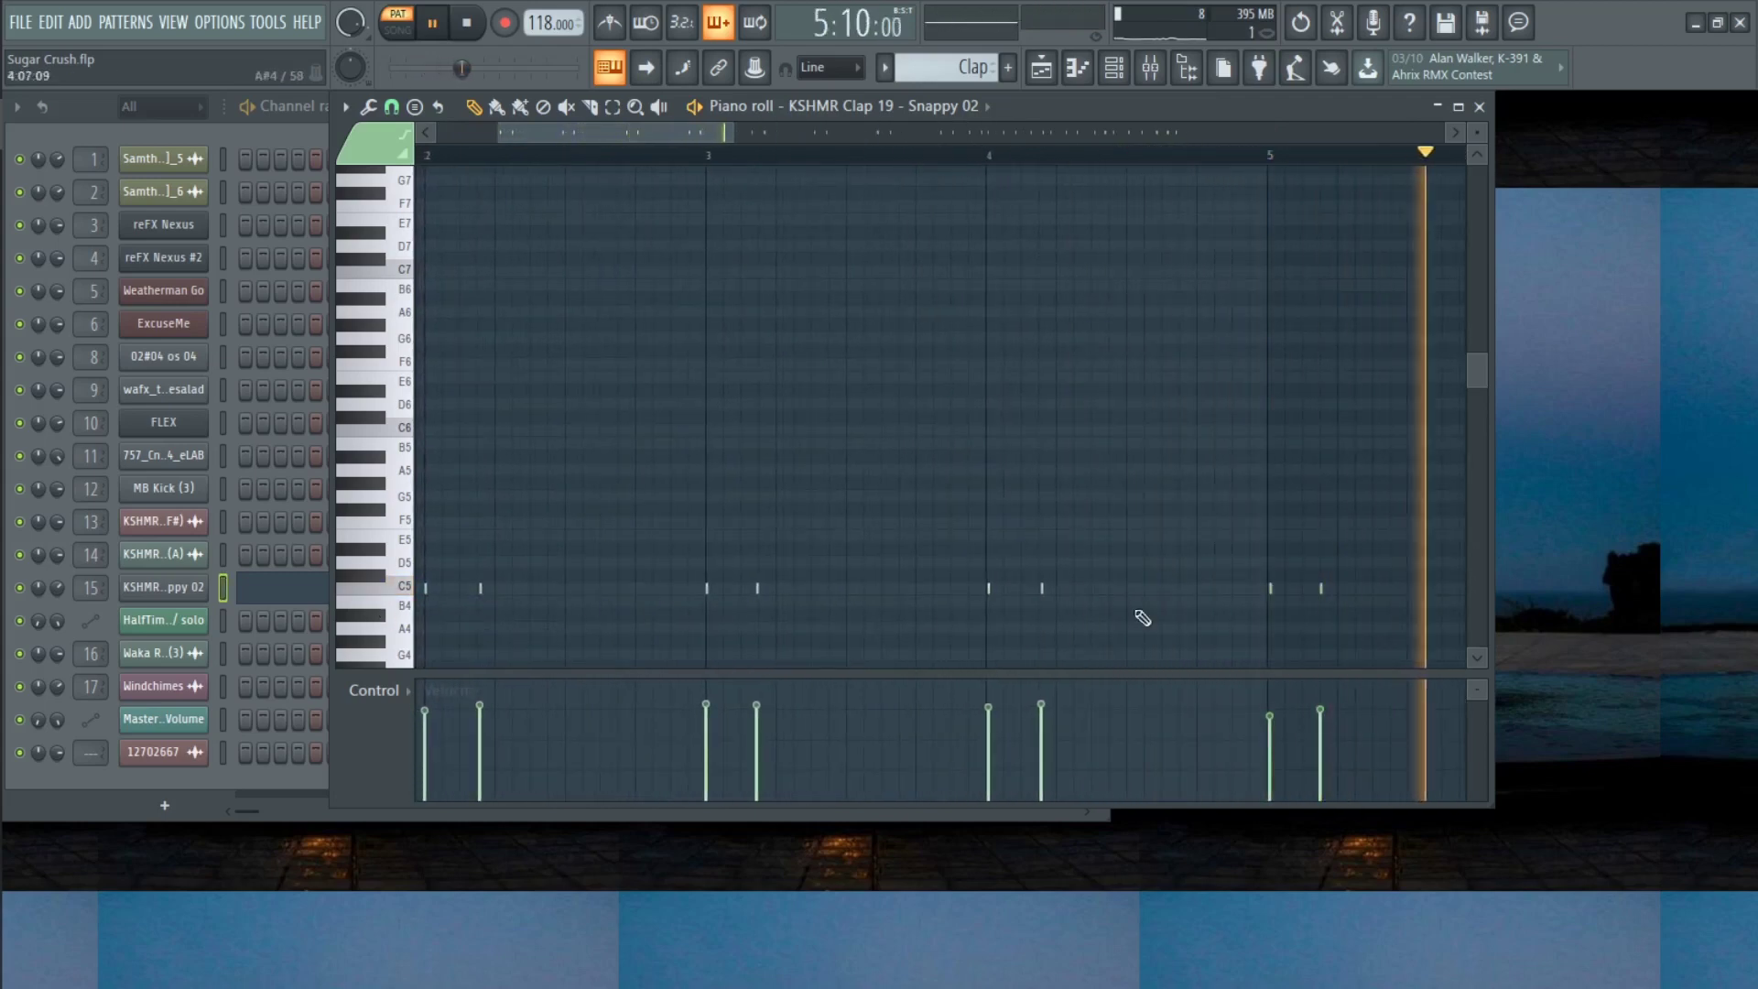
pyautogui.press('space')
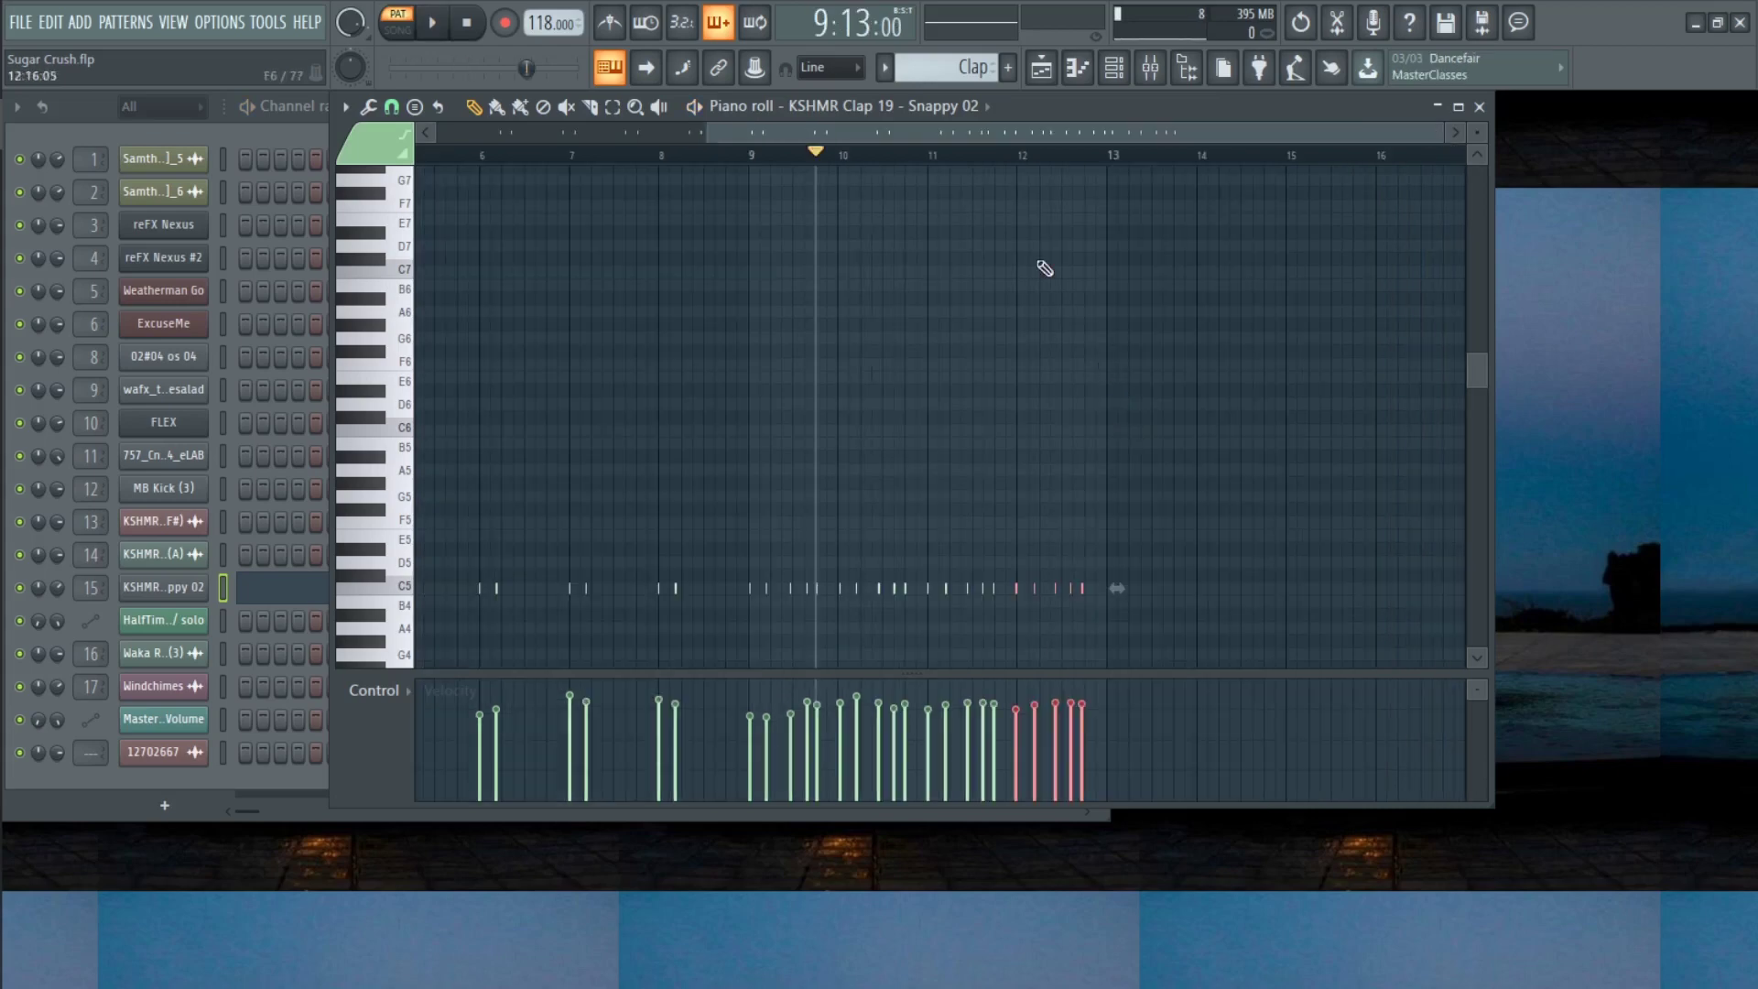
pyautogui.press('space')
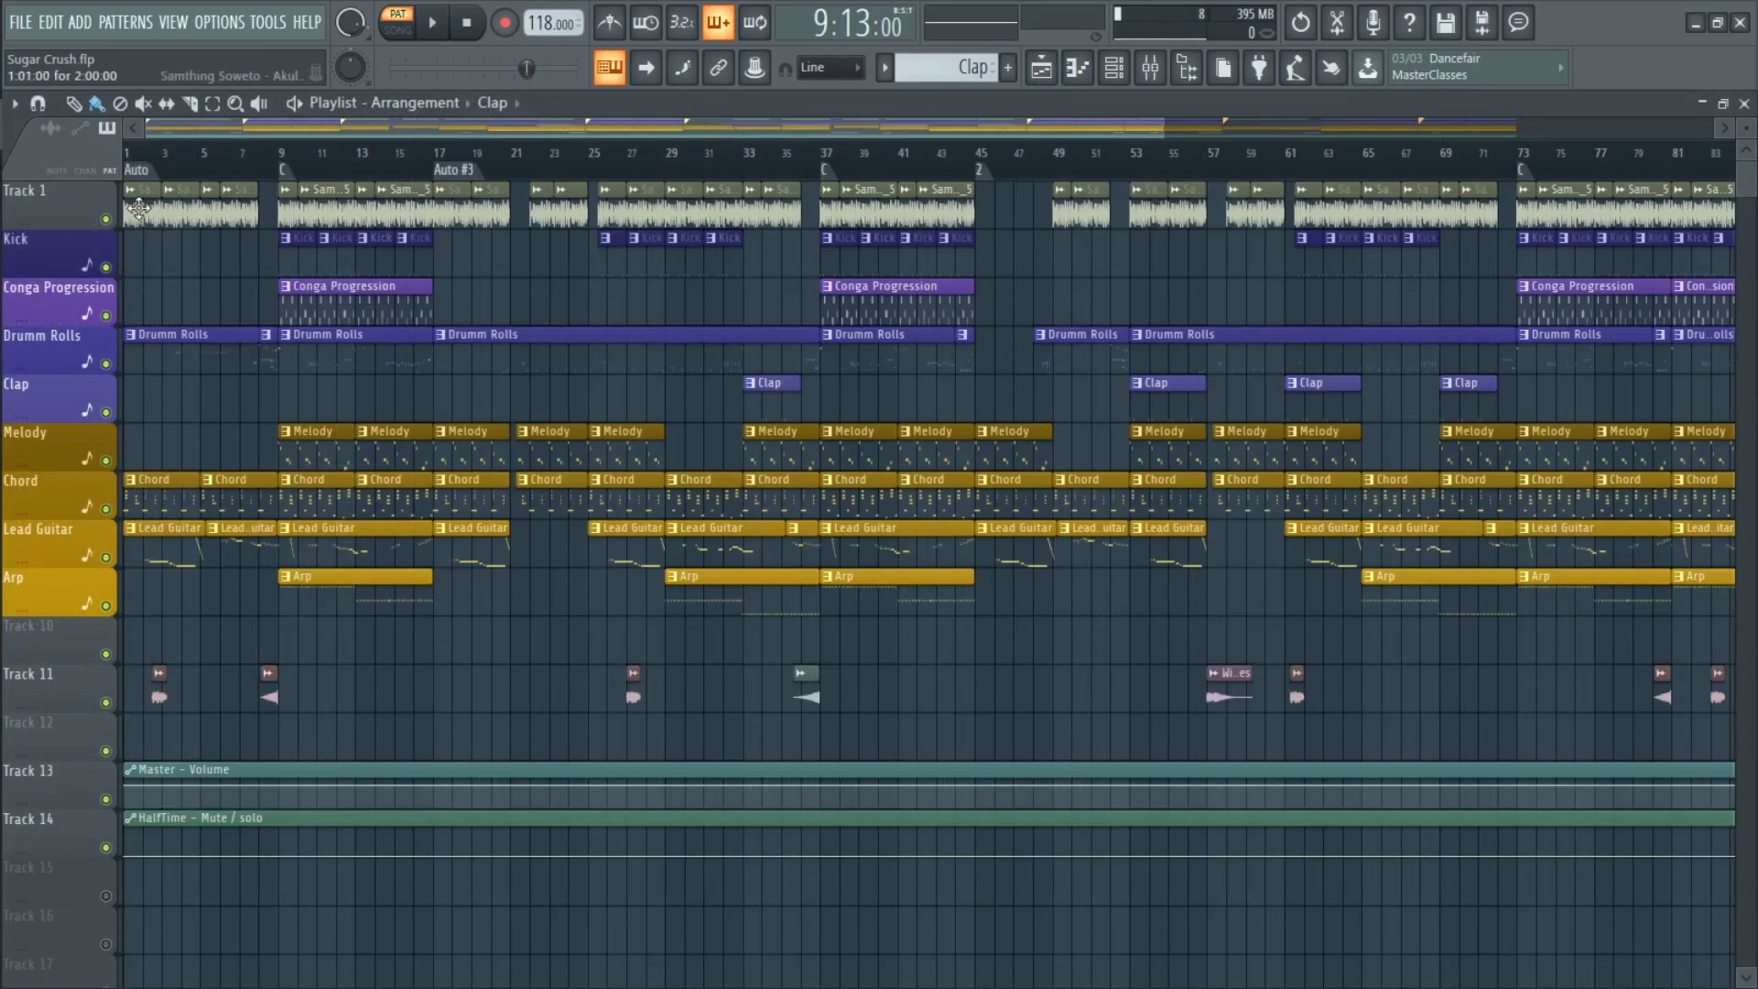
# View the sample settings of the first Track 1 audio clip in the Playlist, close both windows and bring back the channel rack
pyautogui.doubleClick(138, 208)
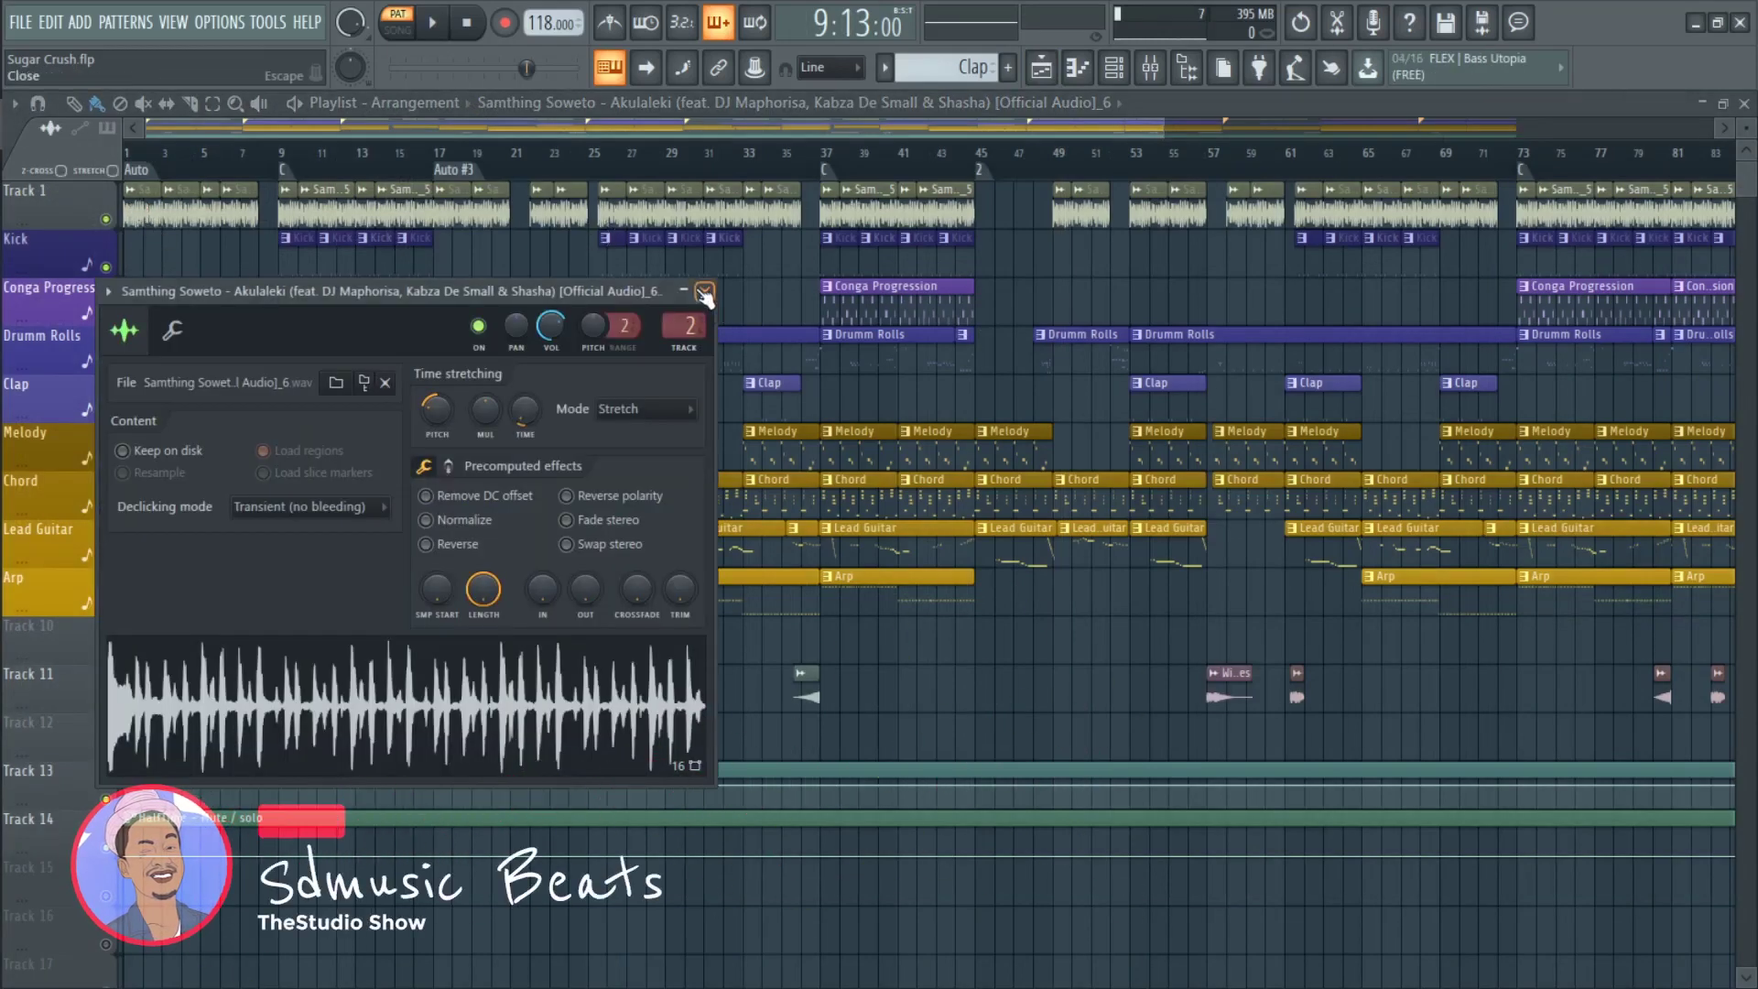
pyautogui.click(706, 292)
pyautogui.click(1744, 104)
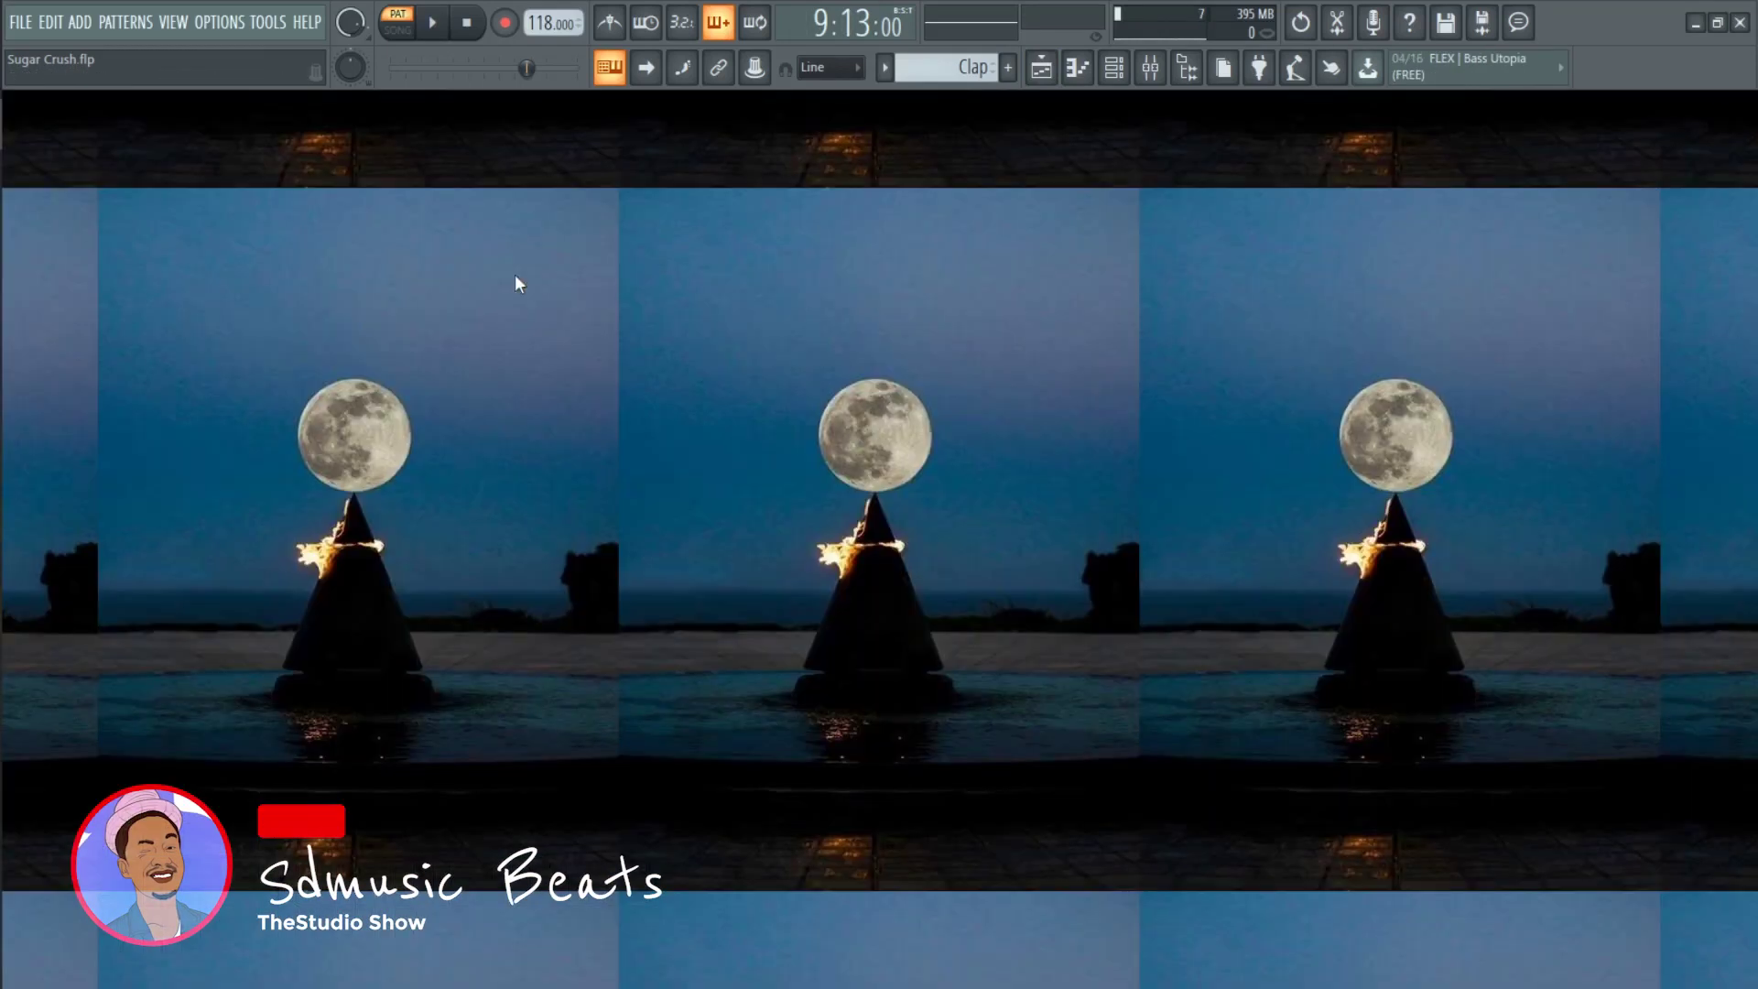
pyautogui.click(1078, 68)
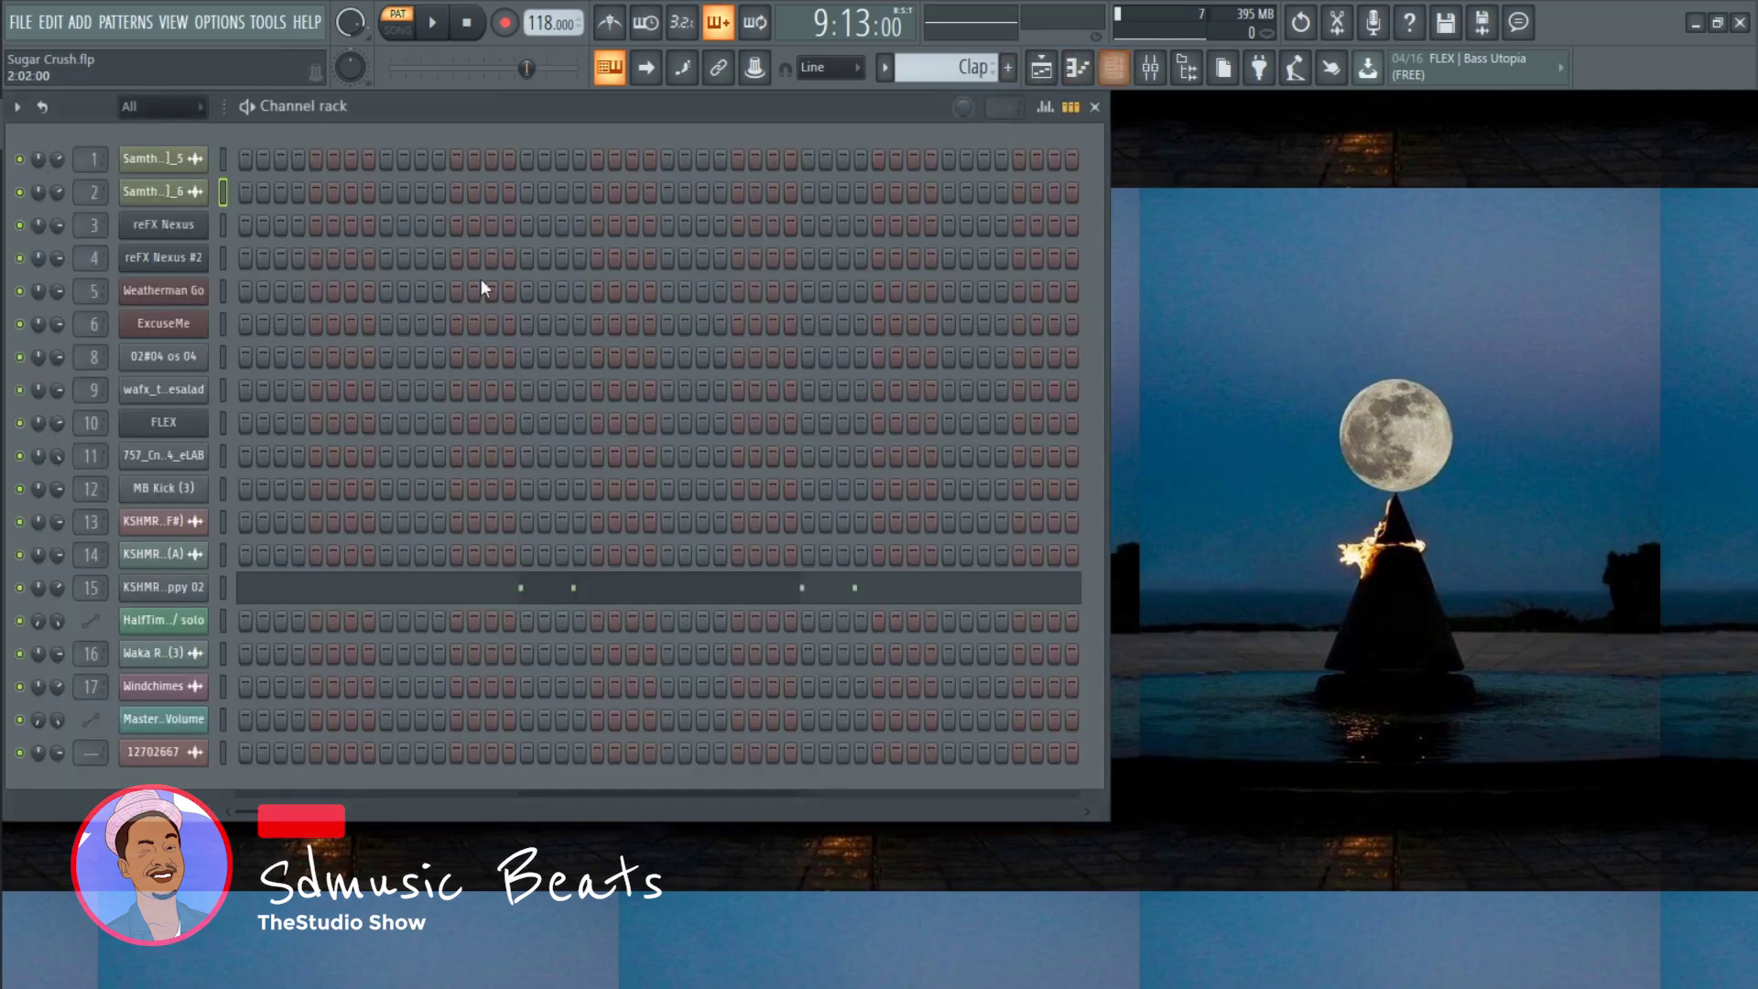
# Open the sample settings of the channel 1 Samthing Soweto audio clip, preview its waveform and reposition the window
pyautogui.click(189, 166)
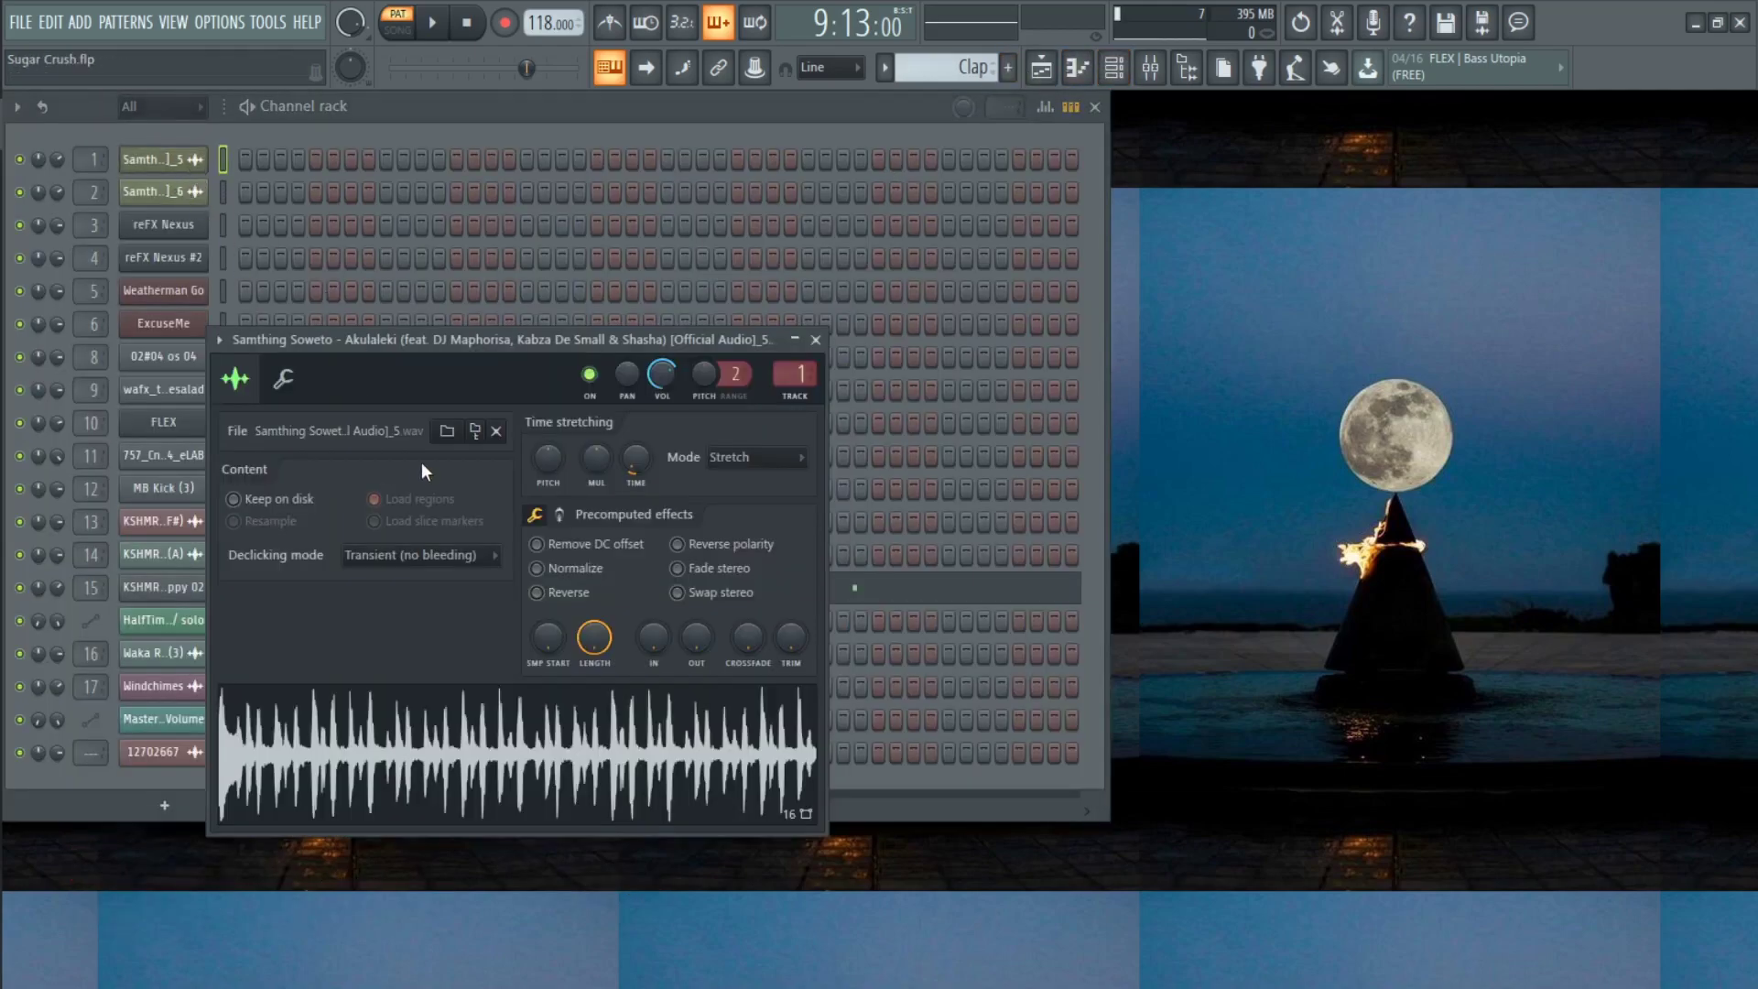
pyautogui.click(189, 192)
pyautogui.click(189, 160)
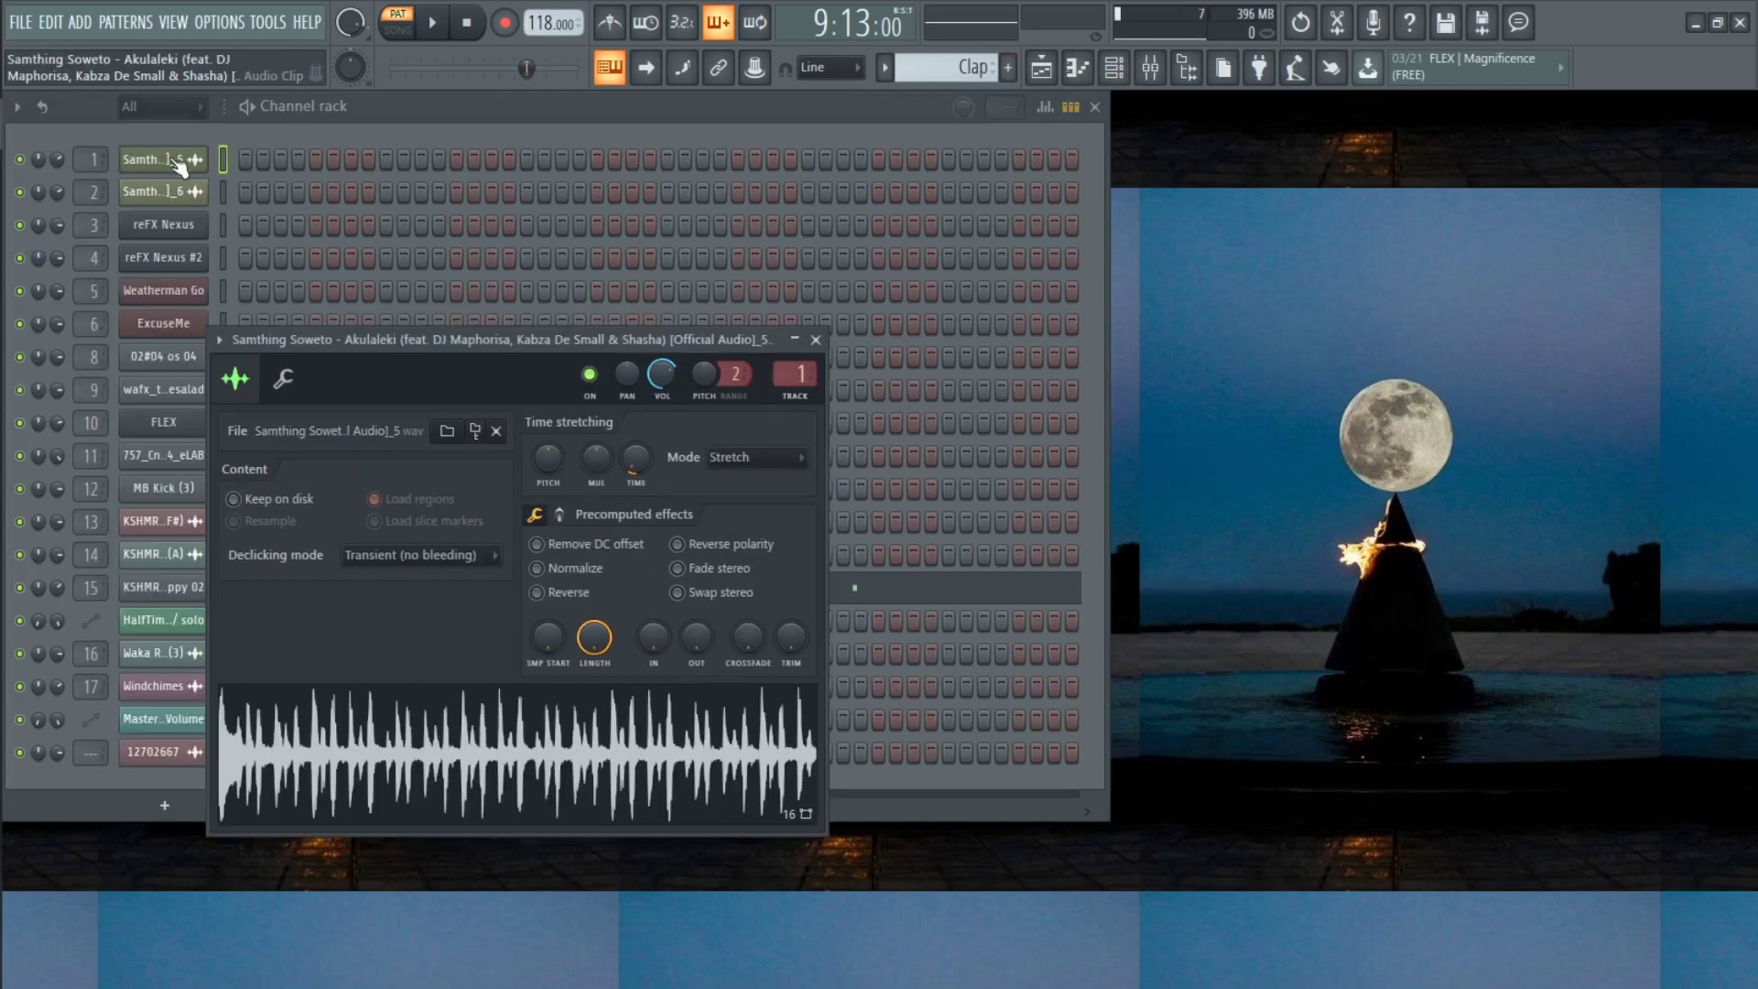
pyautogui.click(352, 723)
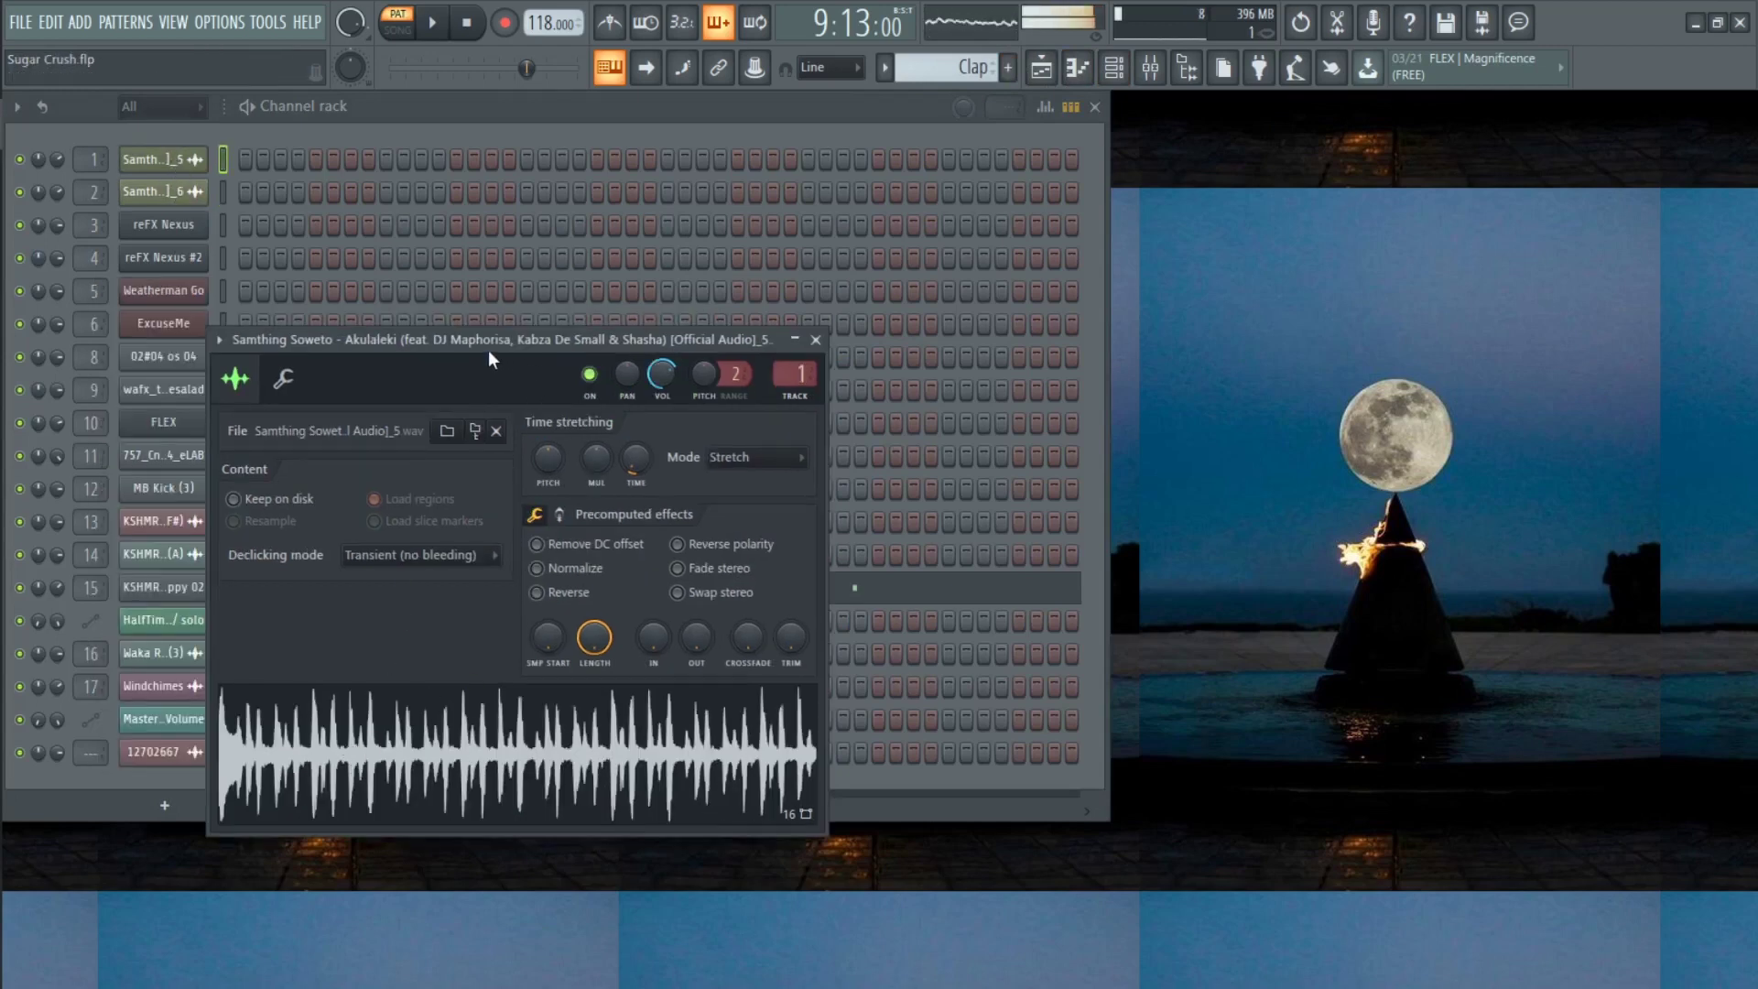
pyautogui.moveTo(487, 350); pyautogui.dragTo(559, 332)
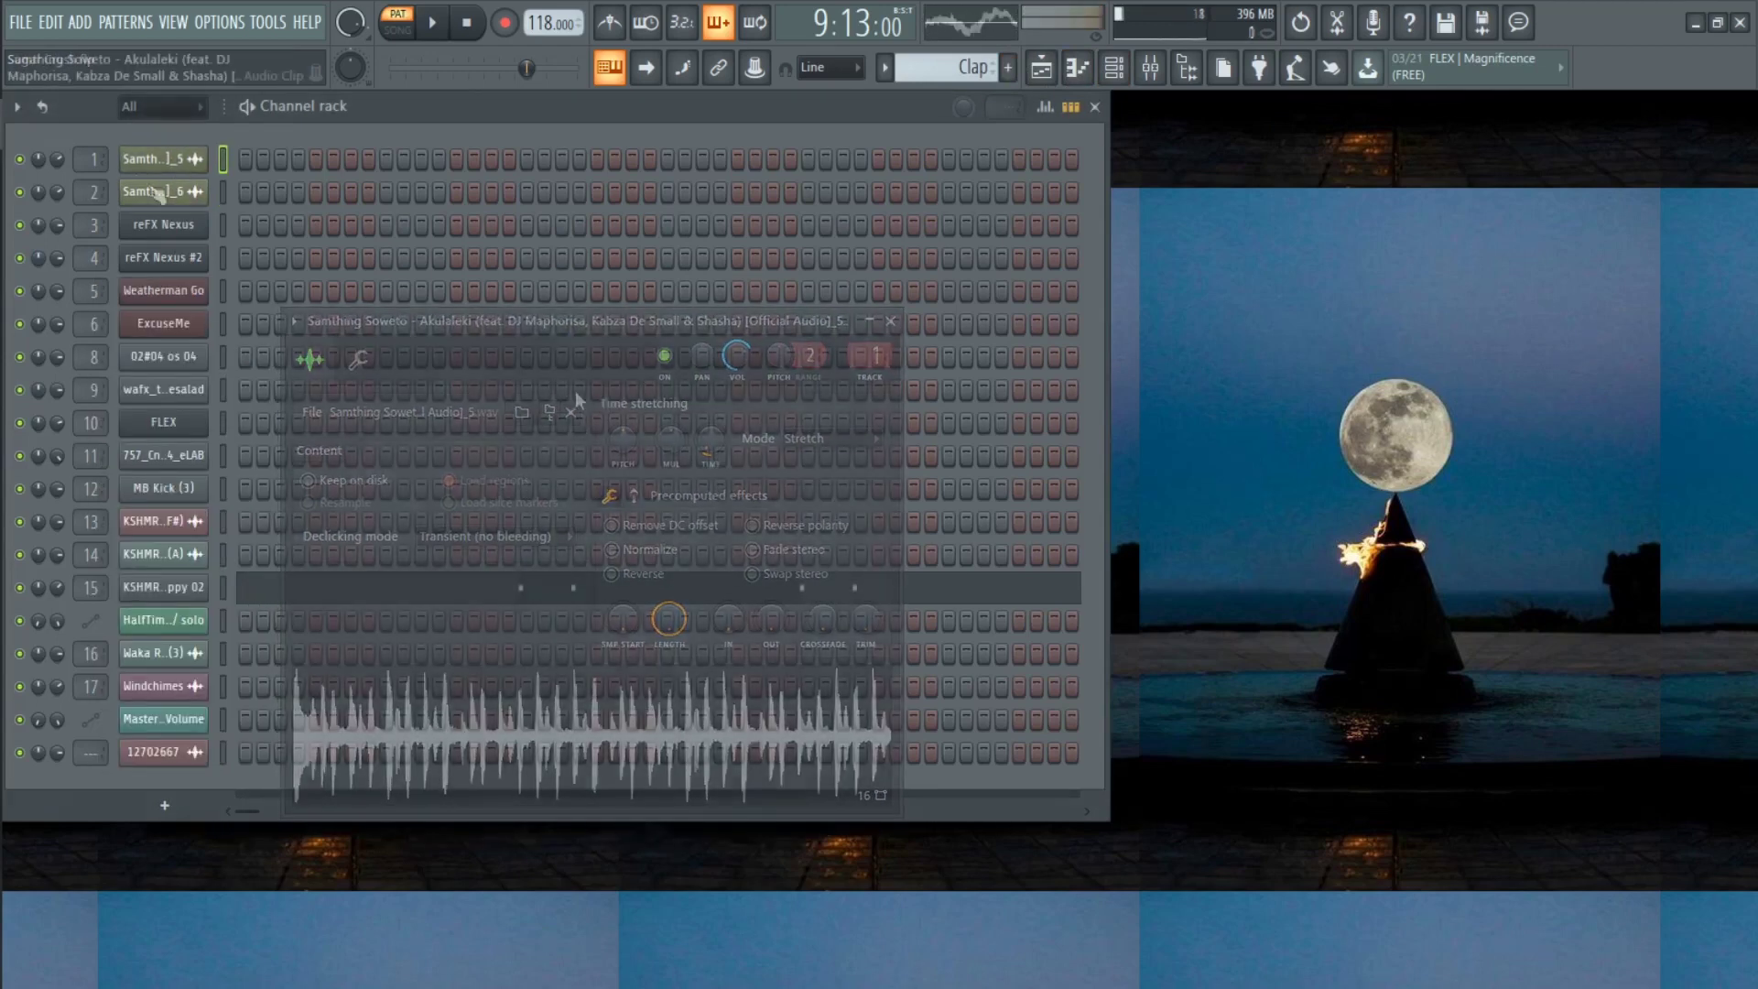
# Open the sample settings of the channel 2 Samthing Soweto audio clip and inspect its time-stretching pitch
pyautogui.click(160, 192)
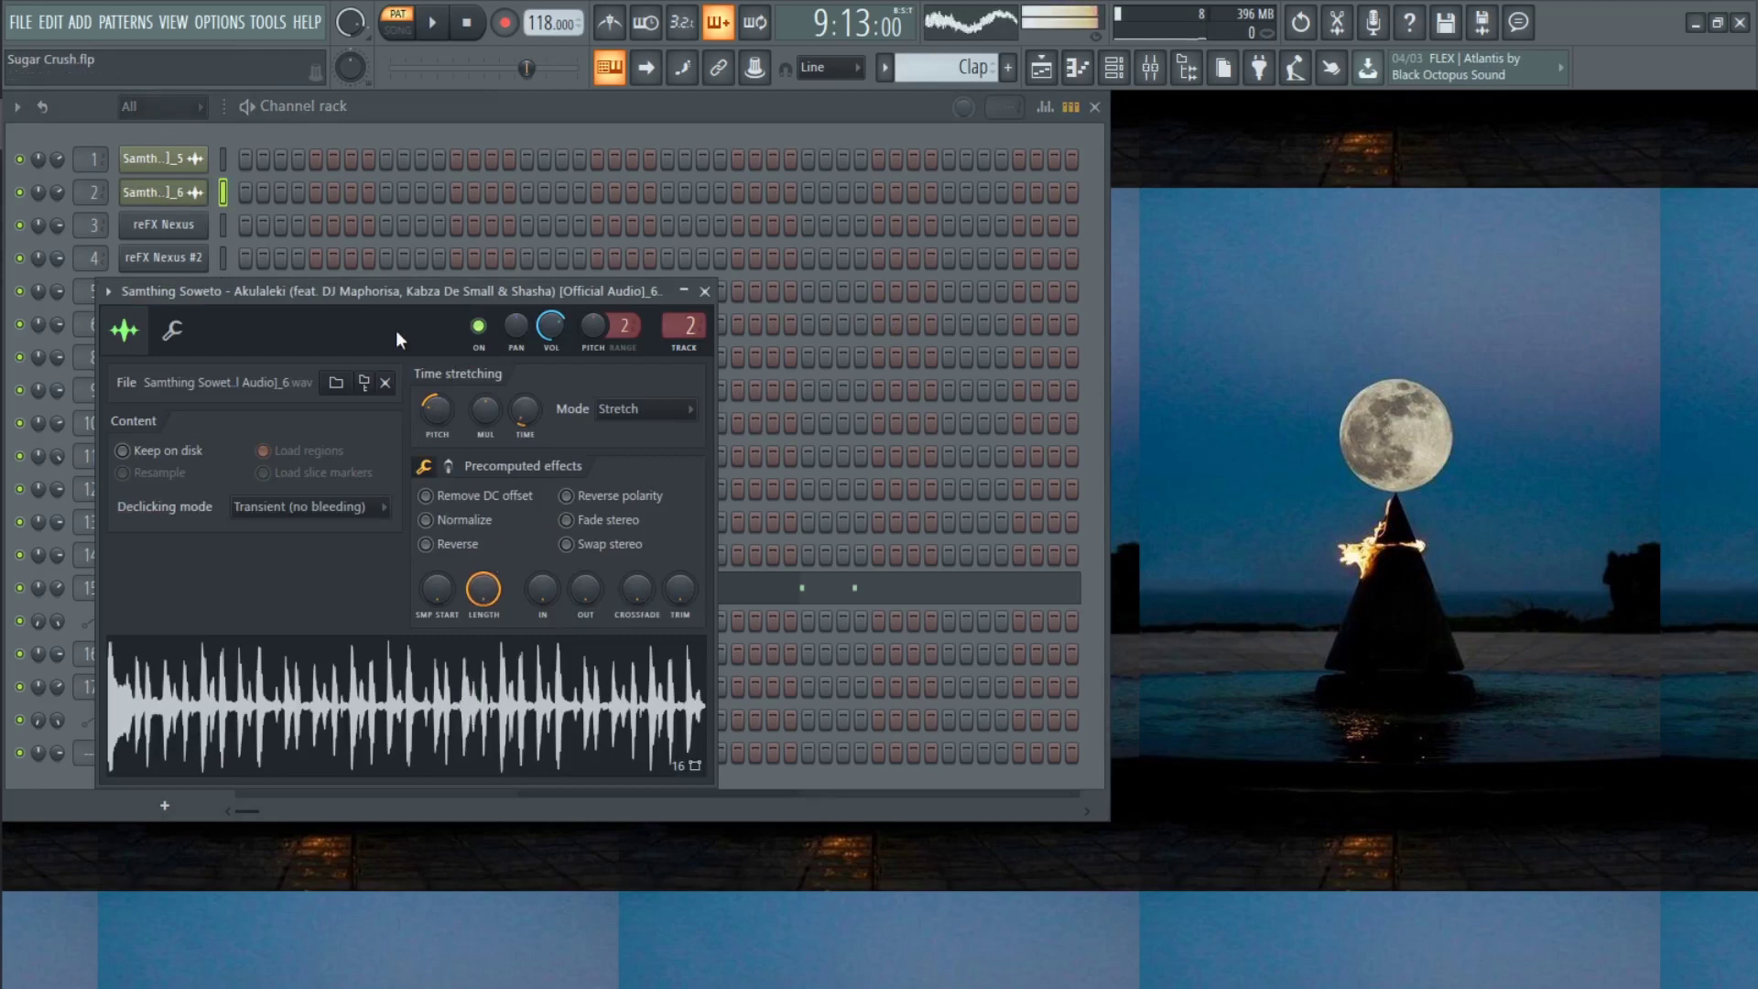
pyautogui.moveTo(332, 295); pyautogui.dragTo(597, 326)
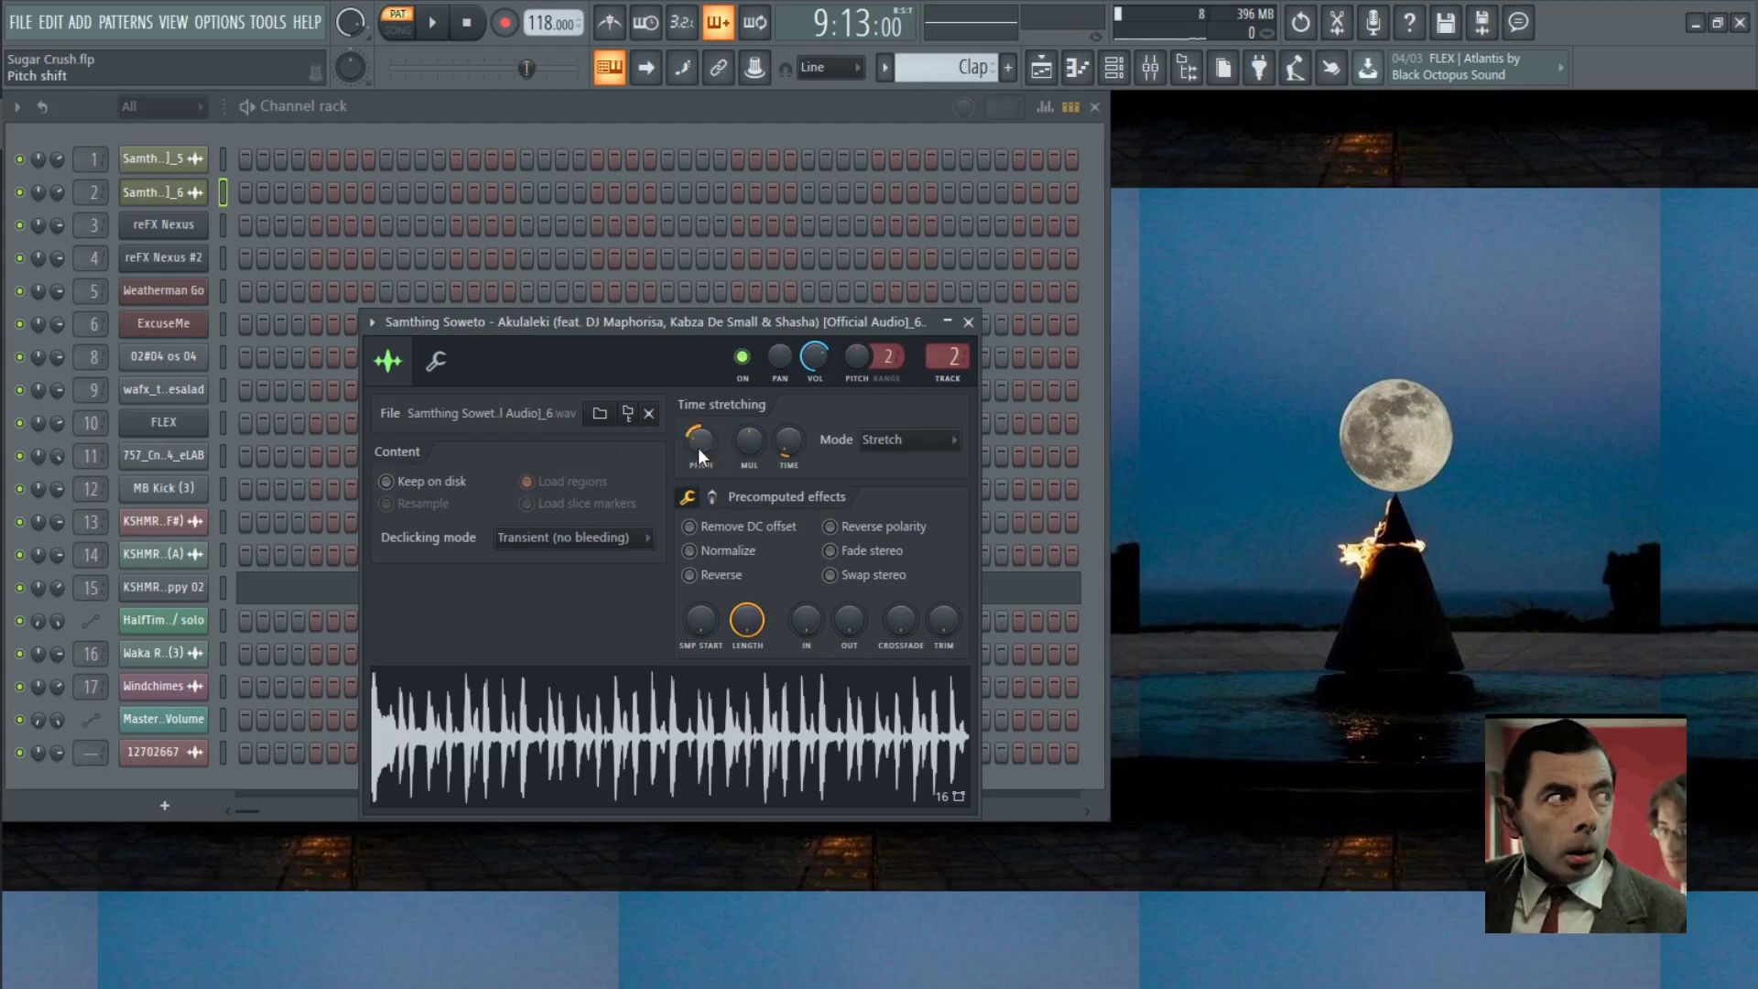
pyautogui.moveTo(693, 438); pyautogui.dragTo(692, 444)
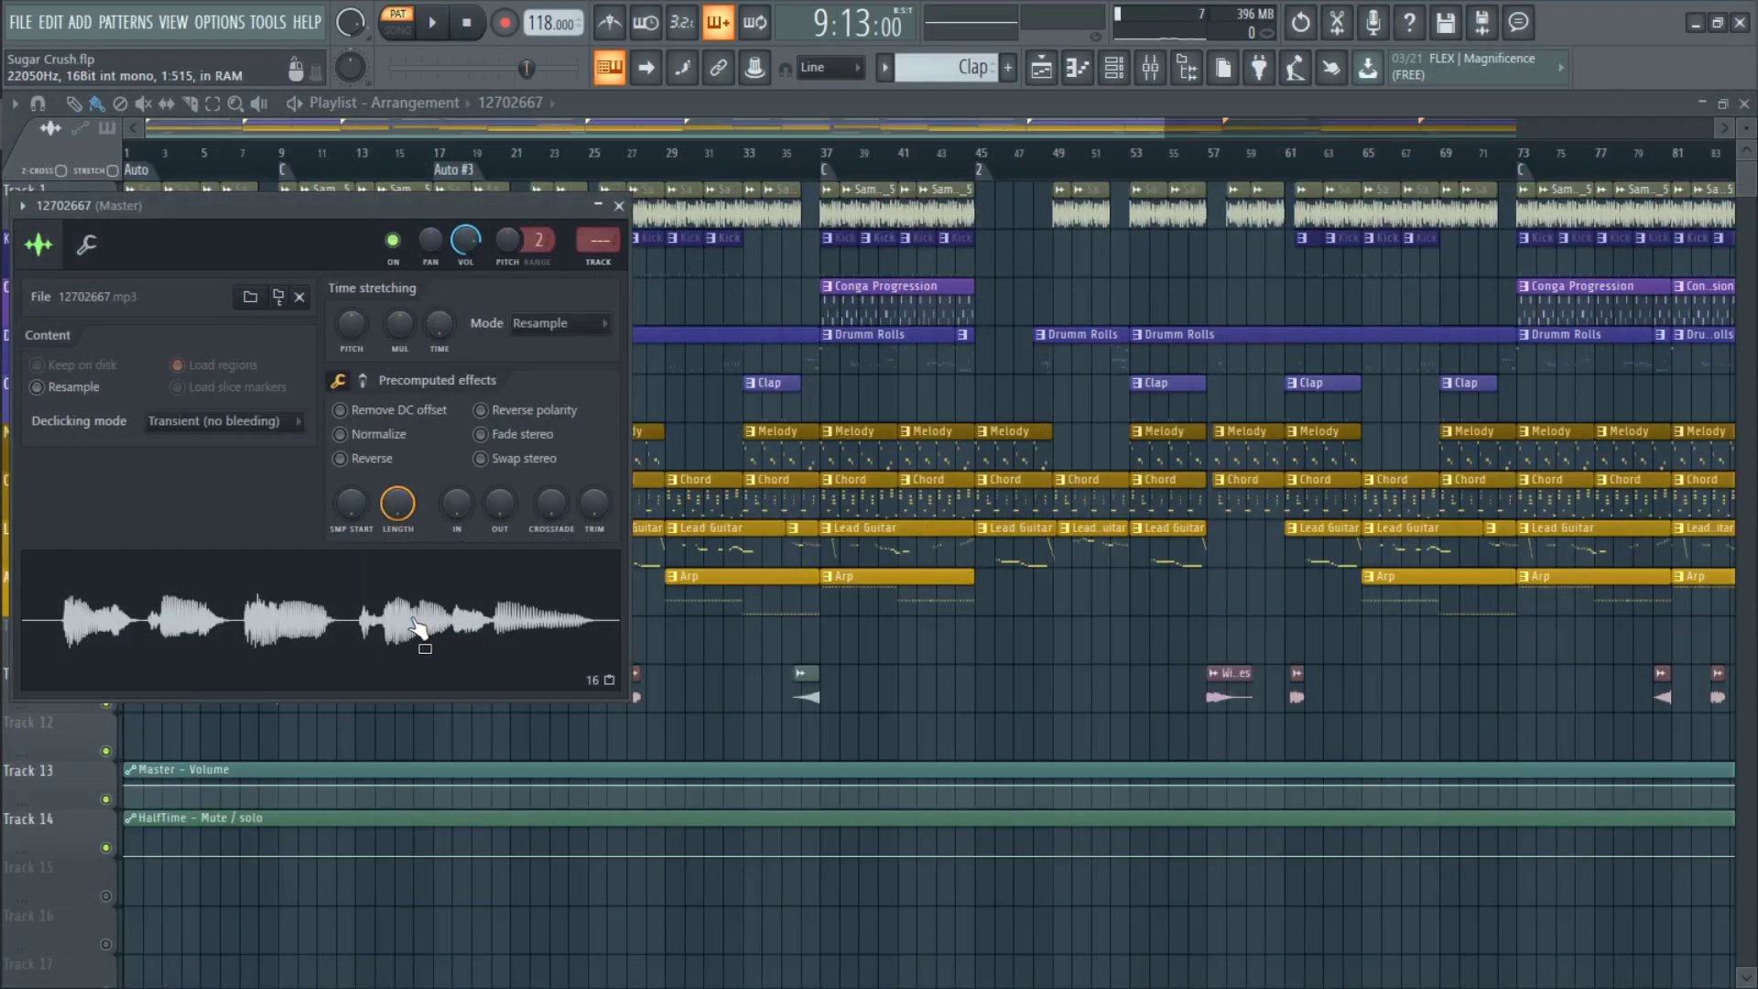
# Preview the 12702667 sample, view the settings of the KSHMR Reverse Synth 07 clip on Track 11, and close both sample windows
pyautogui.click(417, 628)
pyautogui.click(620, 207)
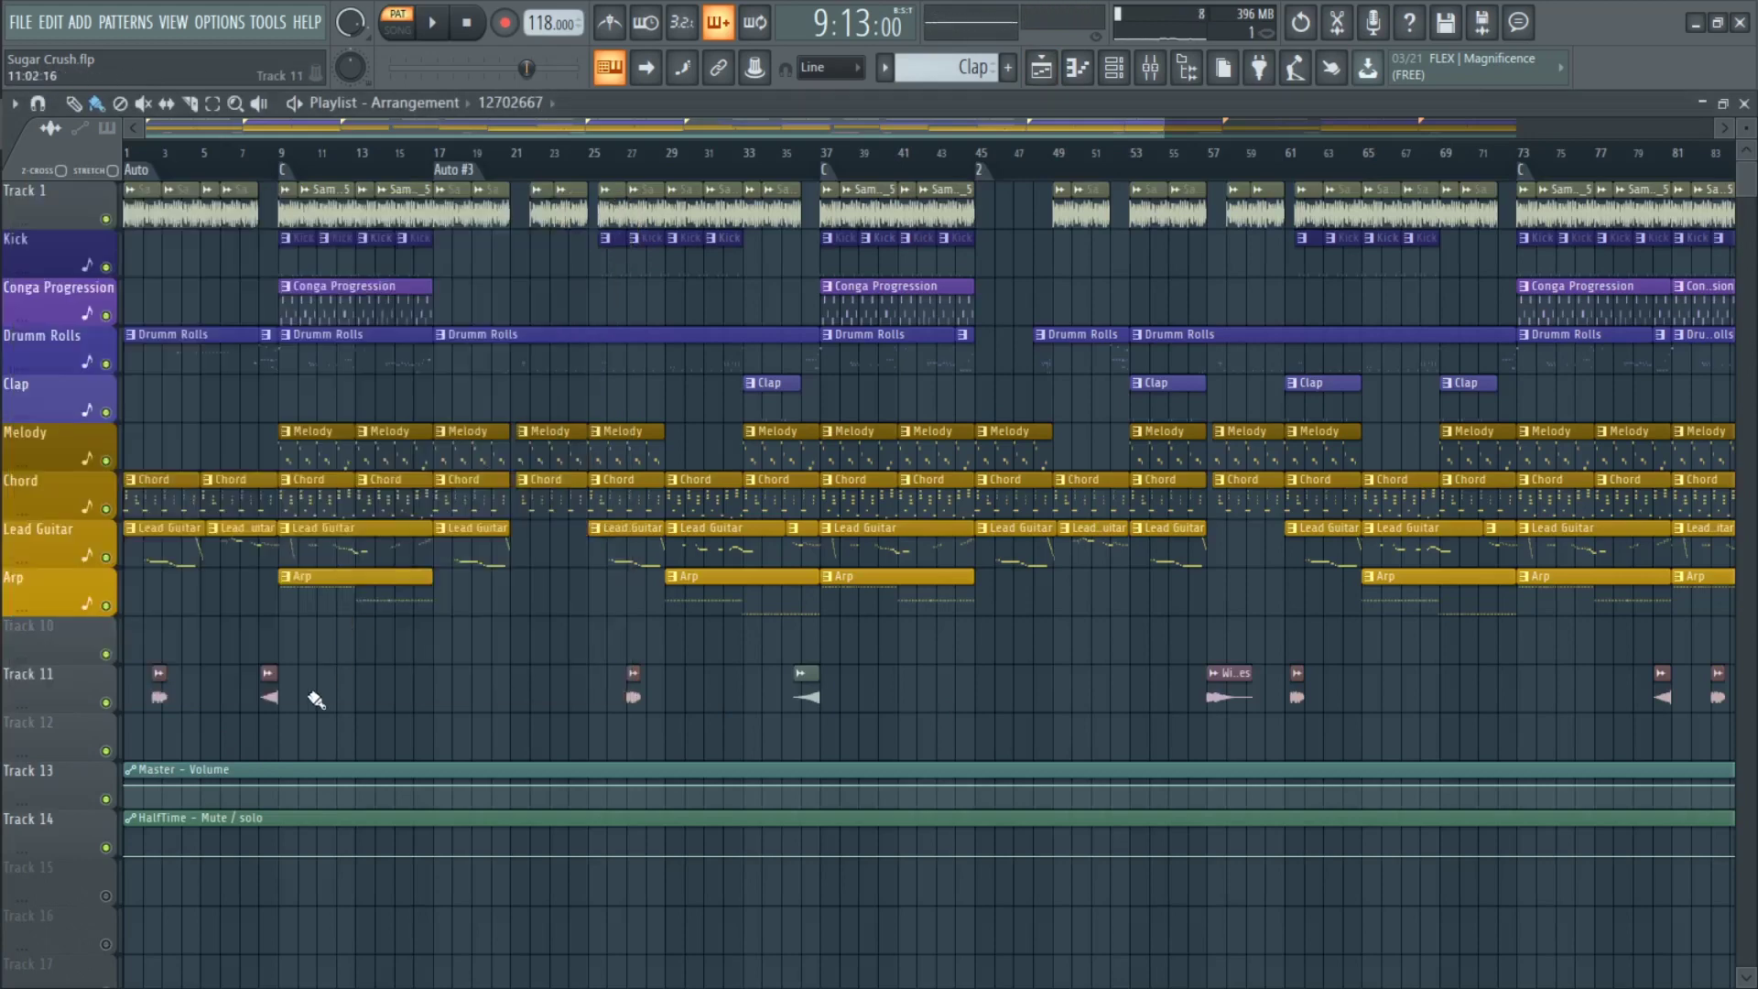
pyautogui.doubleClick(268, 701)
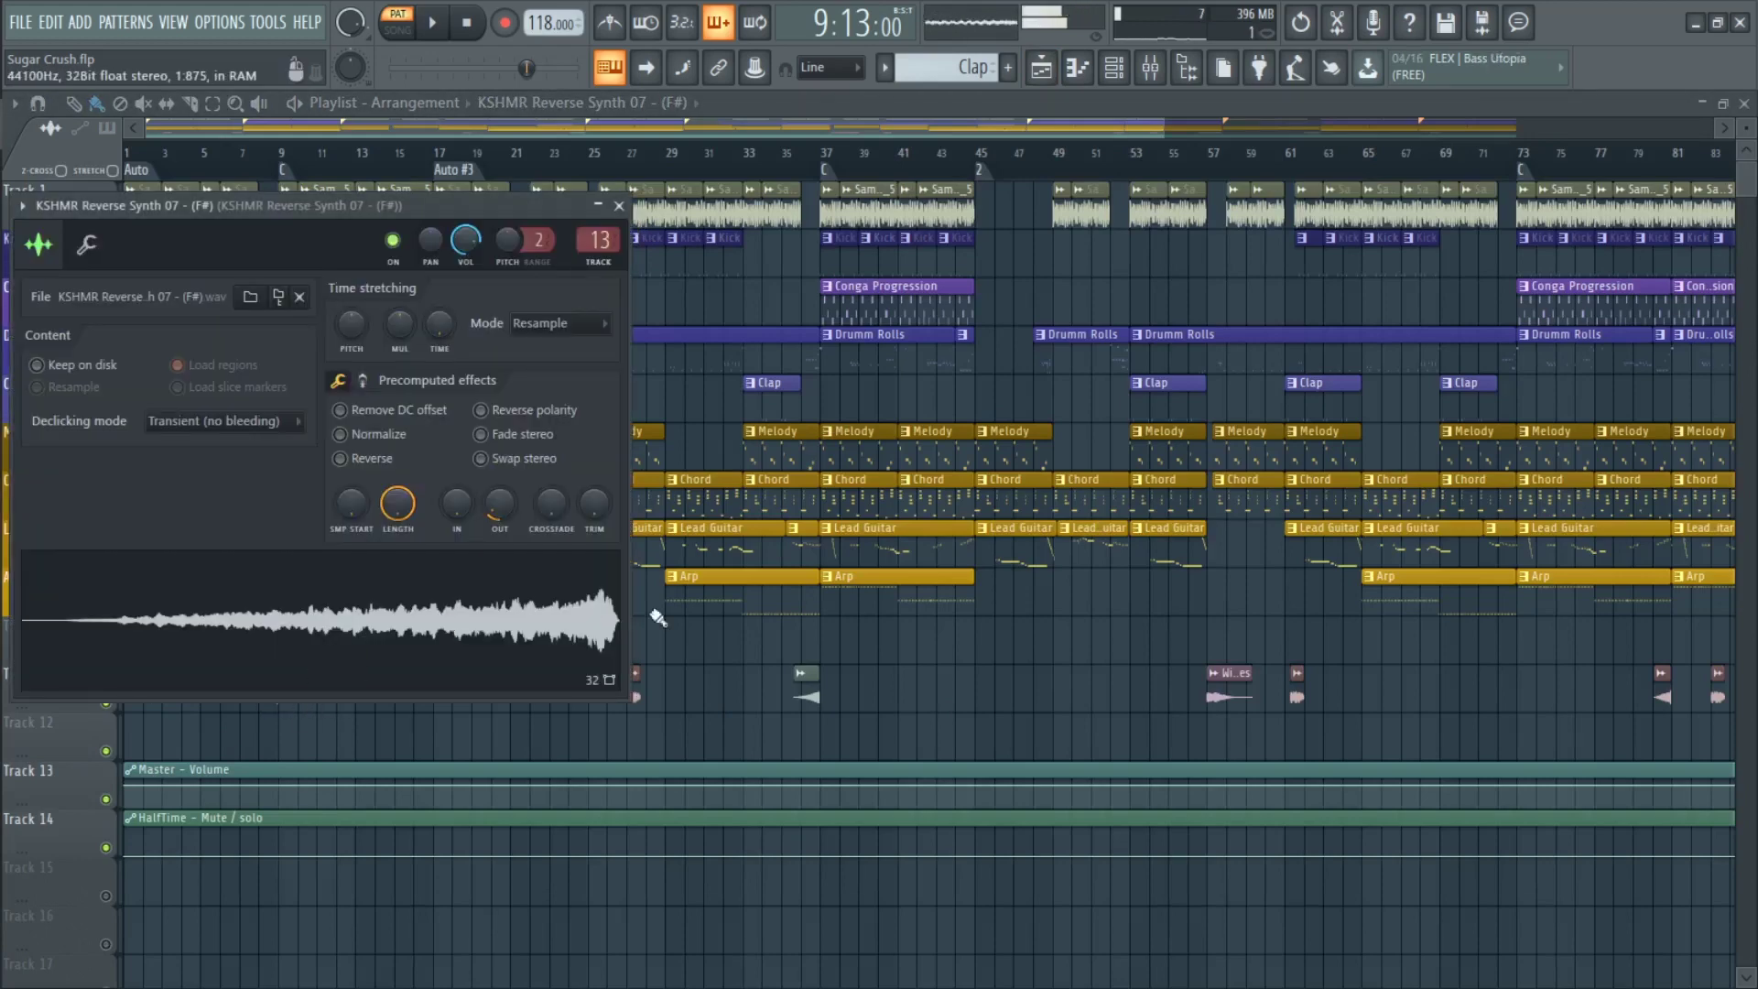
pyautogui.click(620, 207)
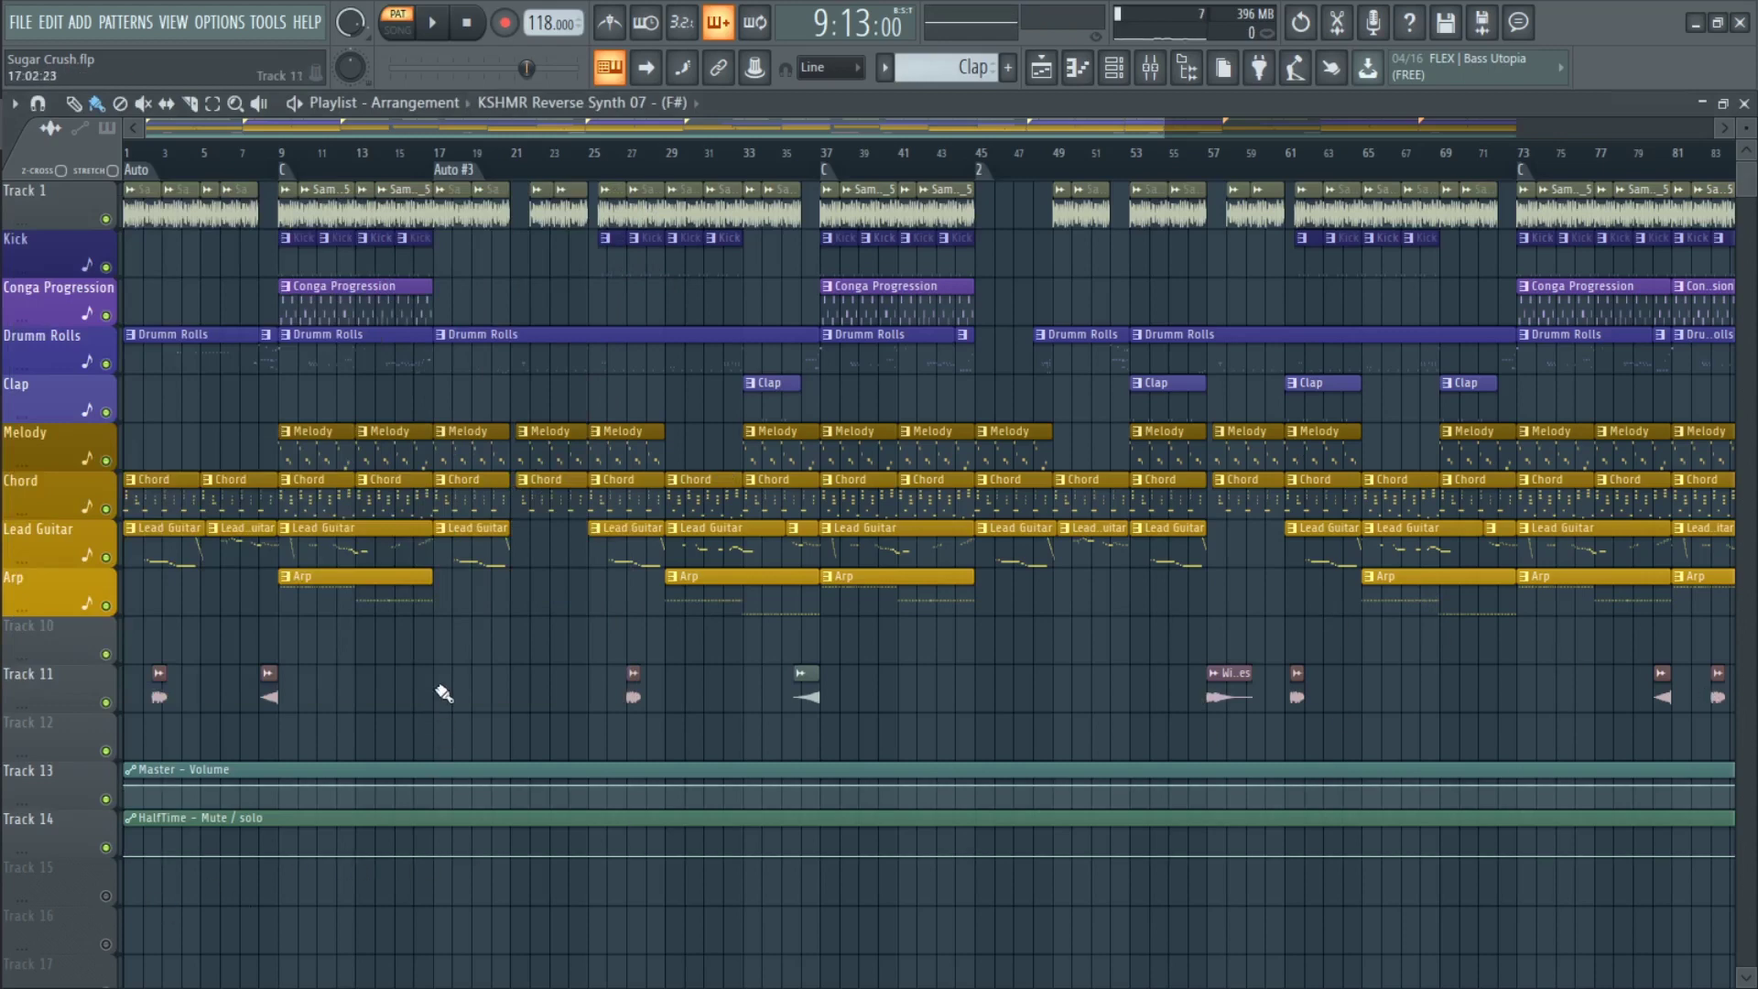
# Select bars 37 to 45 of the arrangement on the Playlist timeline
pyautogui.scroll(-3, 443, 693)
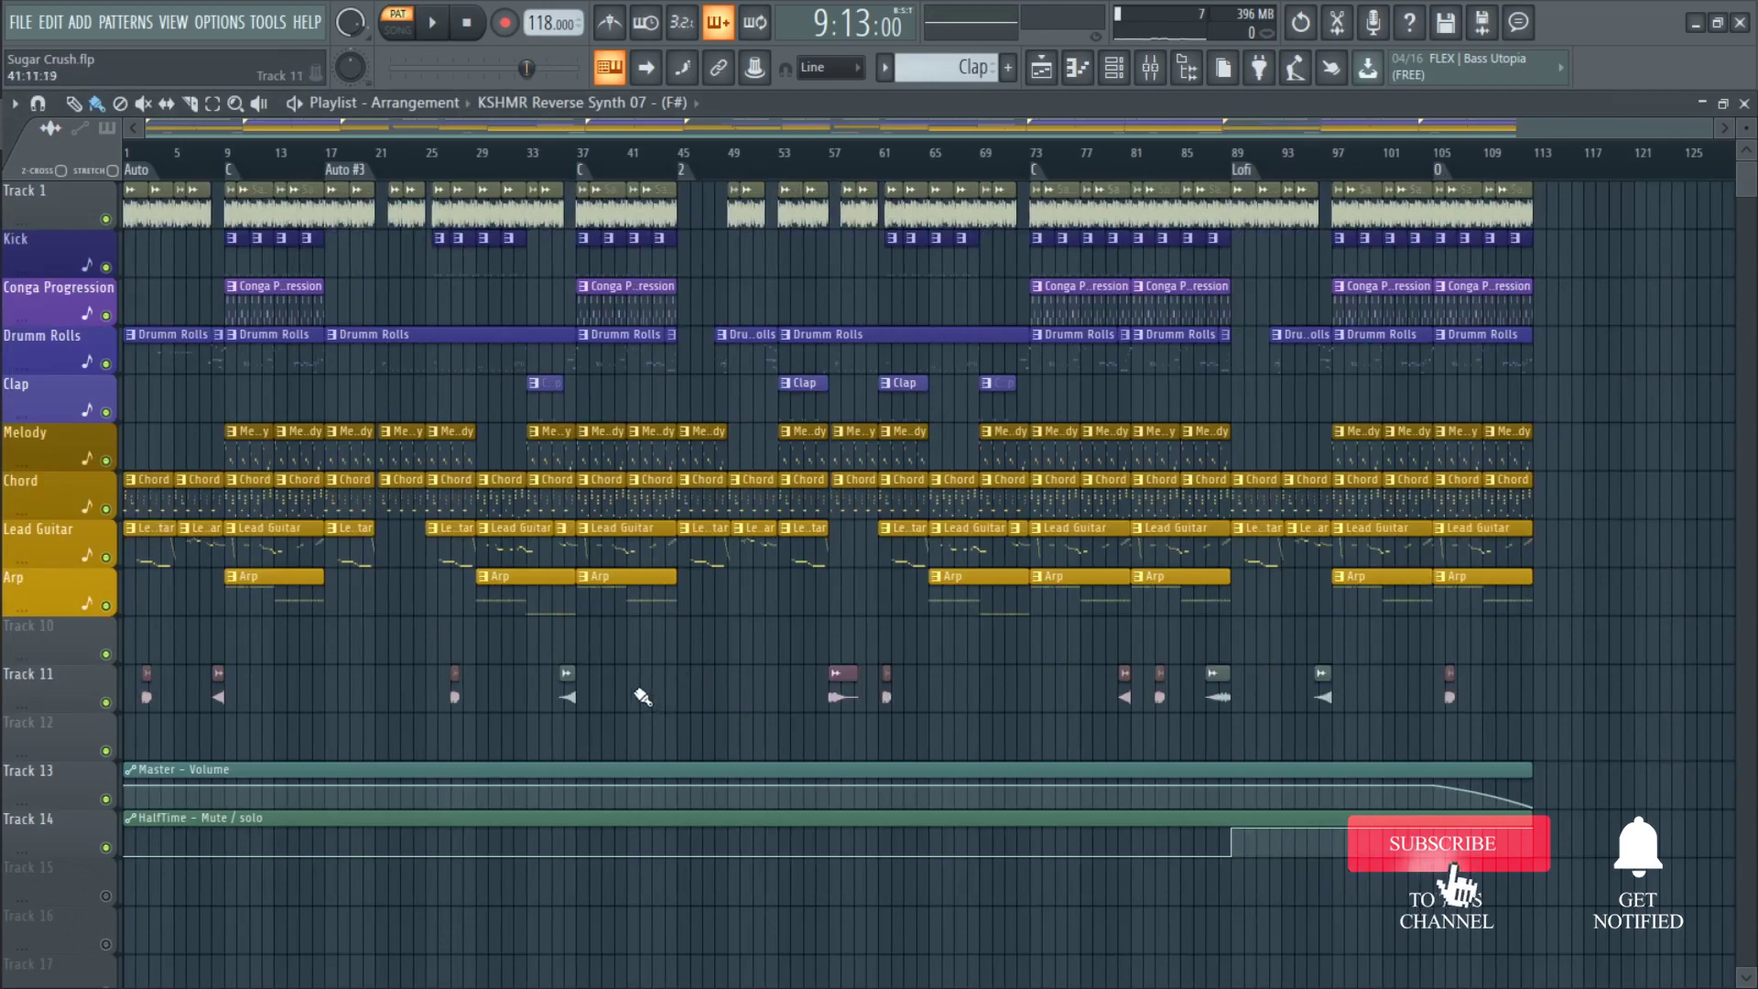
pyautogui.scroll(4, 549, 674)
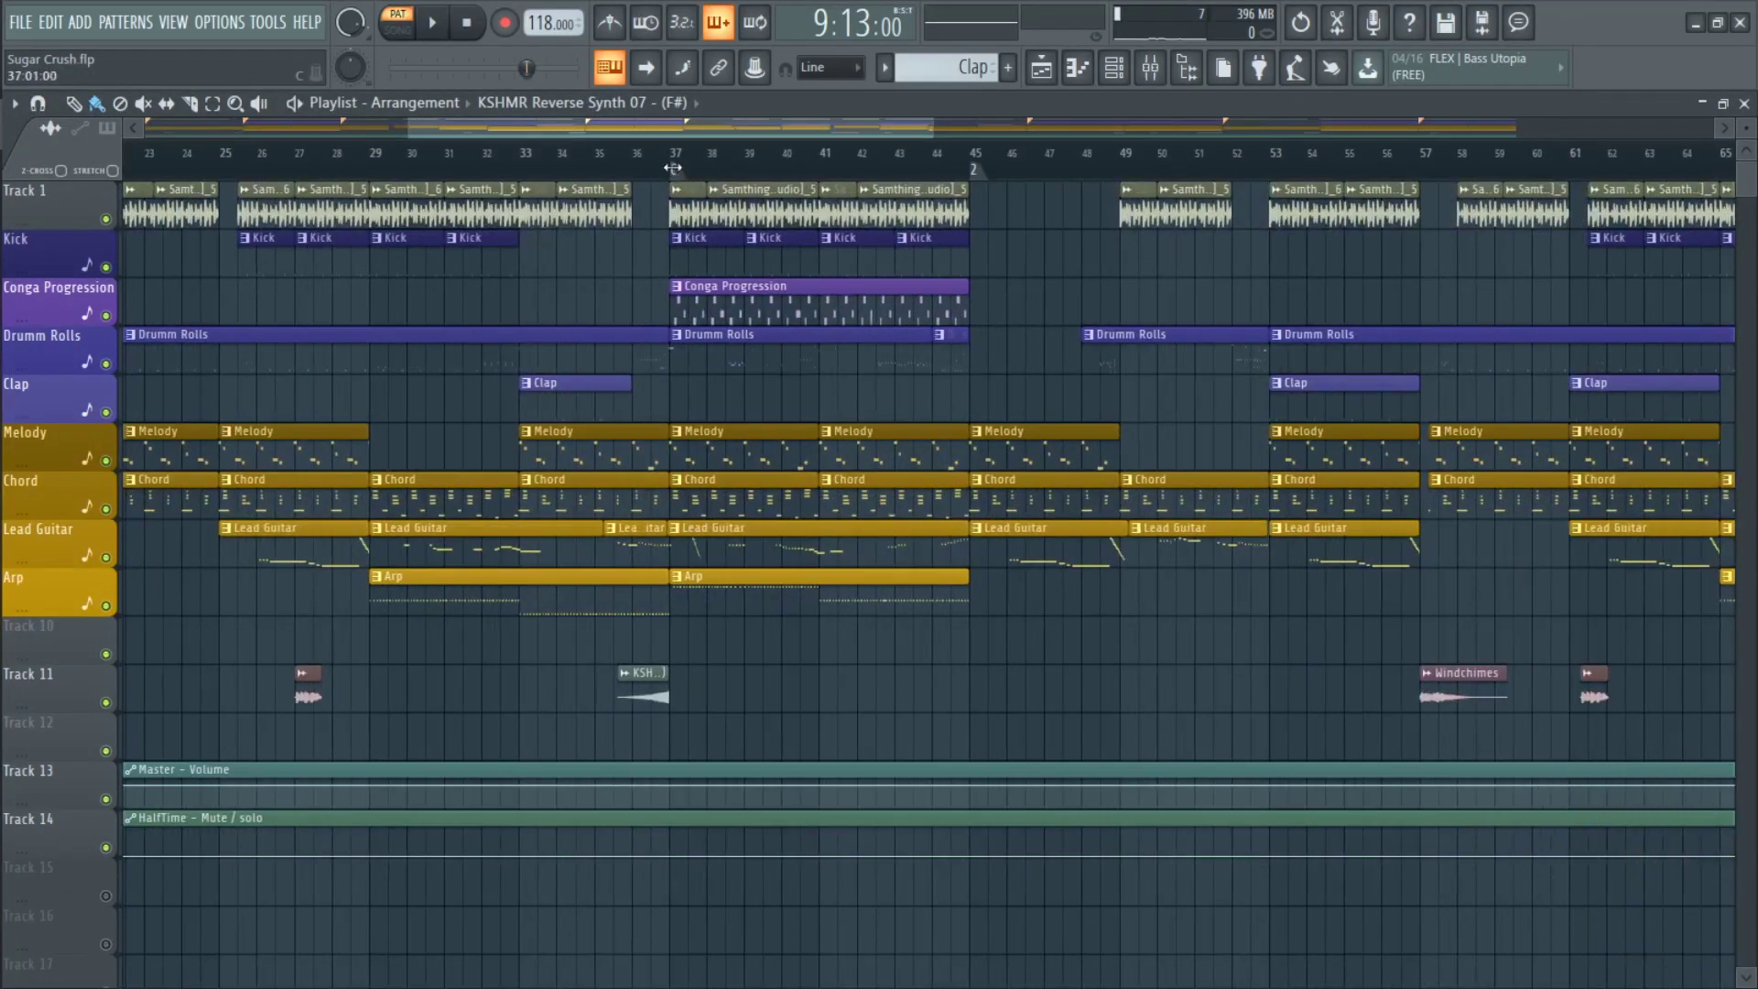
pyautogui.moveTo(673, 169); pyautogui.dragTo(972, 168)
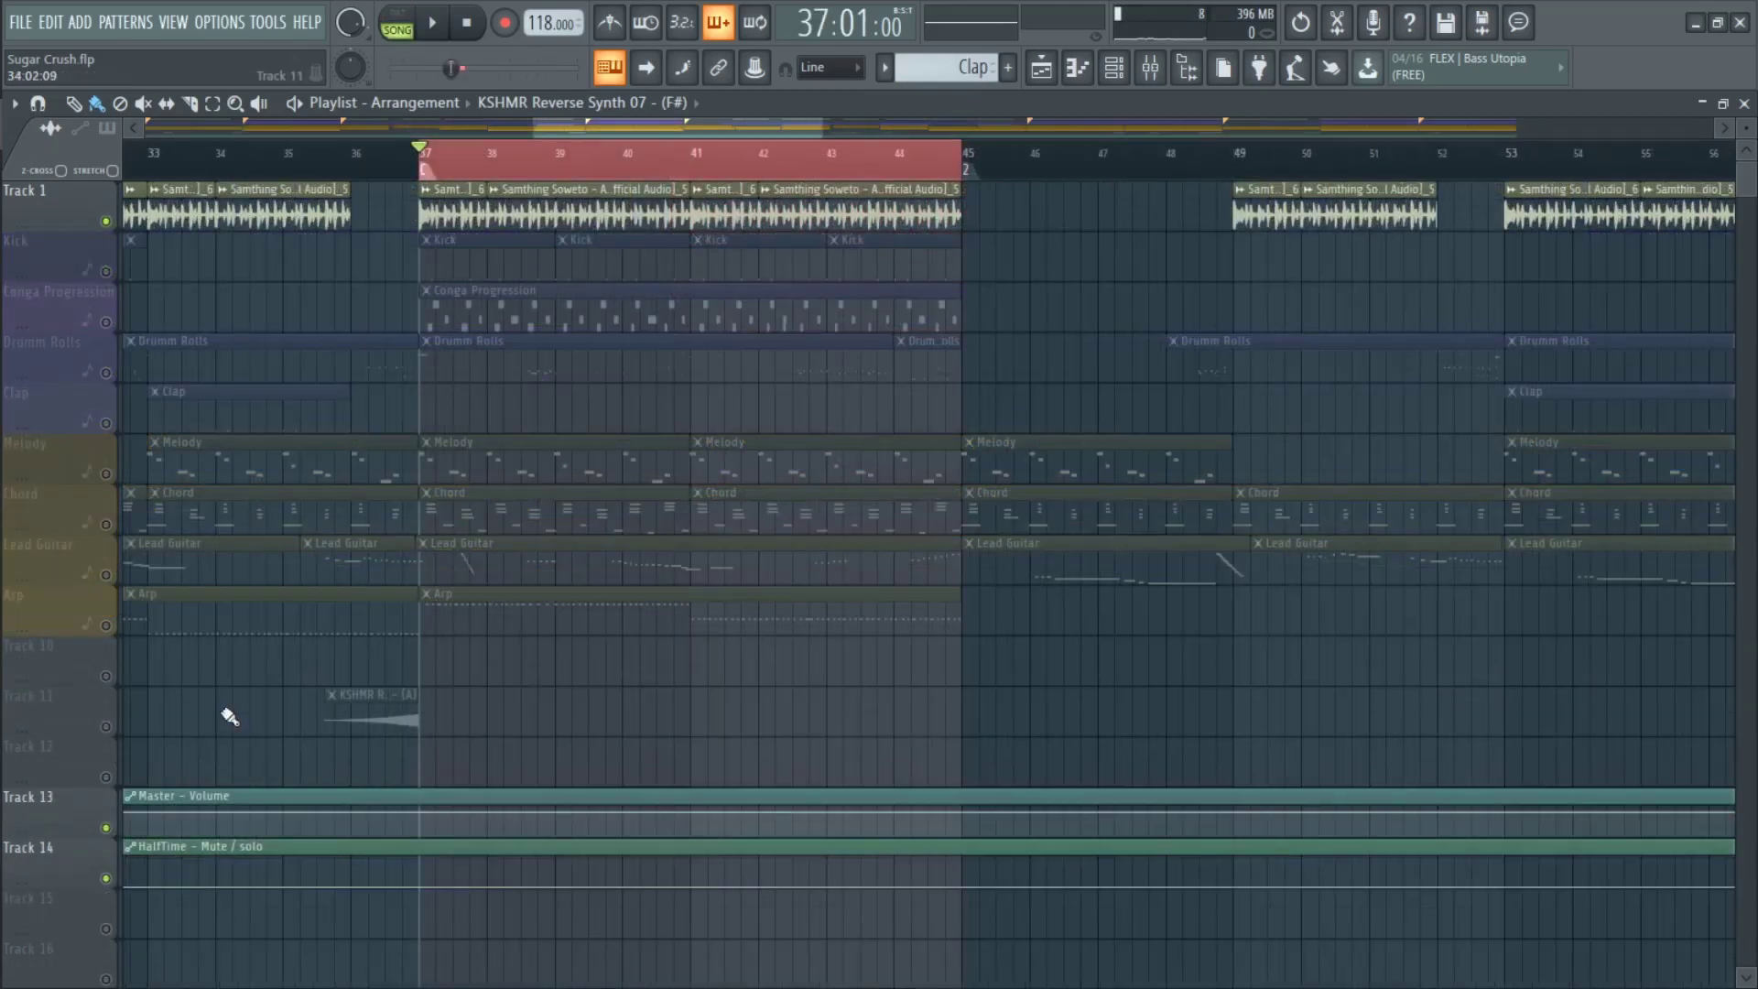
# Select the Master - Volume automation clip on Track 13 and examine the automation curves
pyautogui.scroll(-2, 230, 721)
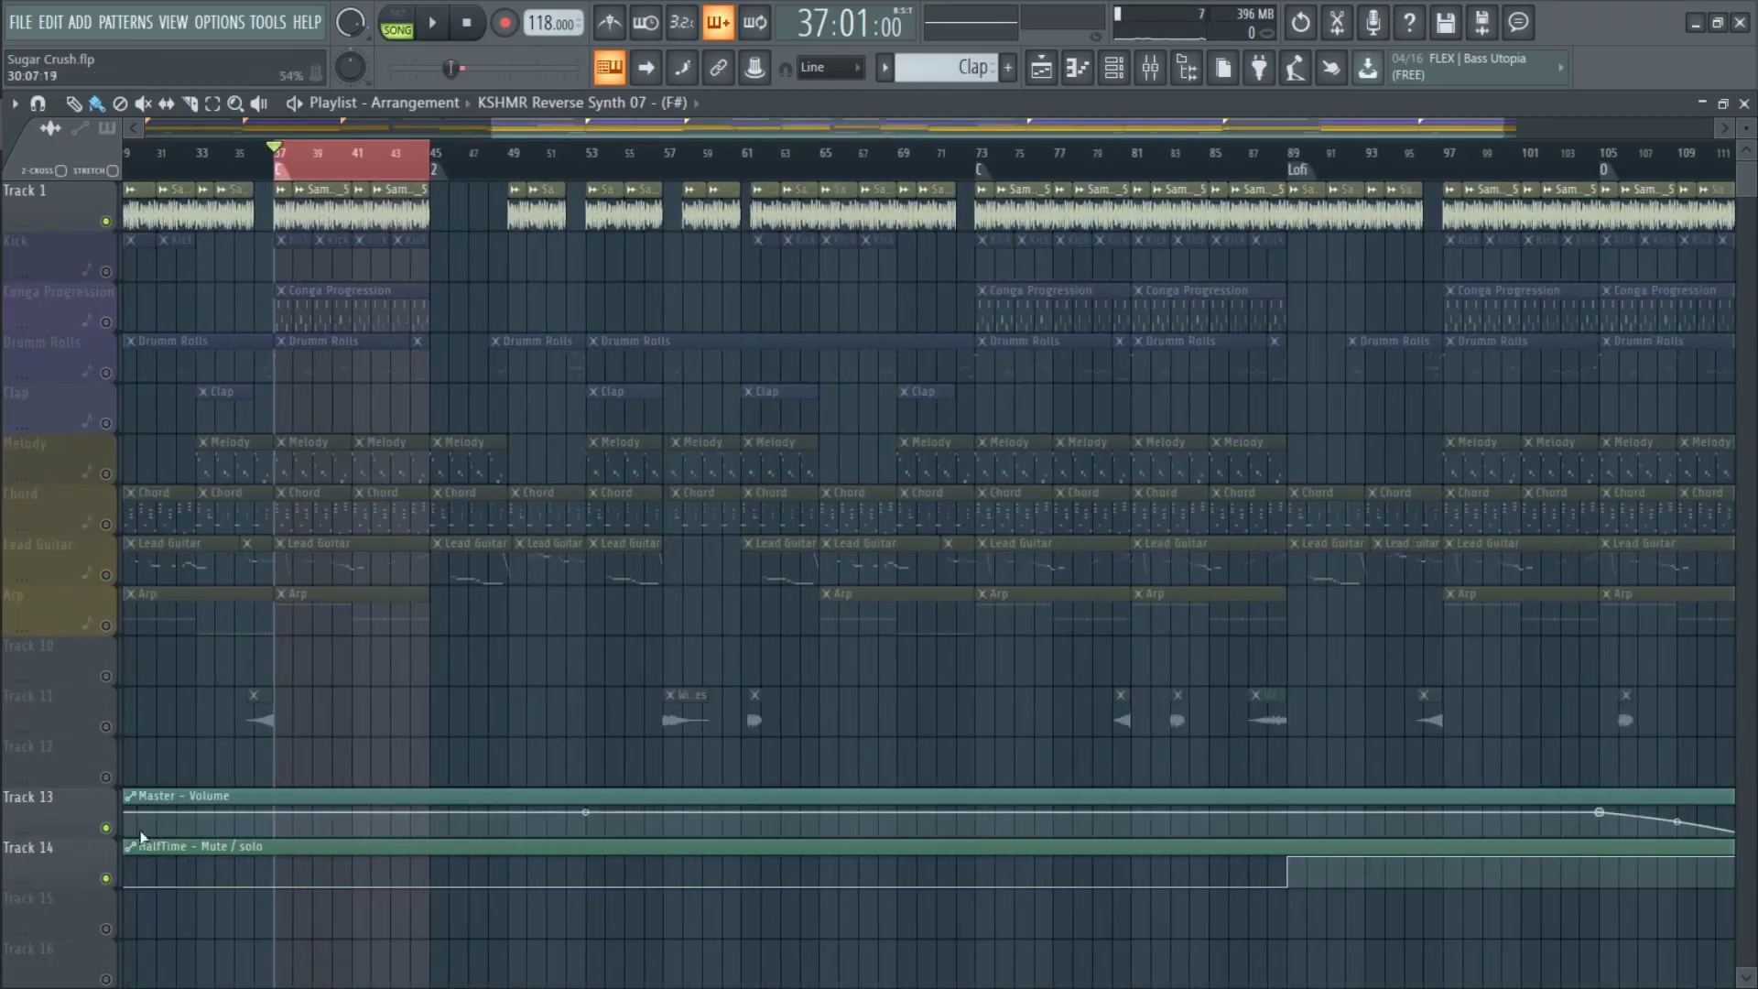
pyautogui.click(151, 799)
pyautogui.scroll(-2, 151, 798)
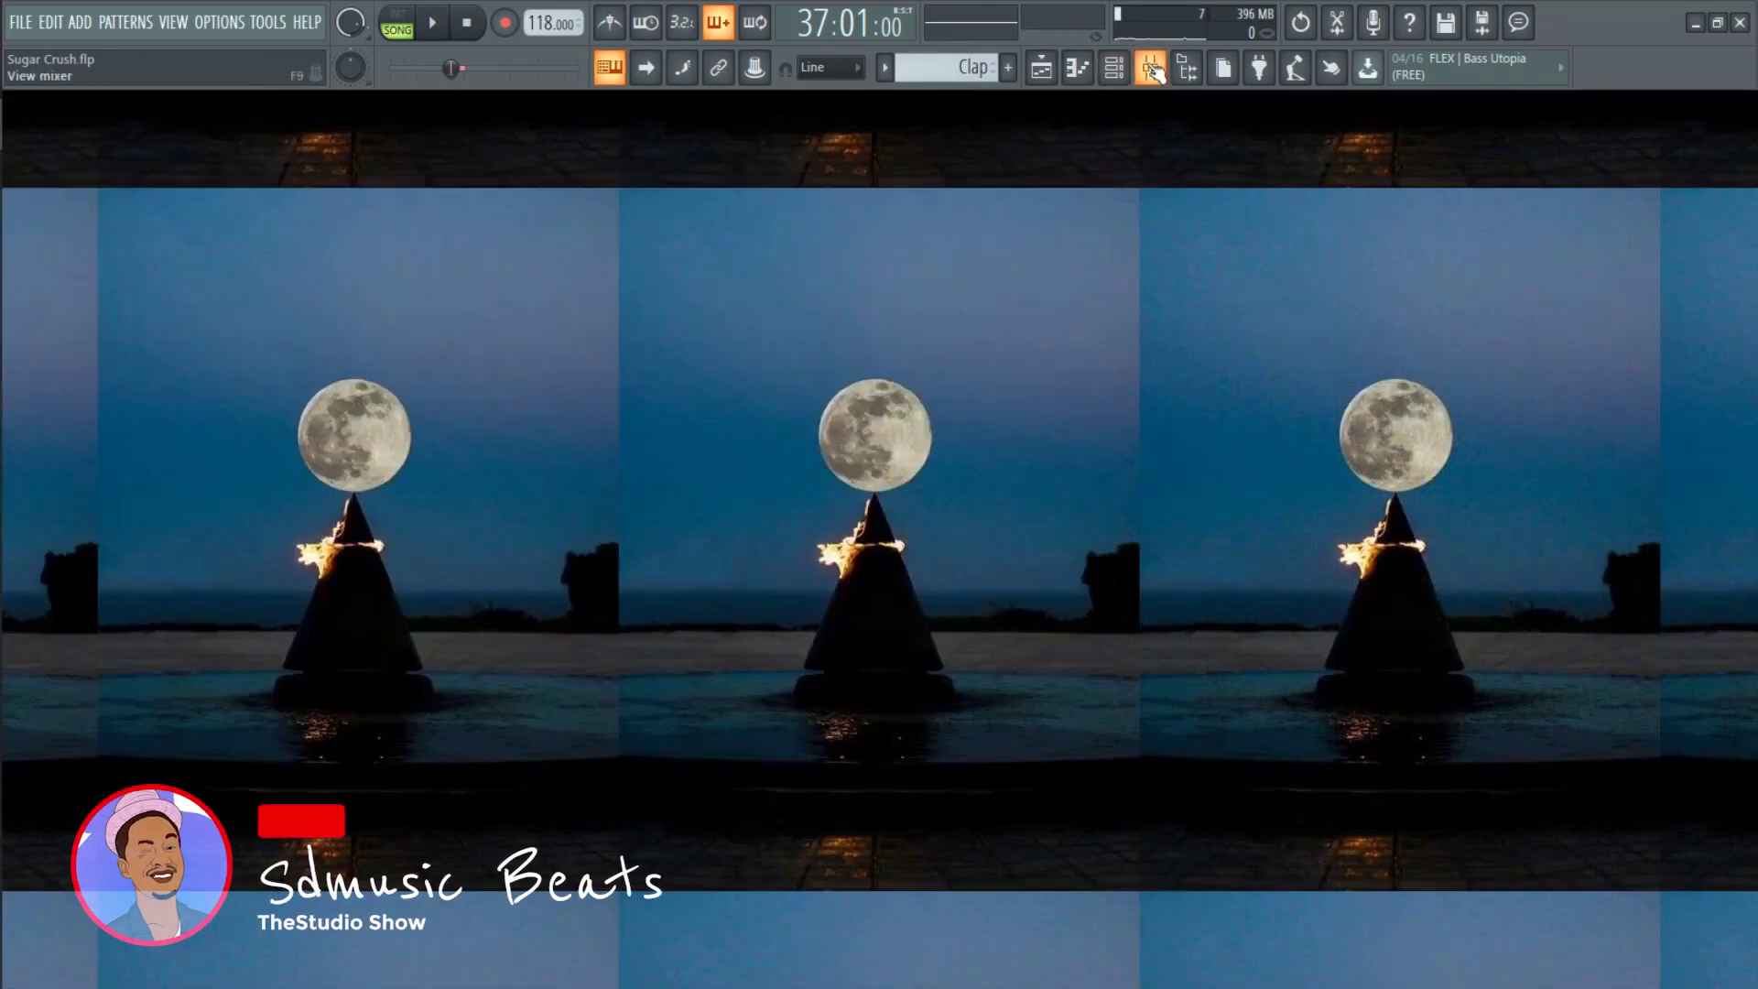
# Show the HalfTime effect on the mixer's Master track with its 4 Bars loop and the automation options for its mute switch
pyautogui.click(1152, 70)
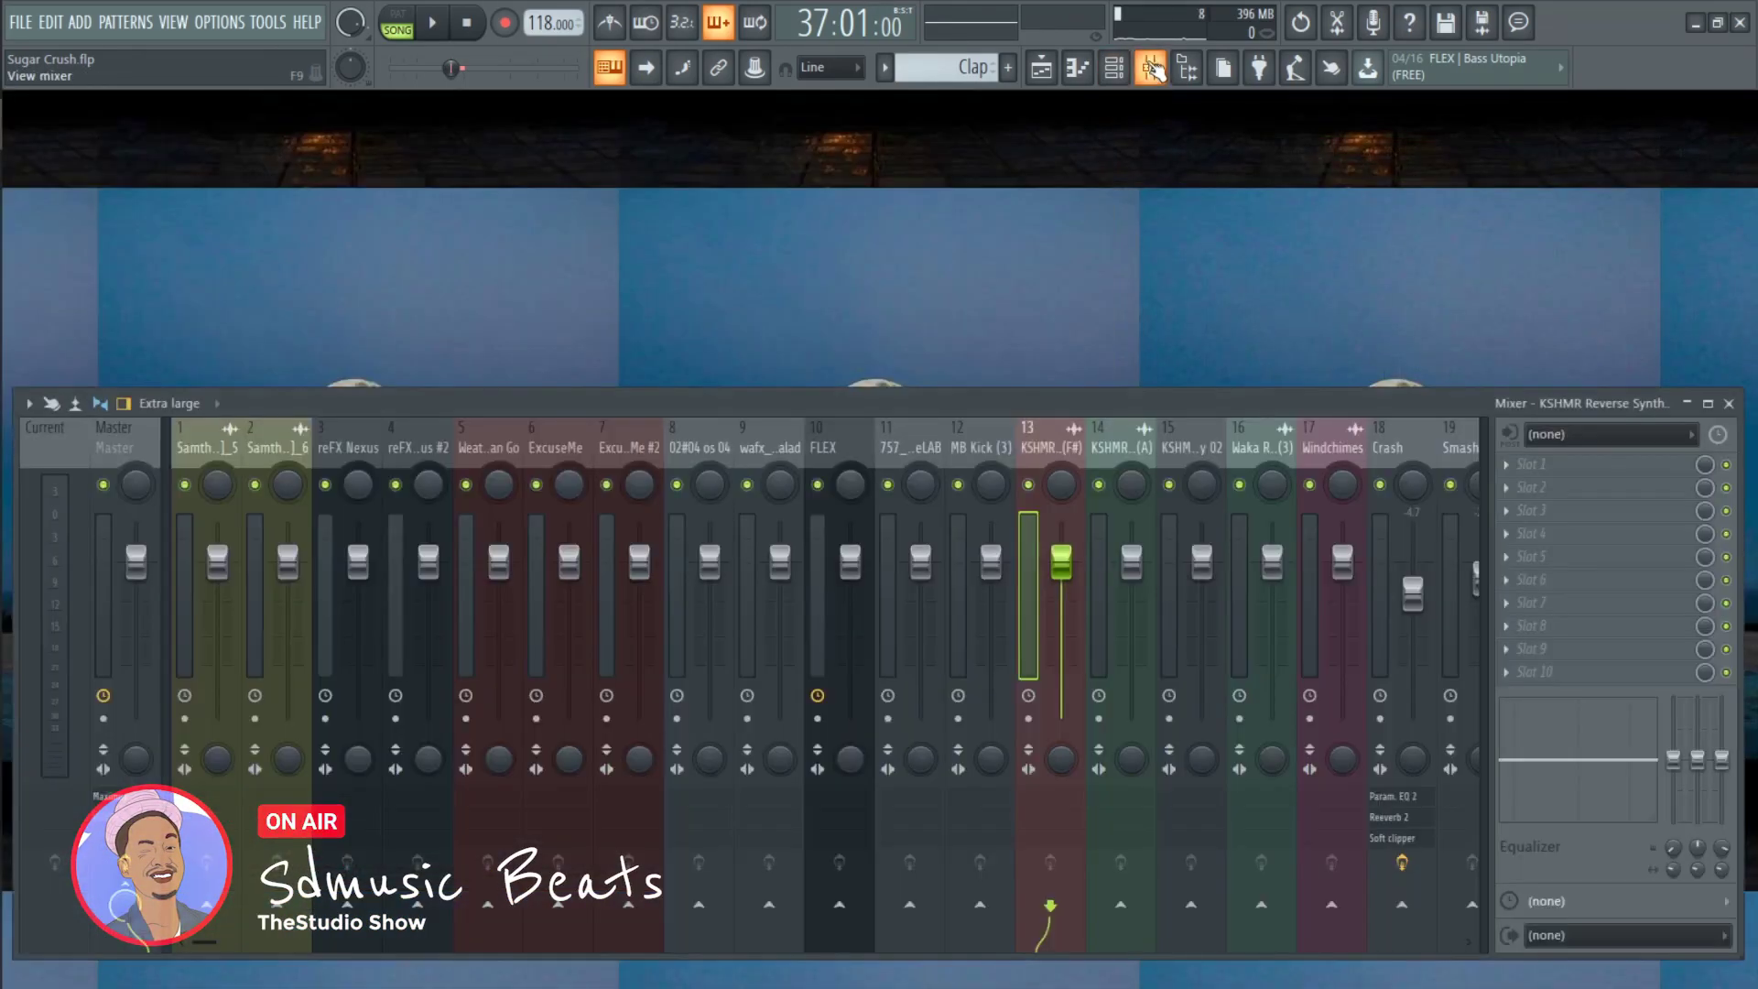
pyautogui.click(135, 562)
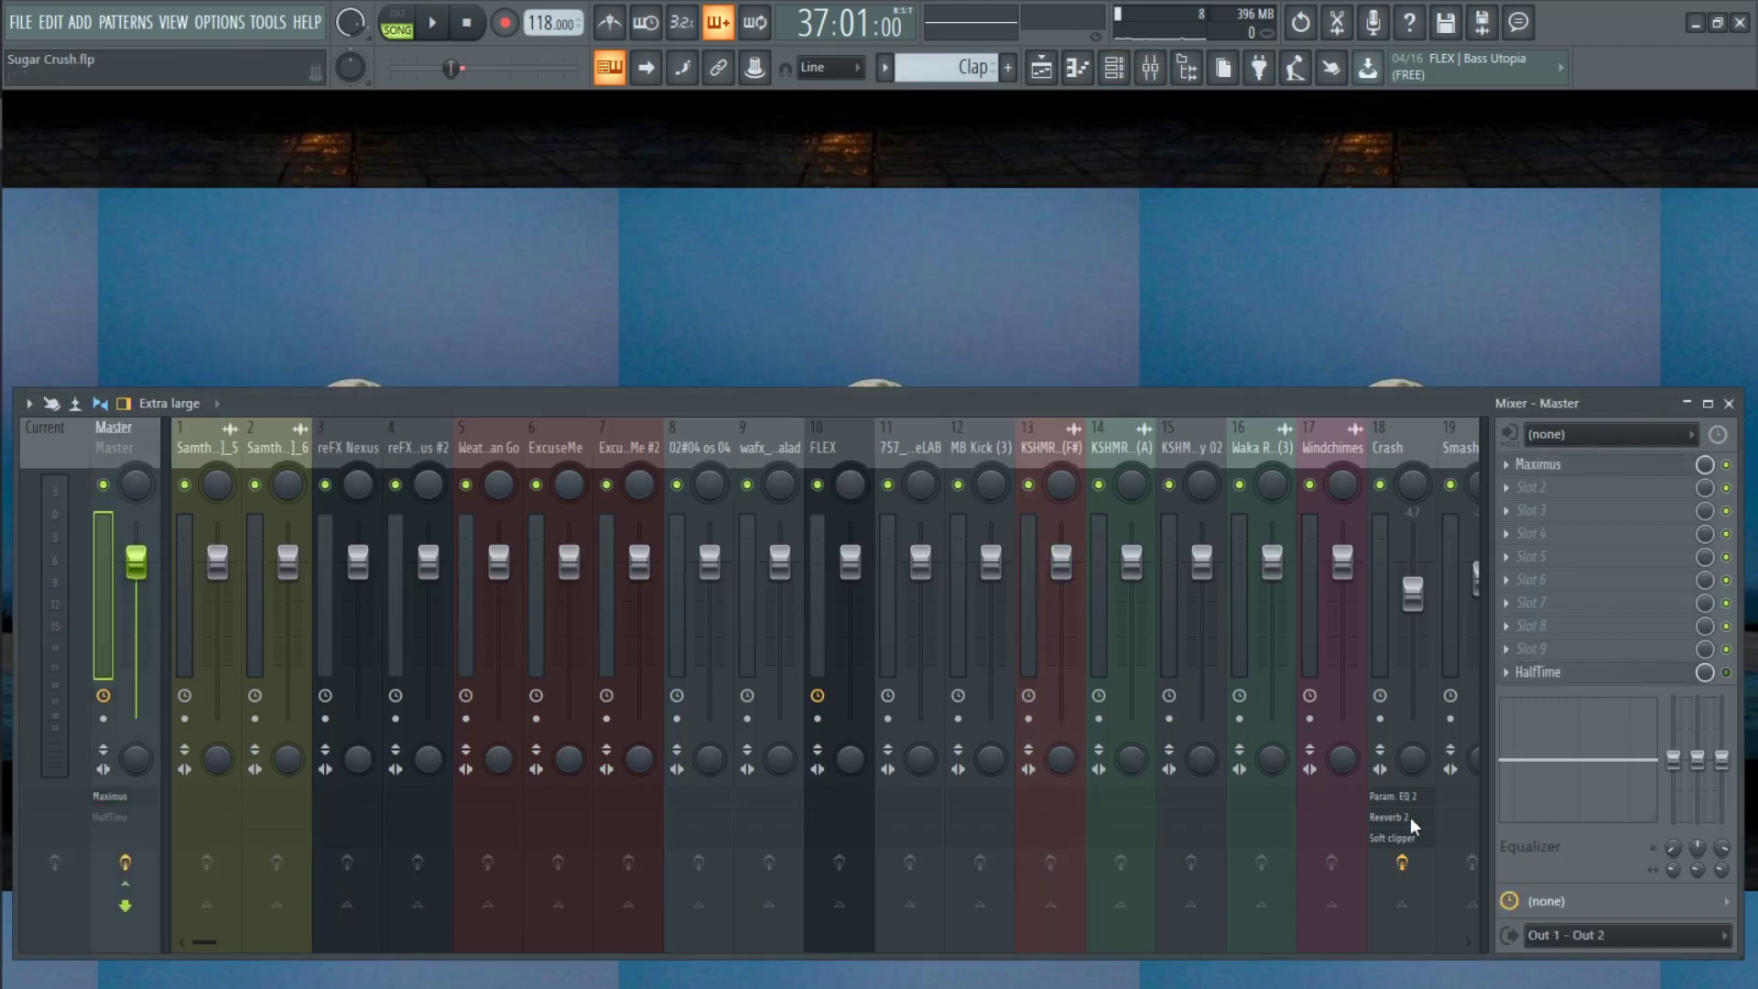
pyautogui.click(1609, 676)
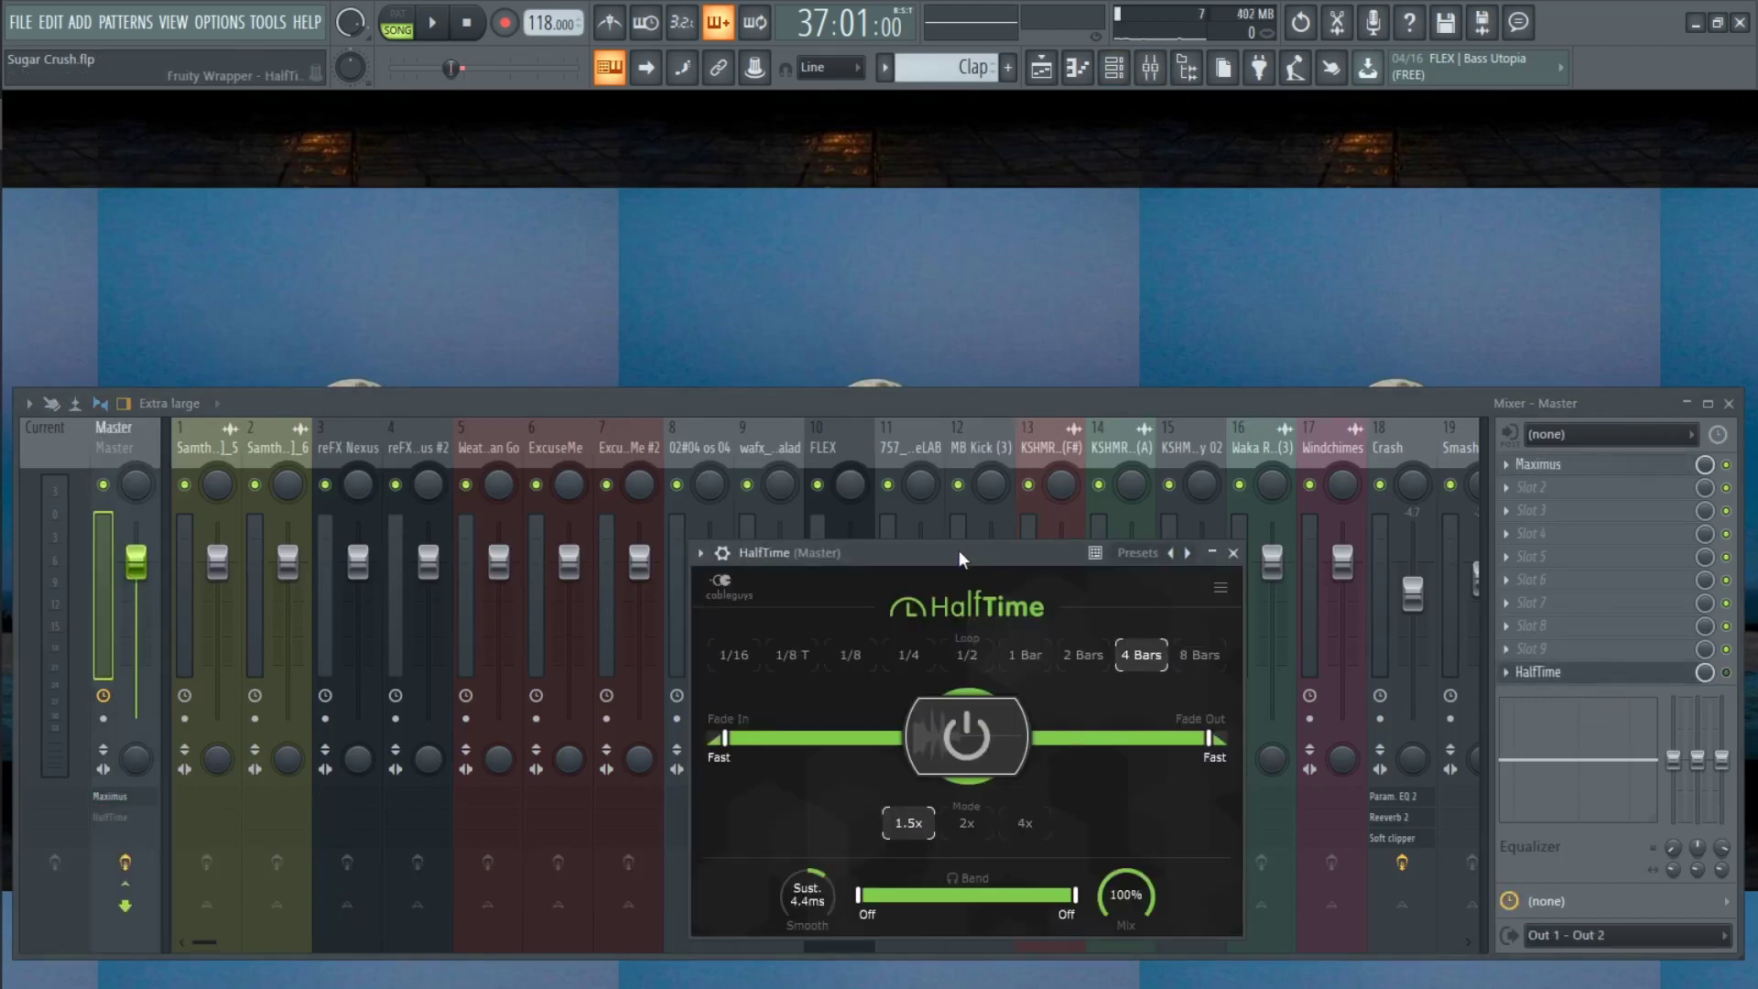
pyautogui.click(1141, 644)
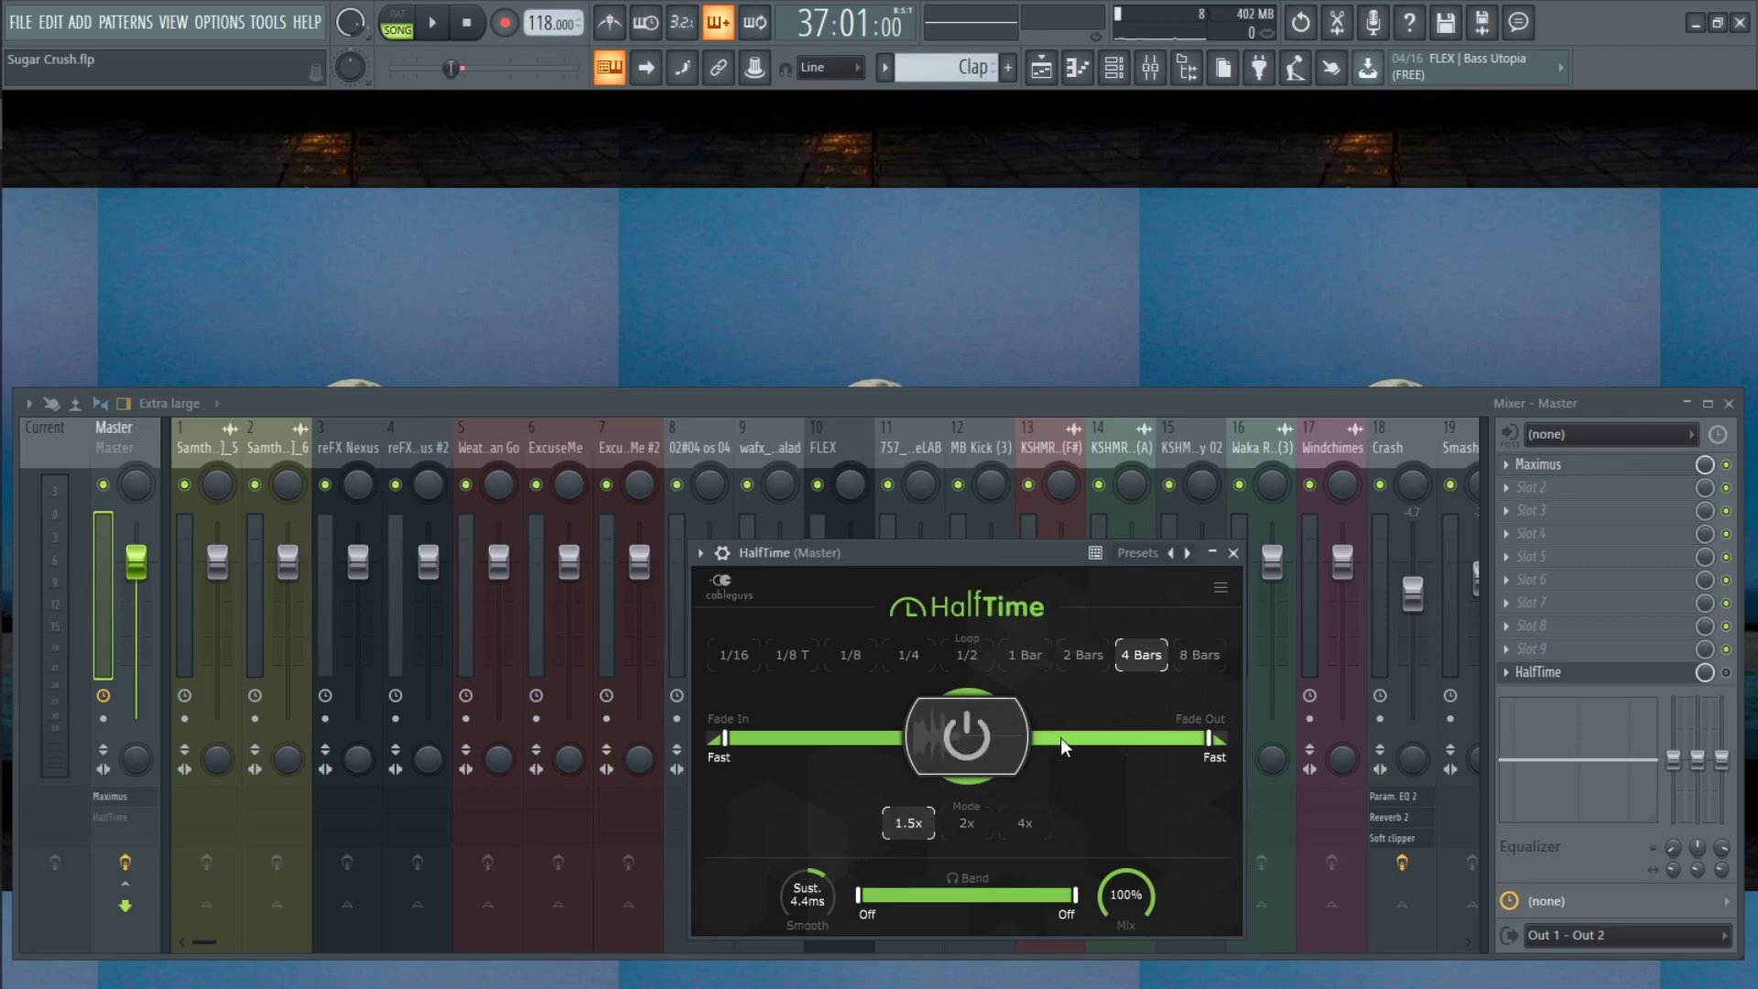
pyautogui.rightClick(1728, 675)
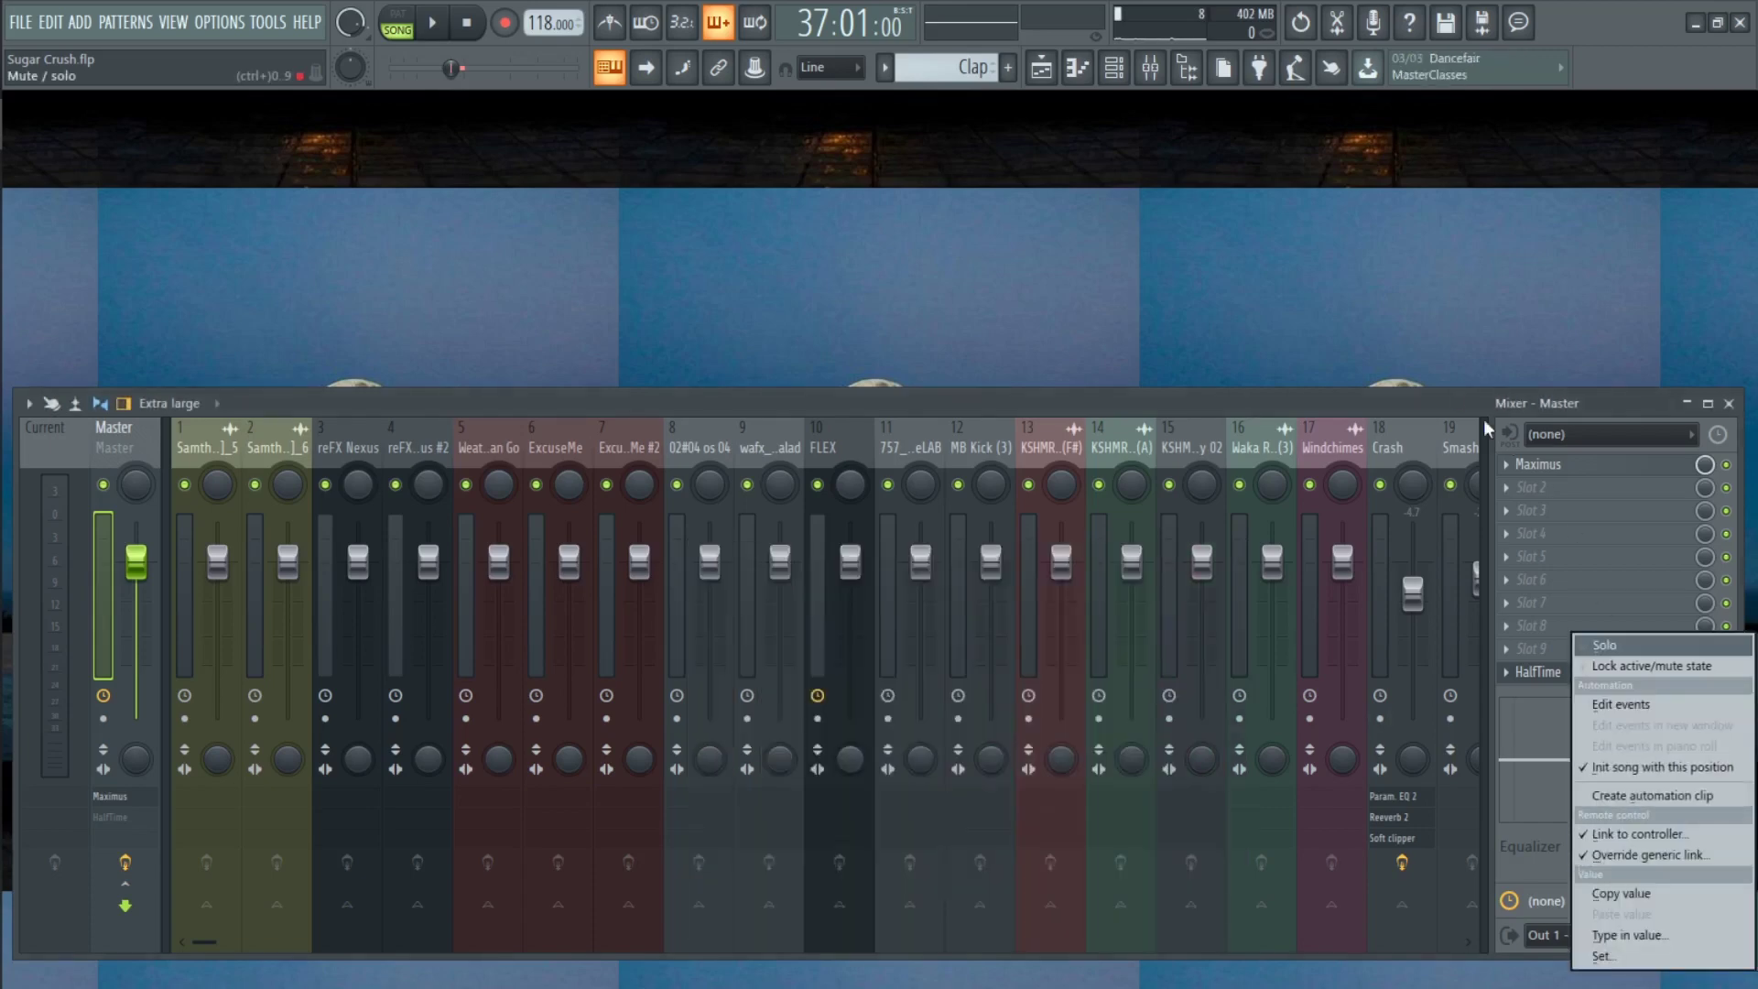
pyautogui.click(1321, 172)
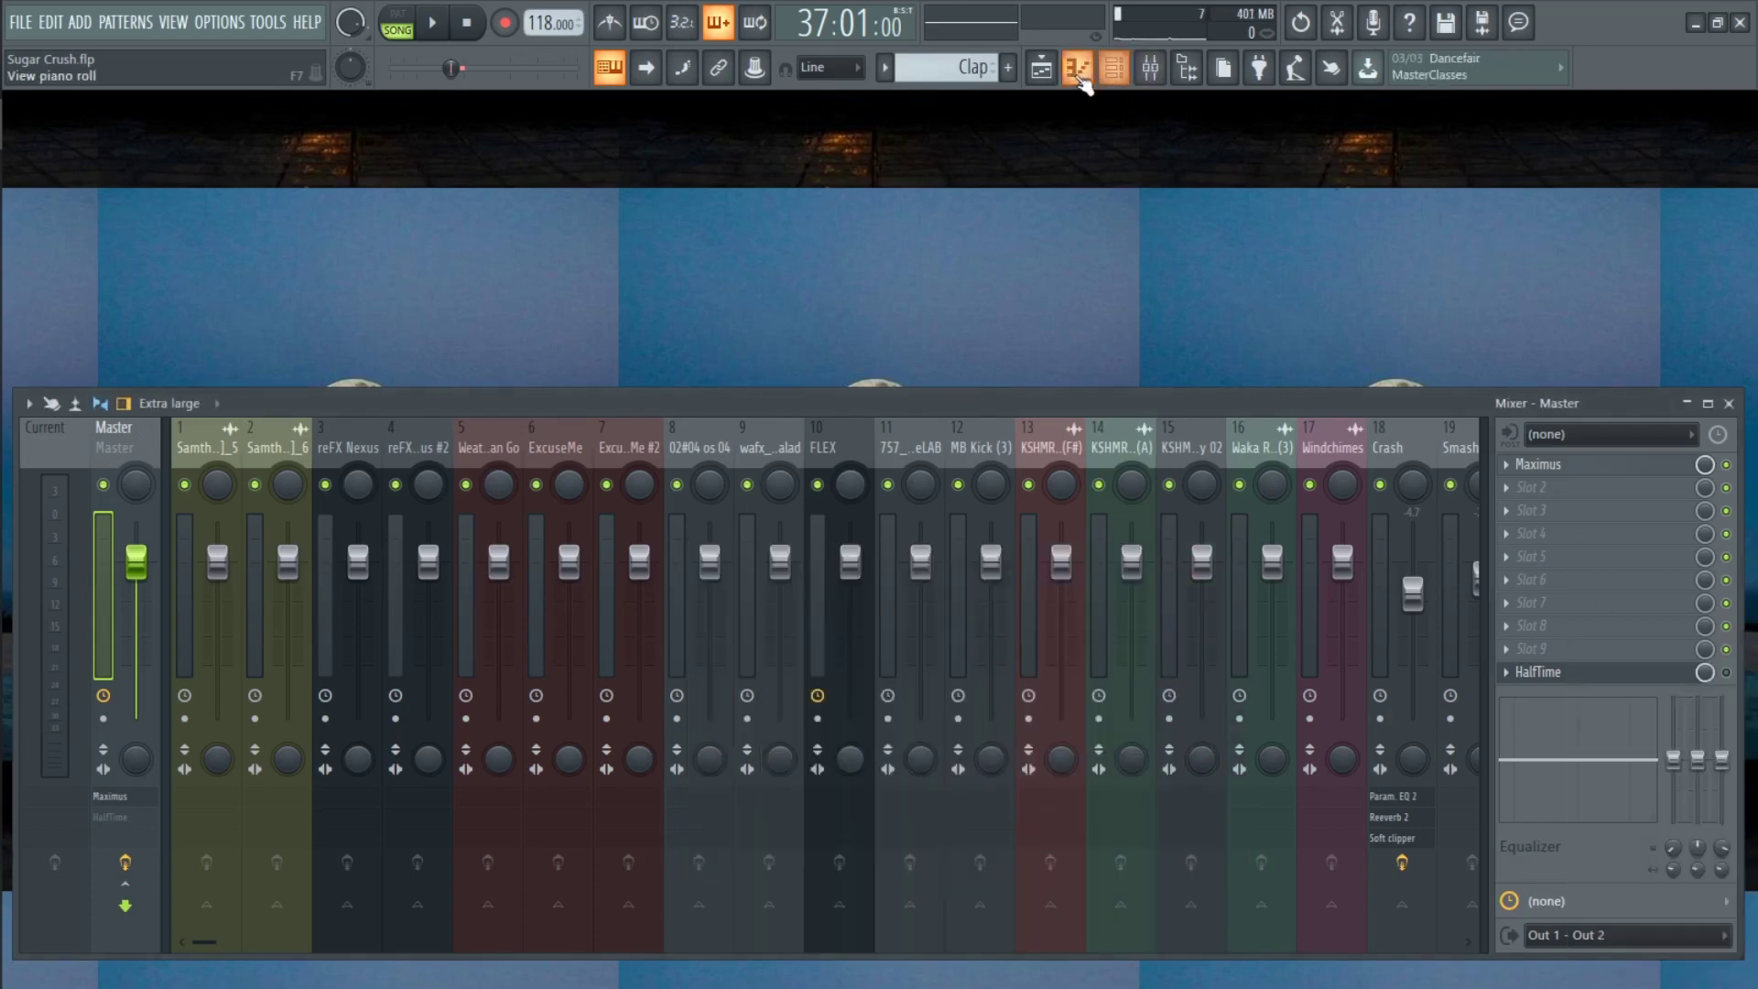
# Return to the Playlist, review the arrangement and play the selected section from bar 37
pyautogui.click(1041, 66)
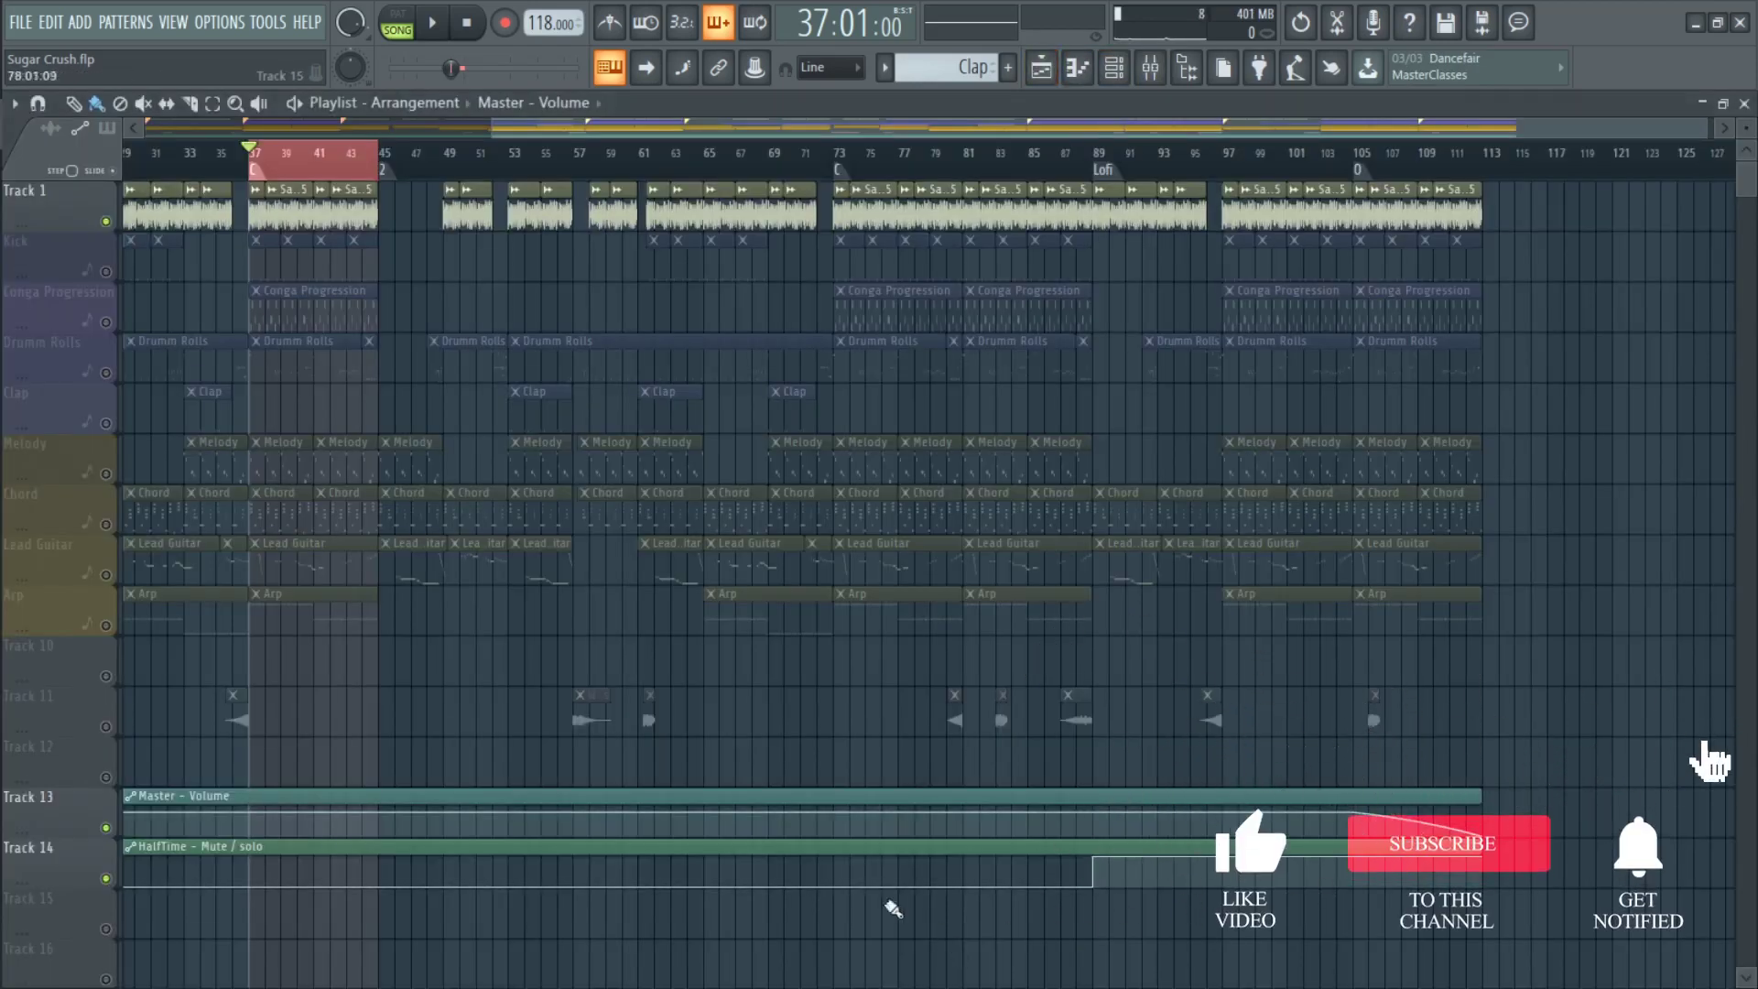
pyautogui.scroll(-3, 790, 719)
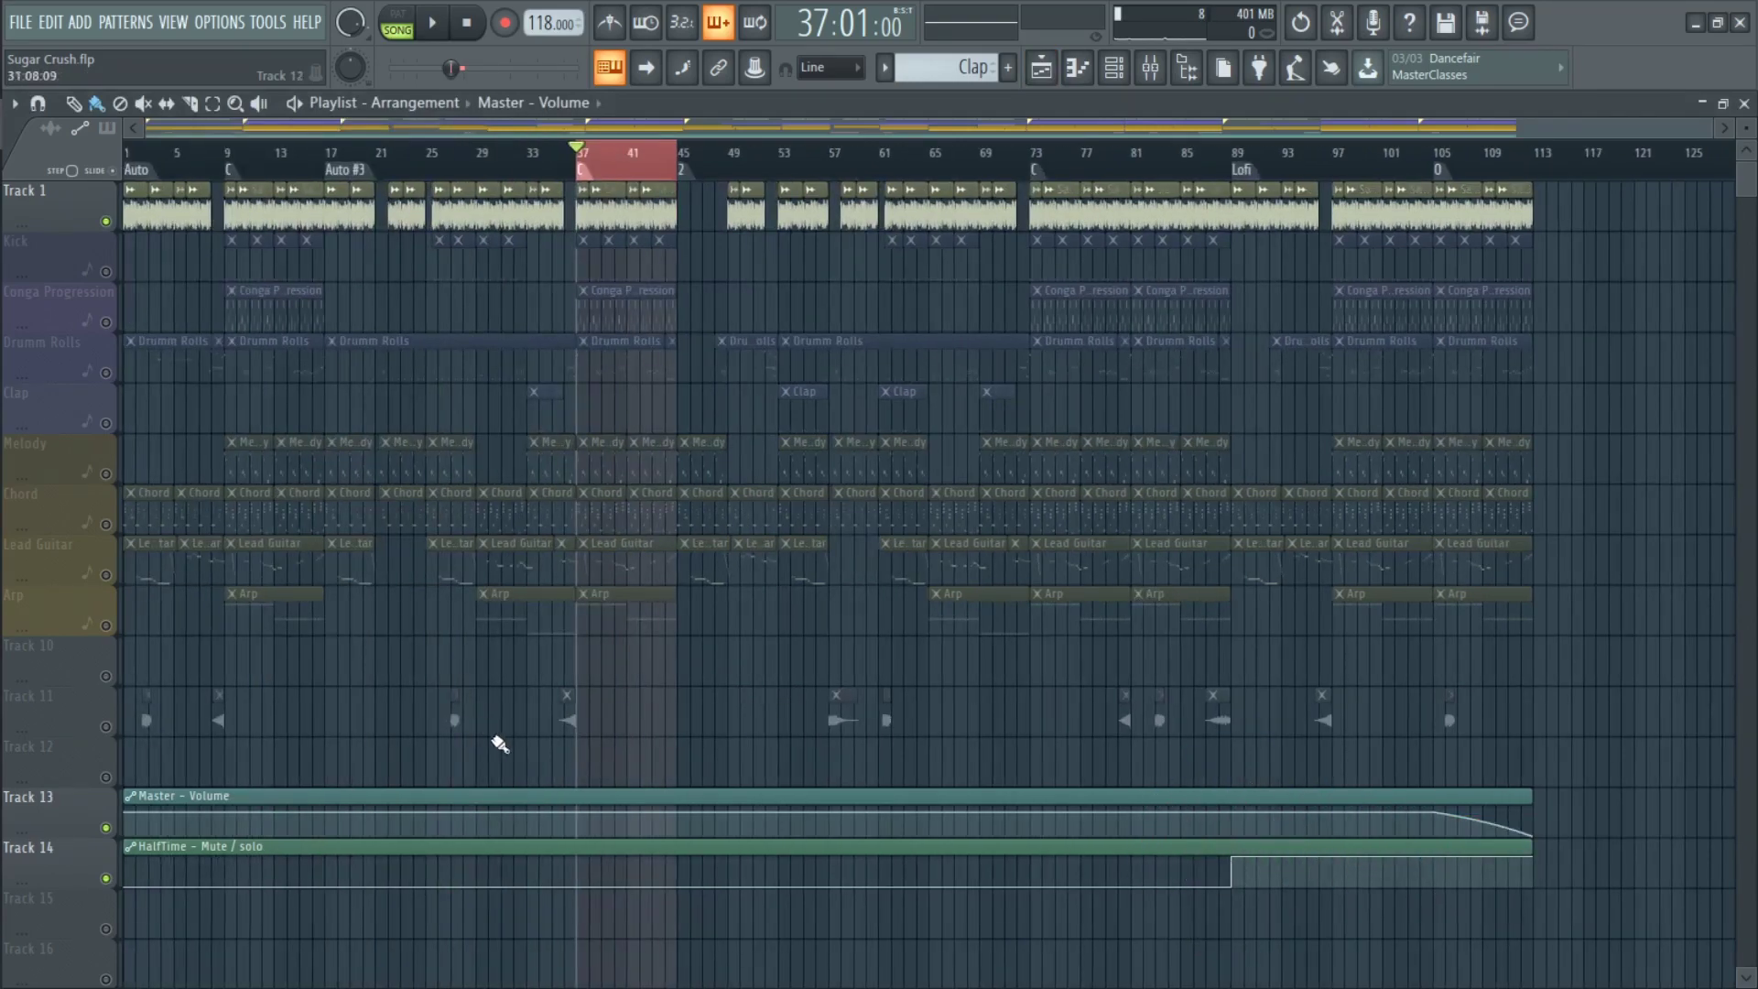
pyautogui.scroll(4, 581, 723)
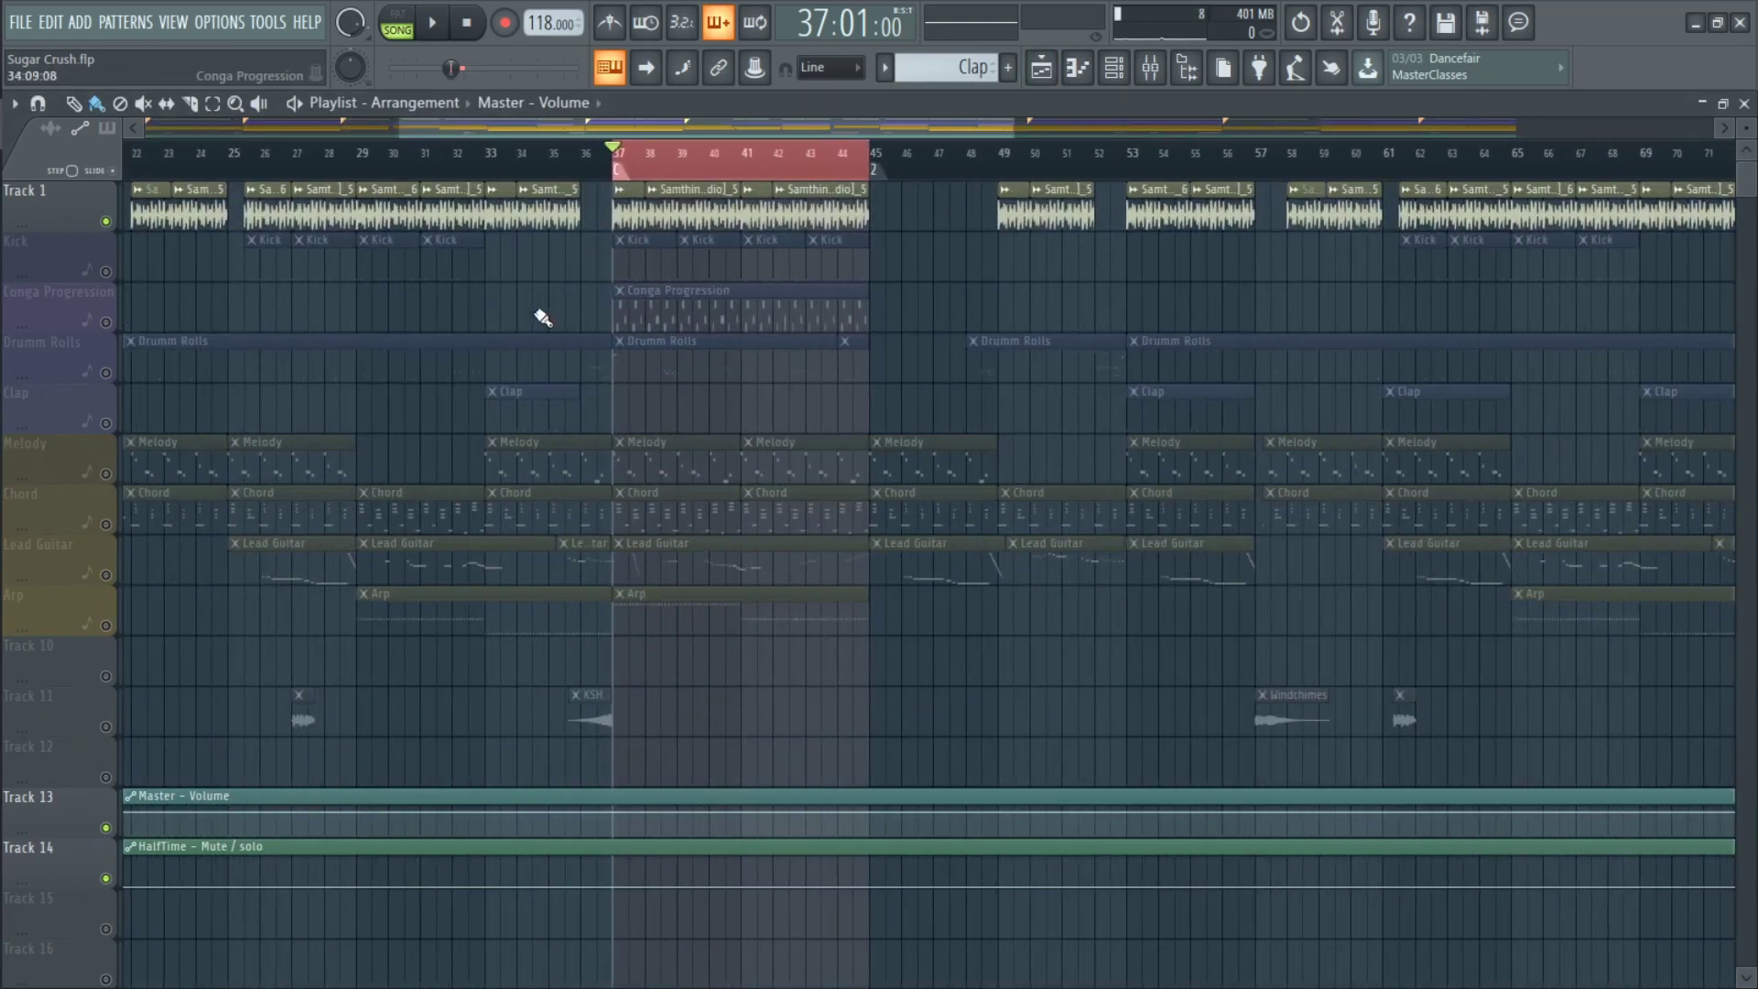
pyautogui.press('space')
pyautogui.scroll(2, 122, 361)
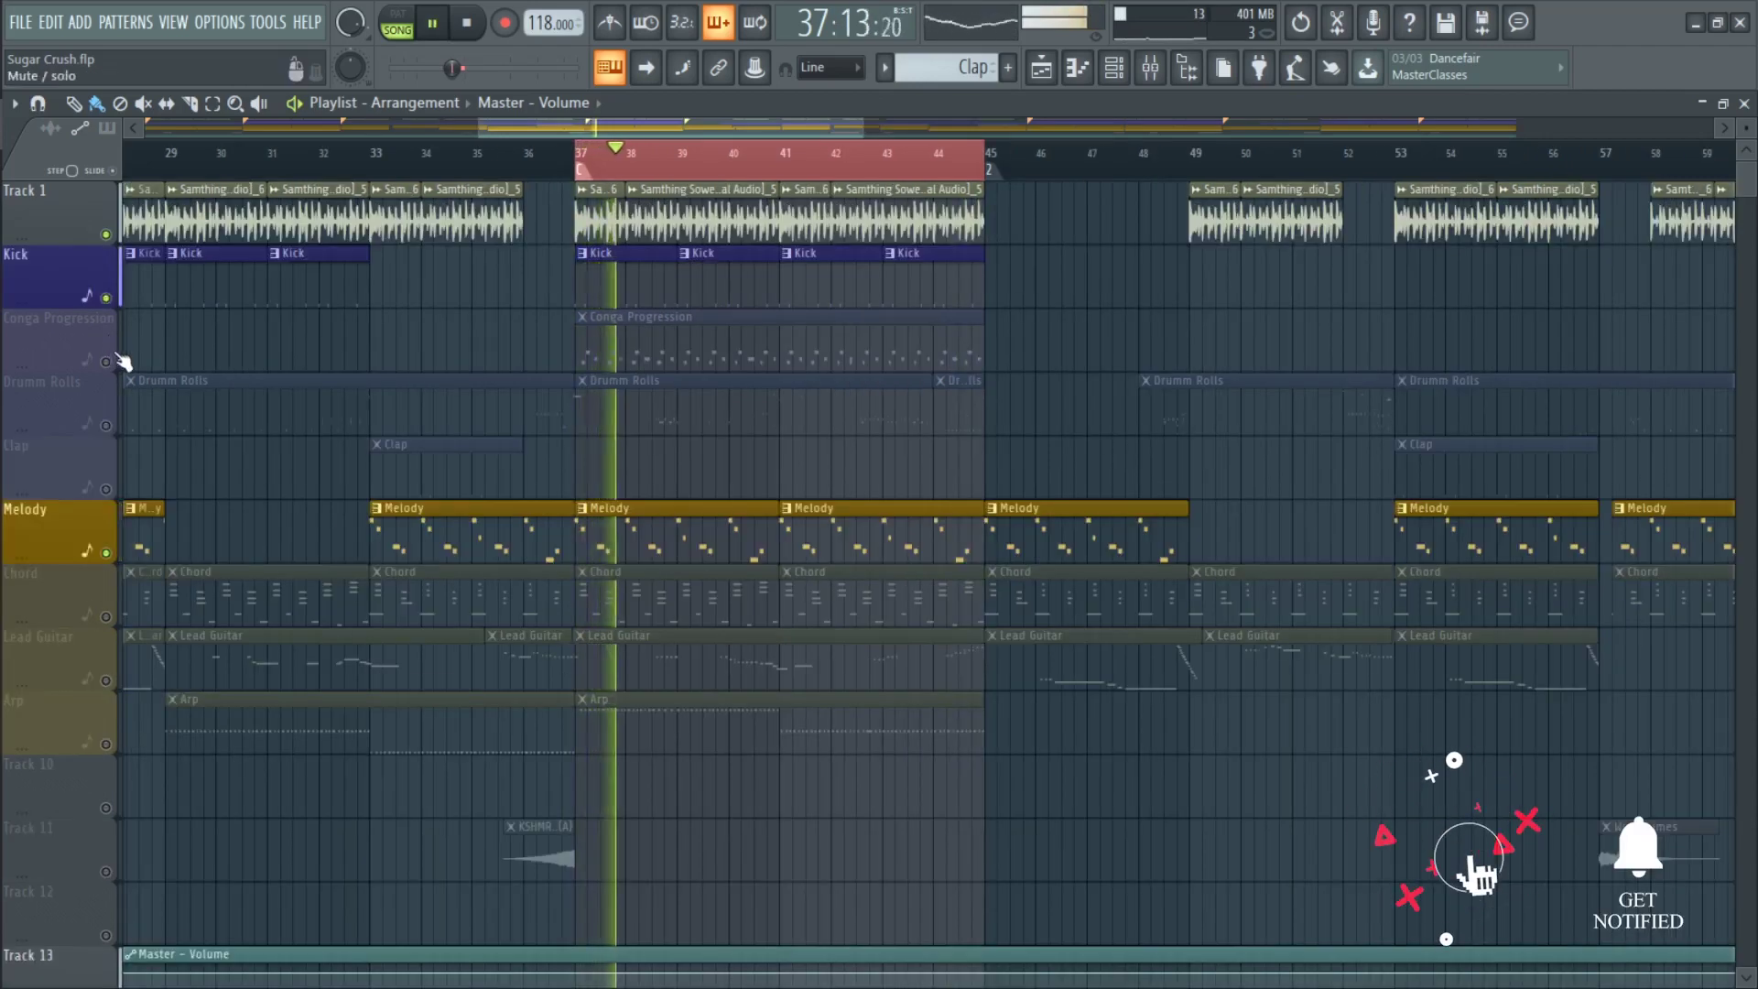
# Unmute Track 11, Drumm Rolls, Conga Progression and Clap one by one while the section plays
pyautogui.click(107, 870)
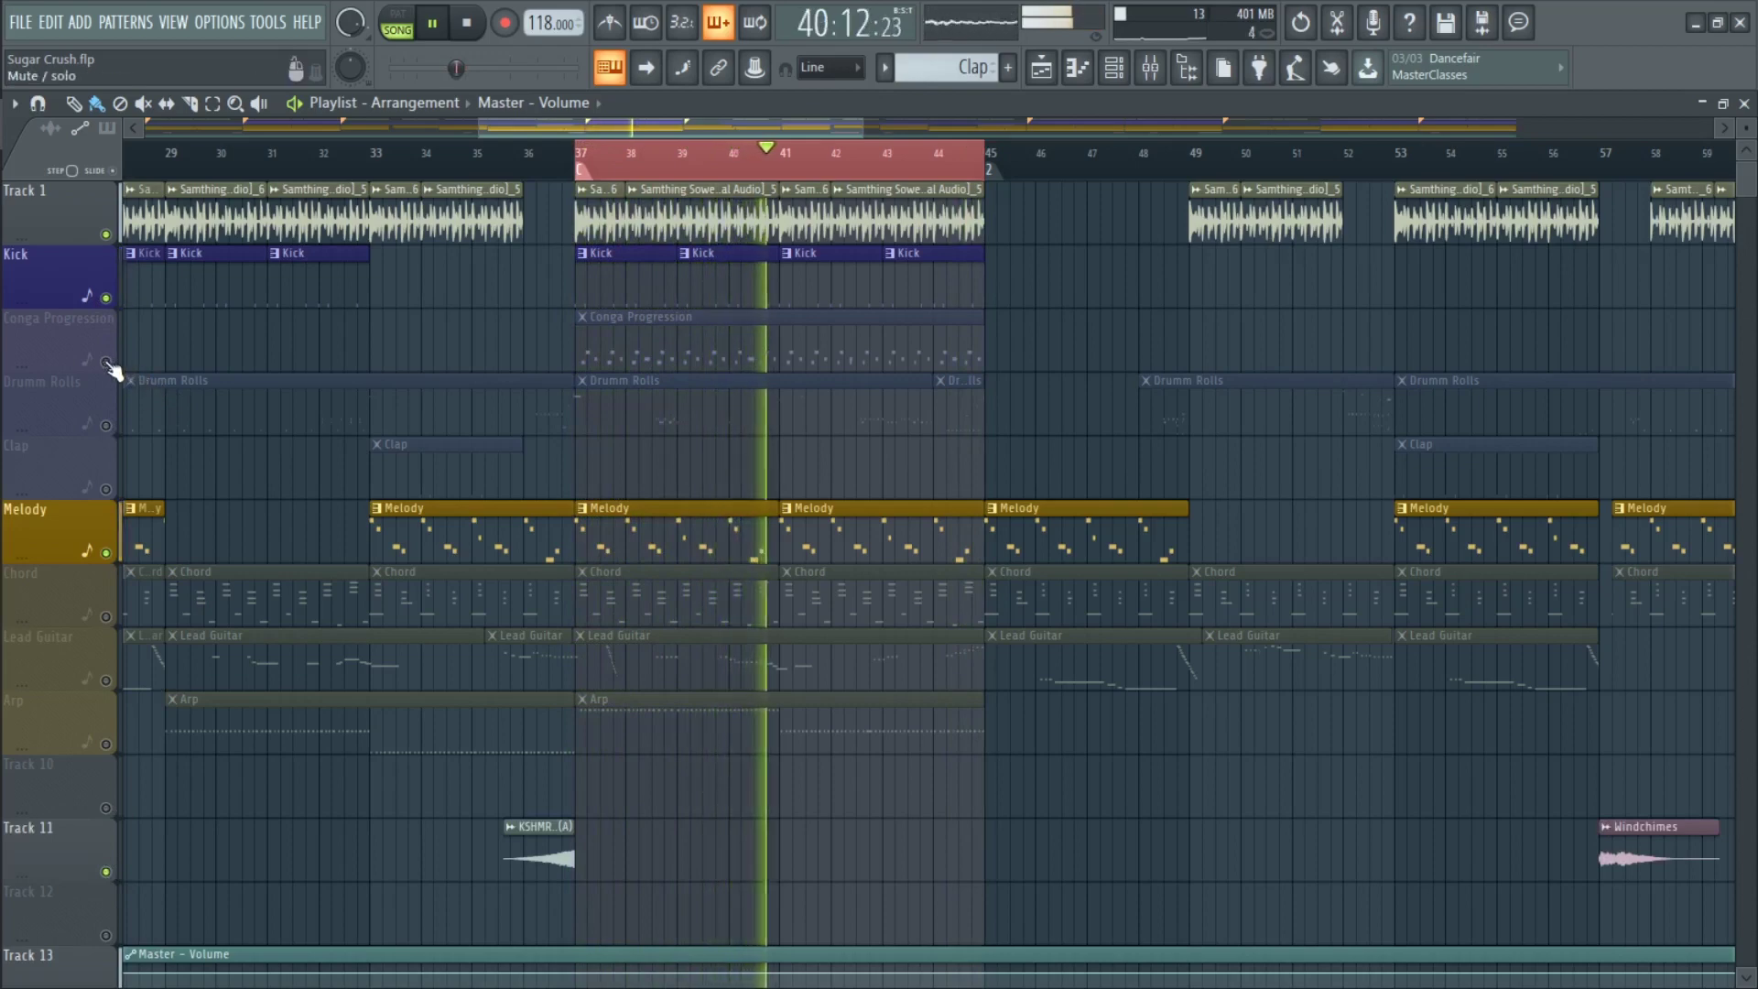
pyautogui.click(106, 425)
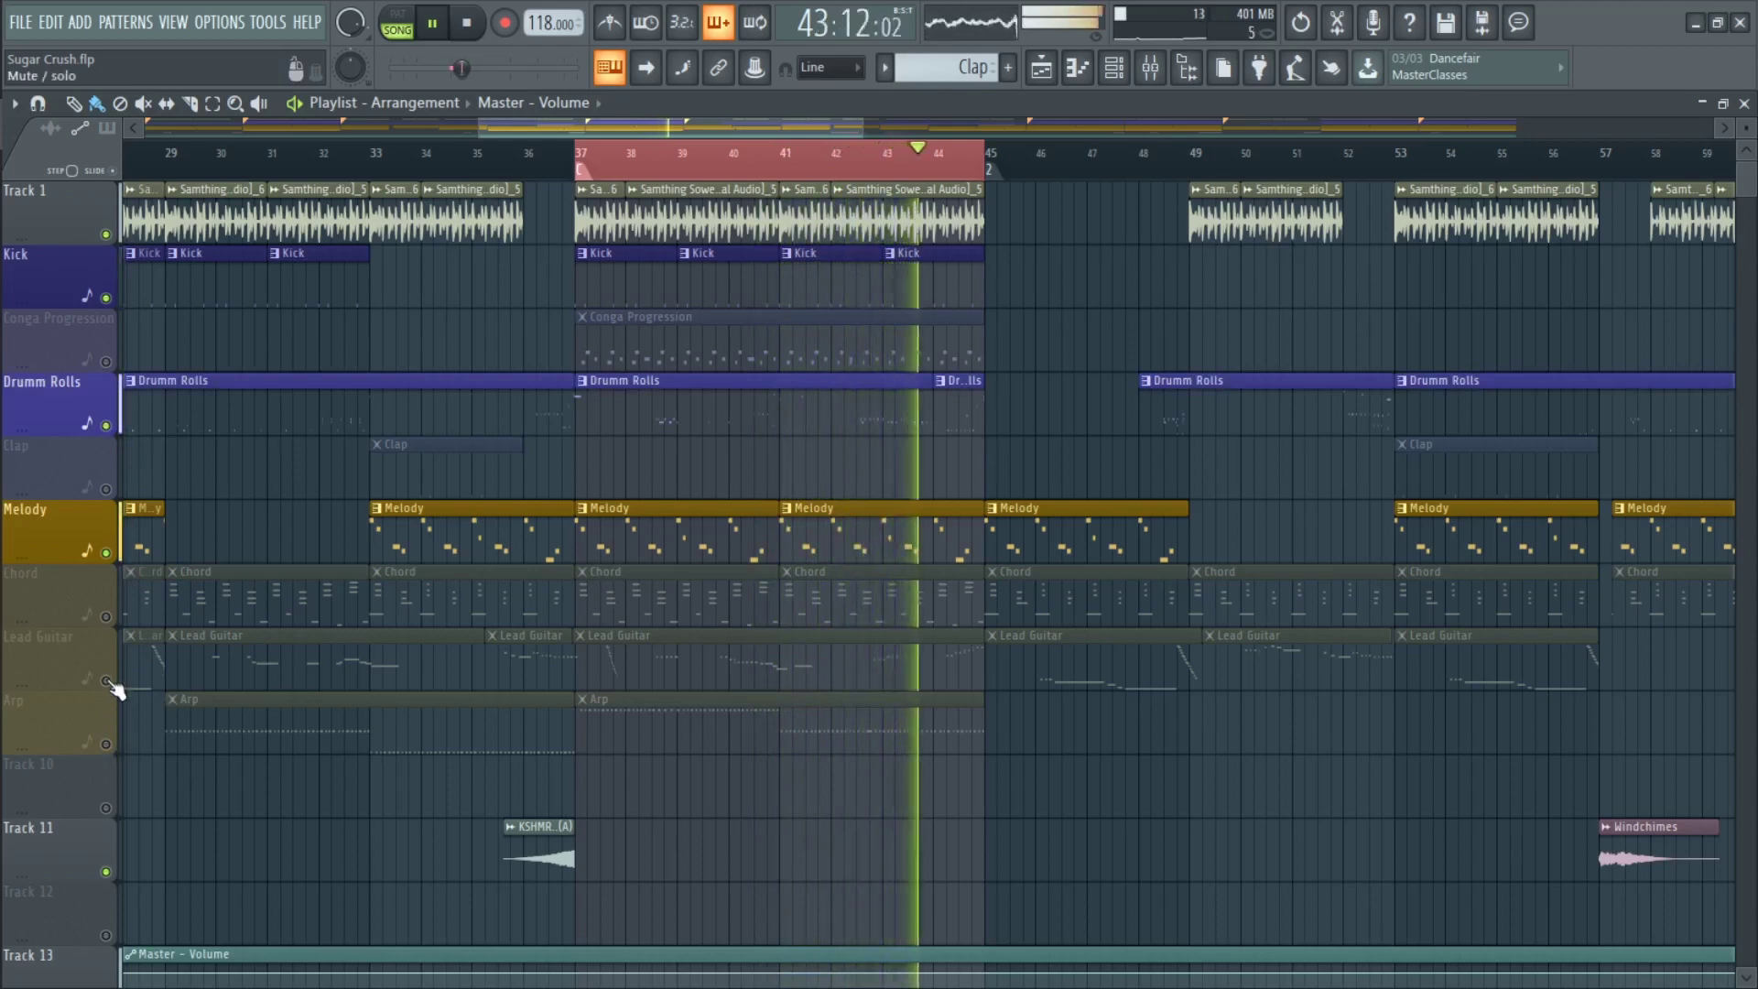
pyautogui.click(106, 362)
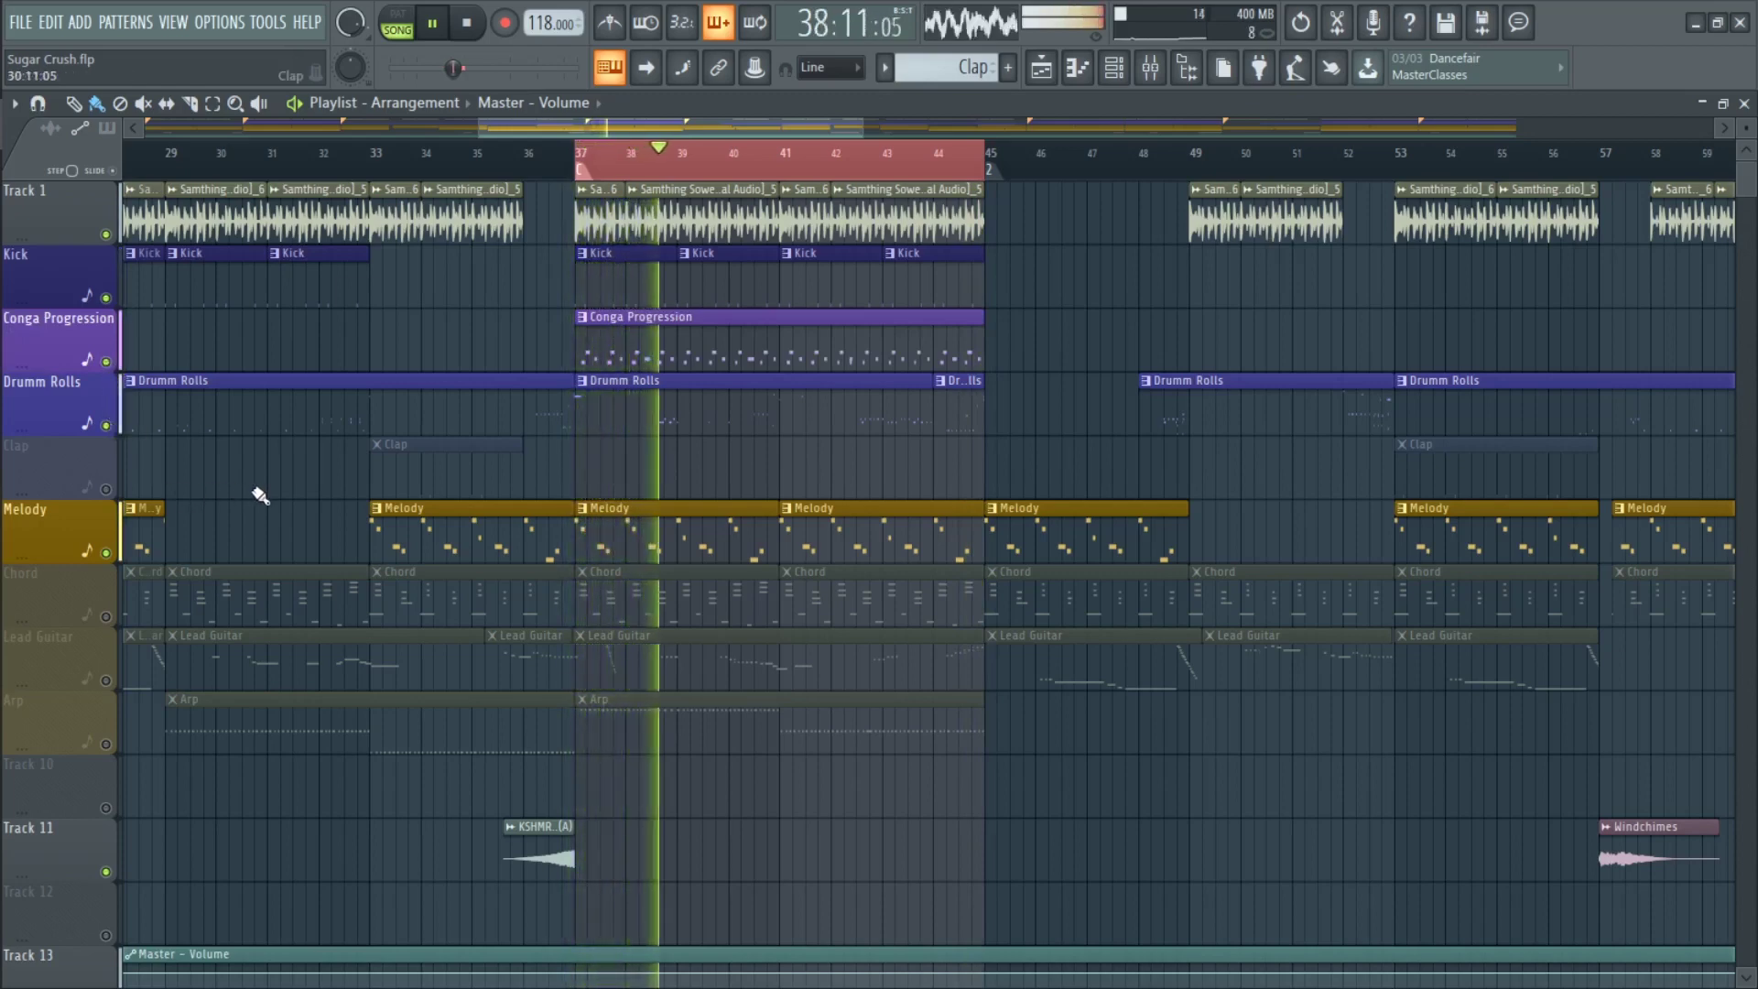
pyautogui.click(106, 489)
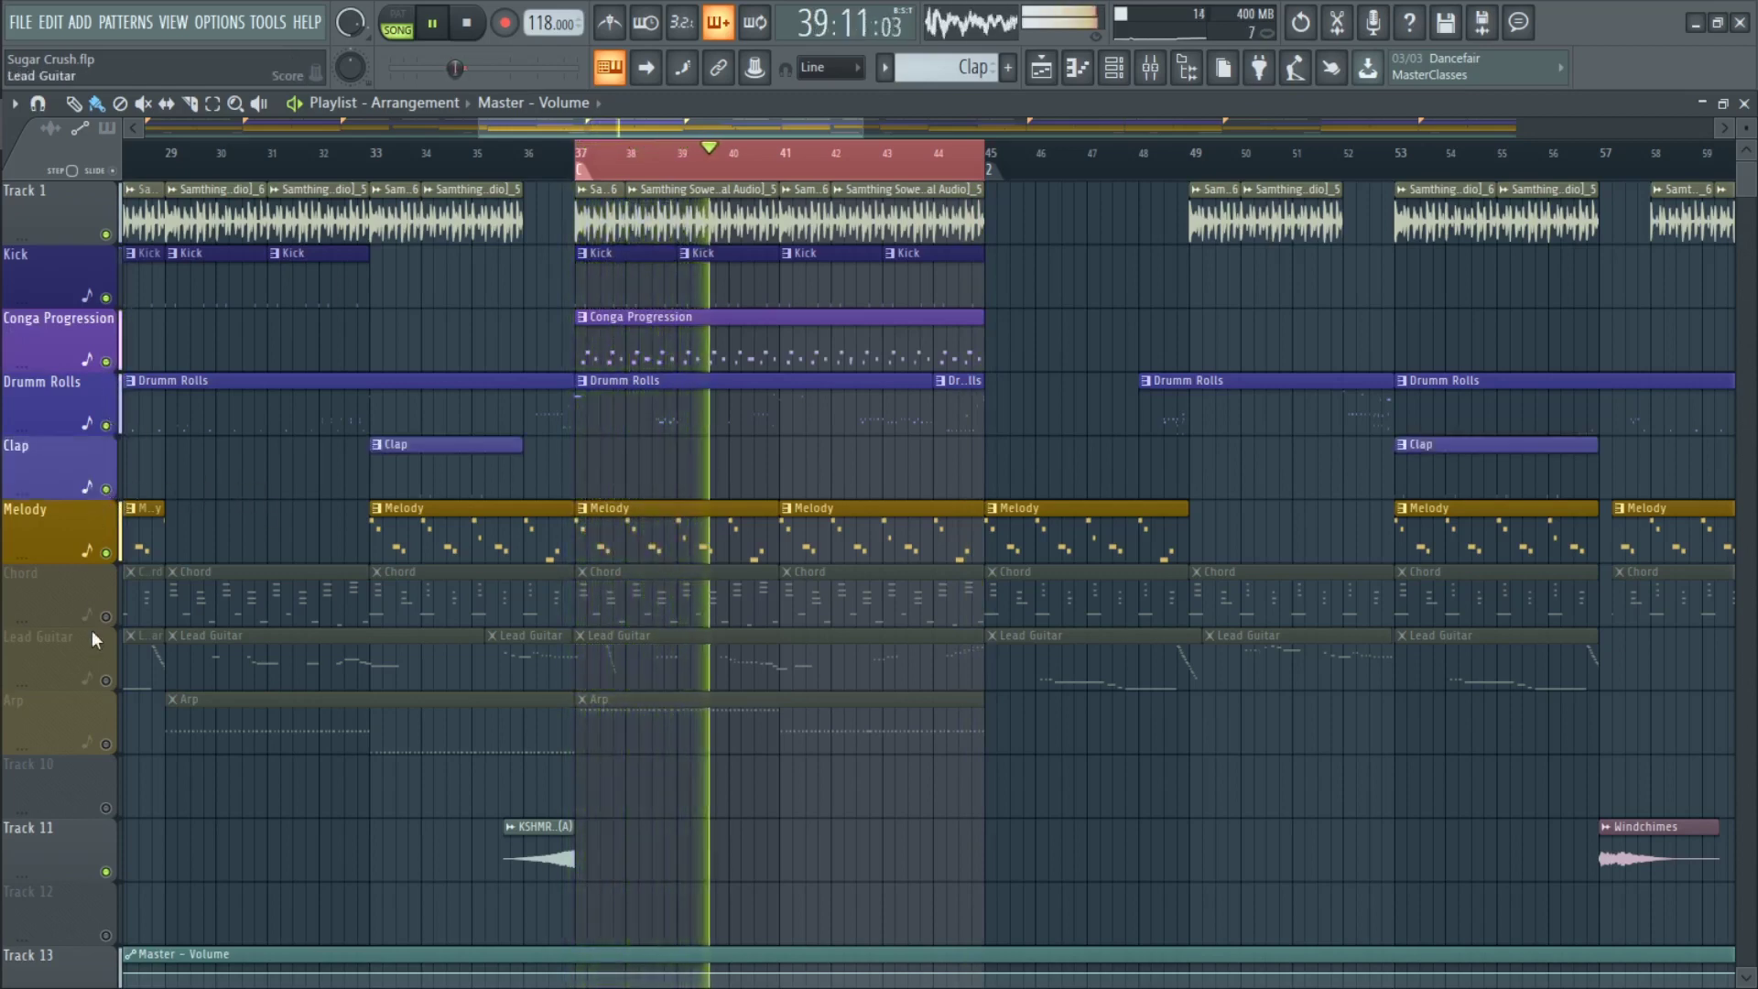
# Unmute the Lead Guitar, Arp and Chord tracks one by one during playback of the section
pyautogui.click(106, 680)
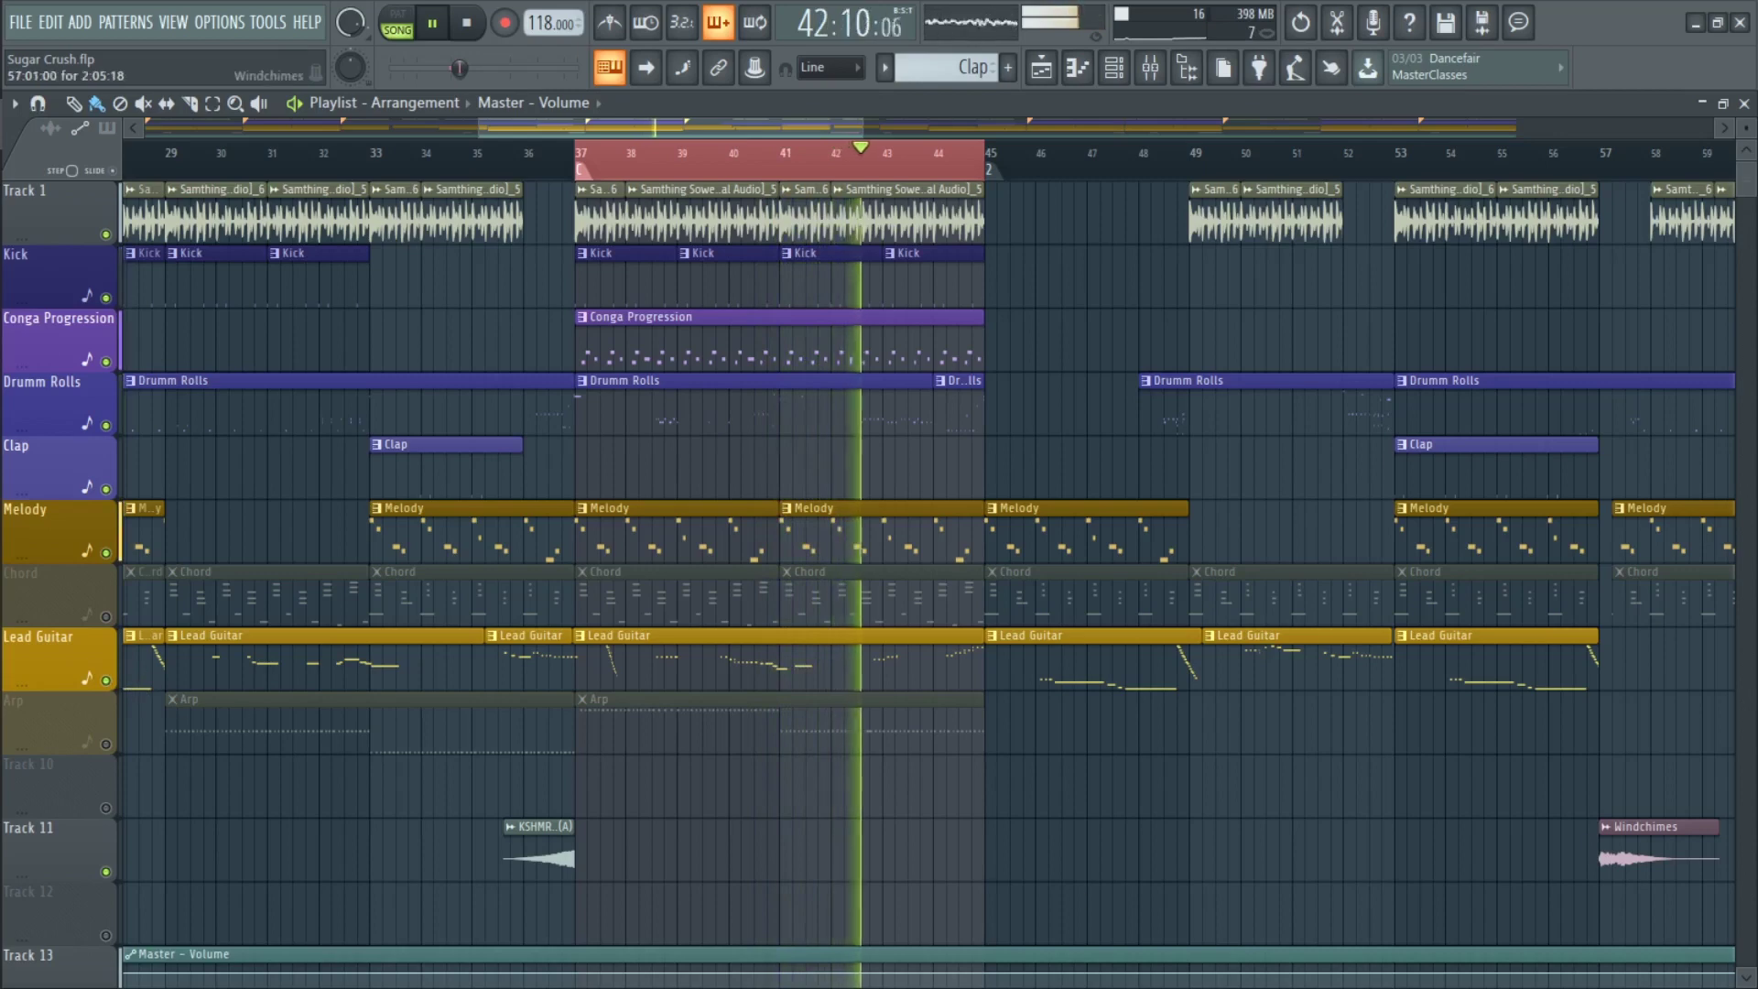
pyautogui.moveTo(1749, 131); pyautogui.dragTo(1755, 127)
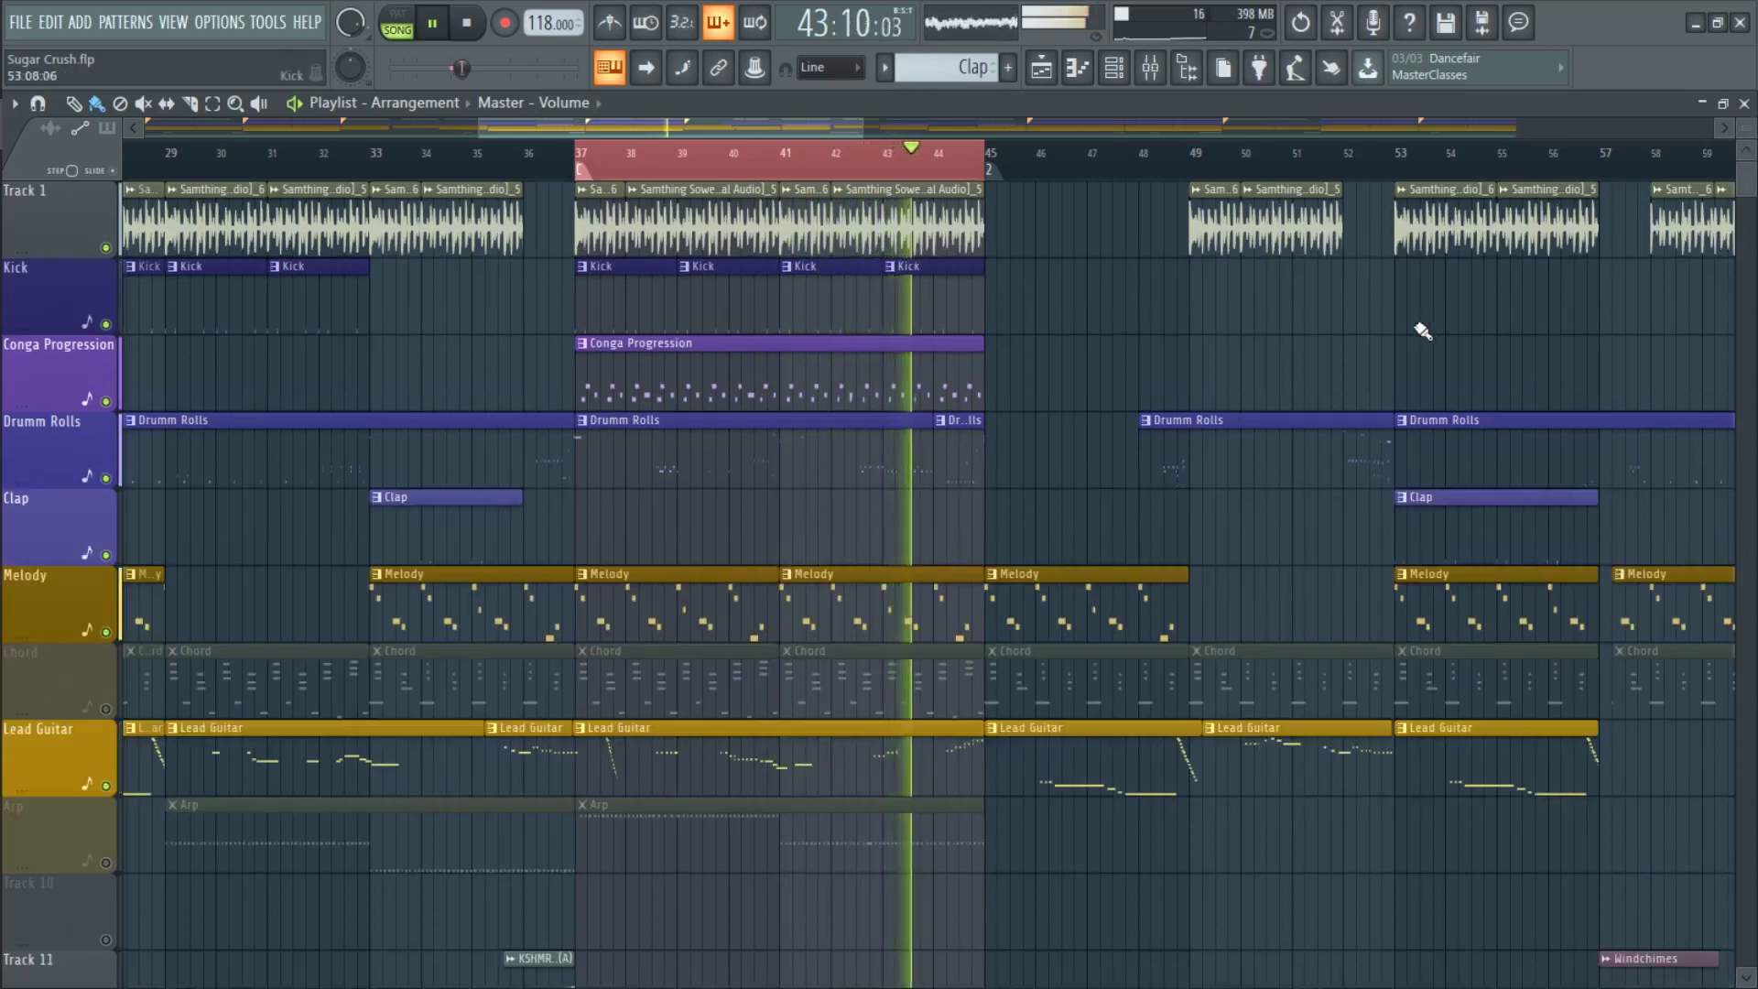
pyautogui.scroll(-4, 255, 945)
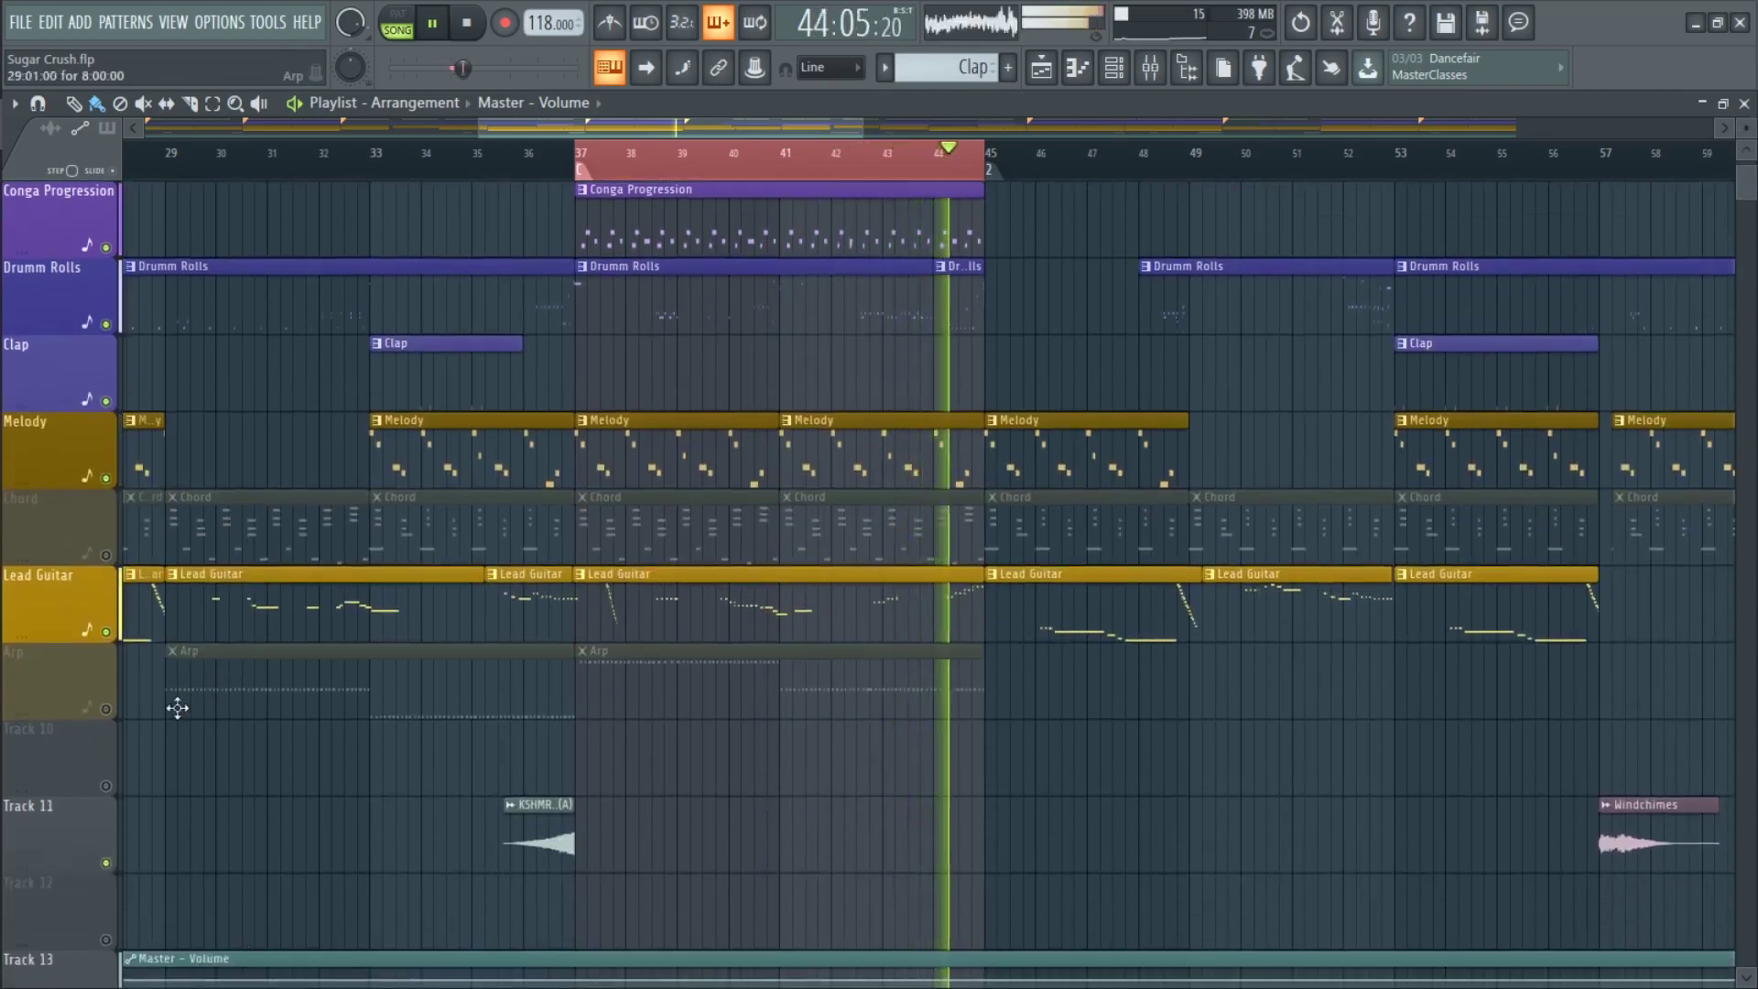
pyautogui.click(106, 709)
pyautogui.scroll(2, 728, 802)
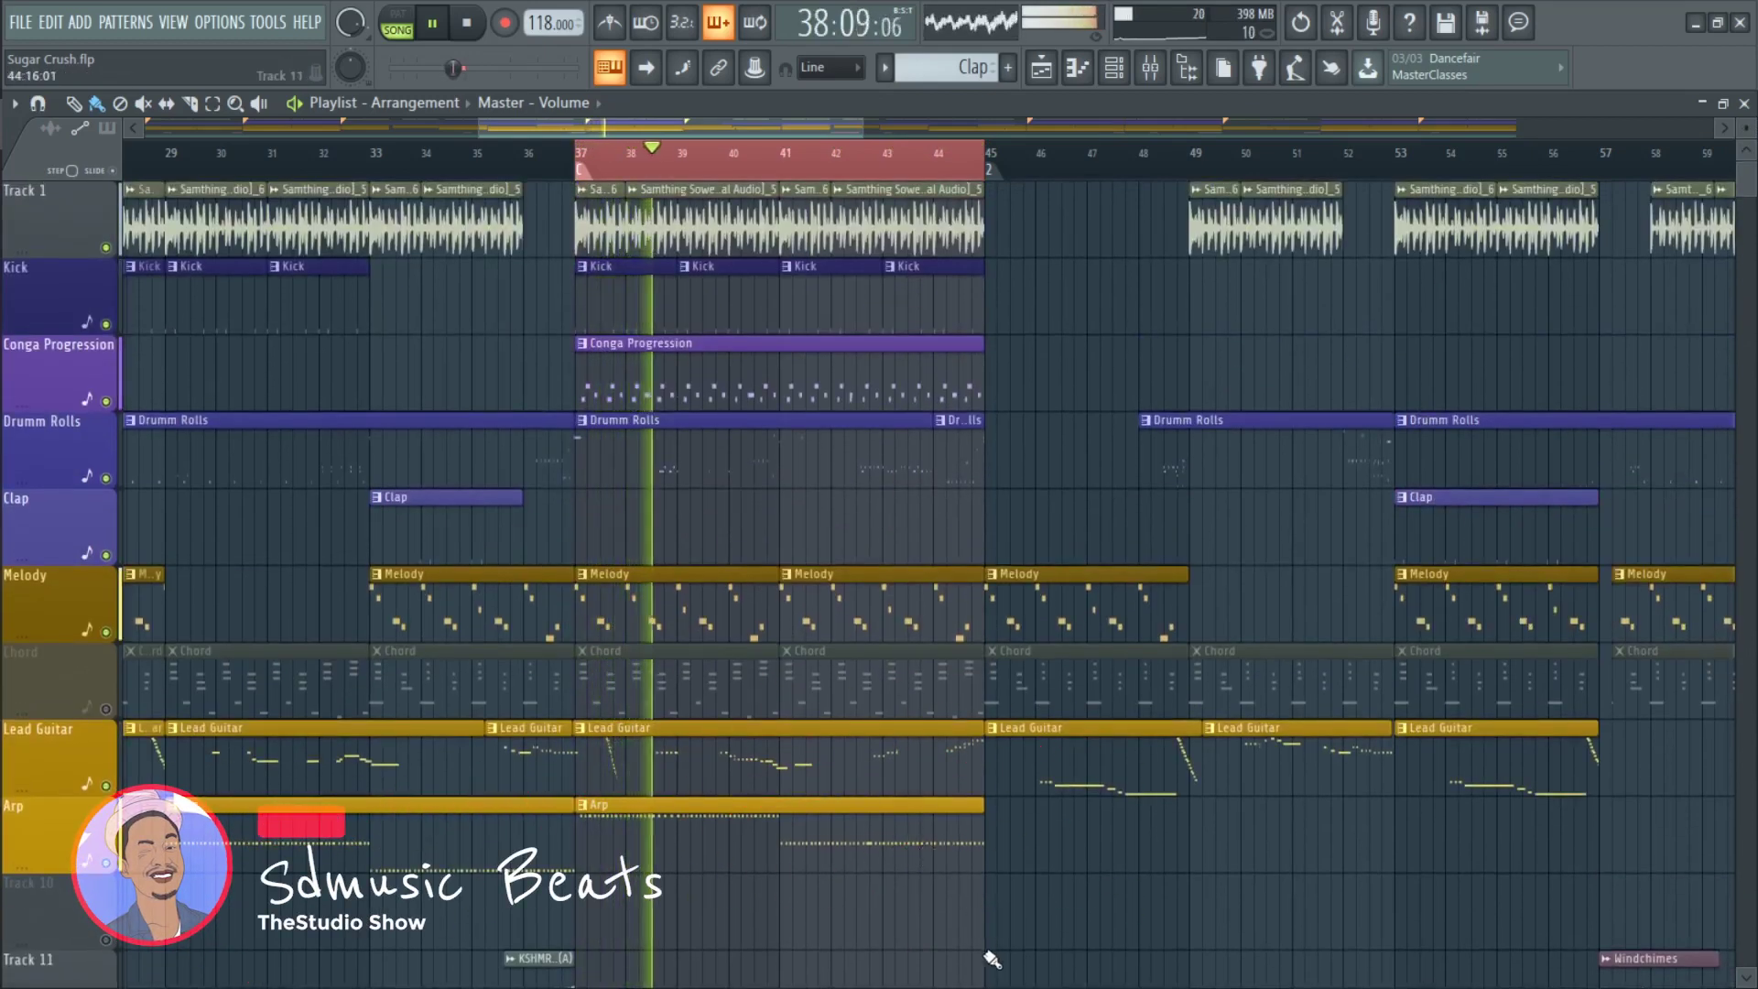
pyautogui.scroll(-2, 993, 957)
pyautogui.scroll(5, 799, 912)
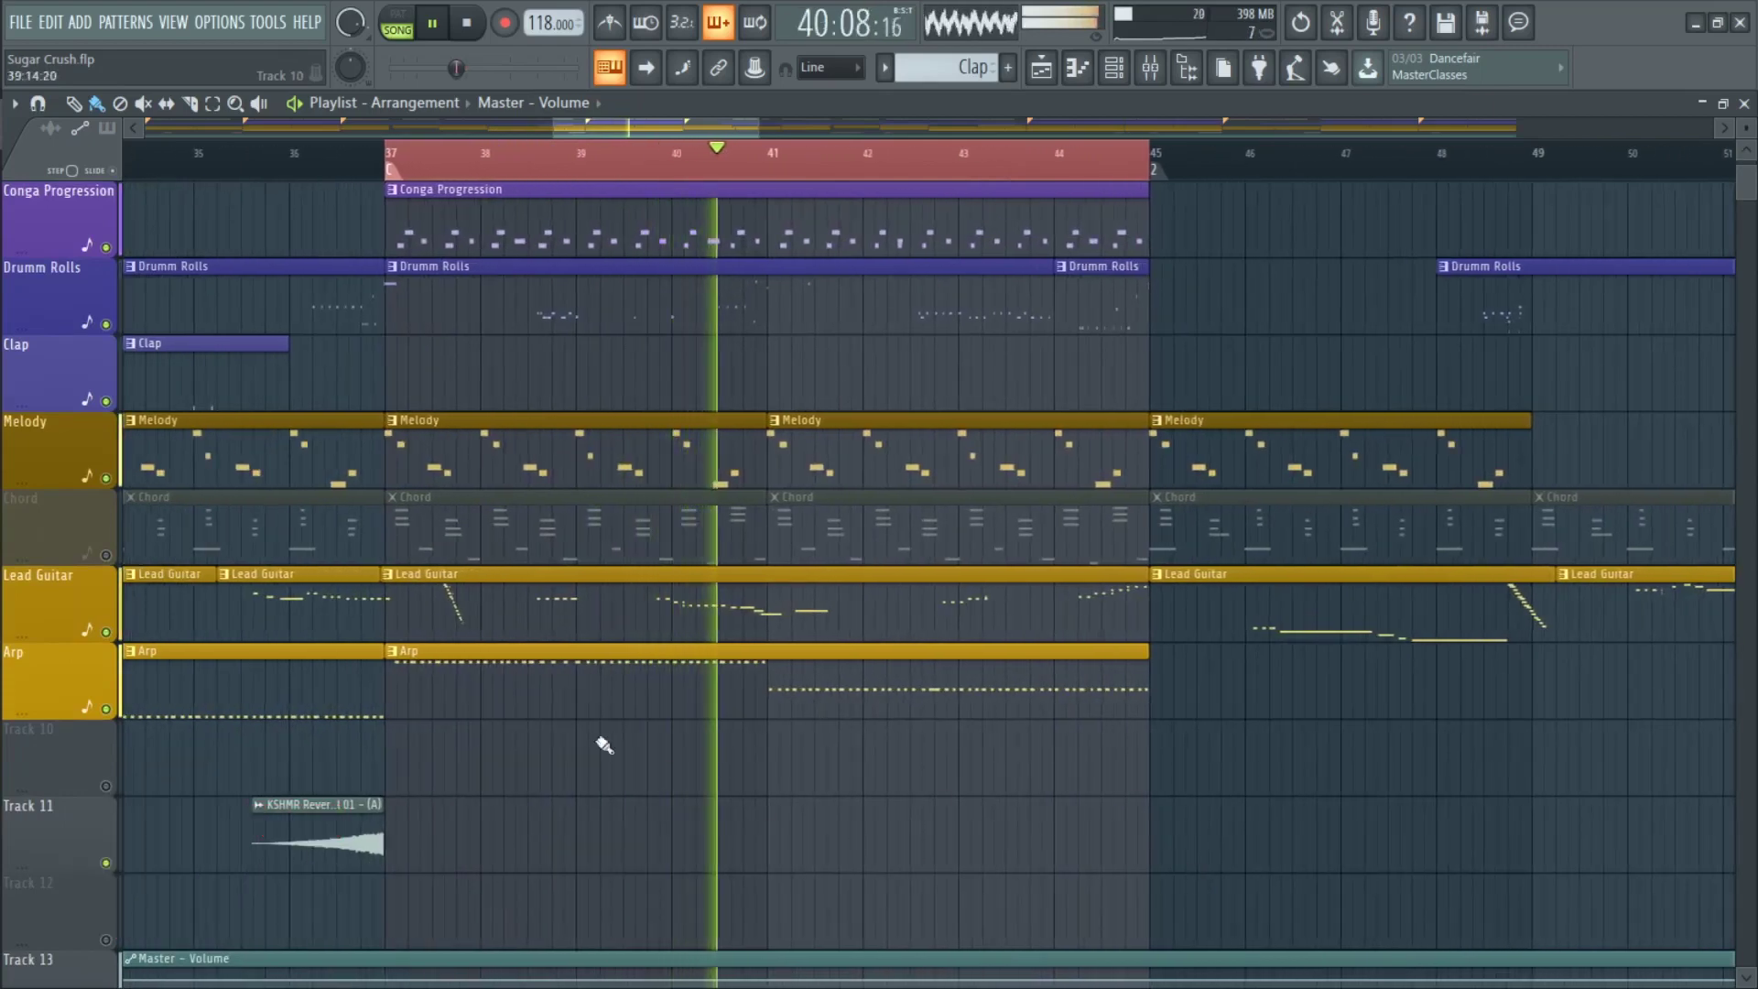
pyautogui.click(106, 556)
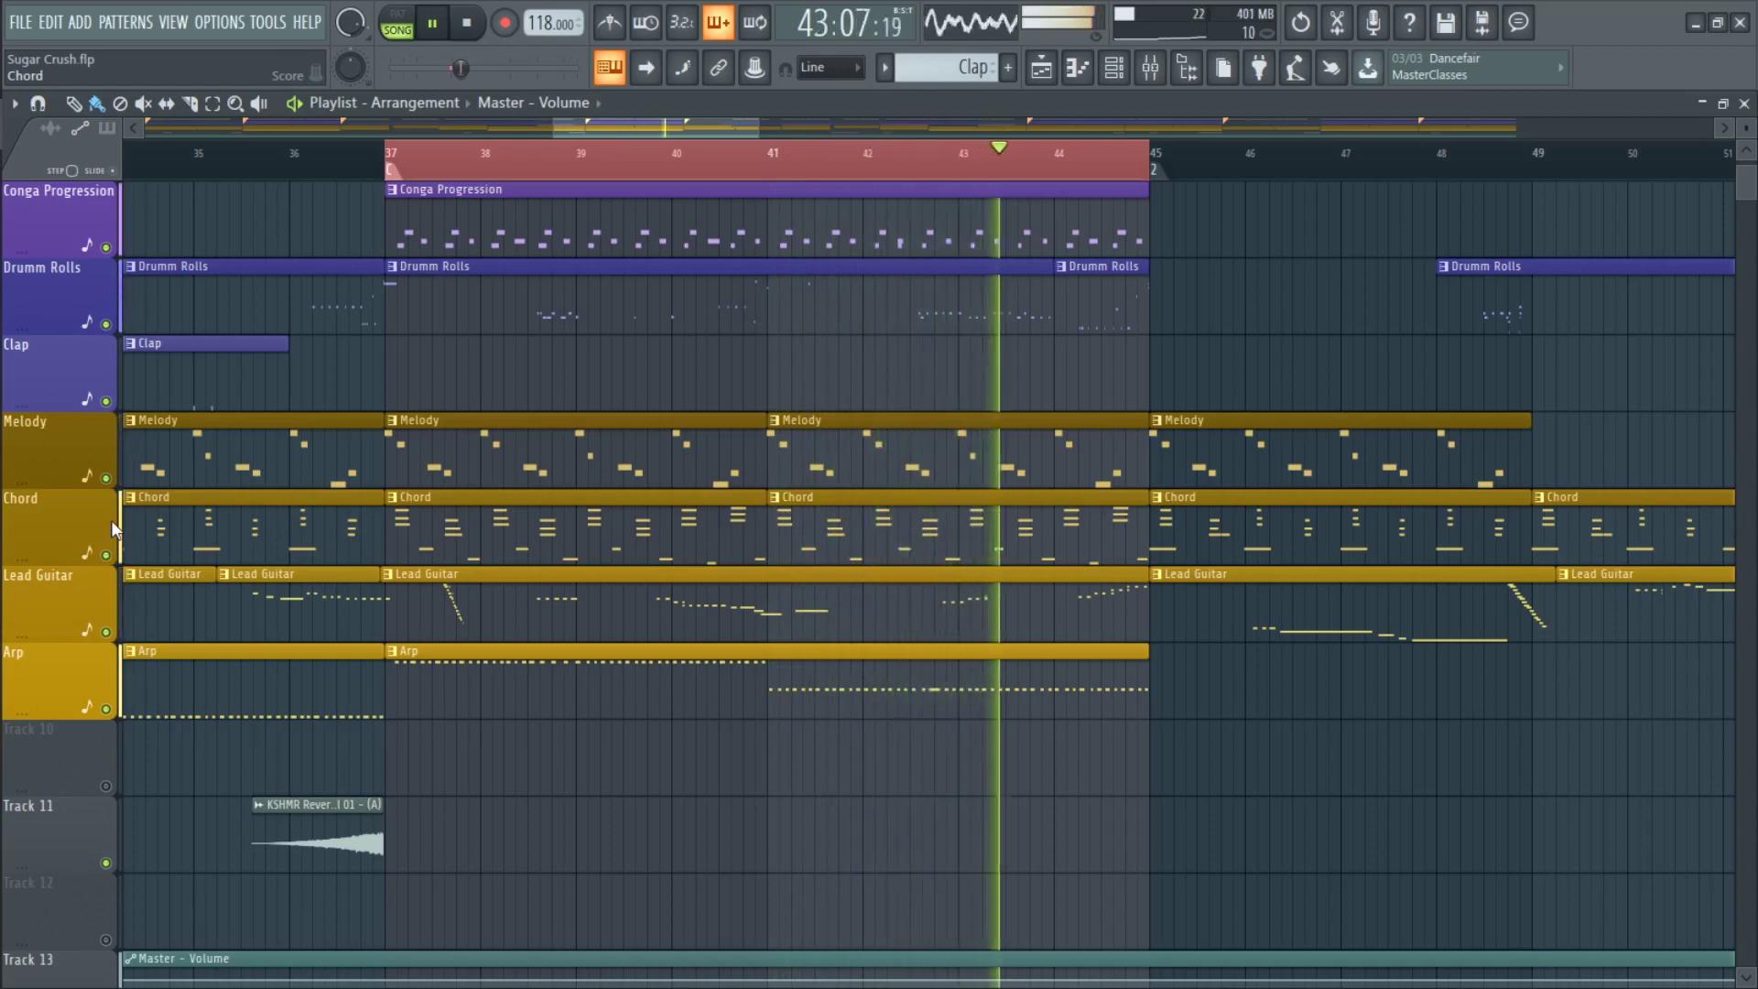
# Clear the time selection at bars 37–45 and fit the whole arrangement in the Playlist during playback
pyautogui.scroll(2, 1186, 893)
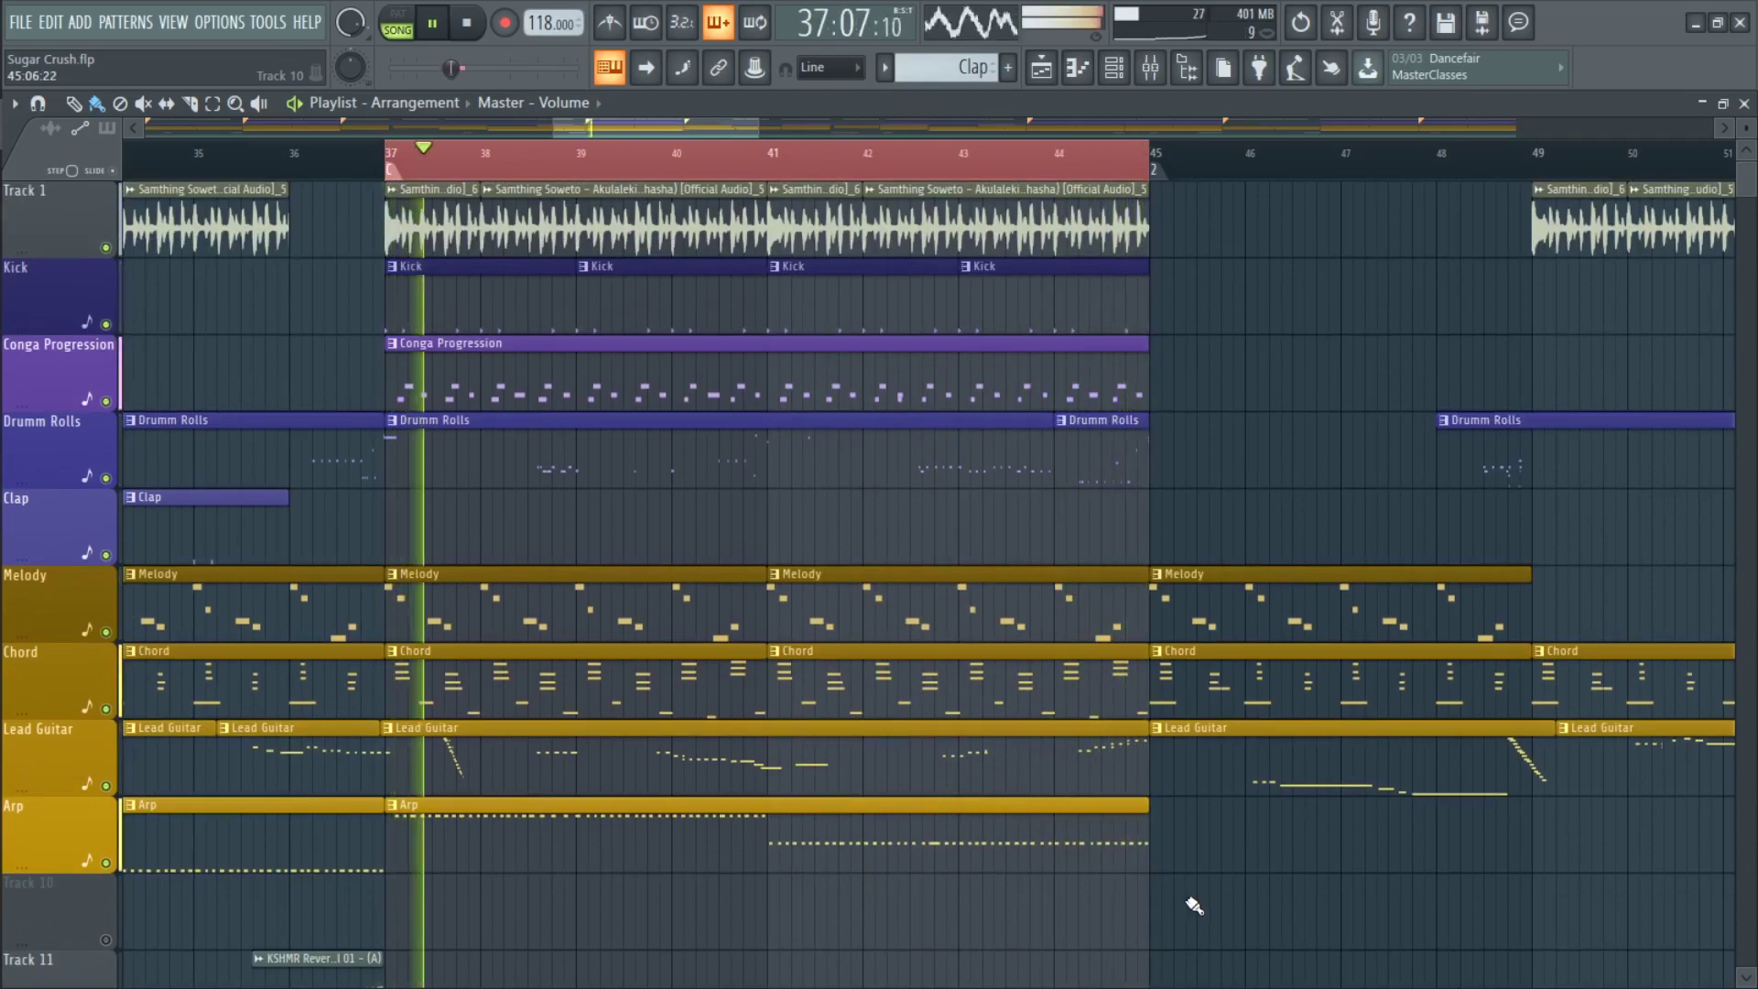
pyautogui.rightClick(869, 156)
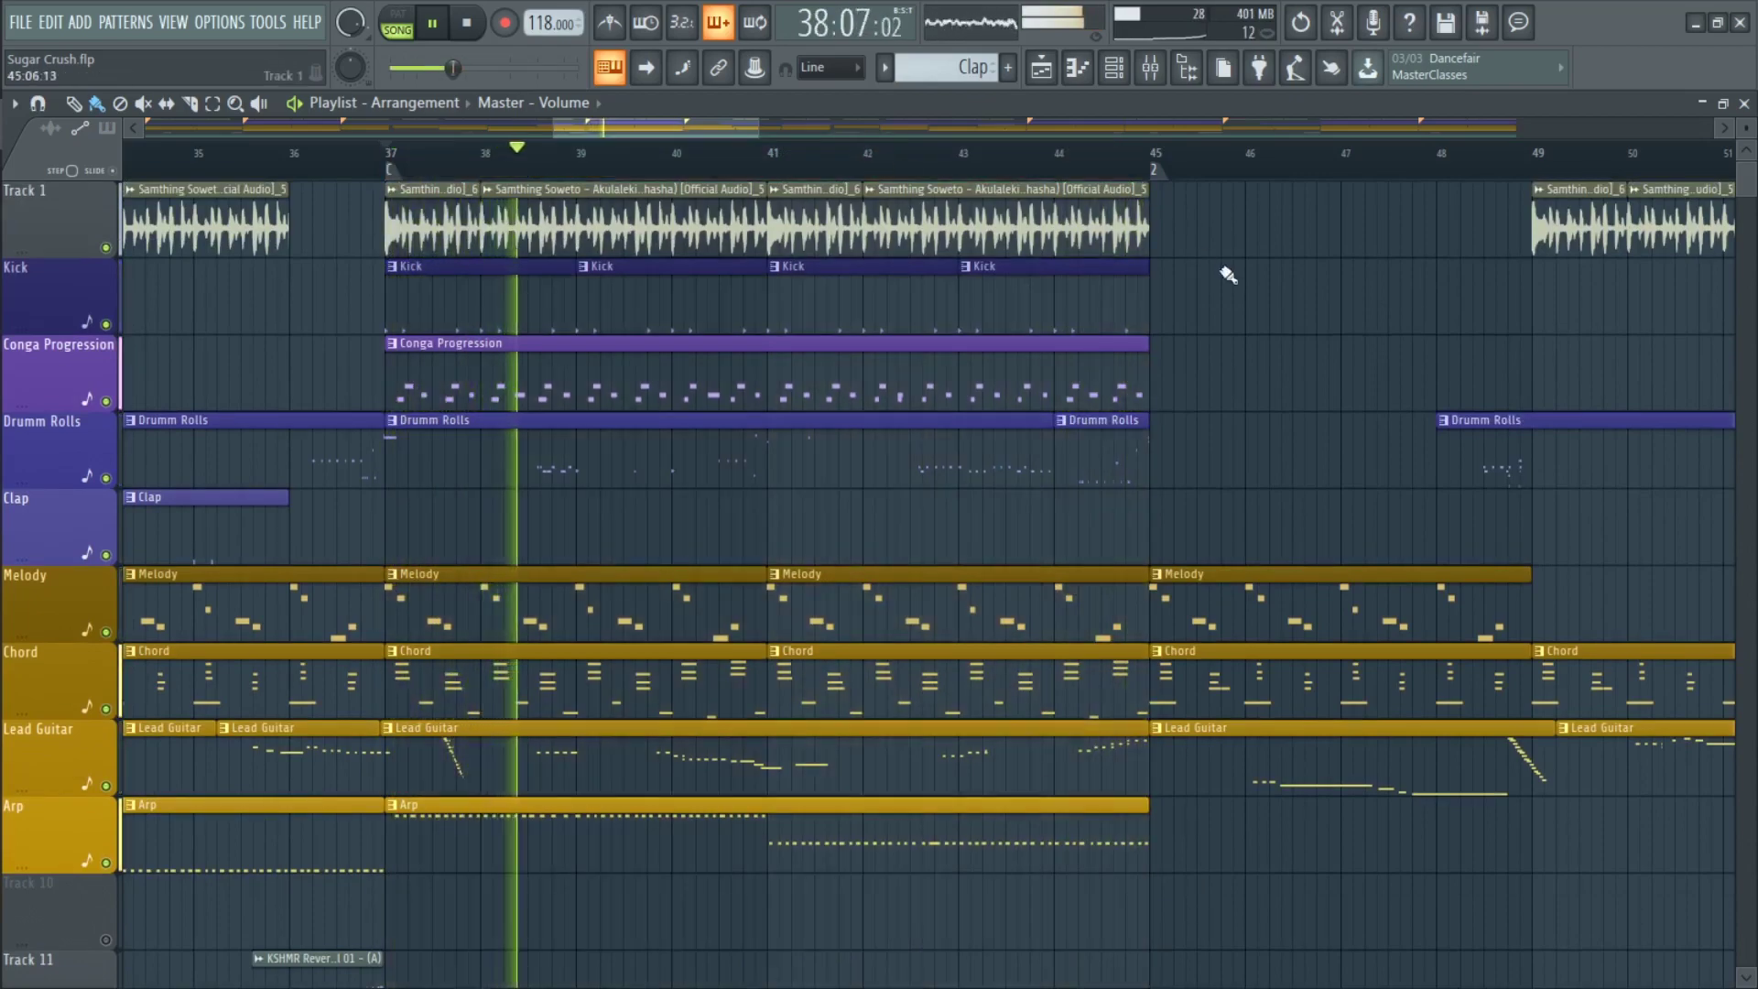
pyautogui.keyDown('ctrl'); pyautogui.rightClick(1271, 306); pyautogui.keyUp('ctrl')
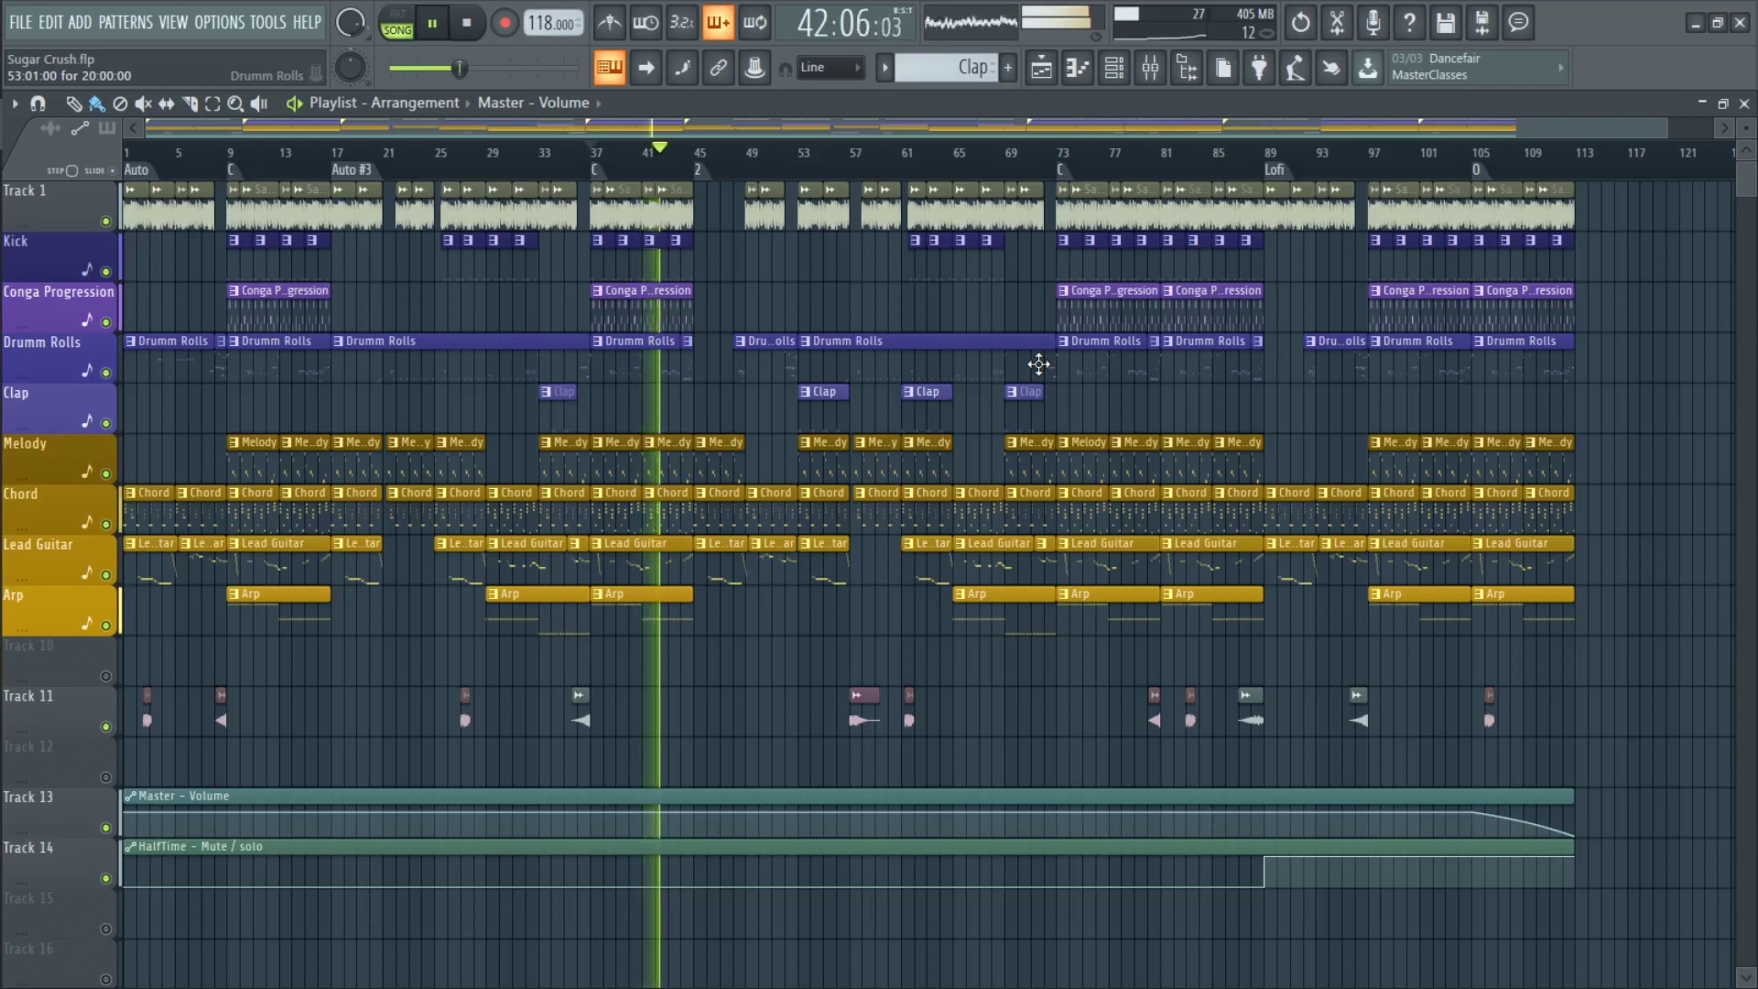
# Pause and resume the song twice while reviewing the full arrangement from bar 42 onward
pyautogui.press('space')
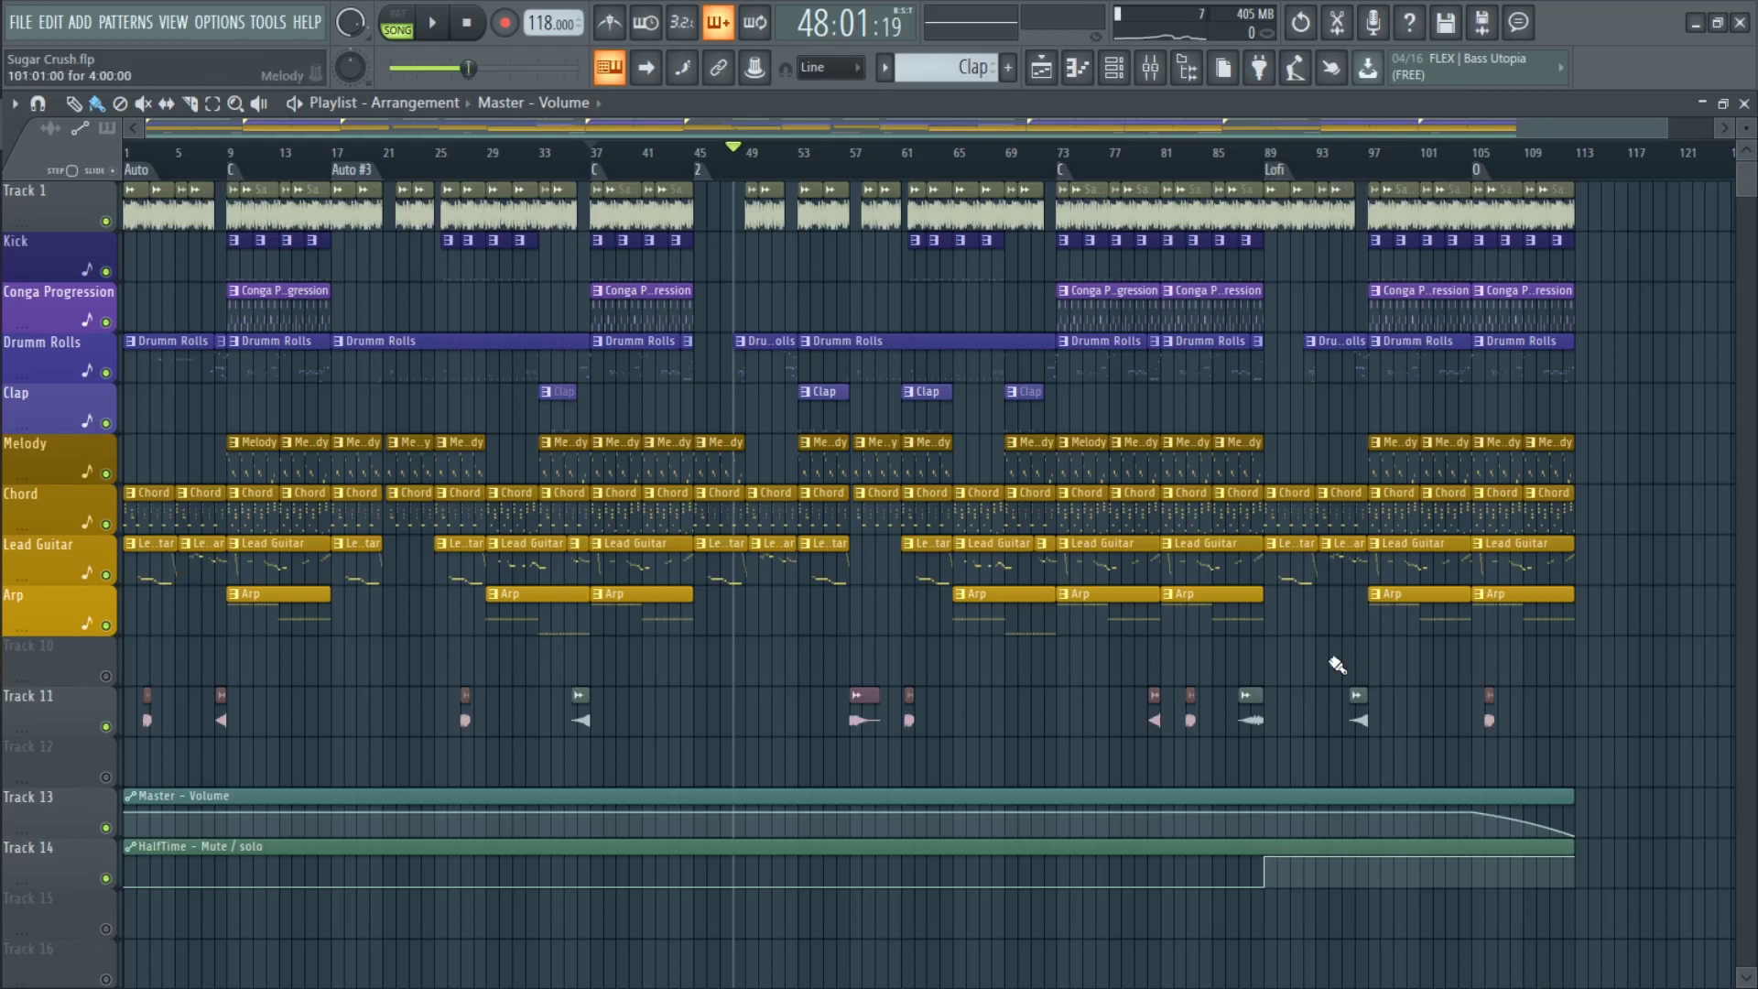
pyautogui.press('space')
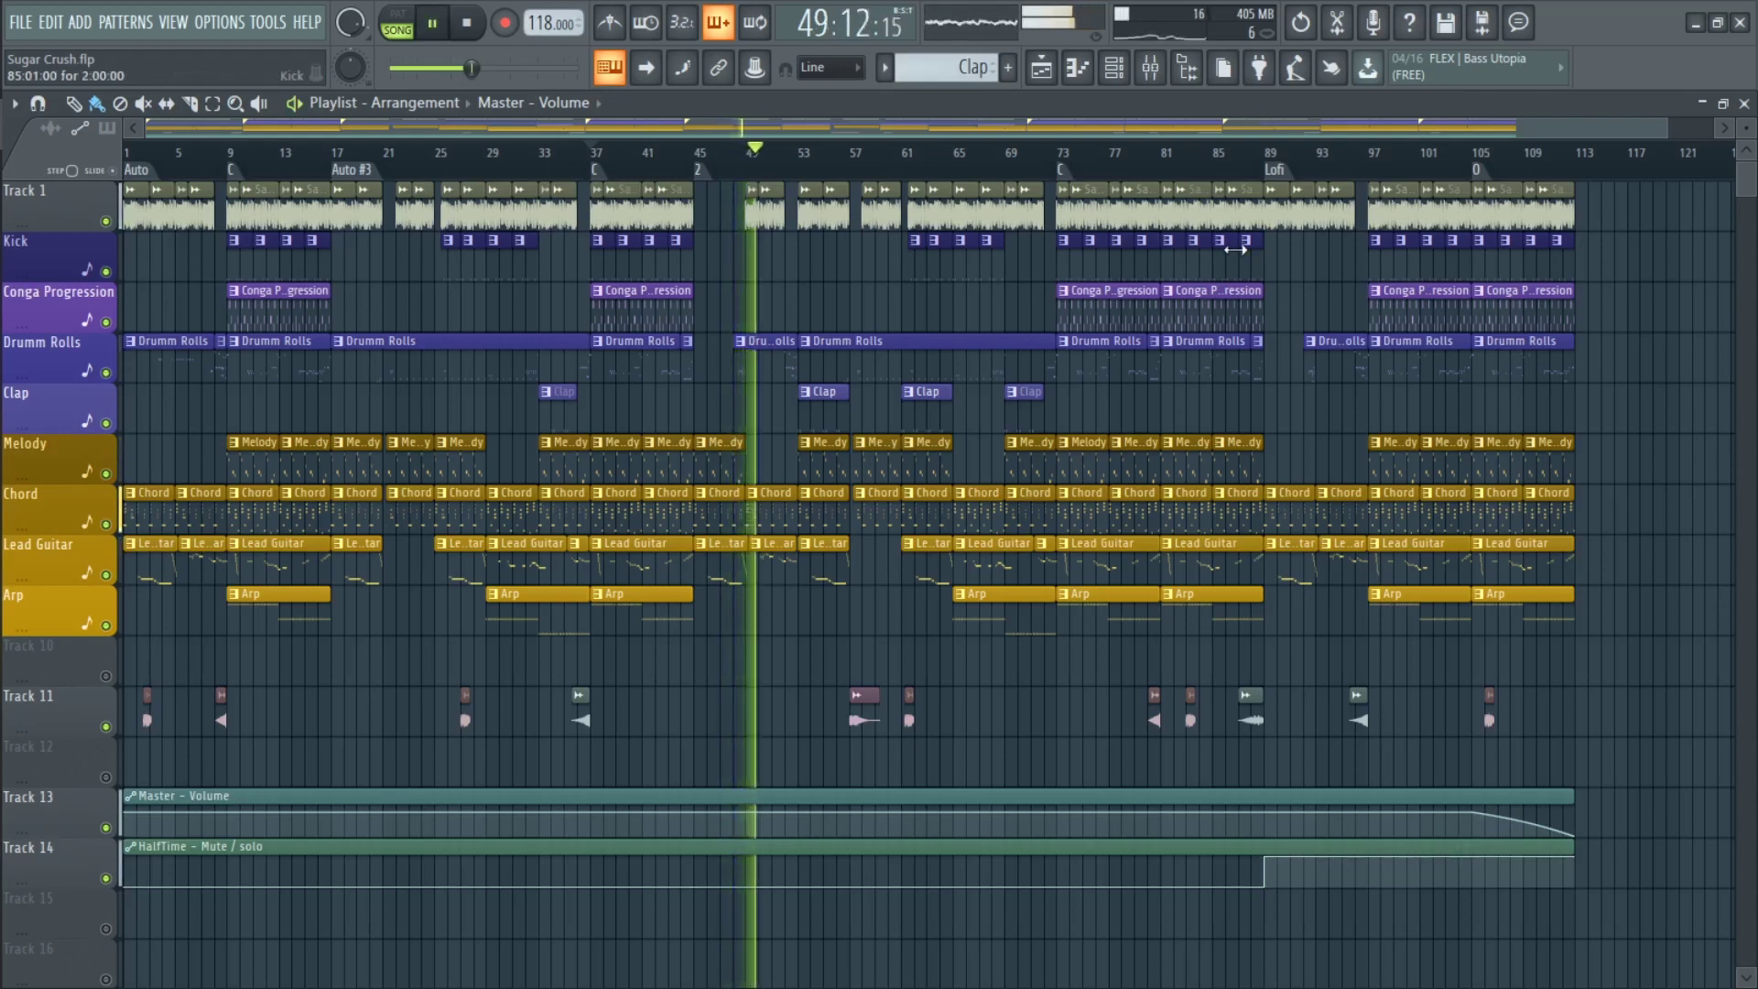
pyautogui.press('space')
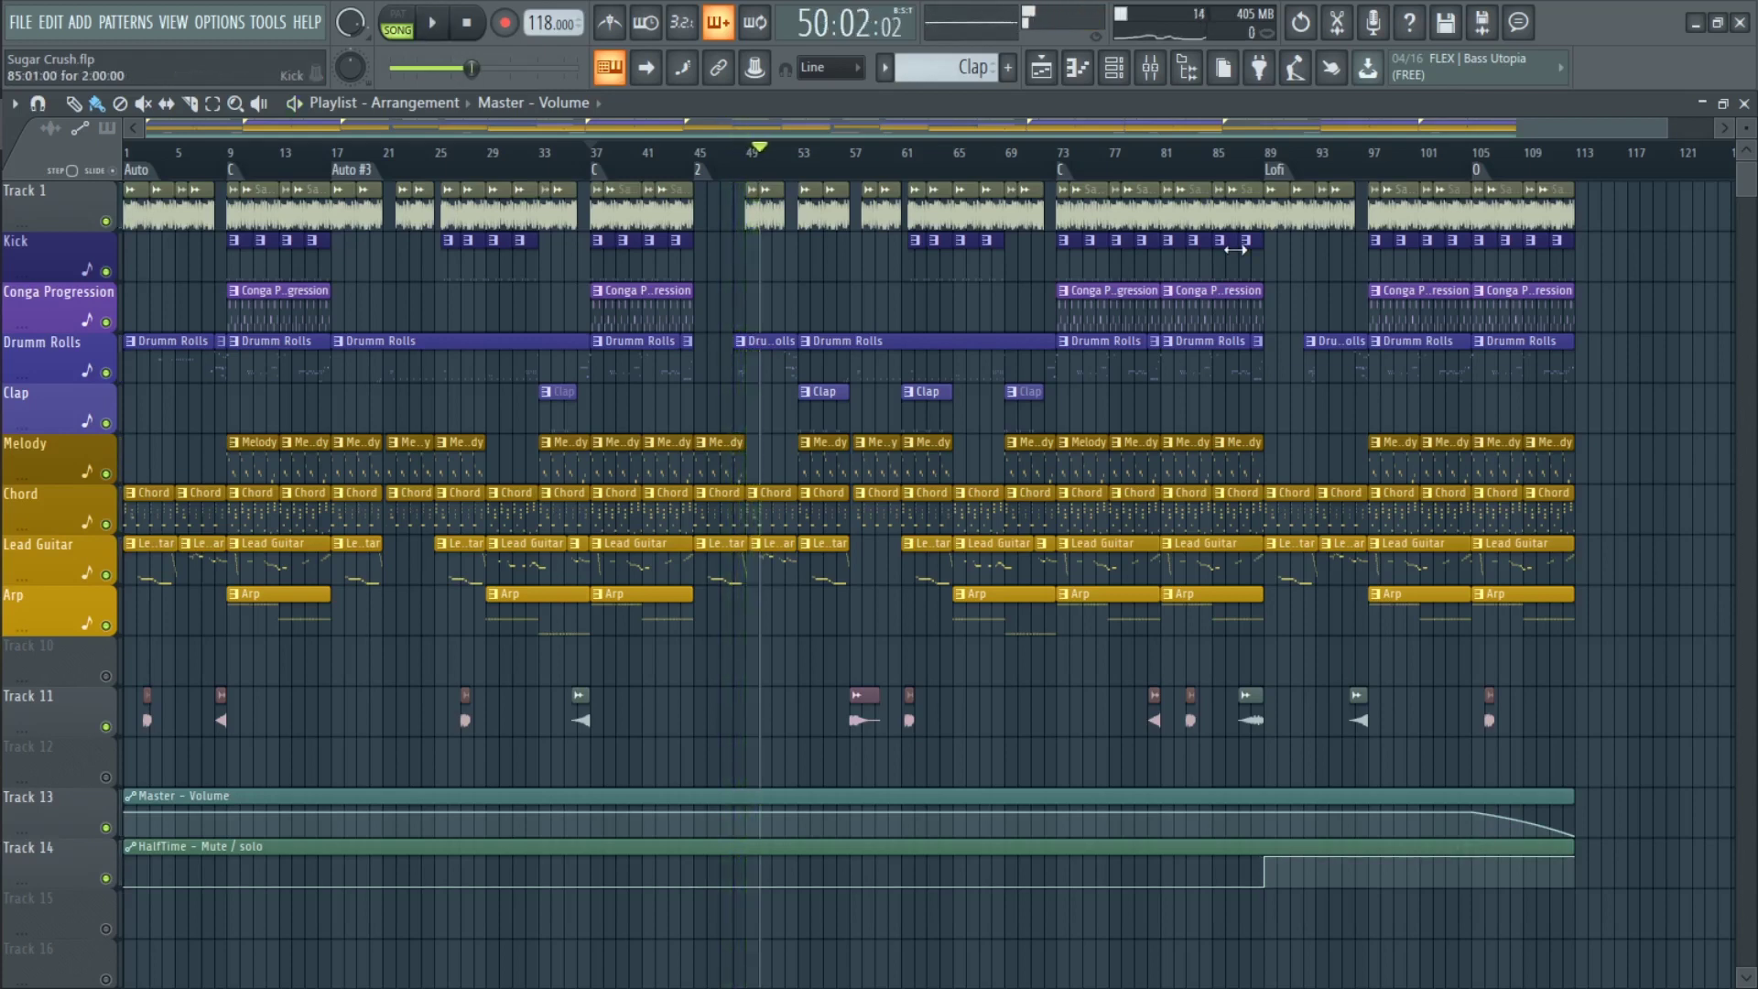
pyautogui.press('space')
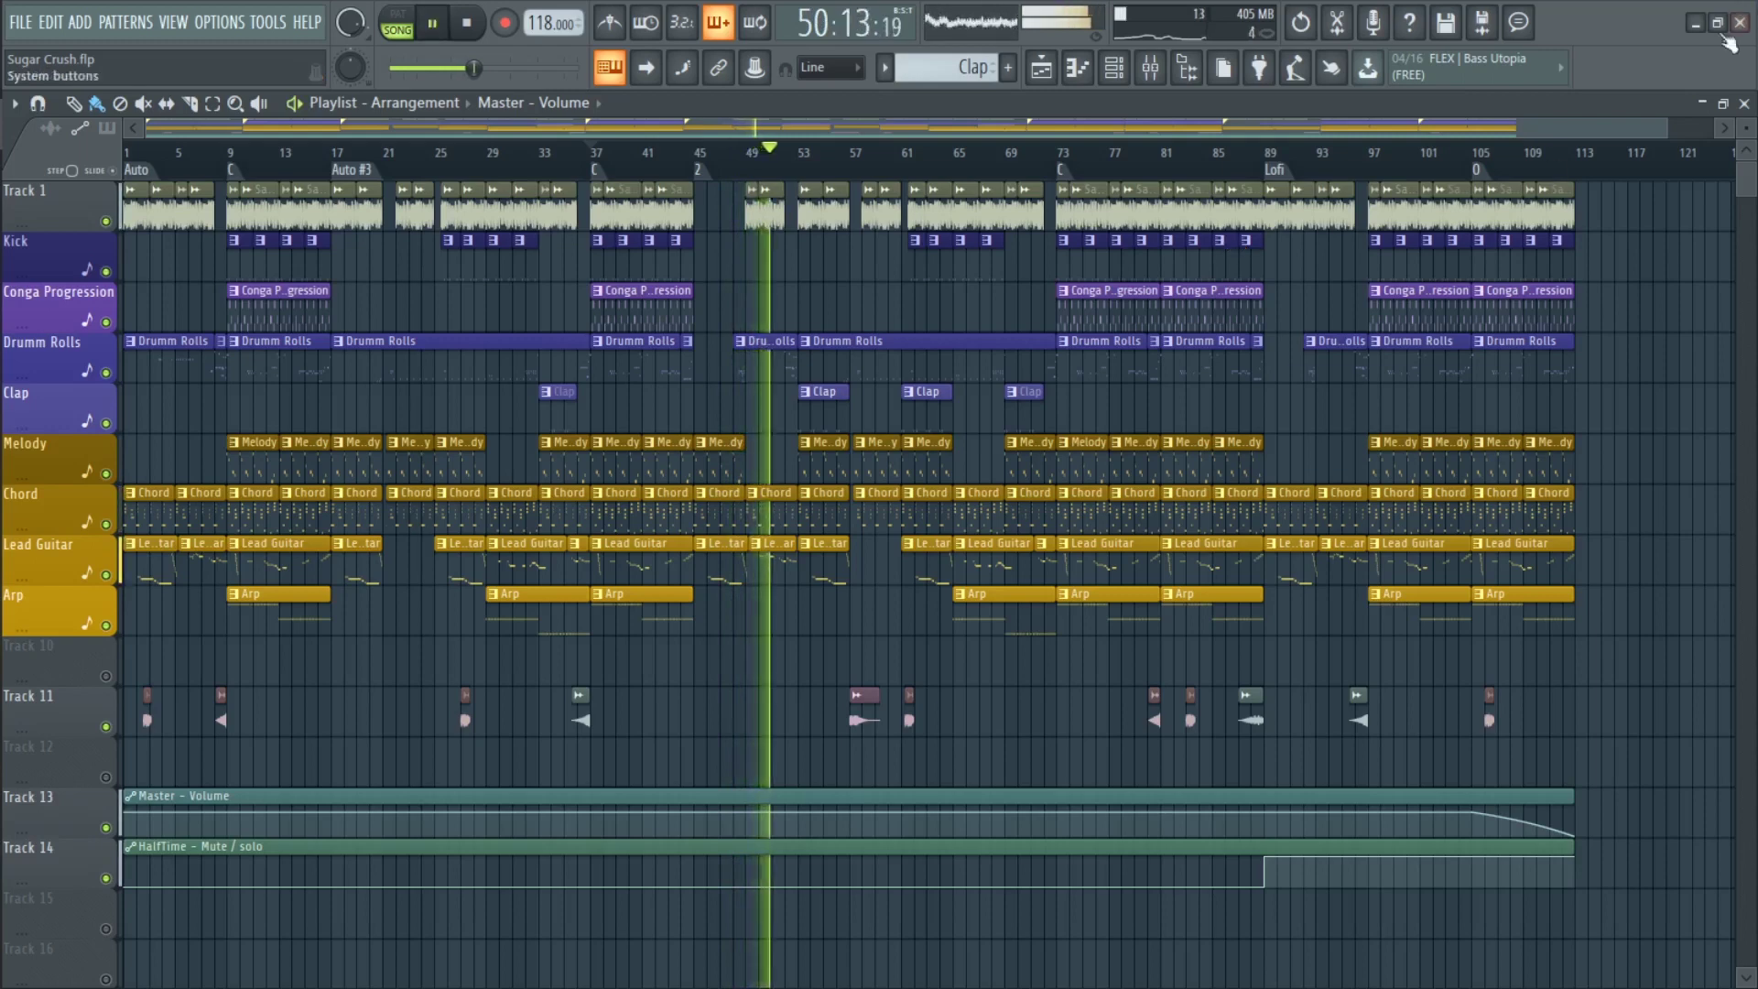
# Close the Playlist and enable the Maximus effect on the mixer's Master track while the song plays
pyautogui.click(1743, 104)
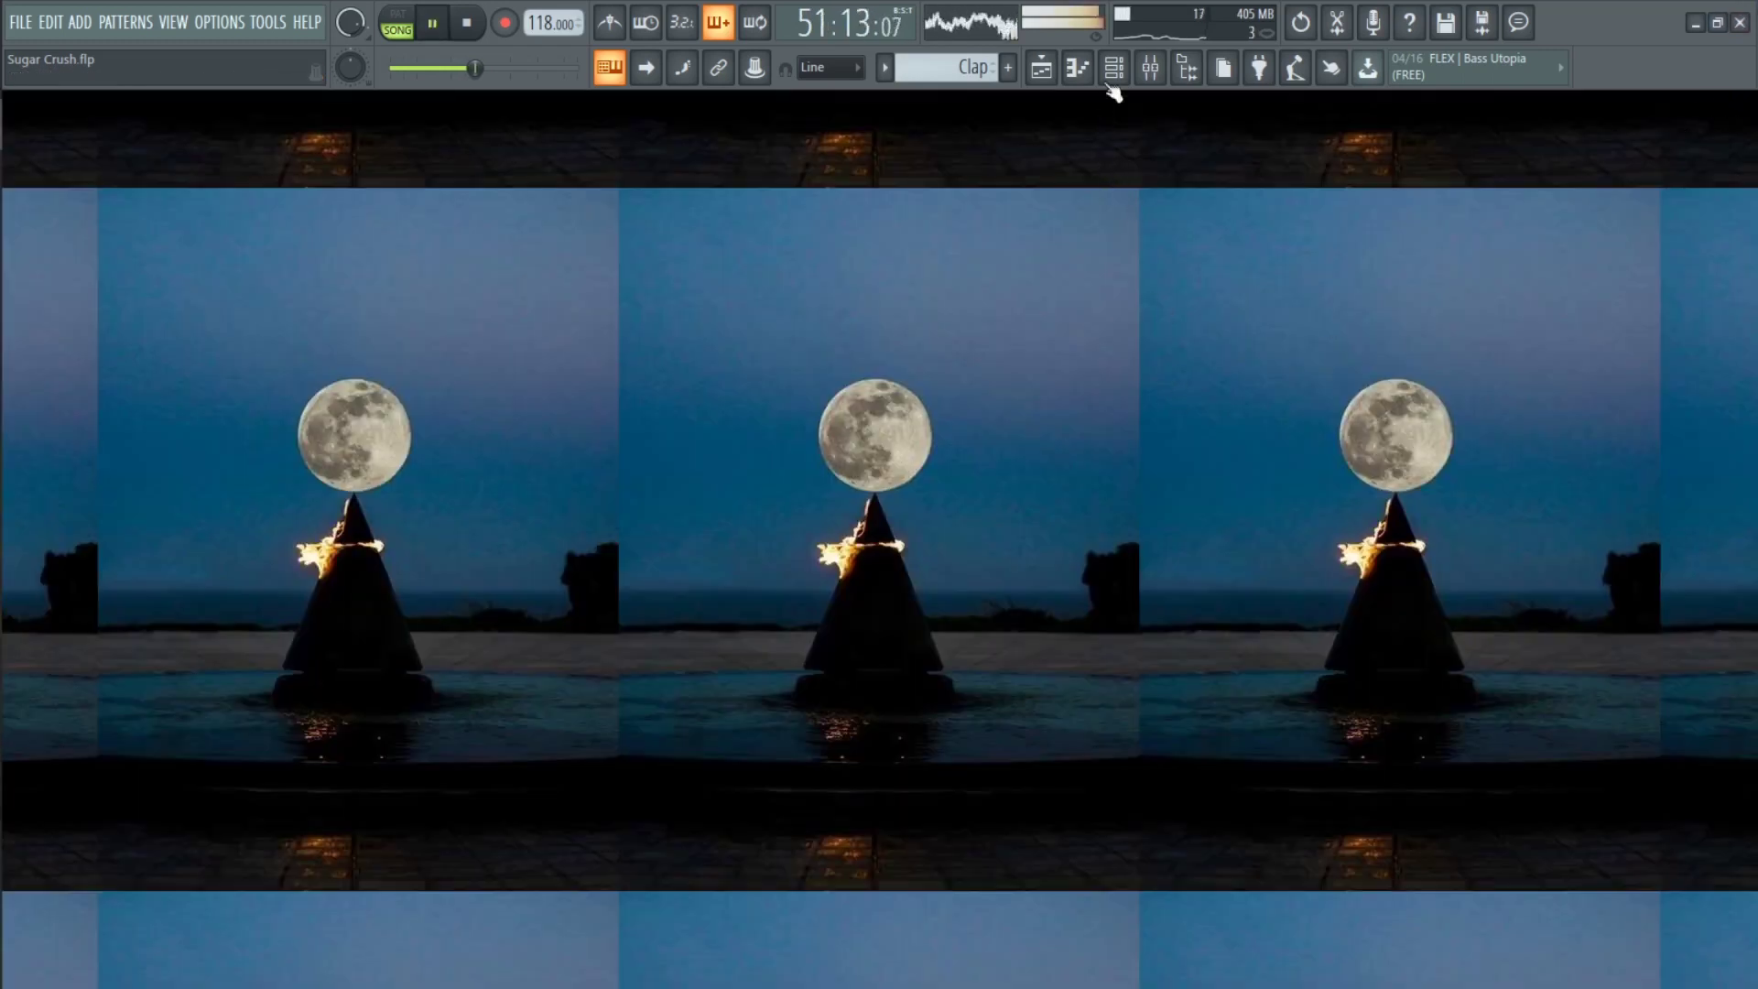
pyautogui.click(1151, 73)
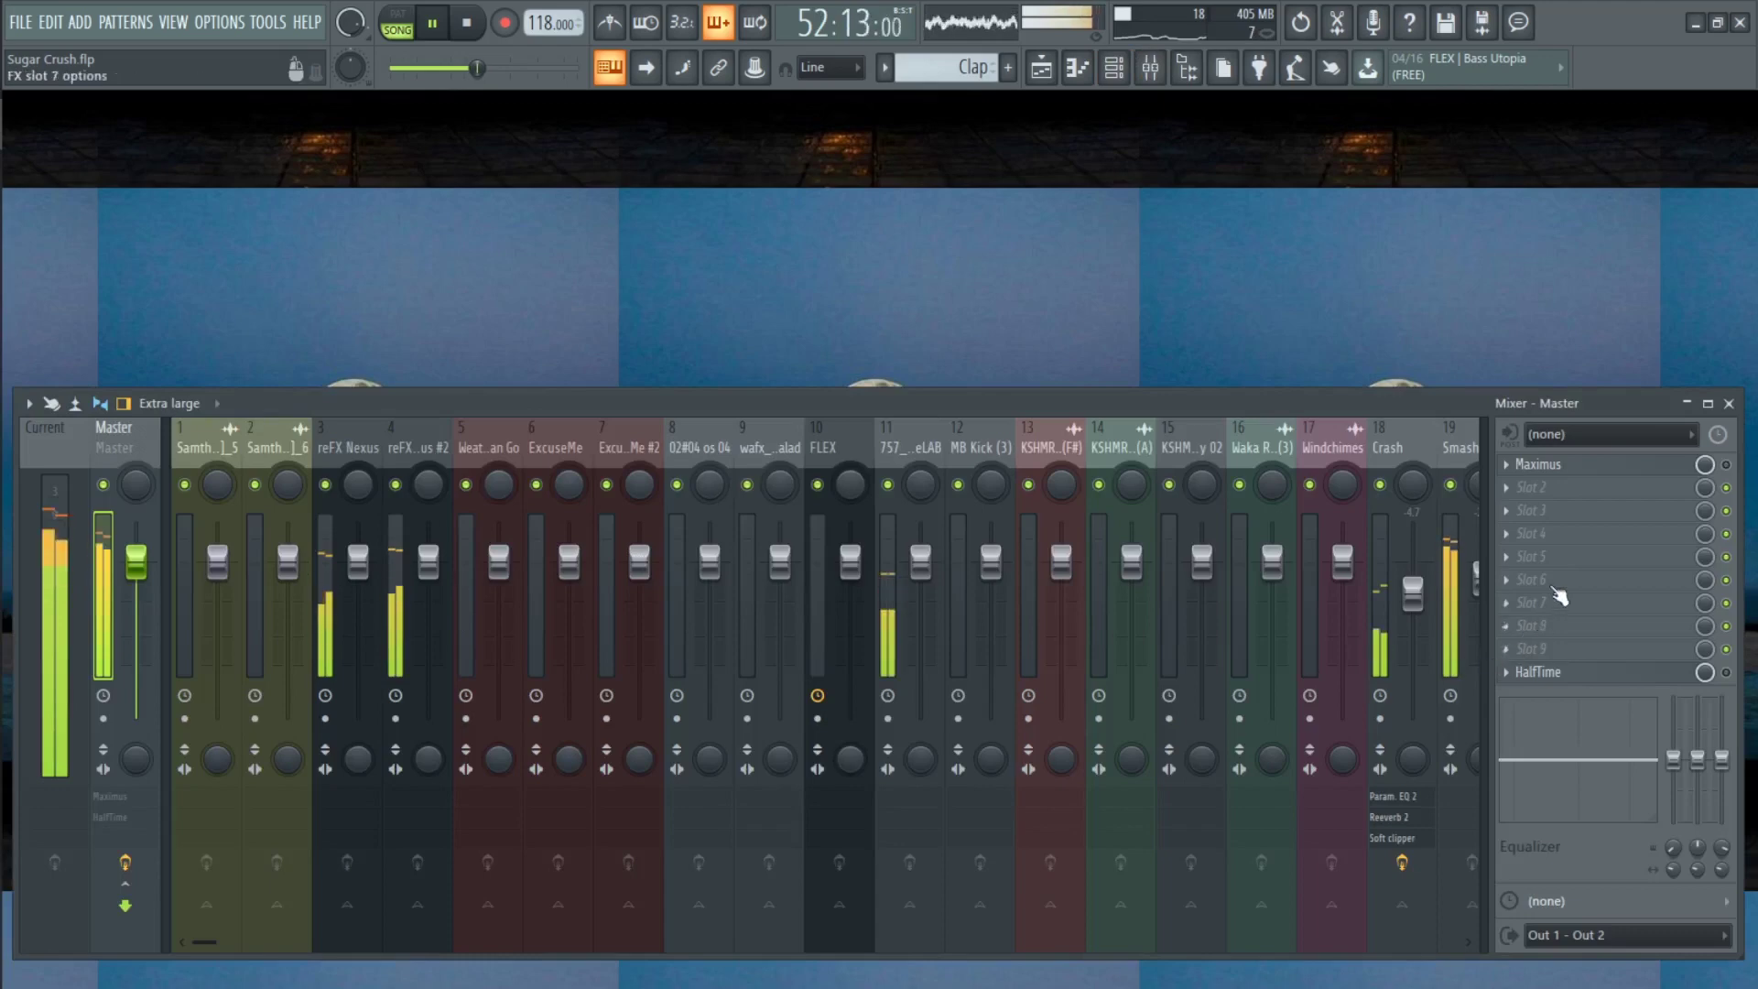
pyautogui.click(1725, 465)
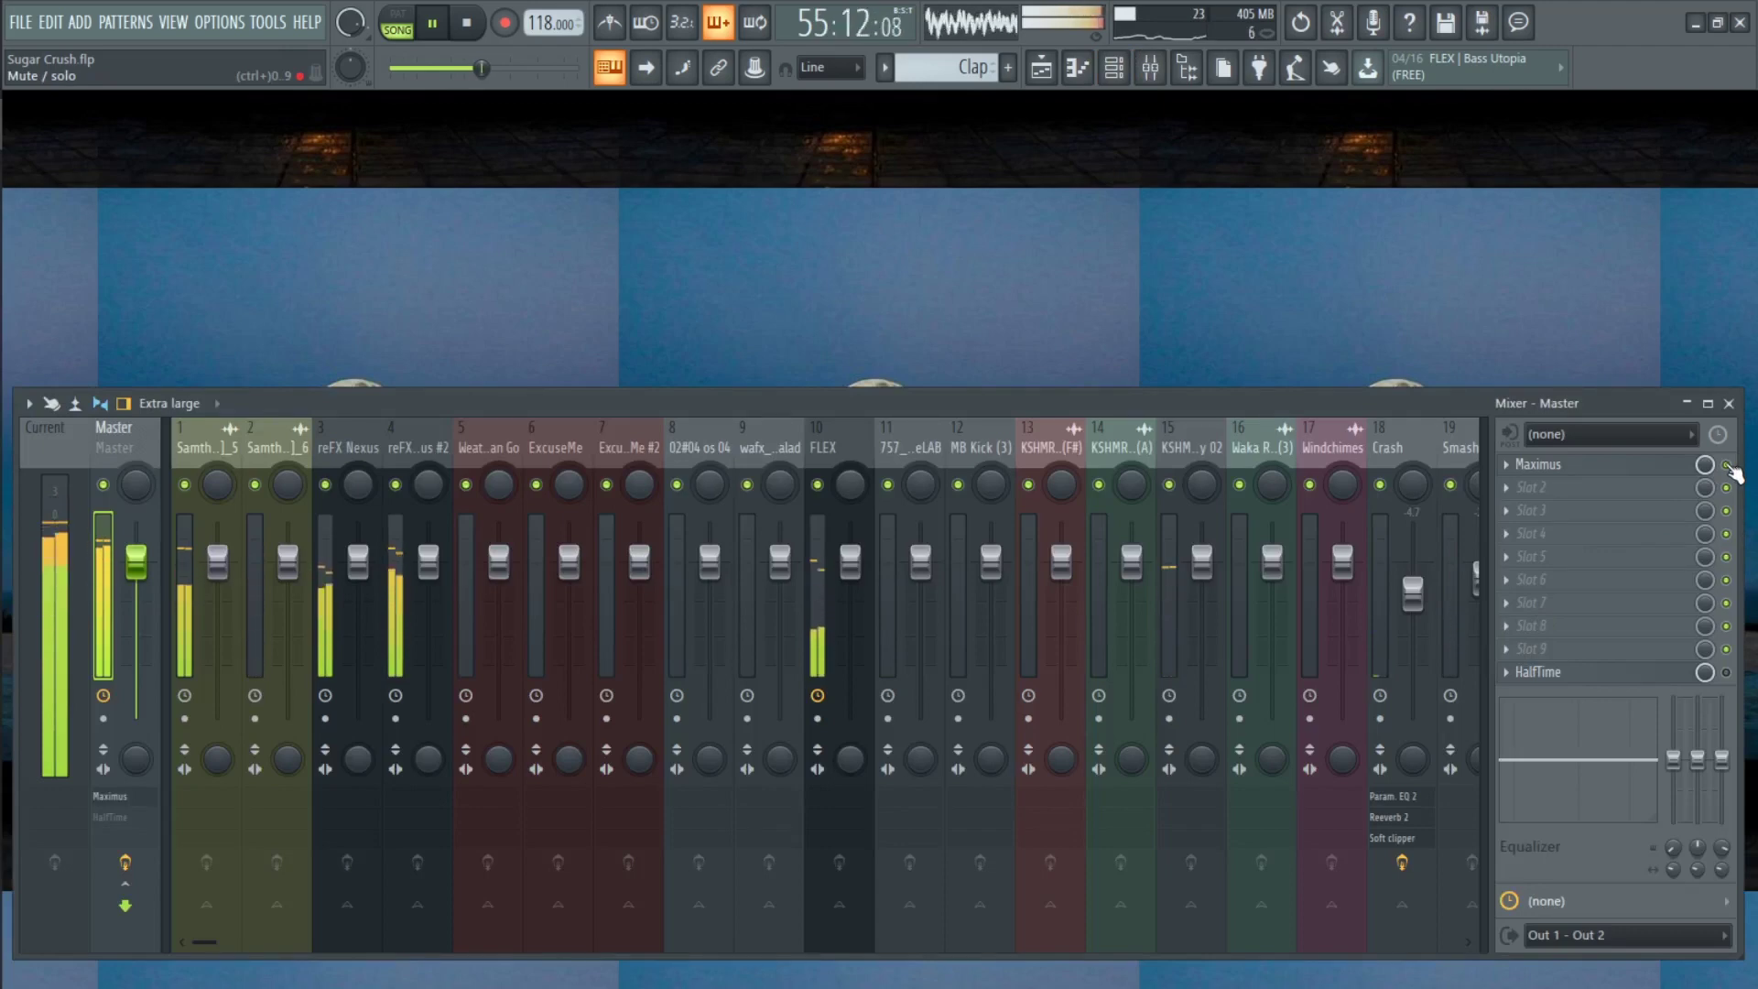
pyautogui.click(1730, 403)
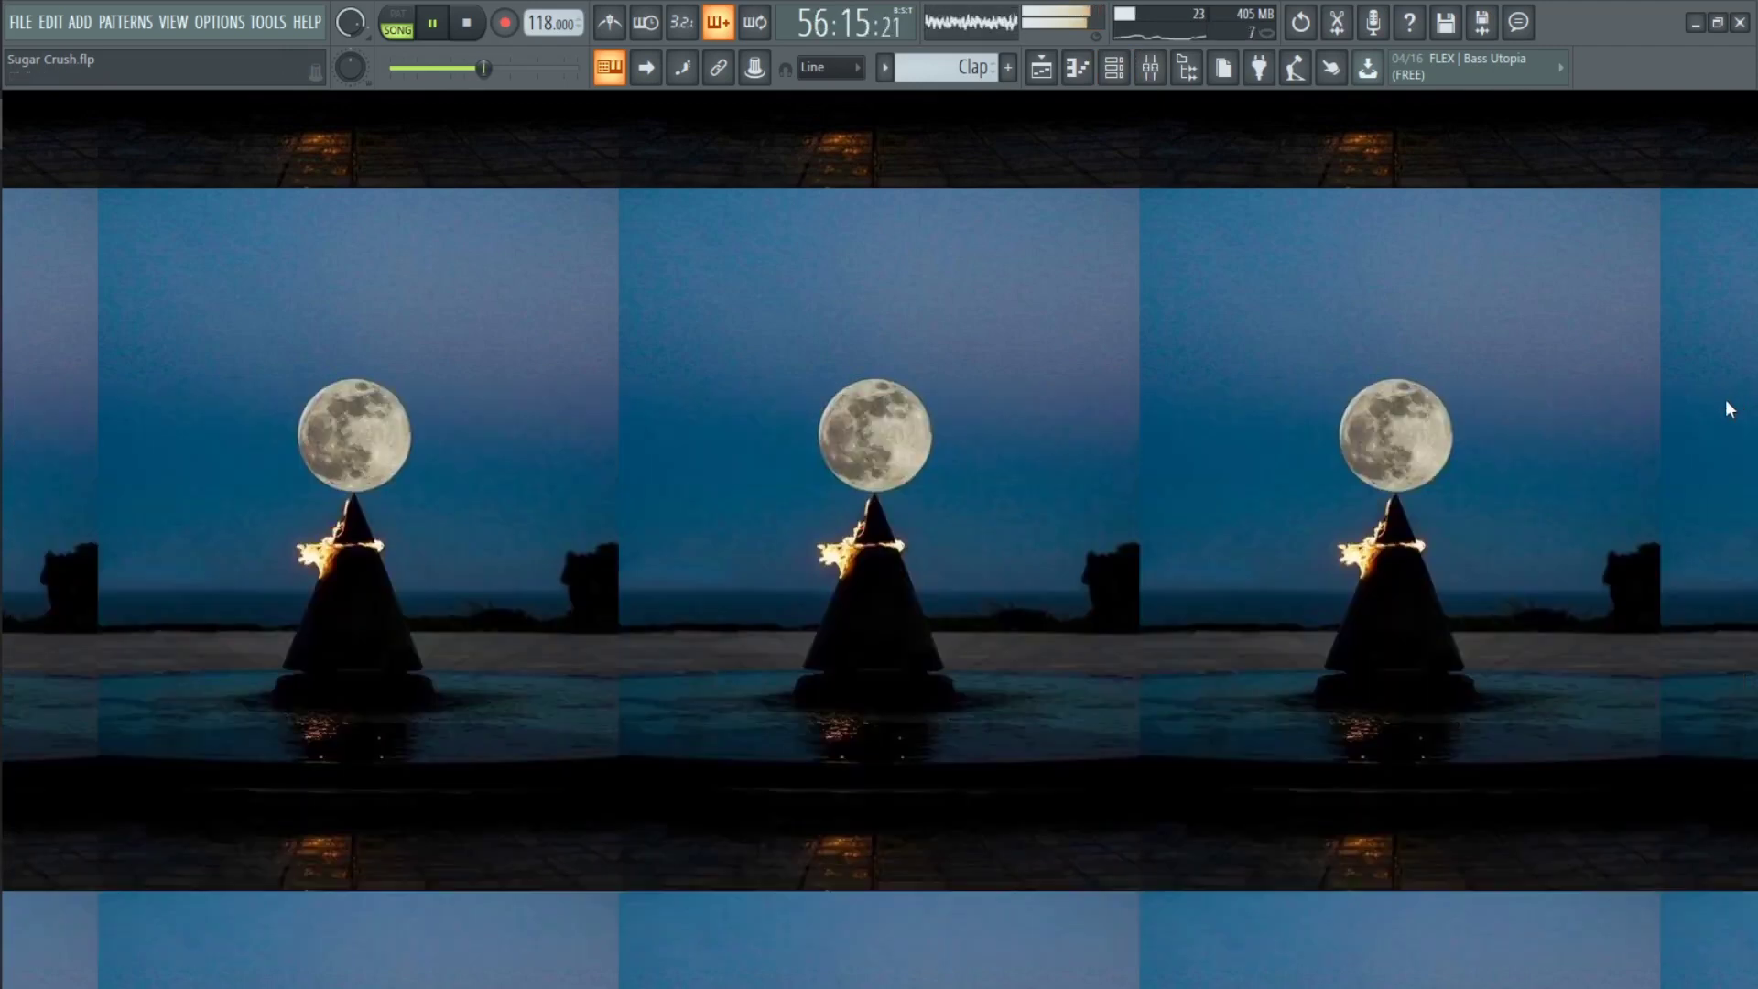
# Return to the Playlist to follow the arrangement, pausing the song at bar 85 and resuming it
pyautogui.click(1152, 72)
pyautogui.click(1152, 72)
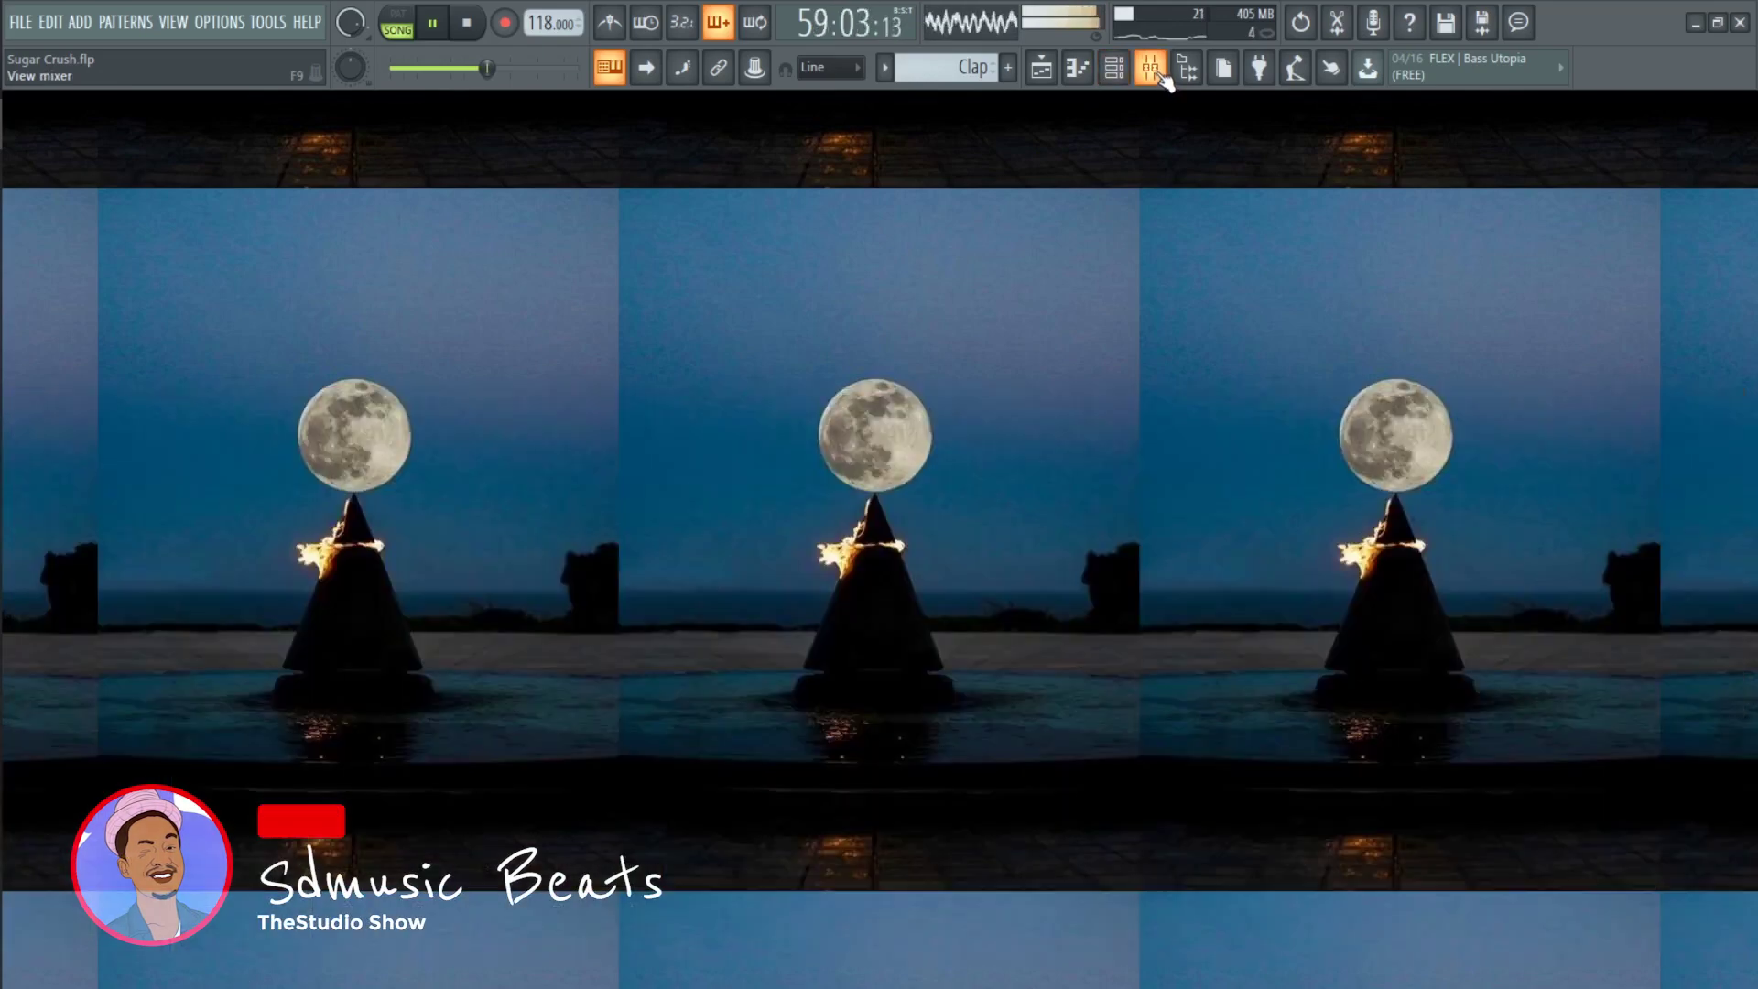
pyautogui.click(1049, 75)
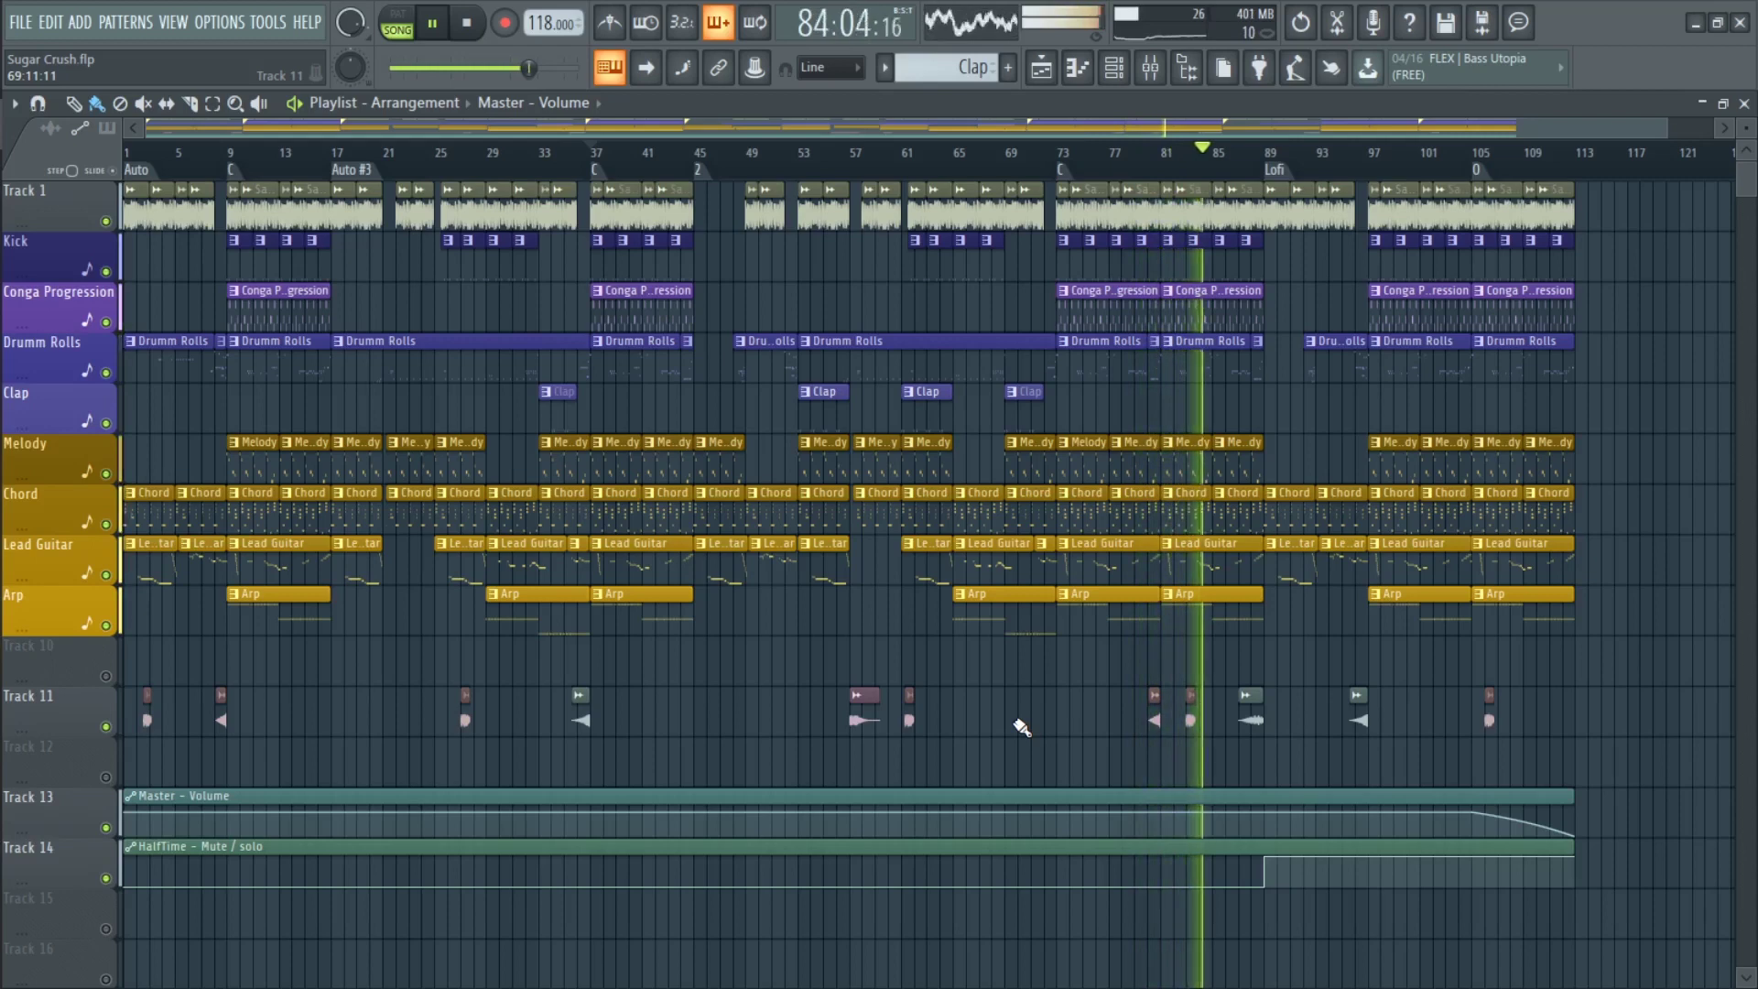
pyautogui.press('space')
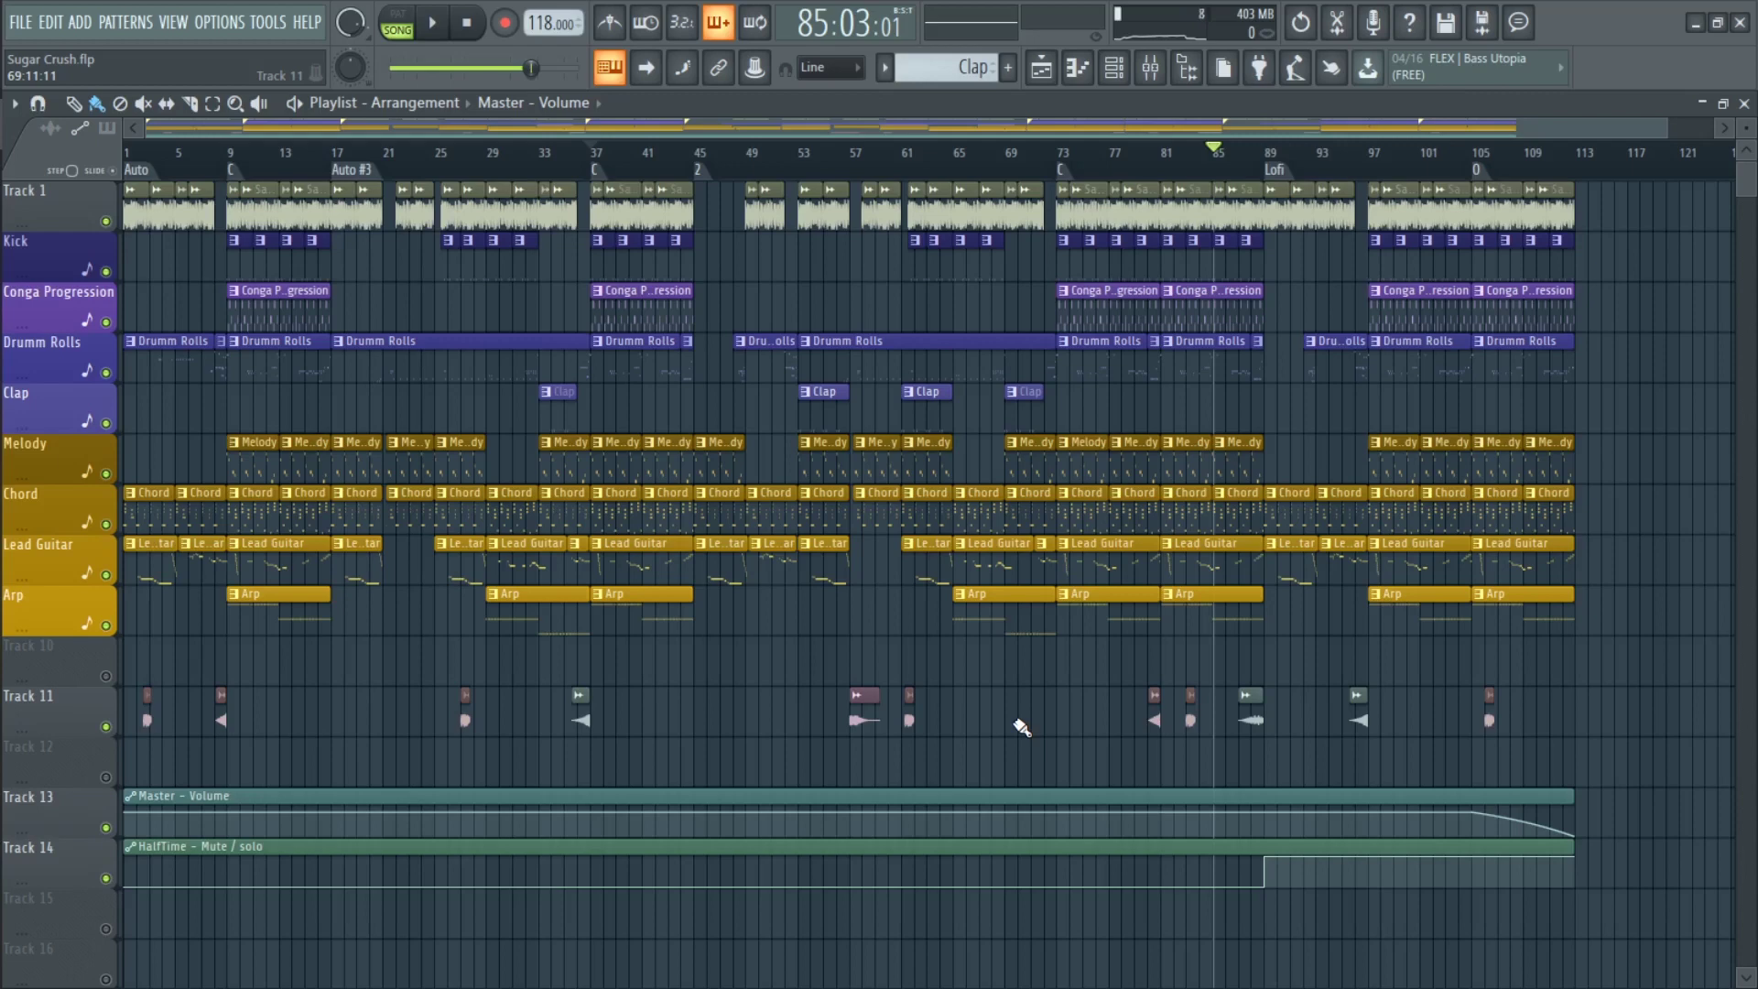
pyautogui.press('space')
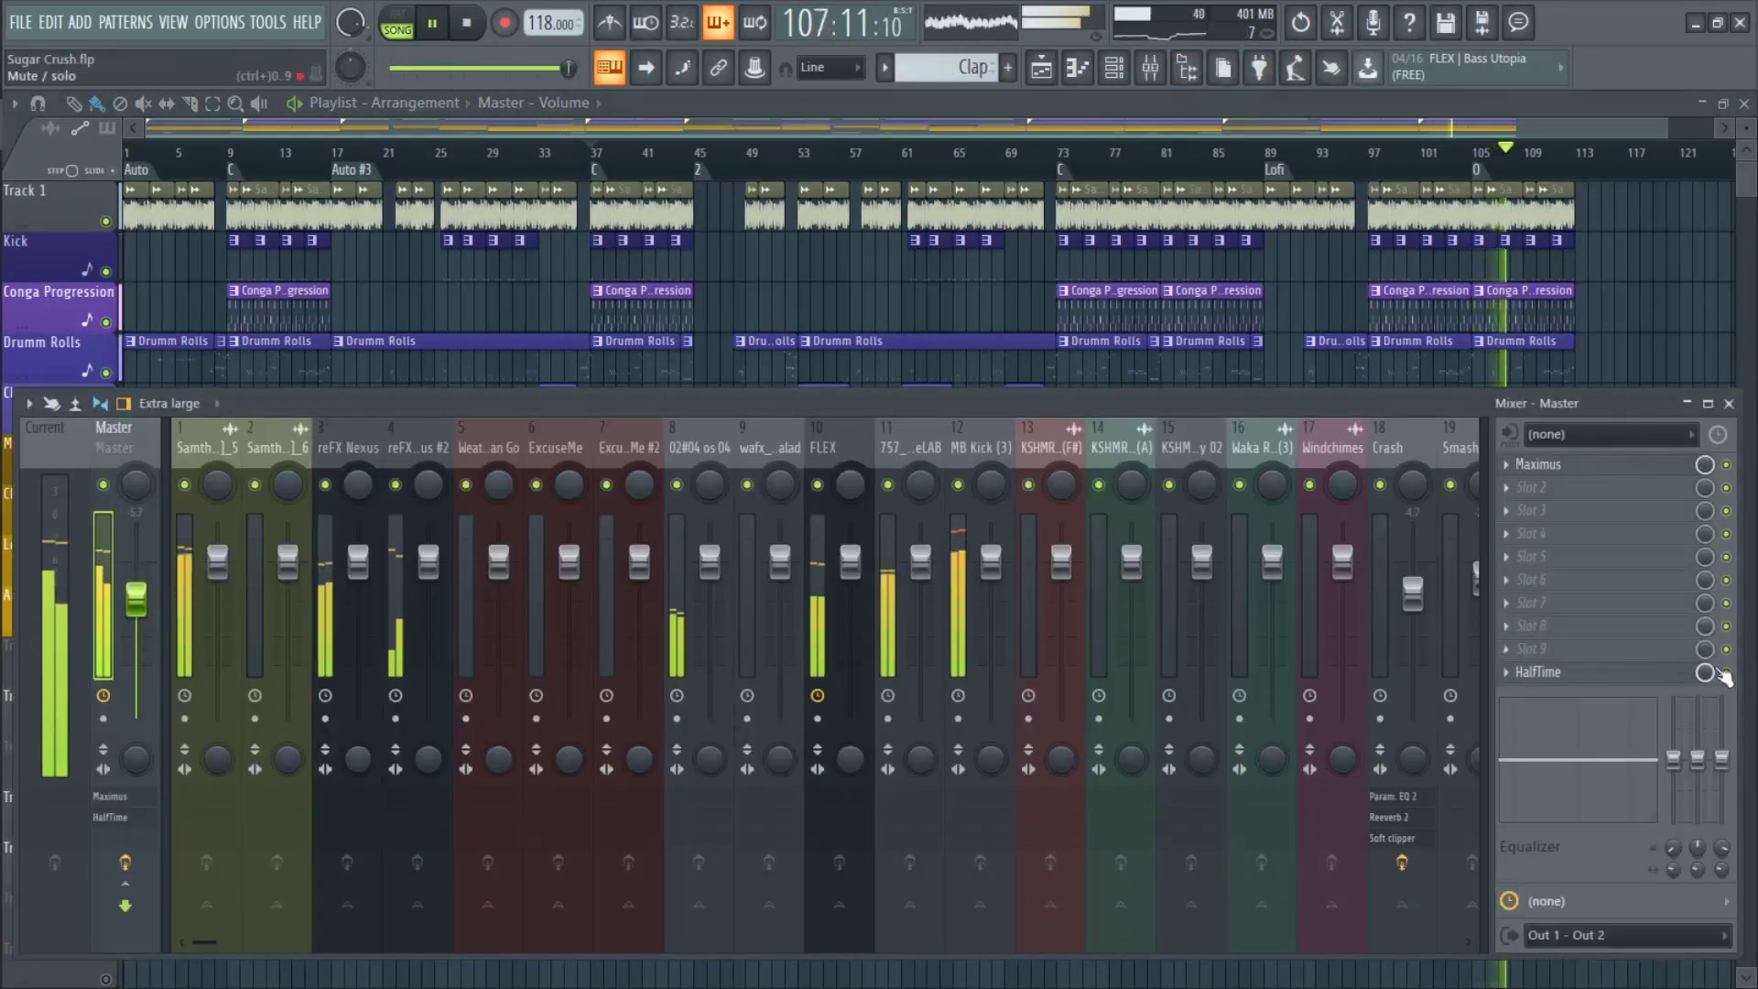
# Close the mixer and the Playlist while the final section of the song plays
pyautogui.click(1729, 403)
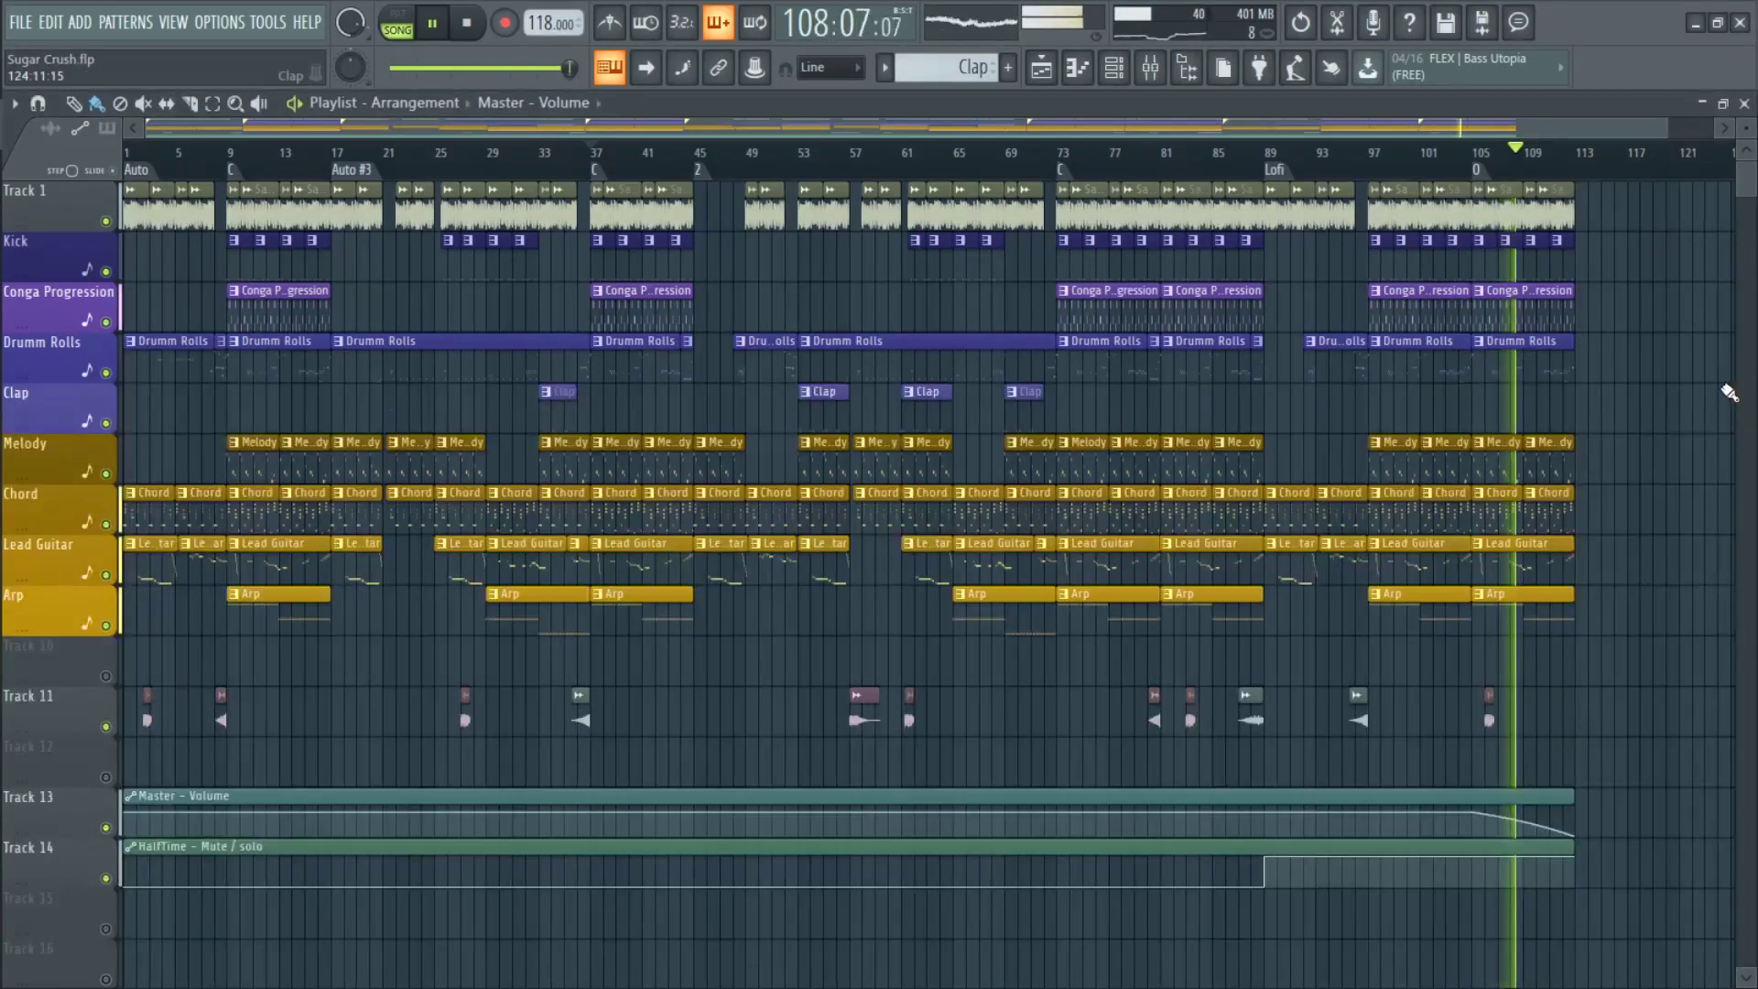
pyautogui.click(1743, 103)
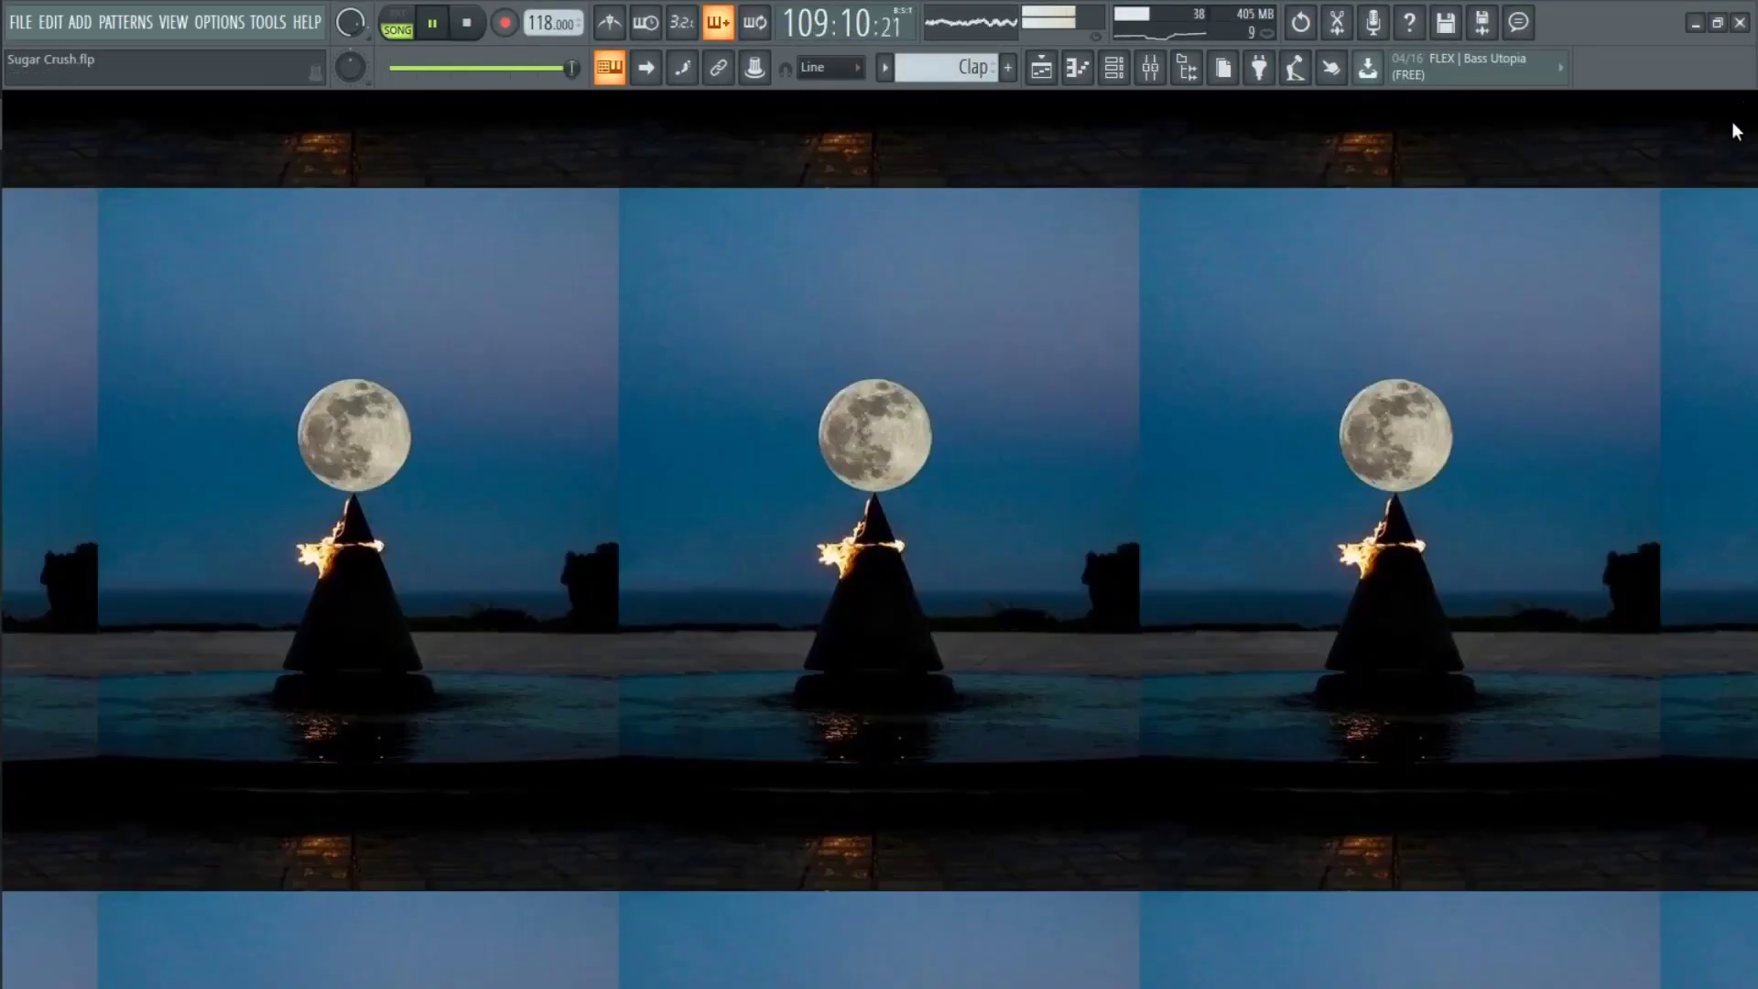